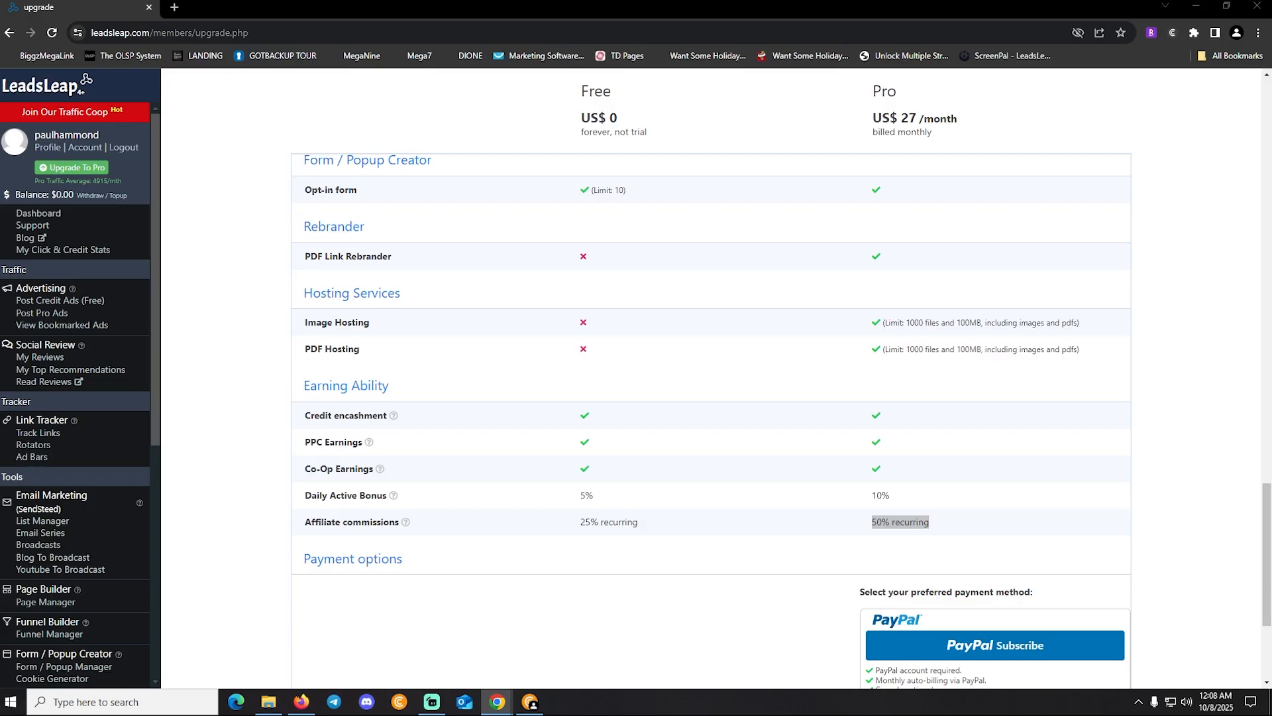
Add a new list named 'OLSP' through the List Manager's Add a new list form
{"action": "scroll", "coordinate": [711, 378], "scroll_direction": "up", "scroll_amount": 20}
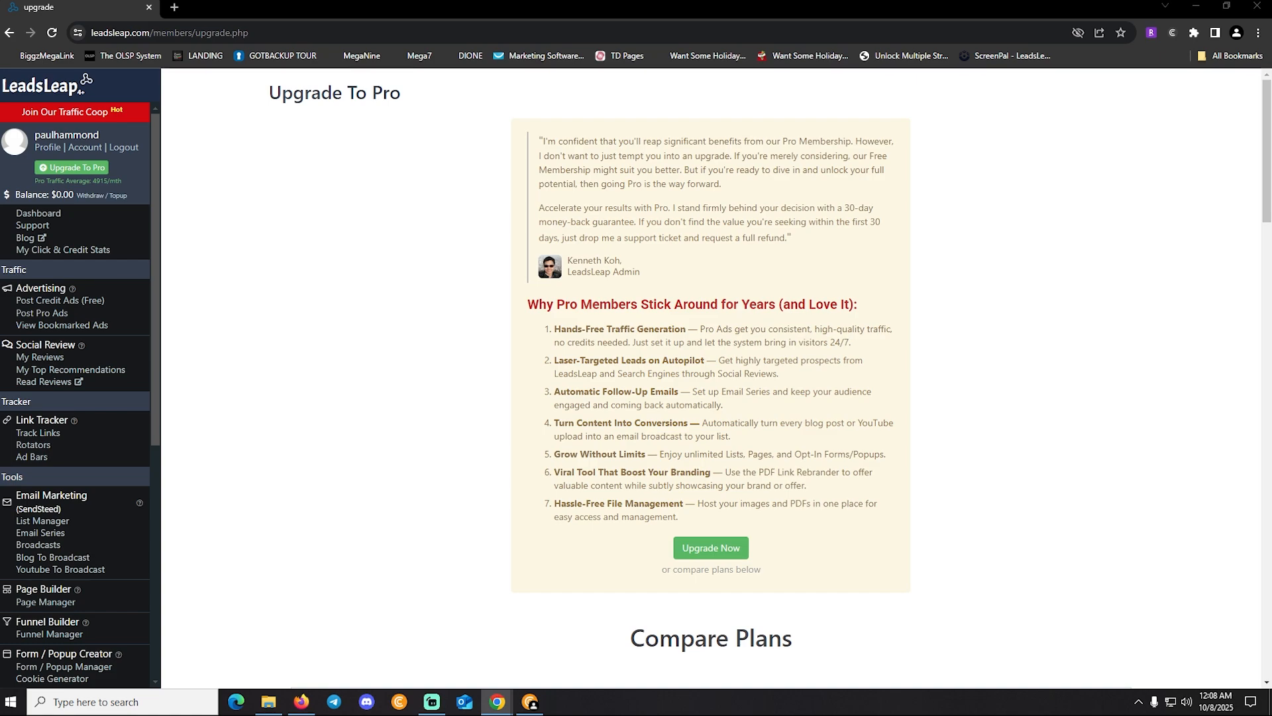
{"action": "scroll", "coordinate": [70, 369], "scroll_direction": "down", "scroll_amount": 3}
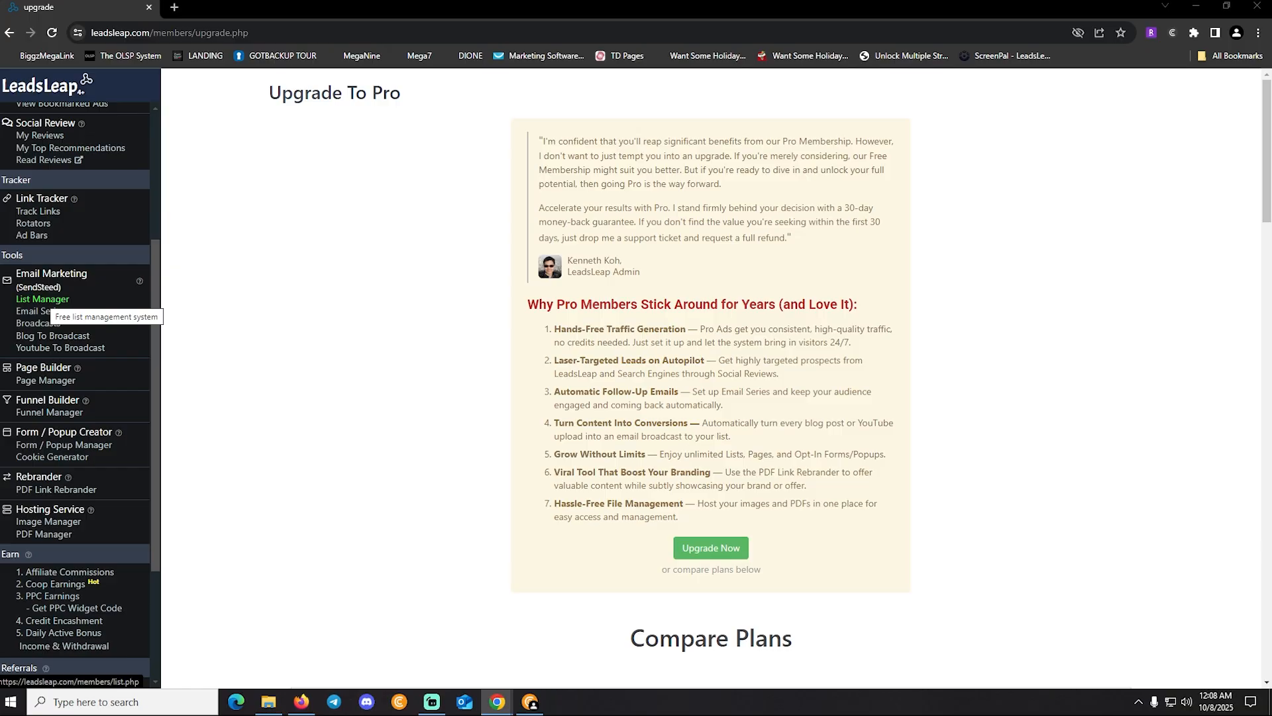
{"action": "left_click", "coordinate": [42, 300]}
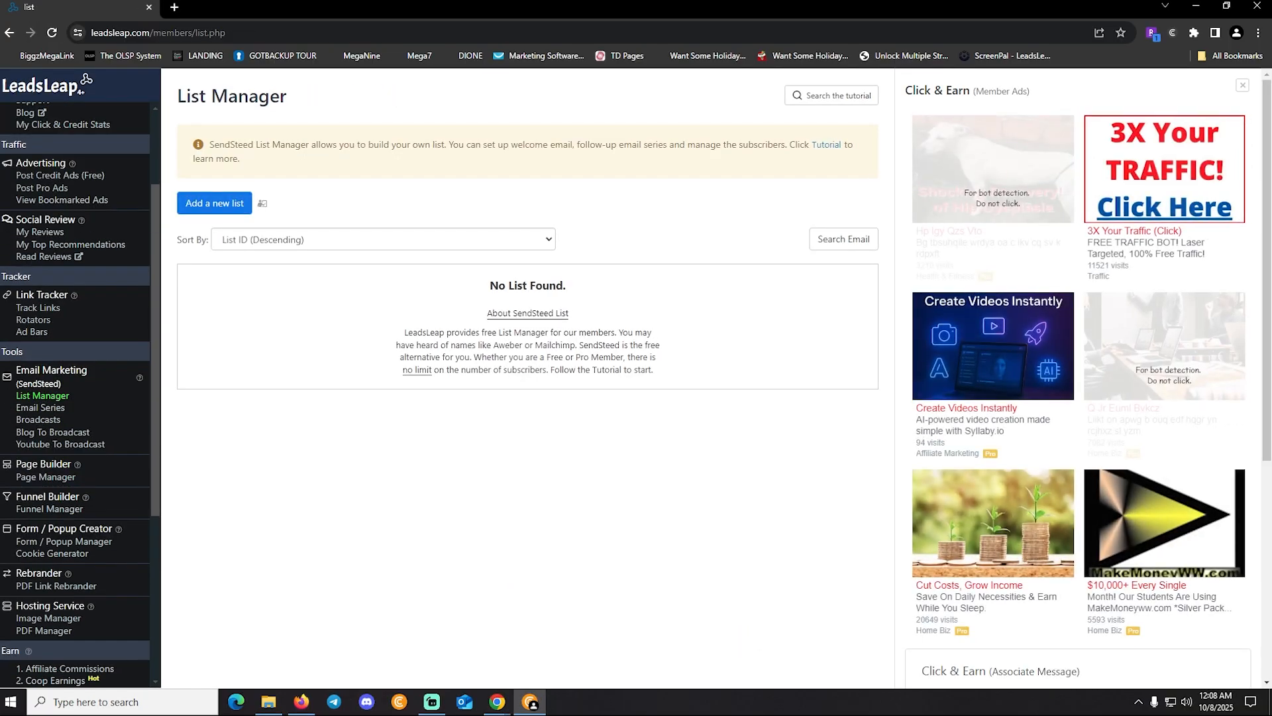
{"action": "left_click", "coordinate": [214, 203]}
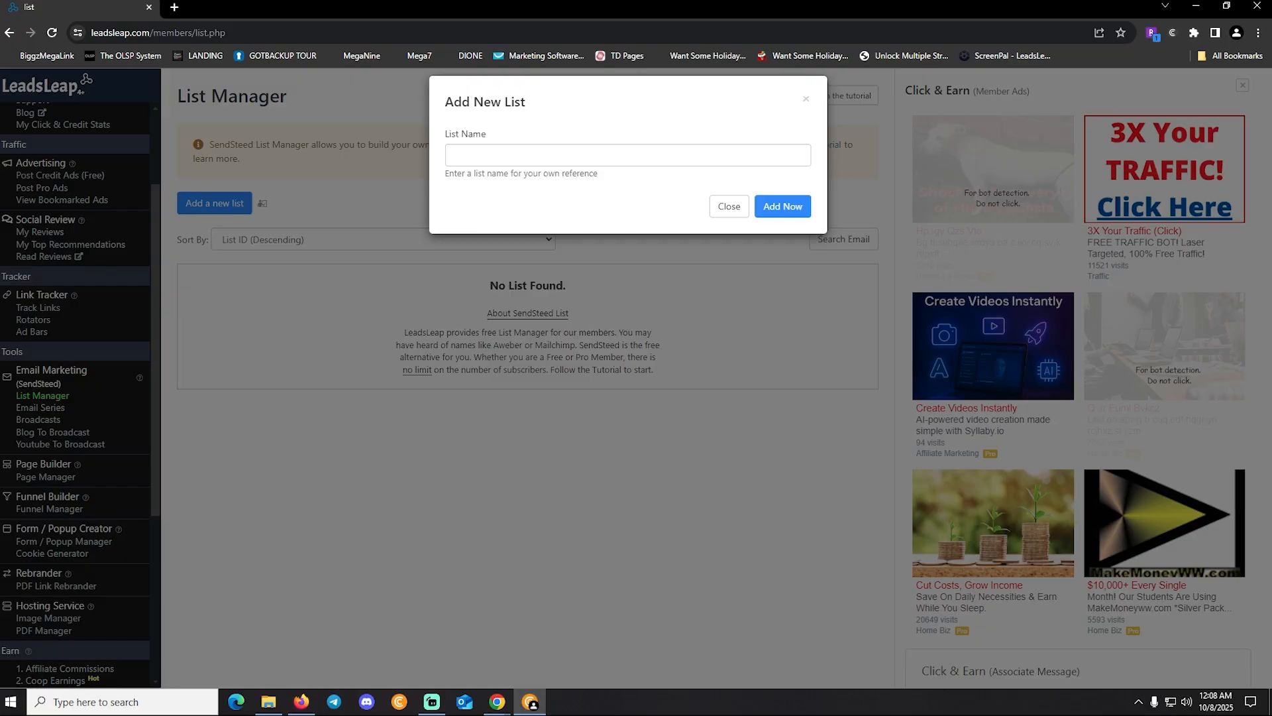
{"action": "left_click", "coordinate": [523, 155]}
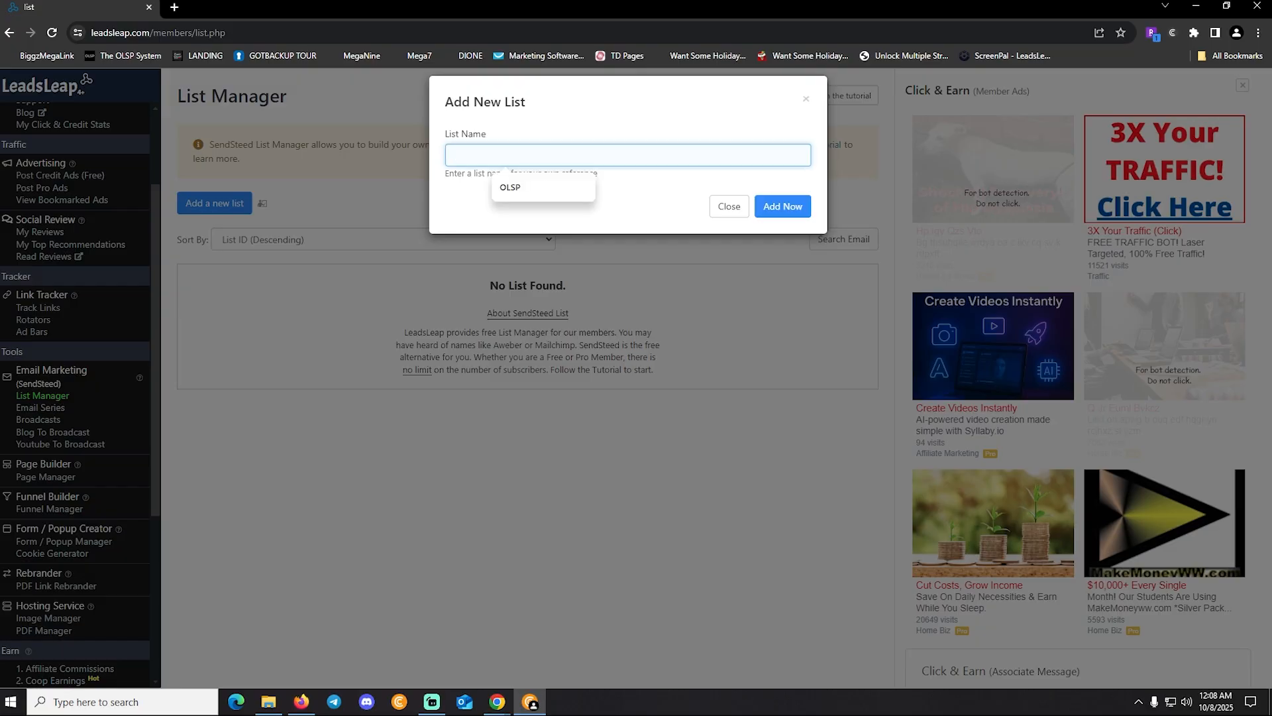
{"action": "type", "text": "OLSP"}
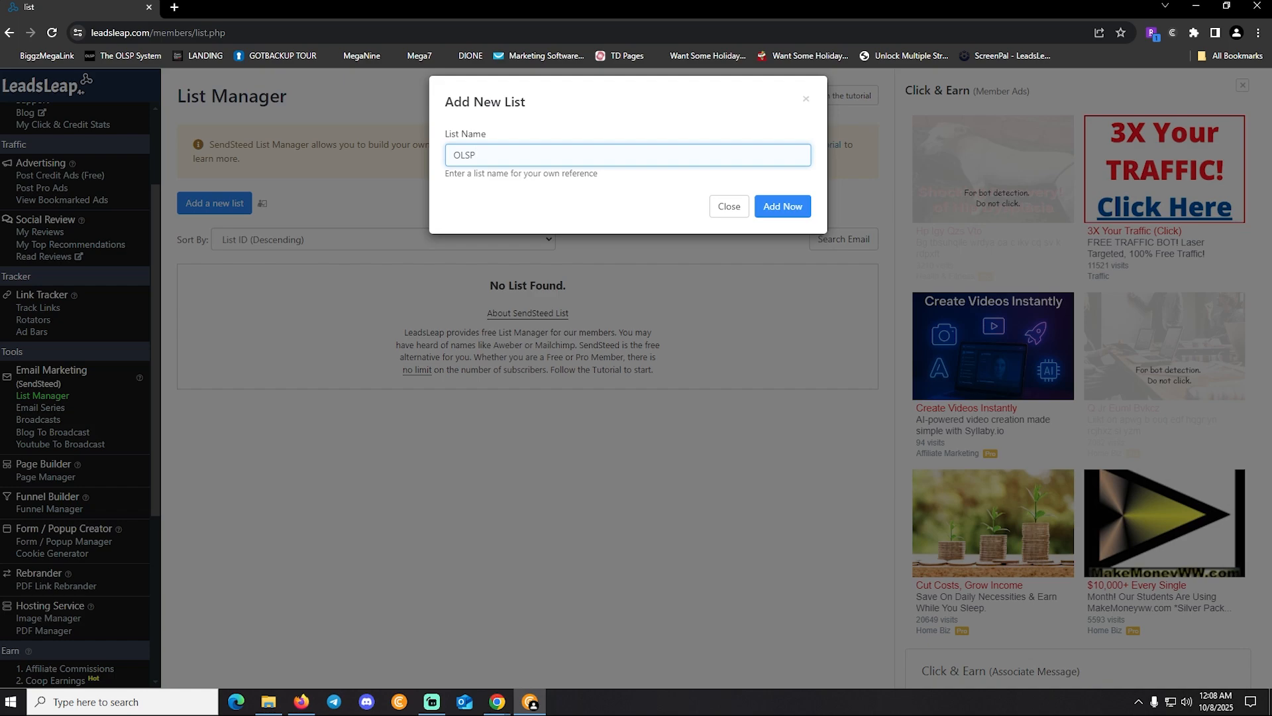
{"action": "left_click", "coordinate": [783, 206]}
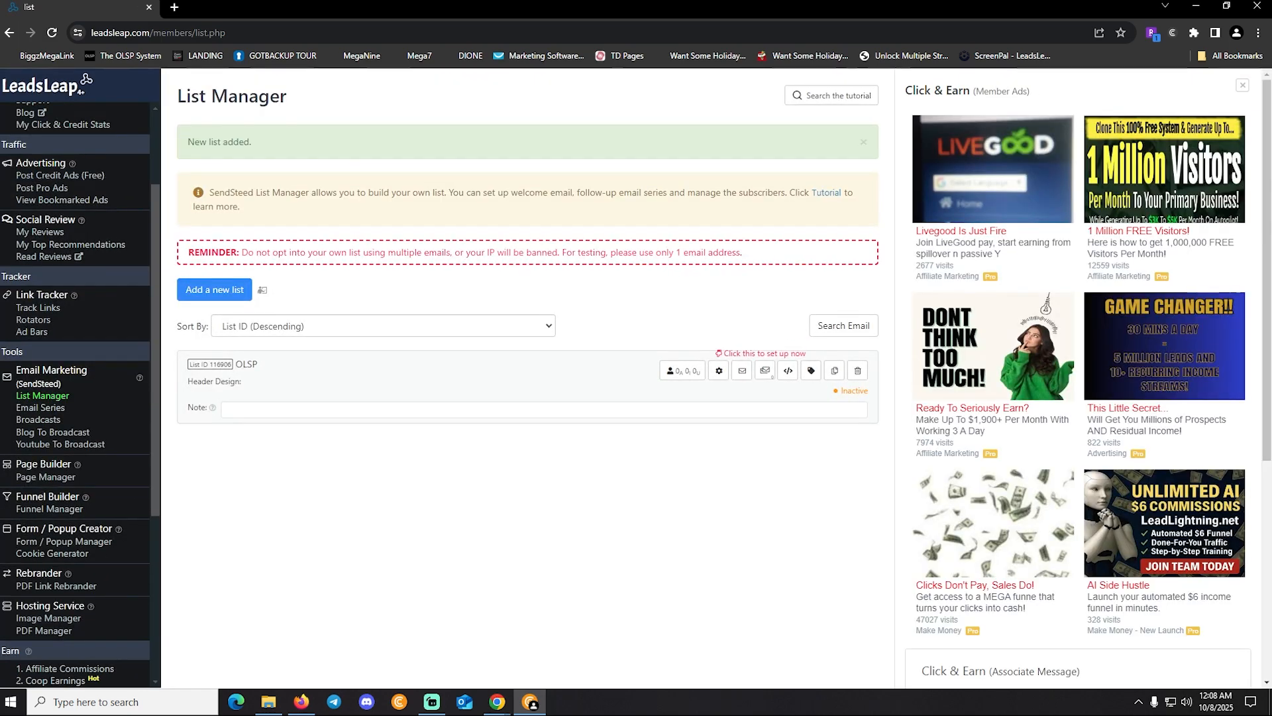
{"action": "left_click_drag", "start_coordinate": [259, 365], "coordinate": [221, 364]}
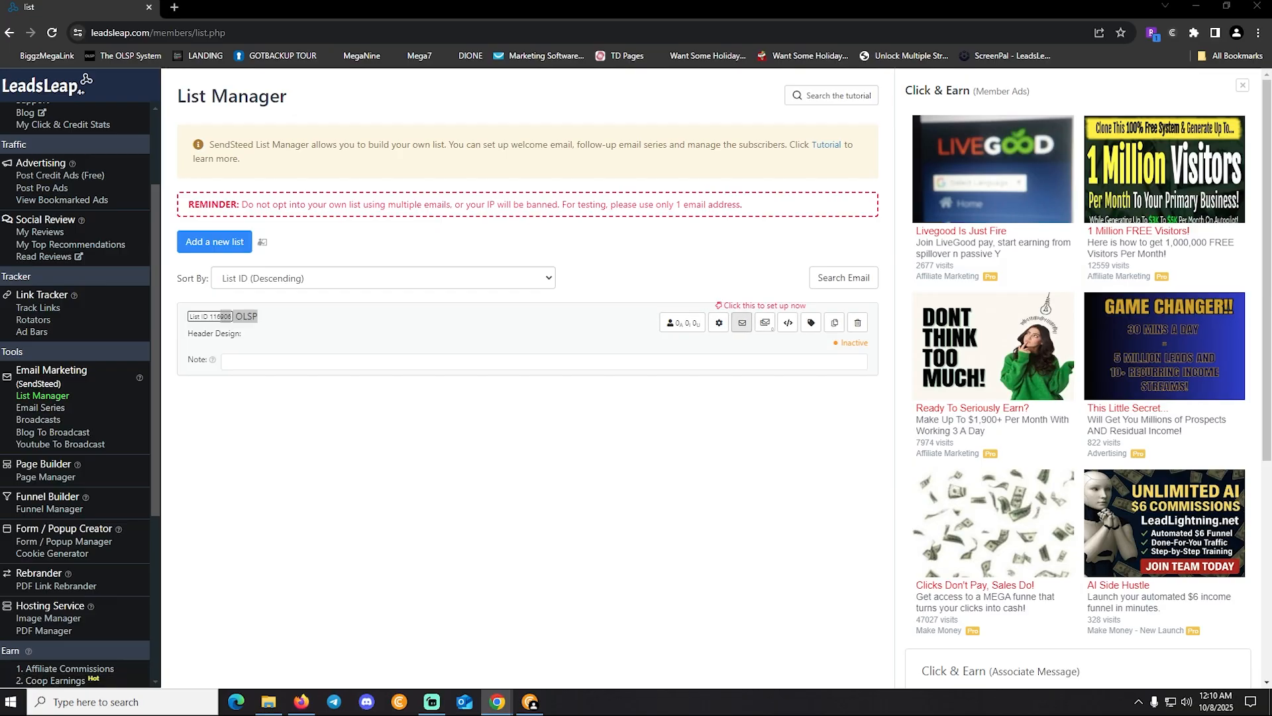
Enter the sender's name and email in the OLSP list settings and auto-verify the email with a code
{"action": "left_click", "coordinate": [718, 322]}
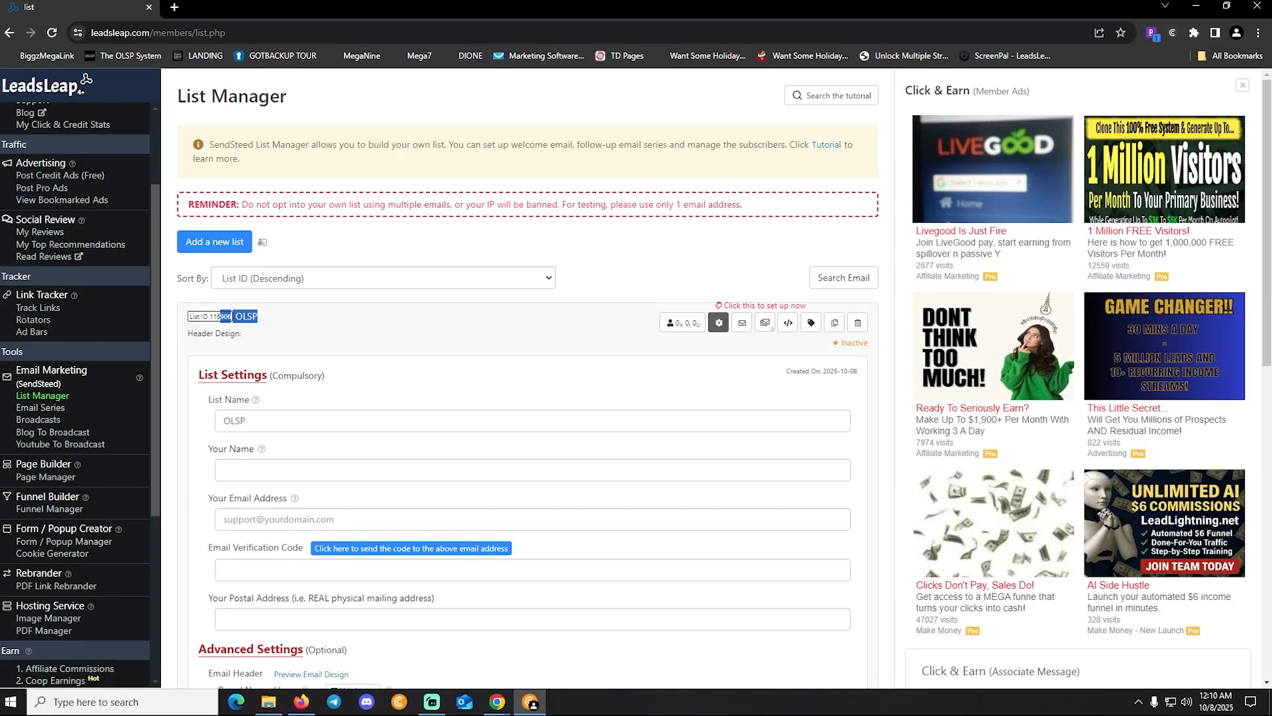
{"action": "scroll", "coordinate": [527, 398], "scroll_direction": "down", "scroll_amount": 3}
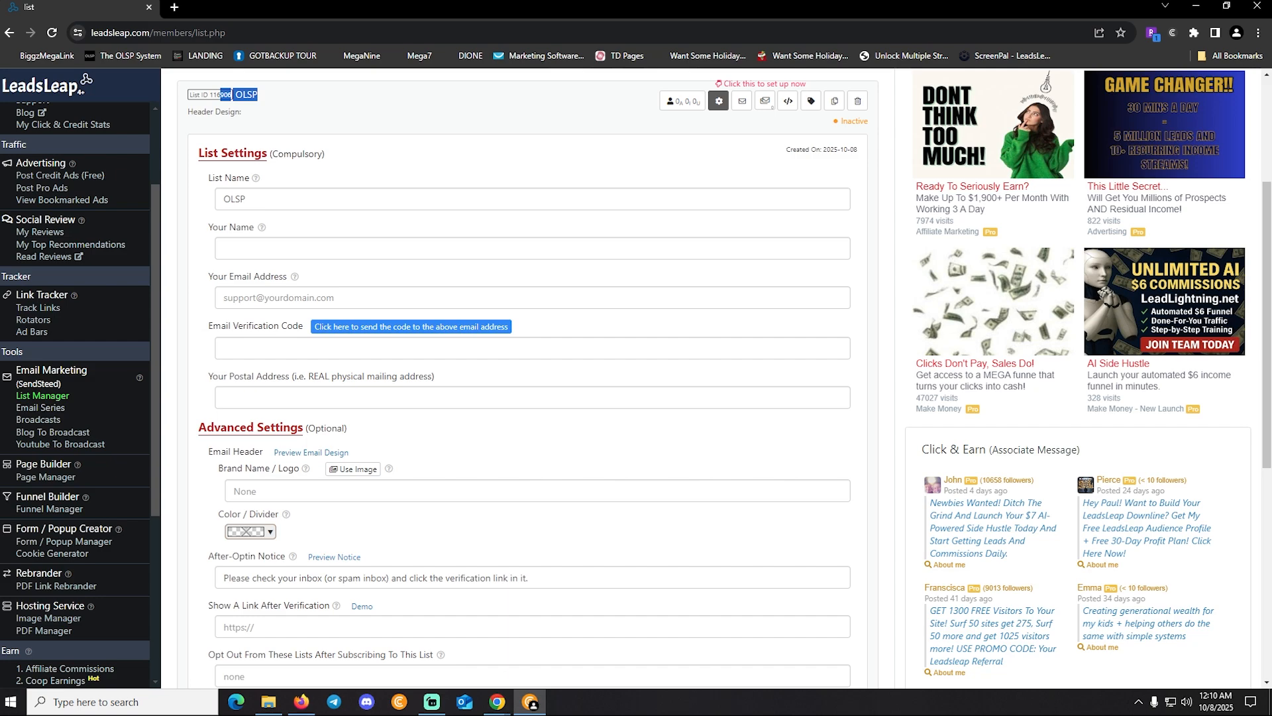
{"action": "left_click", "coordinate": [225, 248]}
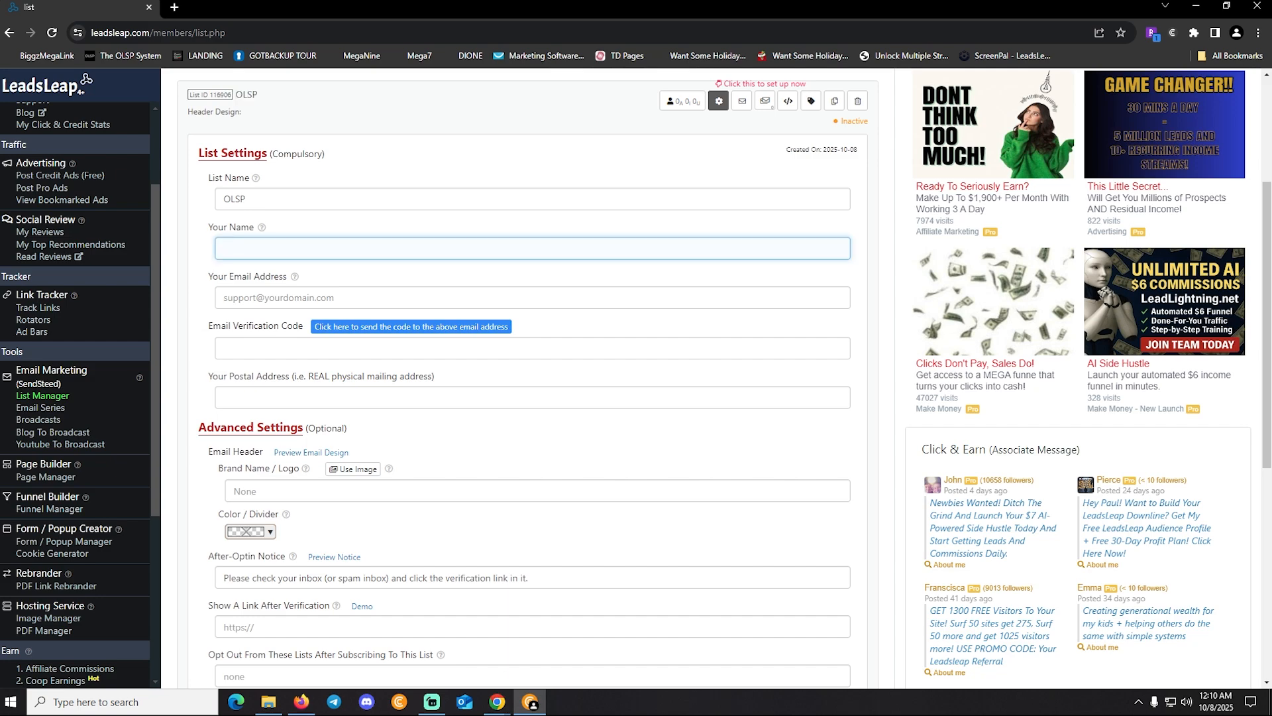
{"action": "type", "text": "Paul"}
{"action": "key", "text": "Tab"}
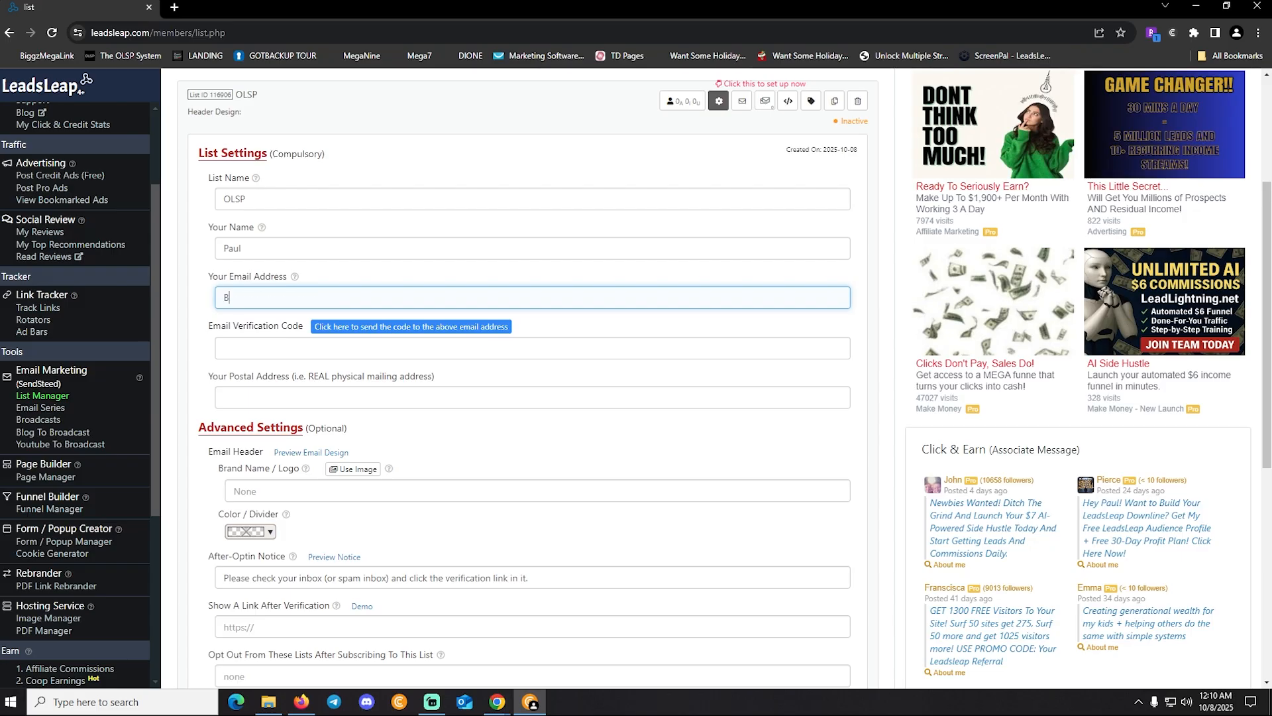
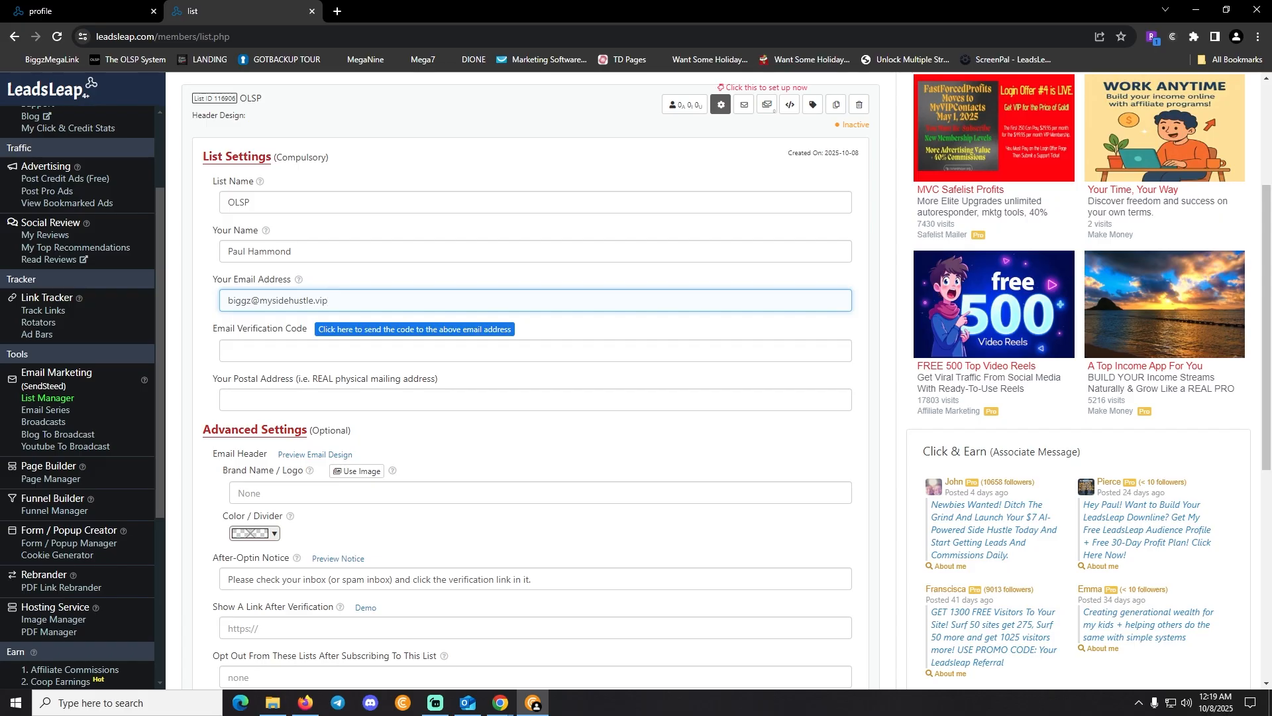
{"action": "left_click", "coordinate": [414, 330]}
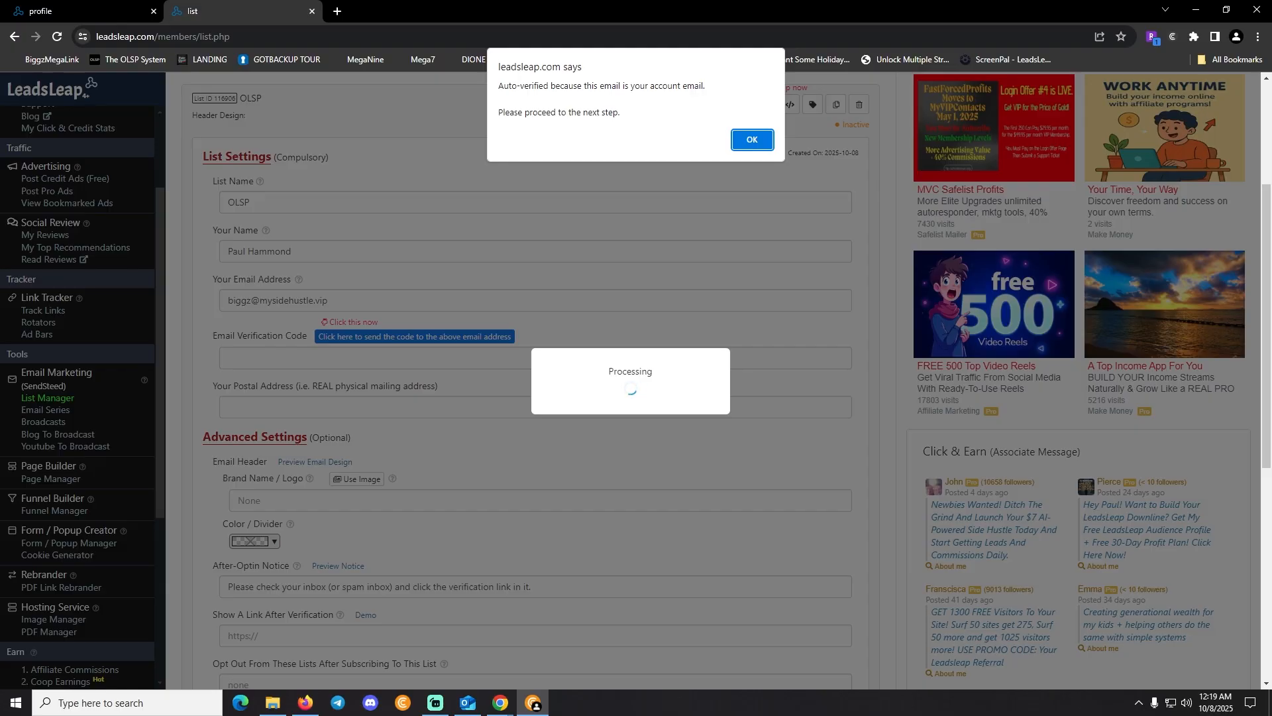
{"action": "key", "text": "Return"}
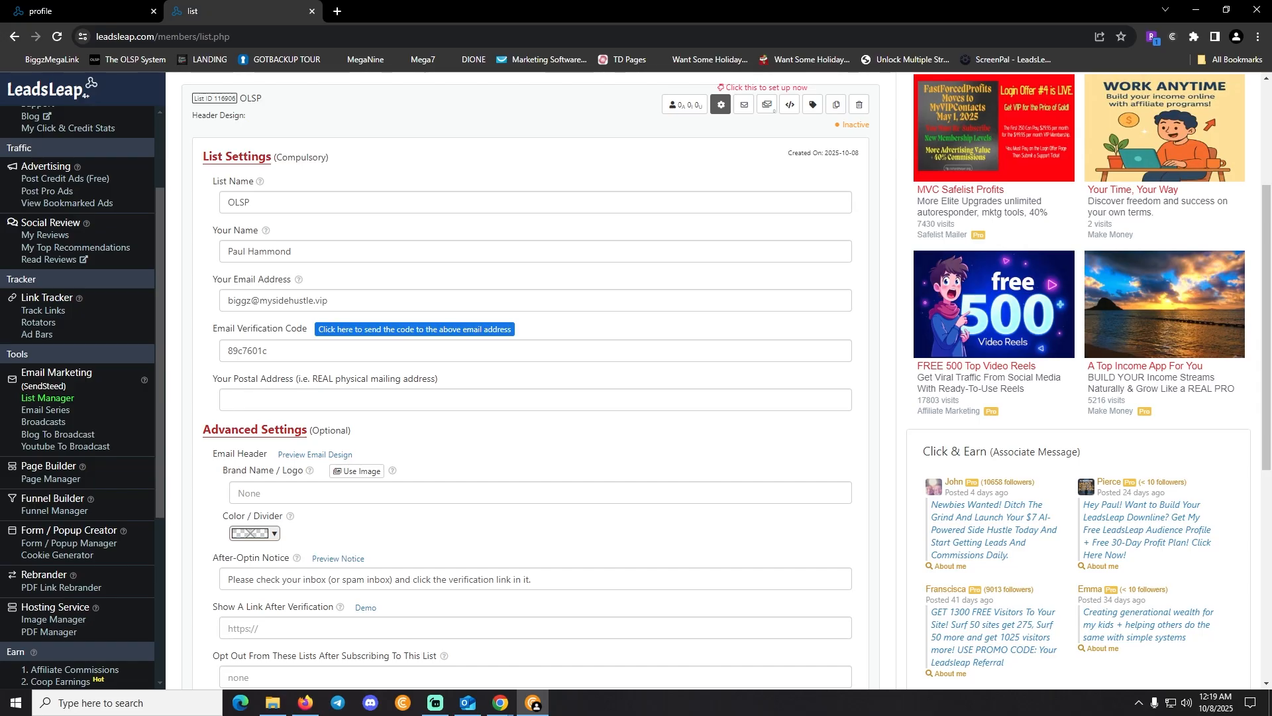
Fill the Your Postal Address field with the physical mailing address
{"action": "scroll", "coordinate": [530, 381], "scroll_direction": "up", "scroll_amount": 4}
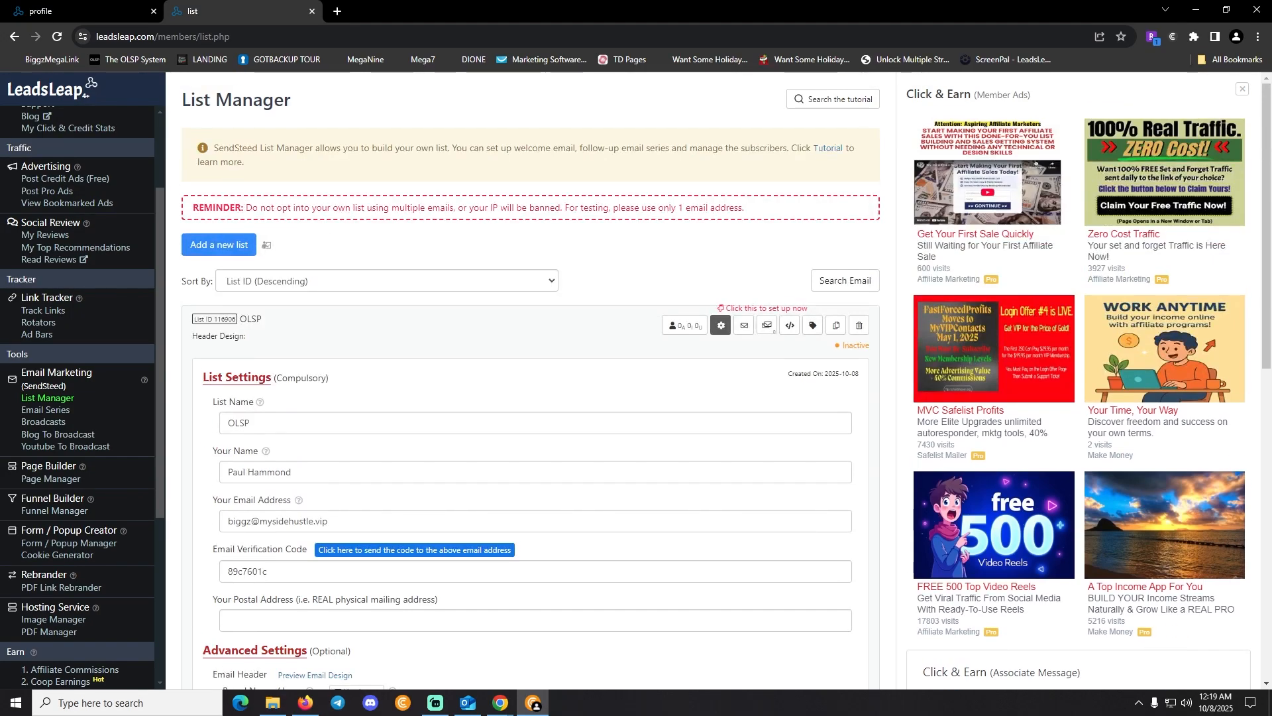
{"action": "scroll", "coordinate": [530, 381], "scroll_direction": "down", "scroll_amount": 8}
{"action": "scroll", "coordinate": [530, 381], "scroll_direction": "up", "scroll_amount": 4}
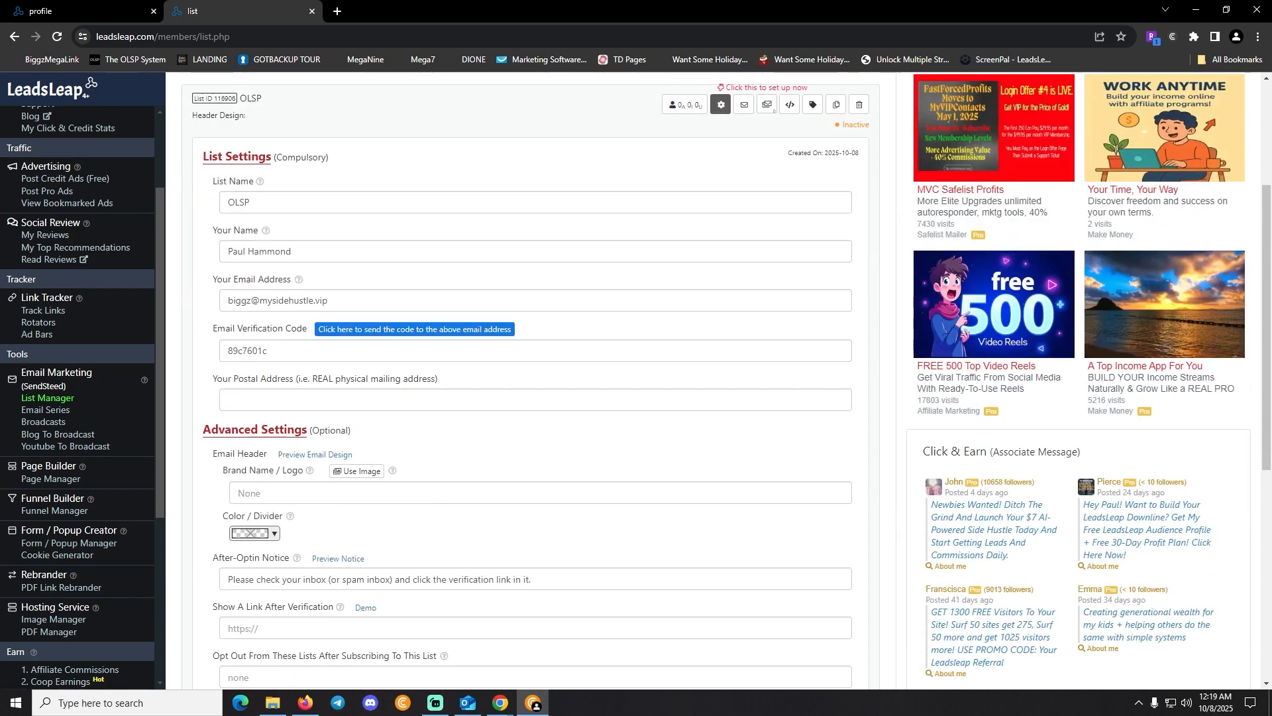
{"action": "left_click_drag", "start_coordinate": [326, 300], "coordinate": [226, 300]}
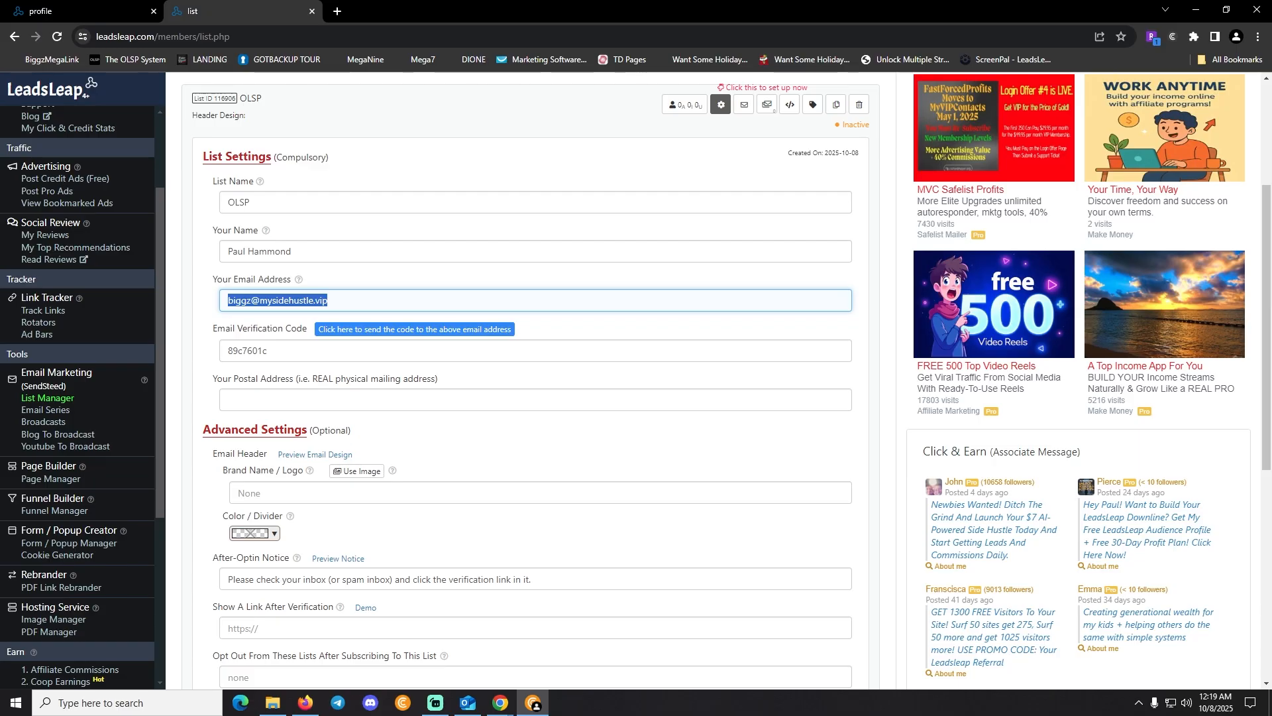
{"action": "key", "text": "Tab"}
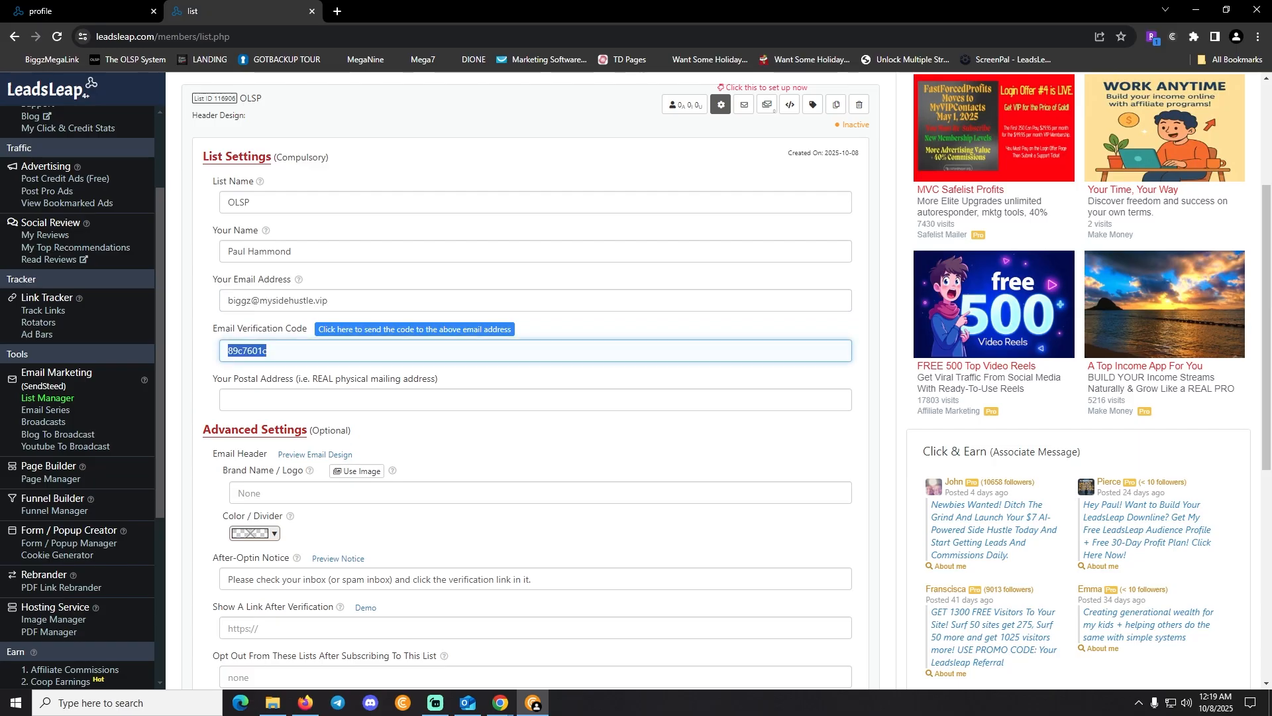
{"action": "key", "text": "Tab"}
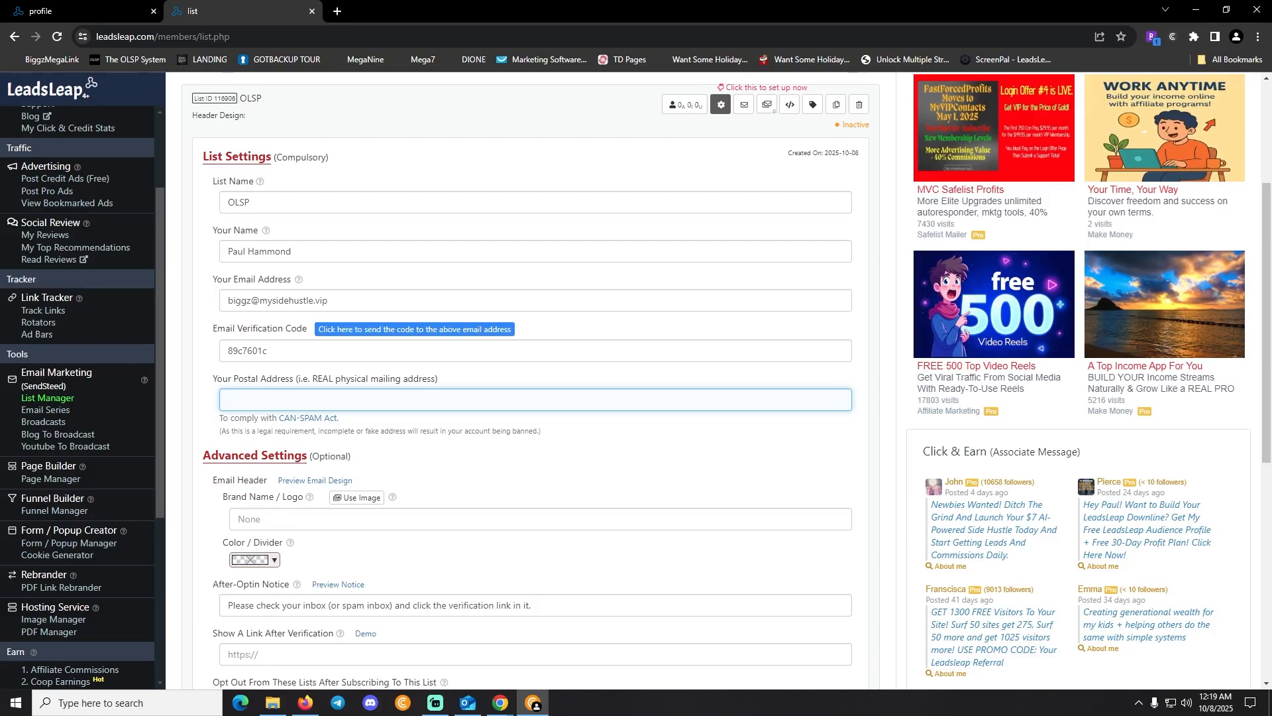
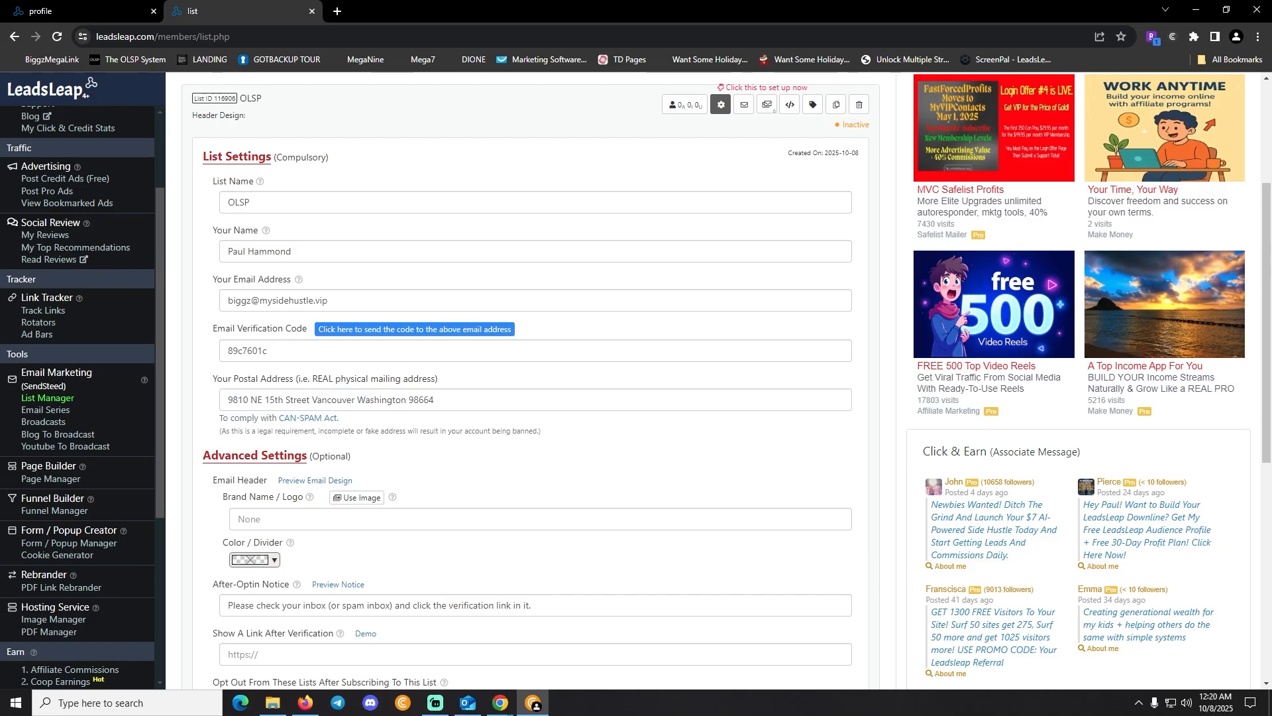
{"action": "scroll", "coordinate": [535, 378], "scroll_direction": "down", "scroll_amount": 3}
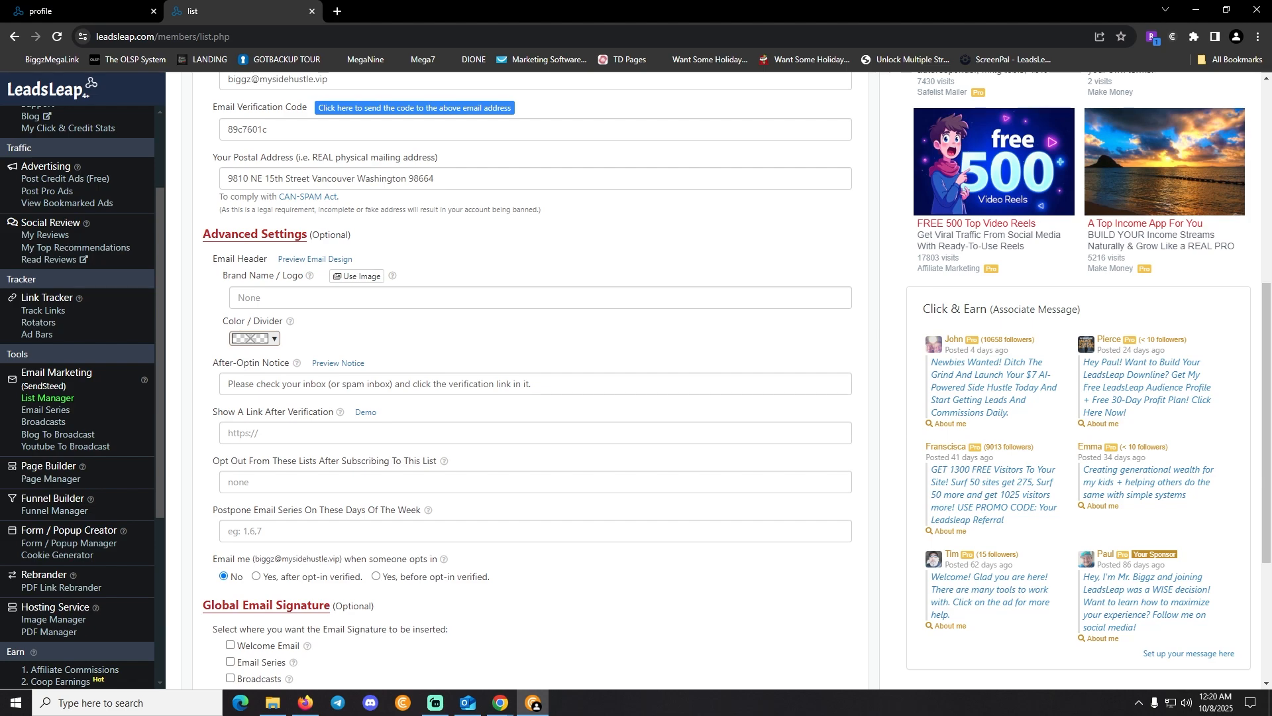
Enter the brand name for email headers and dismiss the Pro Member alert about image logos
{"action": "left_click", "coordinate": [249, 298]}
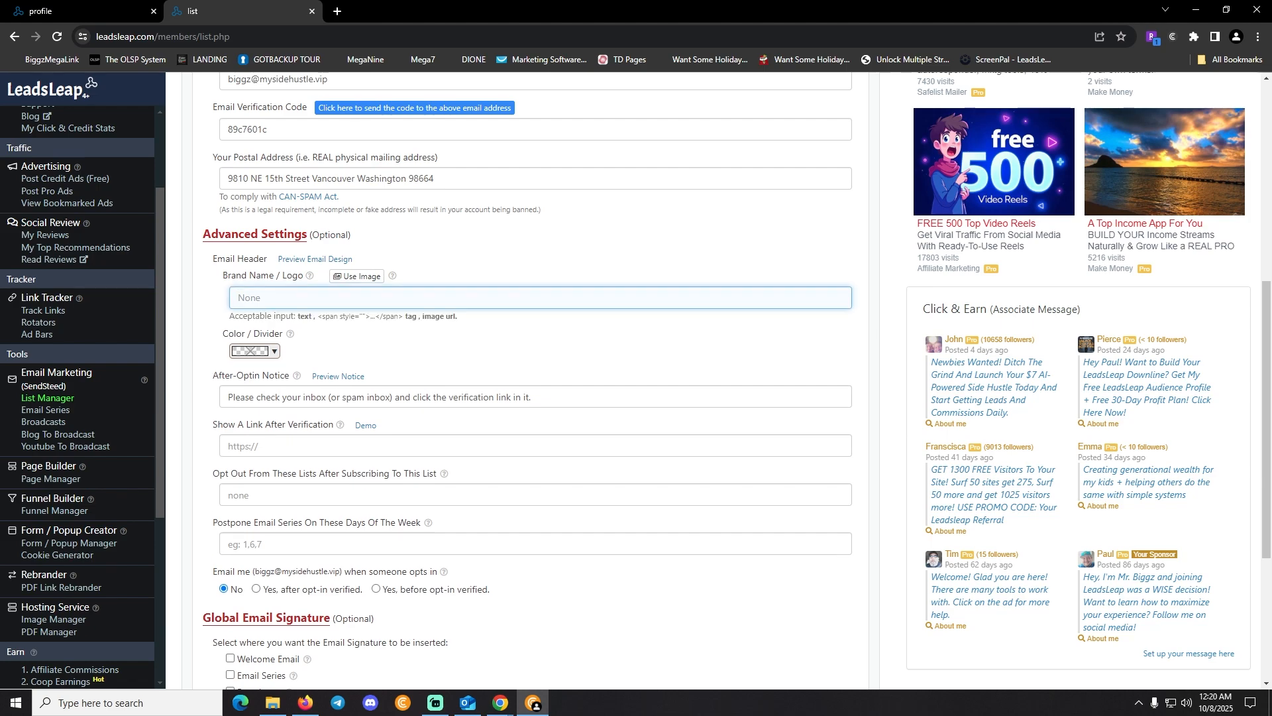
{"action": "type", "text": "Mr Biggz - M"}
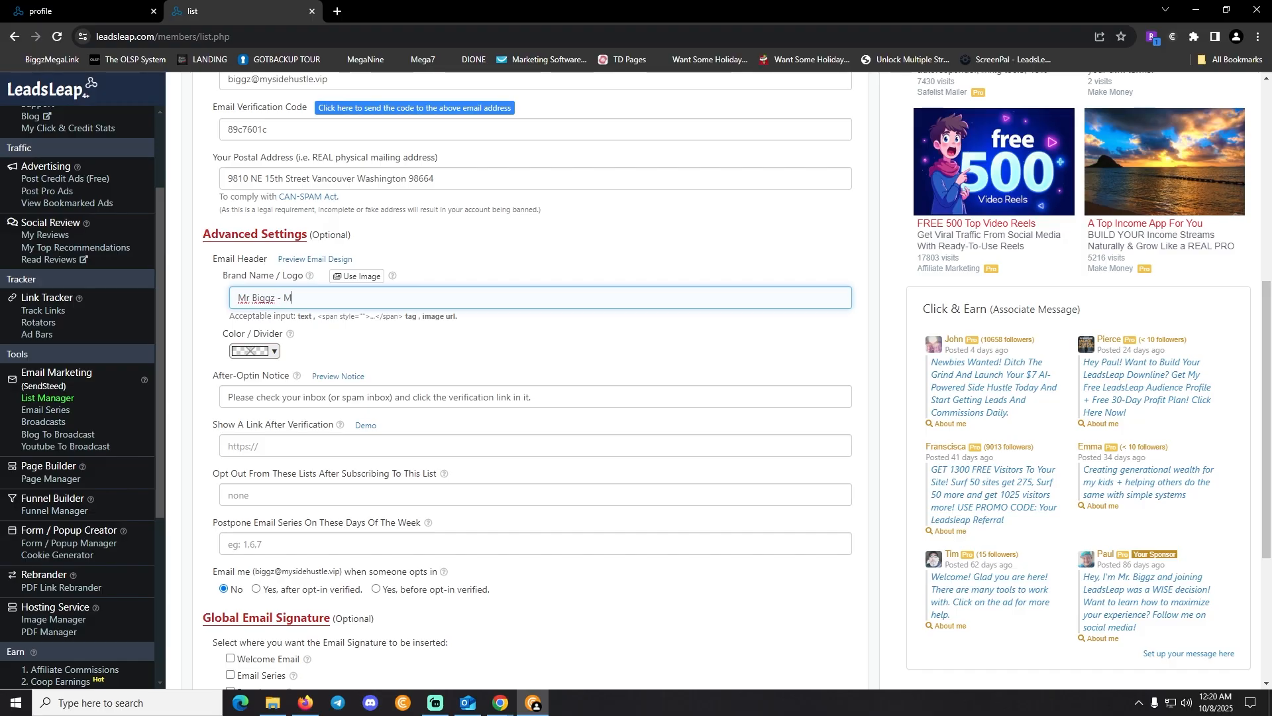
{"action": "type", "text": "ySideHustle.VIP"}
{"action": "left_click_drag", "start_coordinate": [457, 316], "coordinate": [297, 317]}
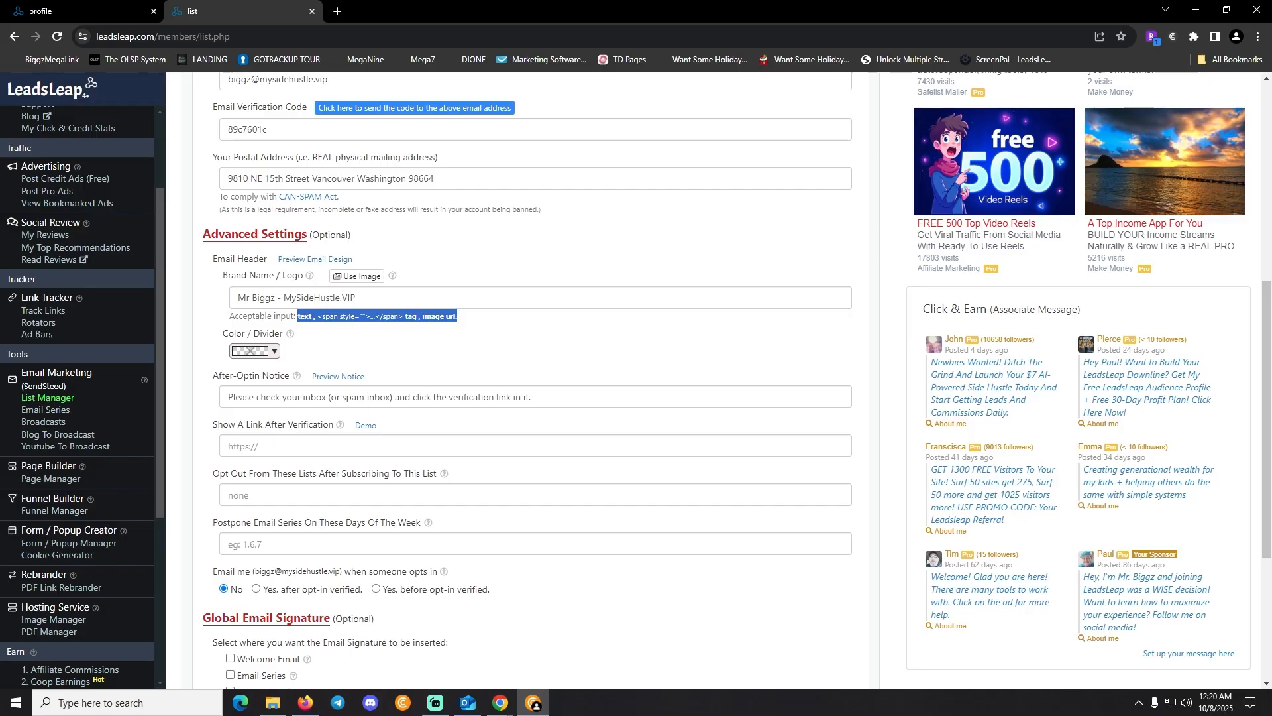
{"action": "left_click", "coordinate": [357, 275]}
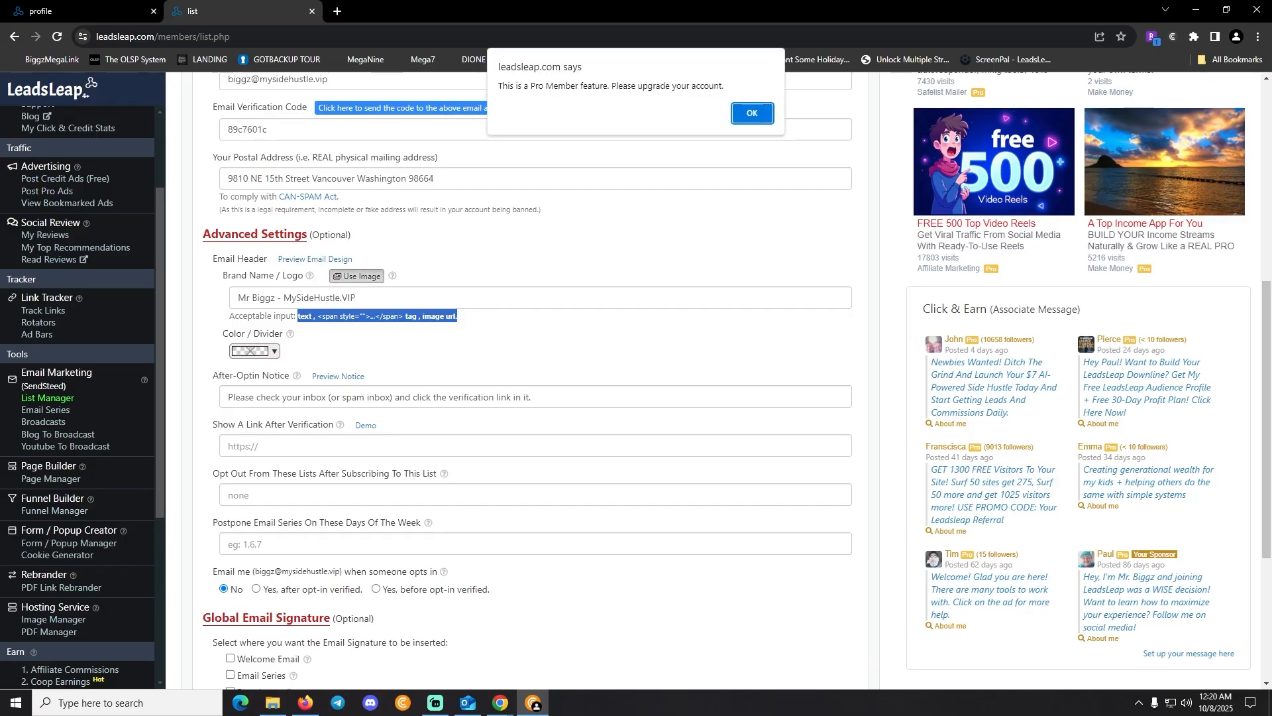
{"action": "left_click_drag", "start_coordinate": [724, 85], "coordinate": [499, 86]}
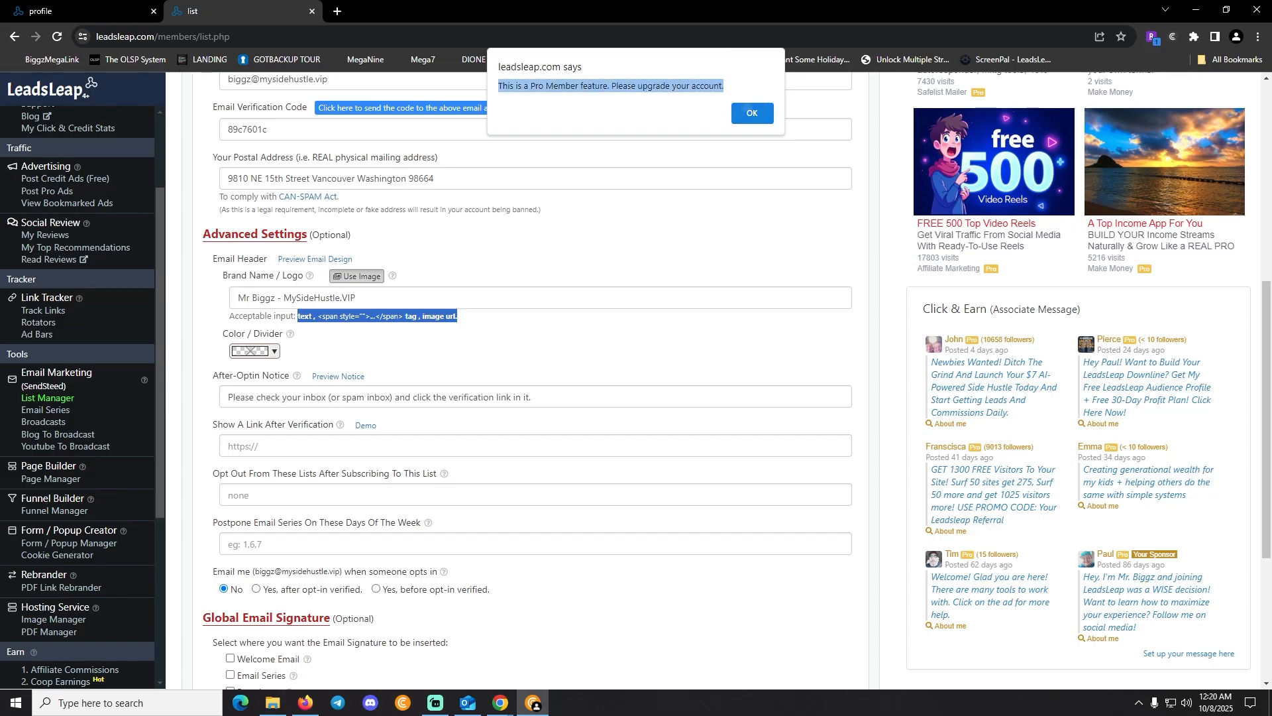
{"action": "left_click", "coordinate": [752, 113]}
Set the Color / Divider to blue (#0000ff)
{"action": "scroll", "coordinate": [535, 398], "scroll_direction": "down", "scroll_amount": 3}
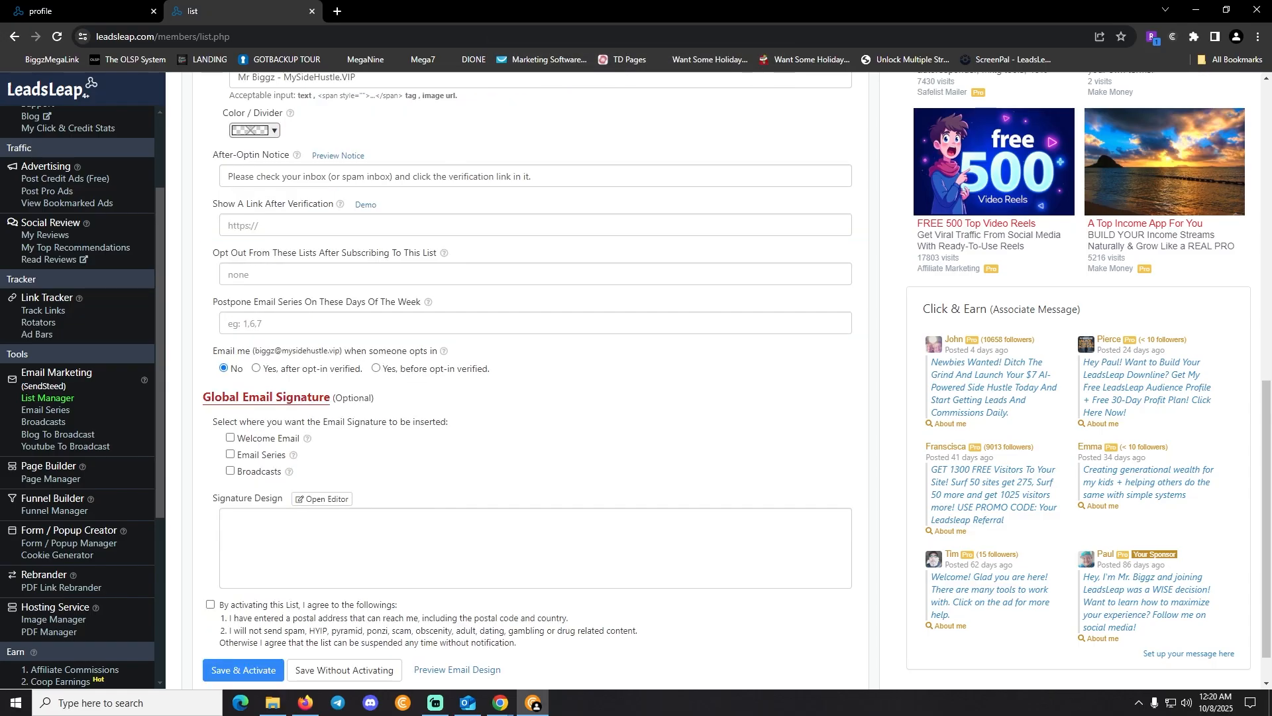
{"action": "mouse_move", "coordinate": [296, 155]}
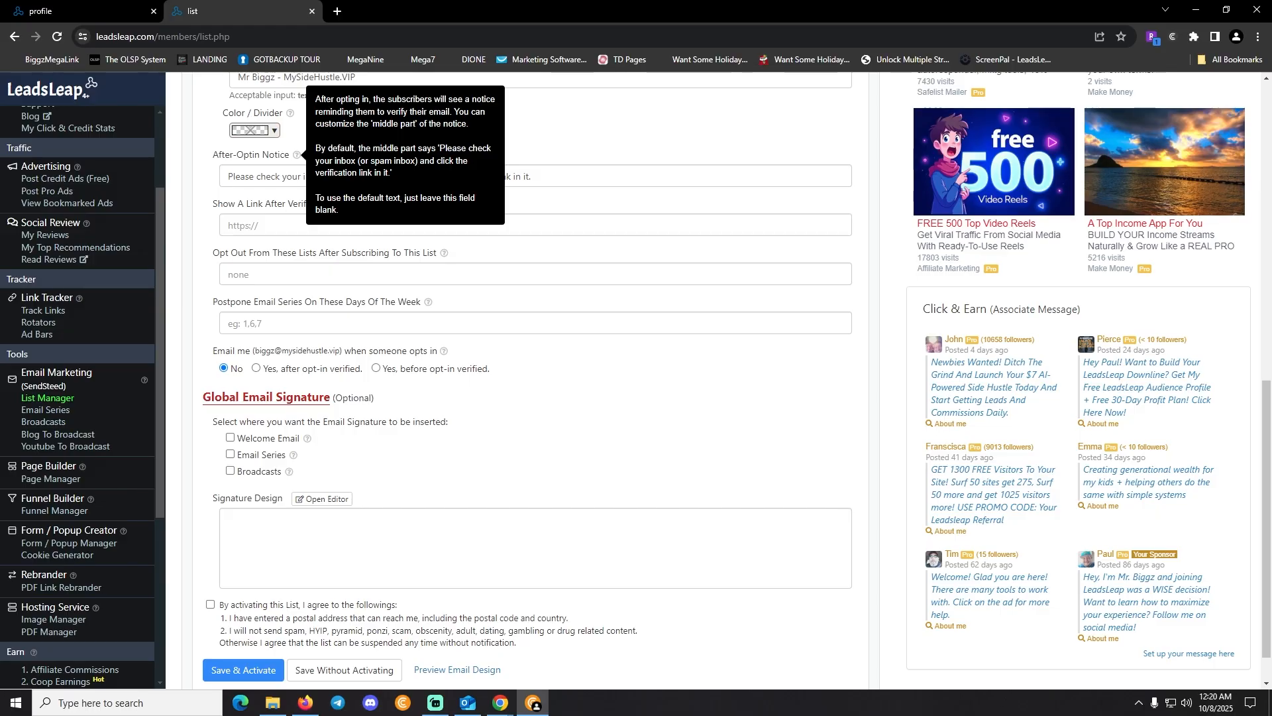
{"action": "mouse_move", "coordinate": [290, 112]}
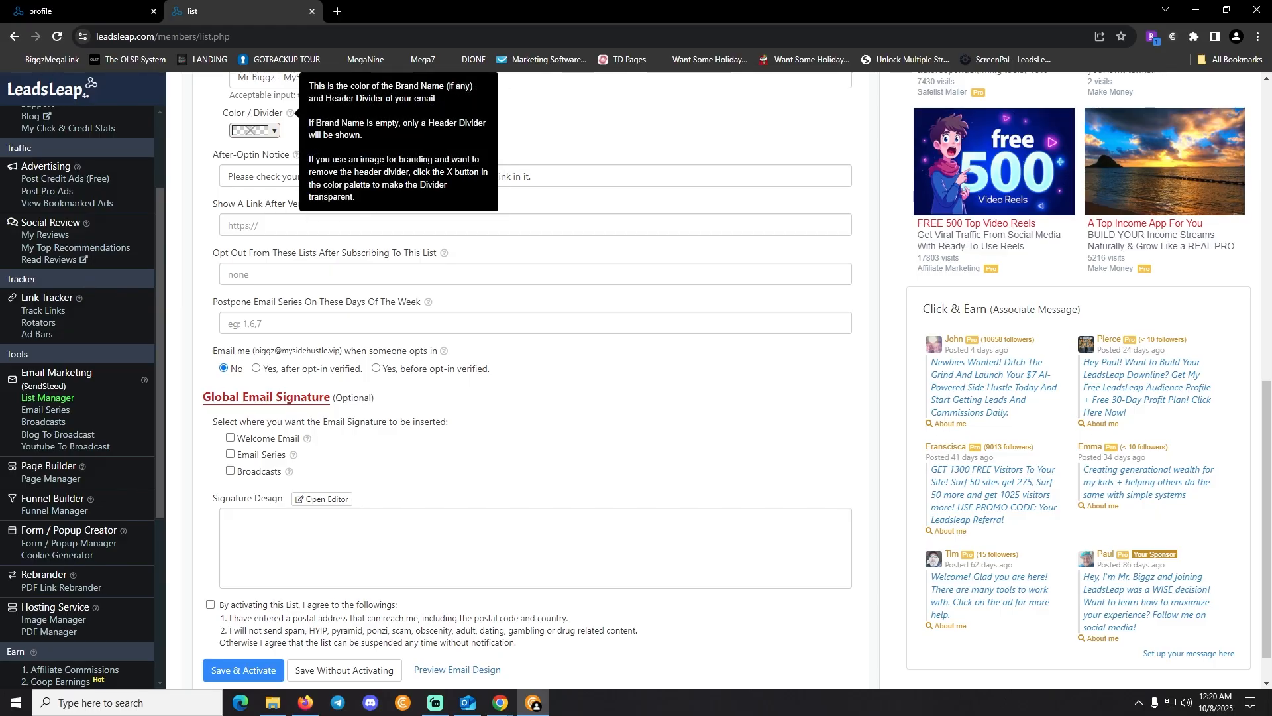
{"action": "left_click", "coordinate": [255, 130]}
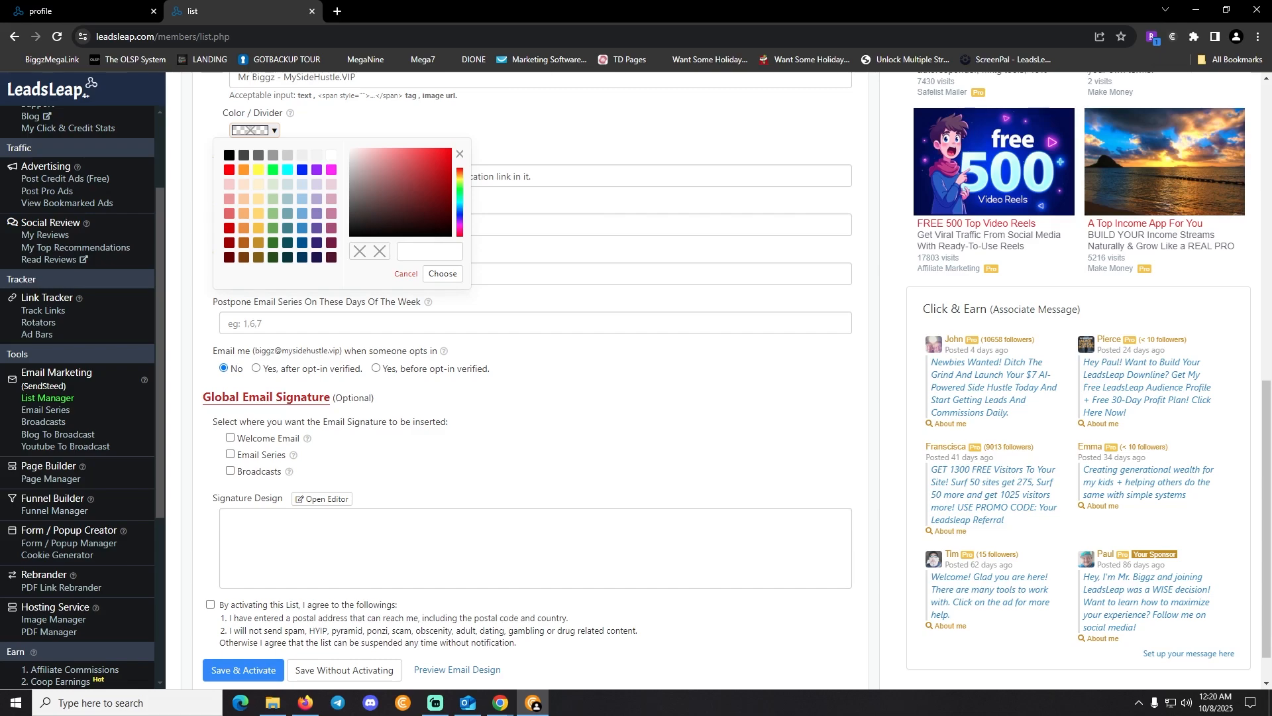
{"action": "left_click", "coordinate": [302, 170]}
{"action": "left_click", "coordinate": [443, 274]}
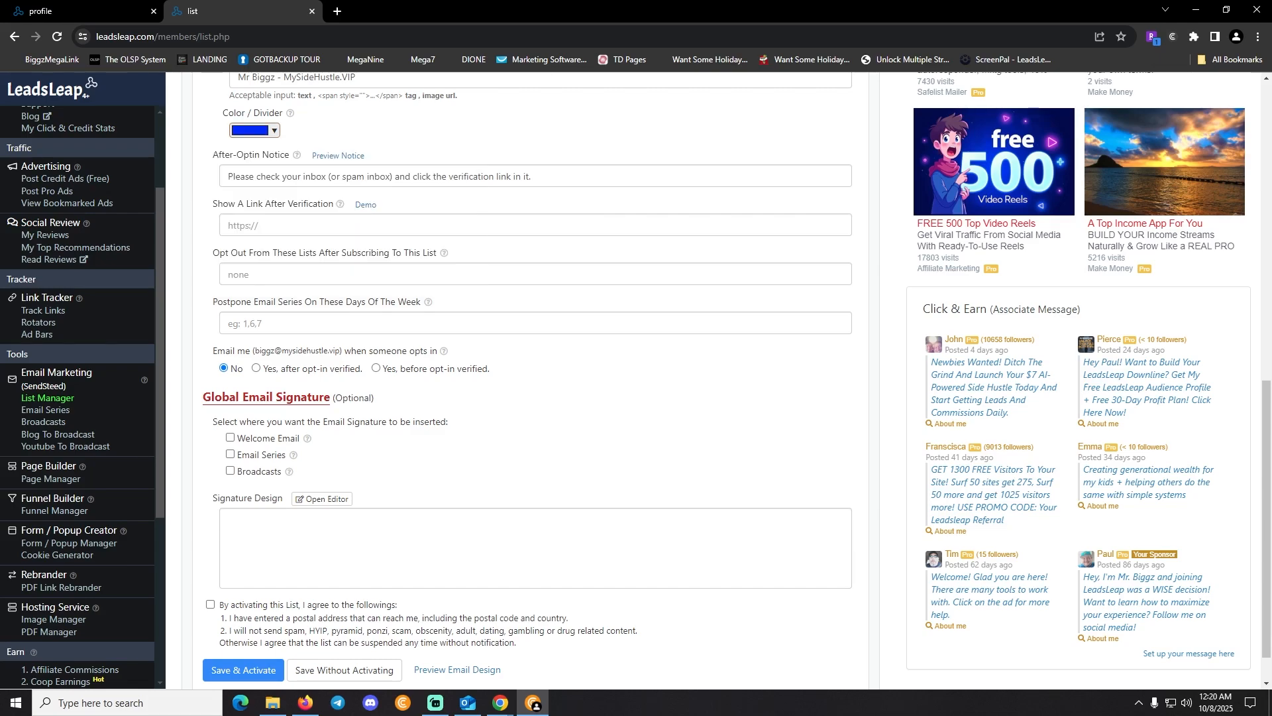
{"action": "scroll", "coordinate": [531, 378], "scroll_direction": "up", "scroll_amount": 7}
{"action": "scroll", "coordinate": [530, 377], "scroll_direction": "down", "scroll_amount": 7}
{"action": "mouse_move", "coordinate": [297, 155]}
{"action": "left_click_drag", "start_coordinate": [531, 176], "coordinate": [228, 176]}
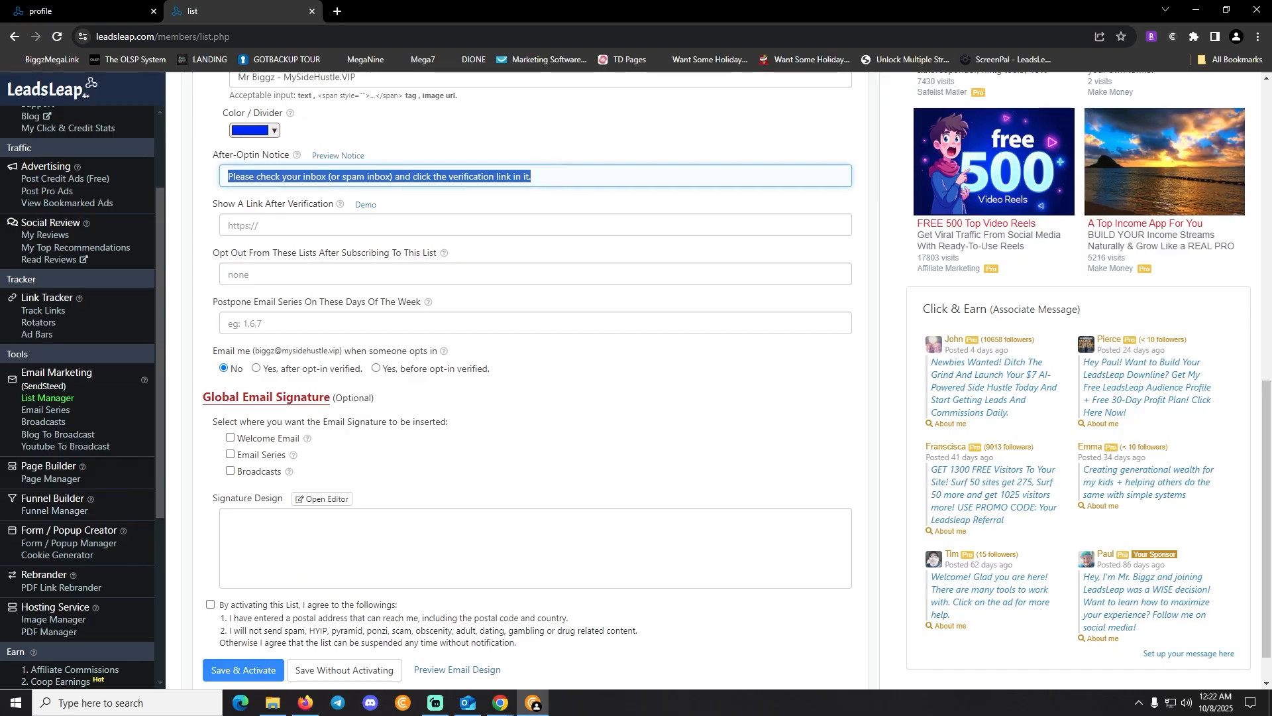
View the commissions earned in OLSP System
{"action": "mouse_move", "coordinate": [340, 204]}
{"action": "mouse_move", "coordinate": [500, 702]}
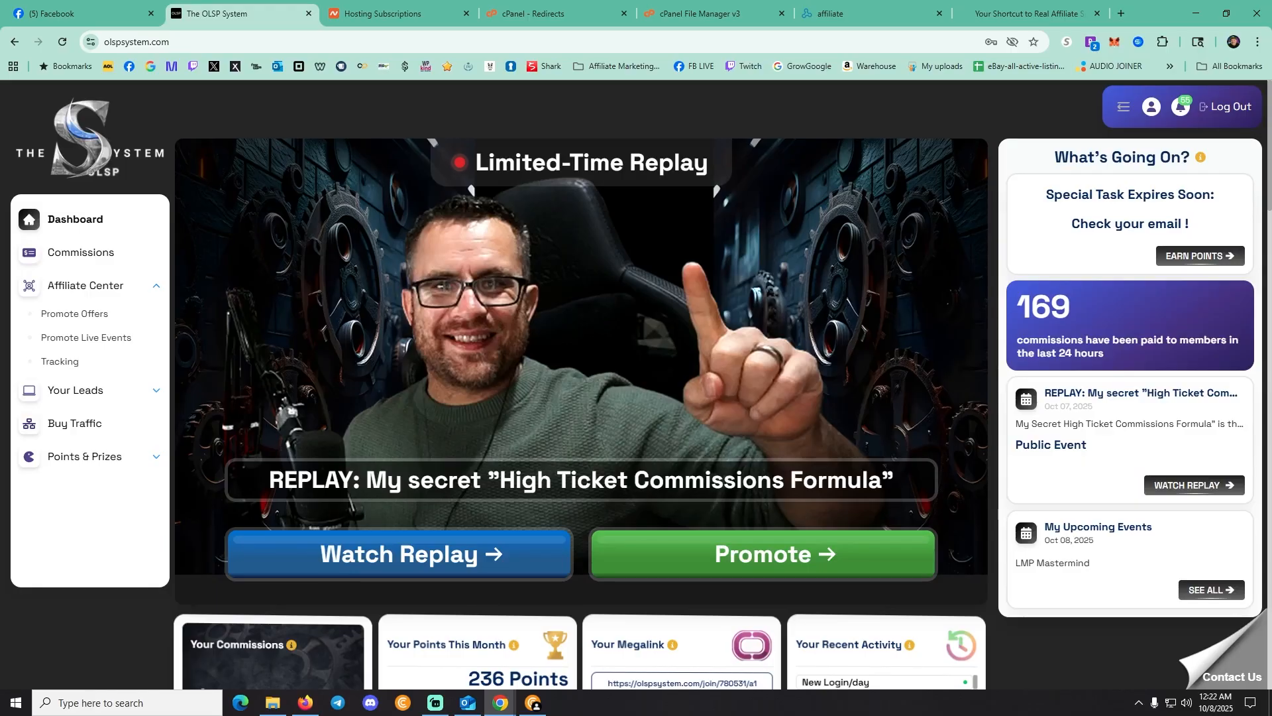
{"action": "scroll", "coordinate": [580, 385], "scroll_direction": "down", "scroll_amount": 3}
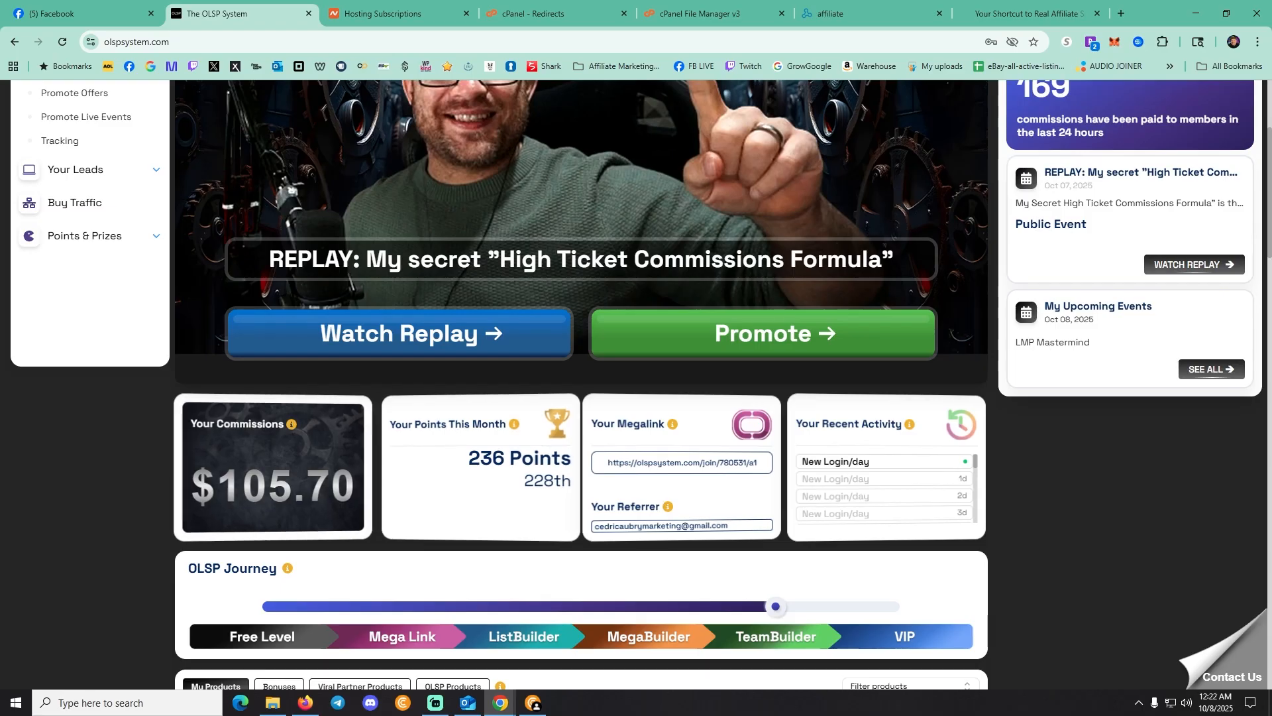
{"action": "scroll", "coordinate": [81, 252], "scroll_direction": "up", "scroll_amount": 3}
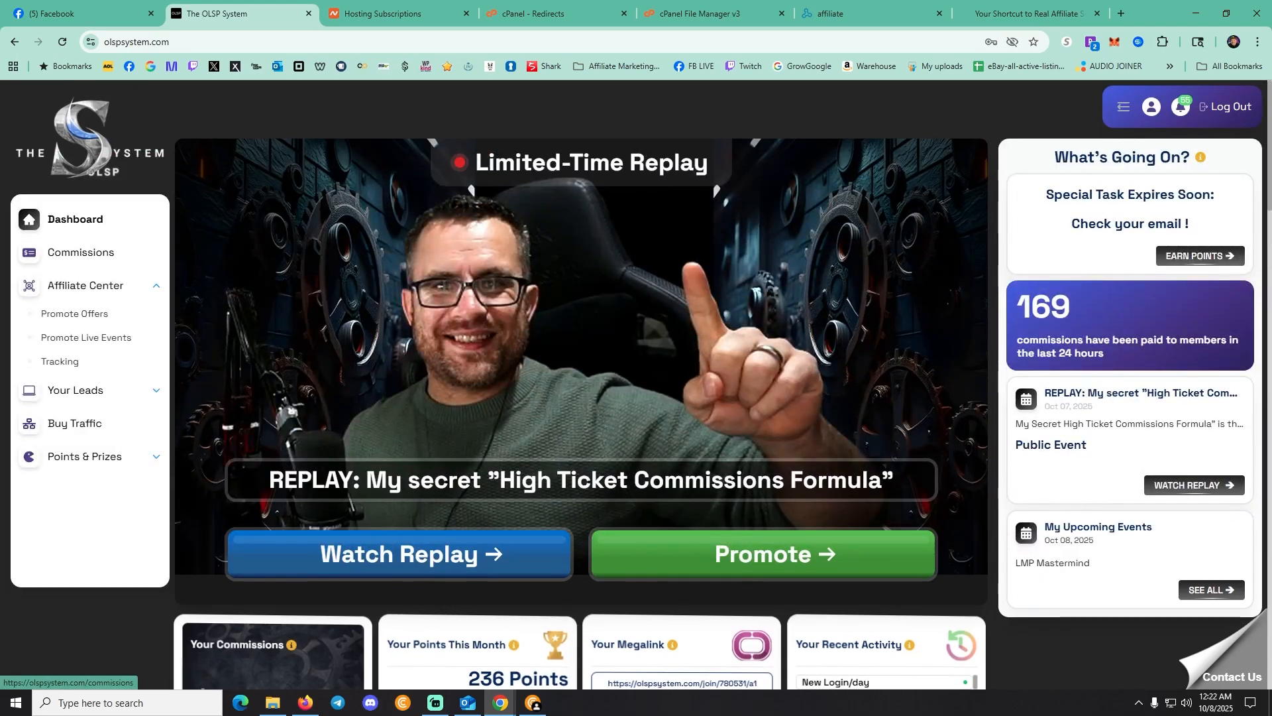
{"action": "left_click", "coordinate": [81, 252]}
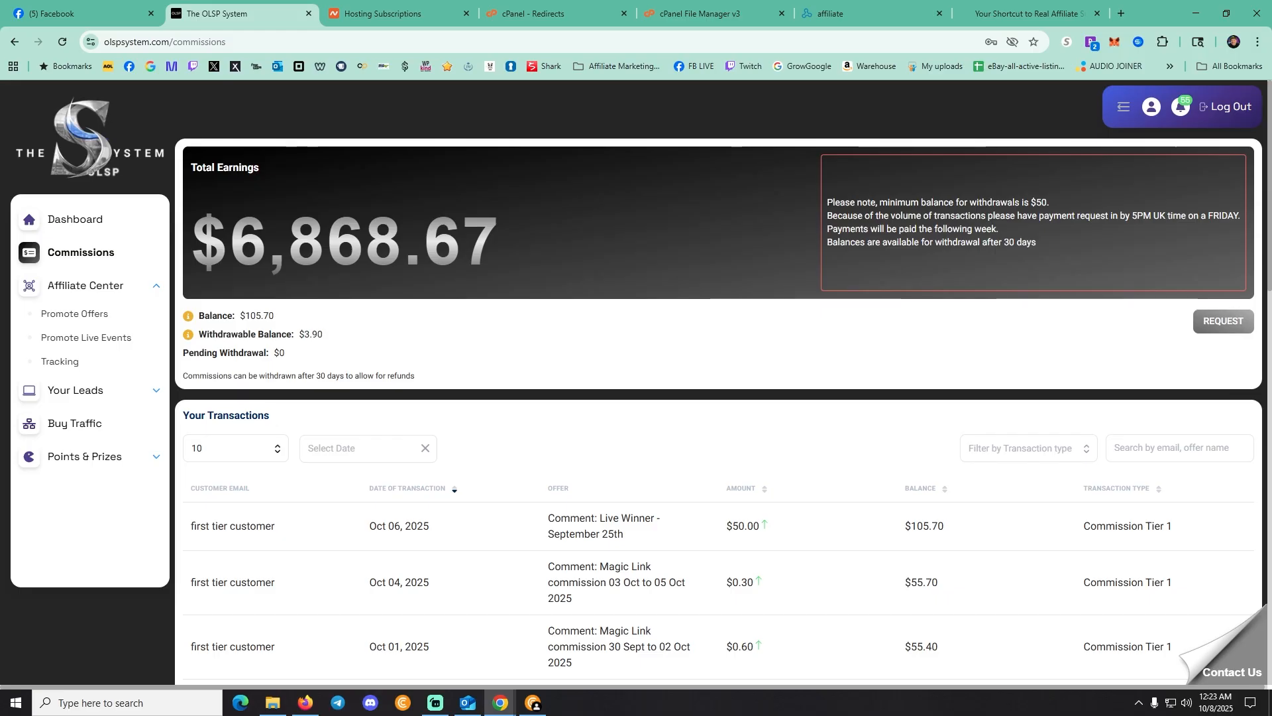
Back on the dashboard, copy the Megalink referral URL
{"action": "left_click", "coordinate": [75, 219]}
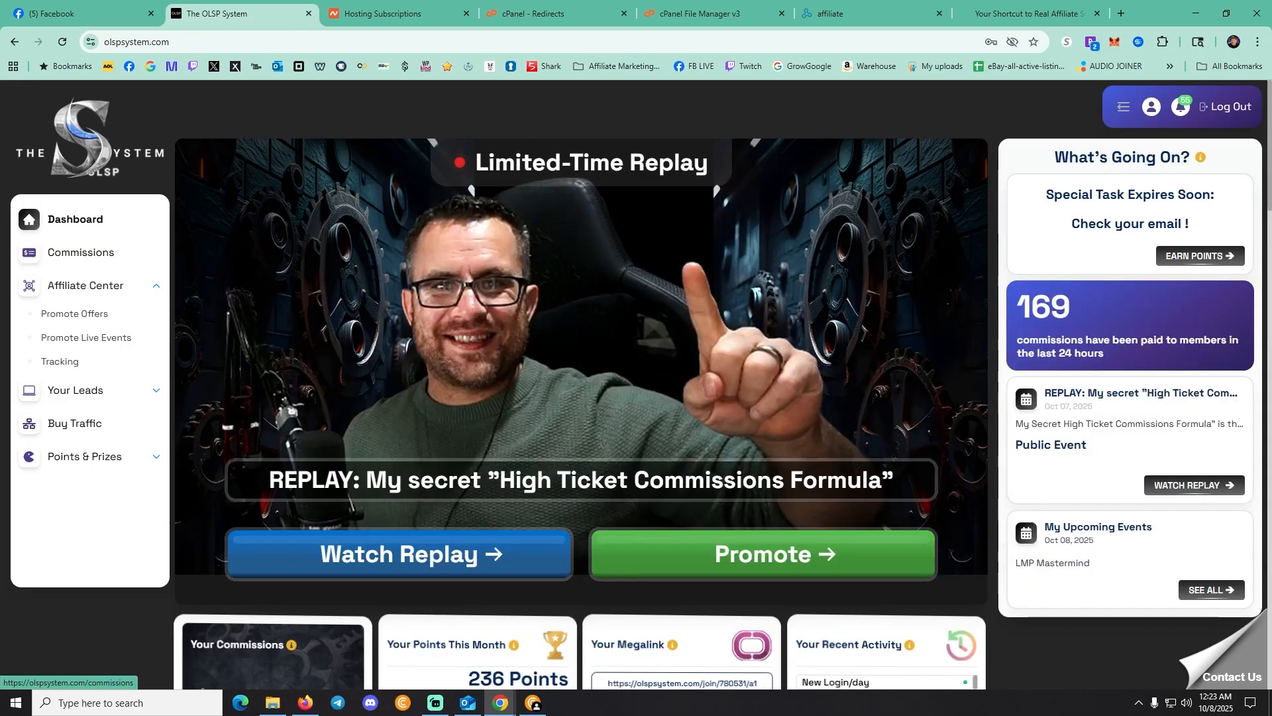
{"action": "scroll", "coordinate": [581, 384], "scroll_direction": "down", "scroll_amount": 3}
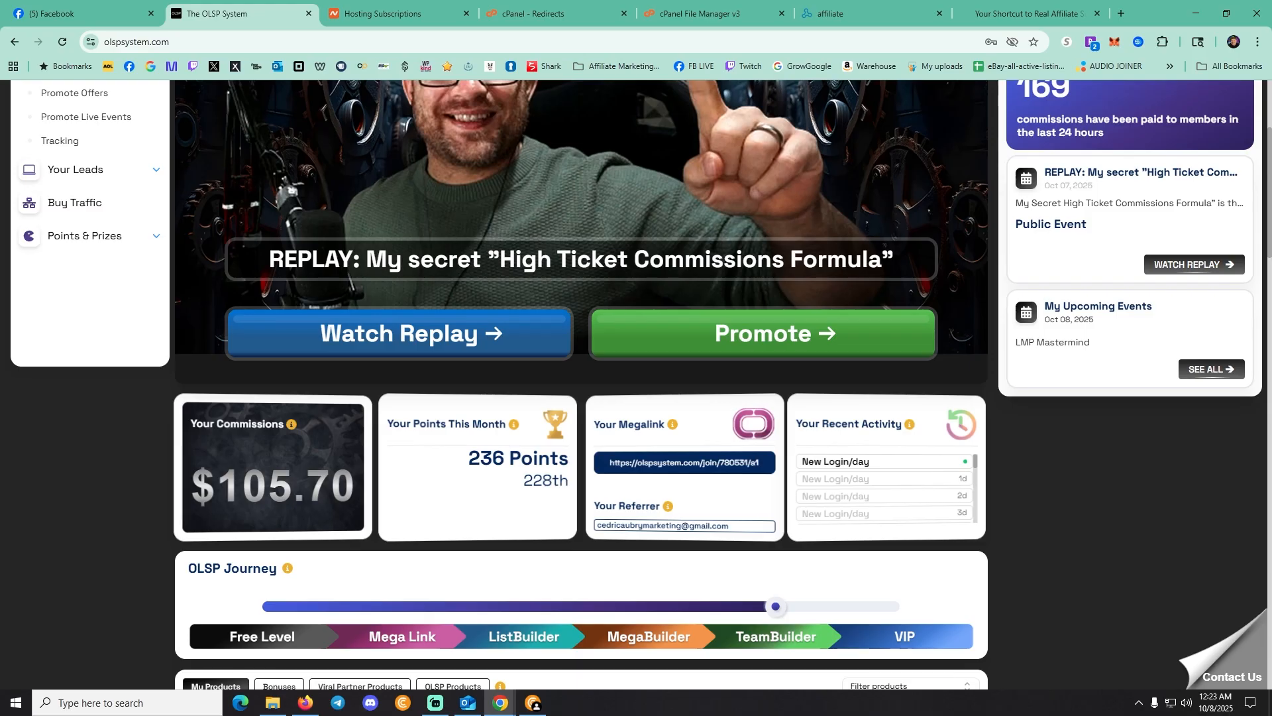
{"action": "left_click", "coordinate": [685, 463]}
{"action": "scroll", "coordinate": [637, 384], "scroll_direction": "up", "scroll_amount": 4}
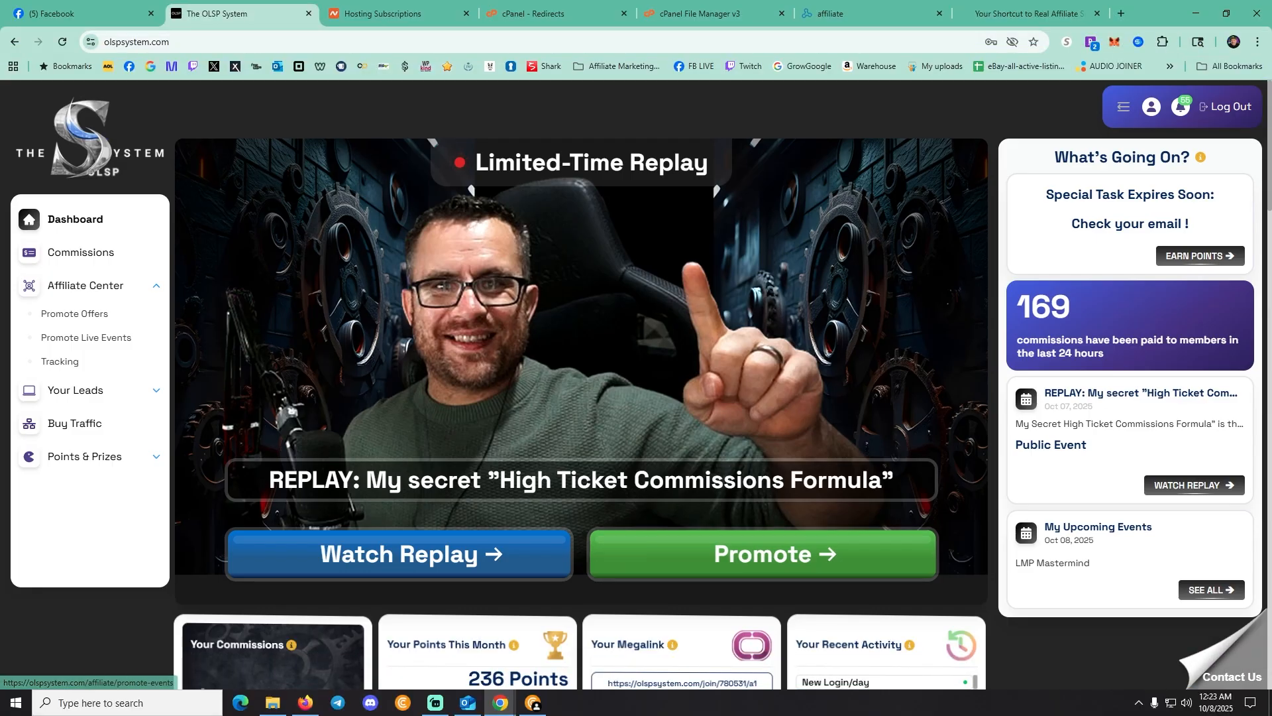
{"action": "scroll", "coordinate": [683, 637], "scroll_direction": "down", "scroll_amount": 3}
{"action": "left_click", "coordinate": [684, 463]}
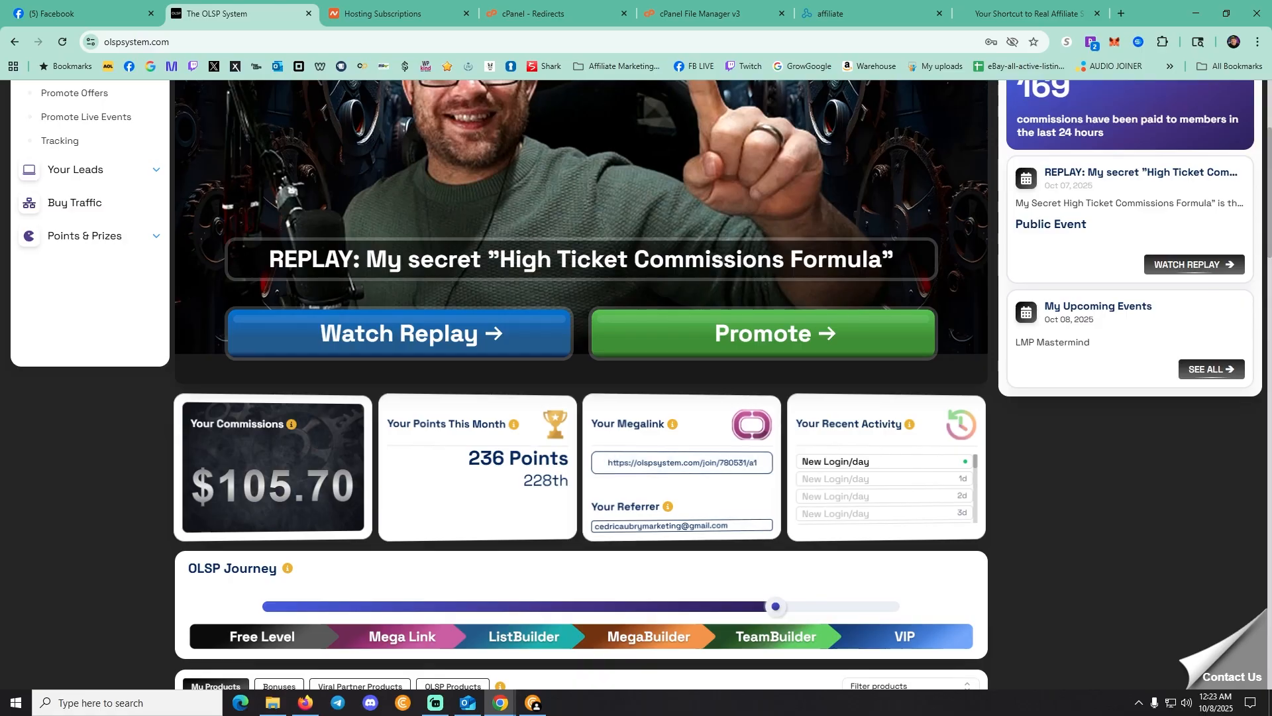
Paste the copied Megalink URL into the Show A Link After Verification field
{"action": "key", "text": "alt+Tab"}
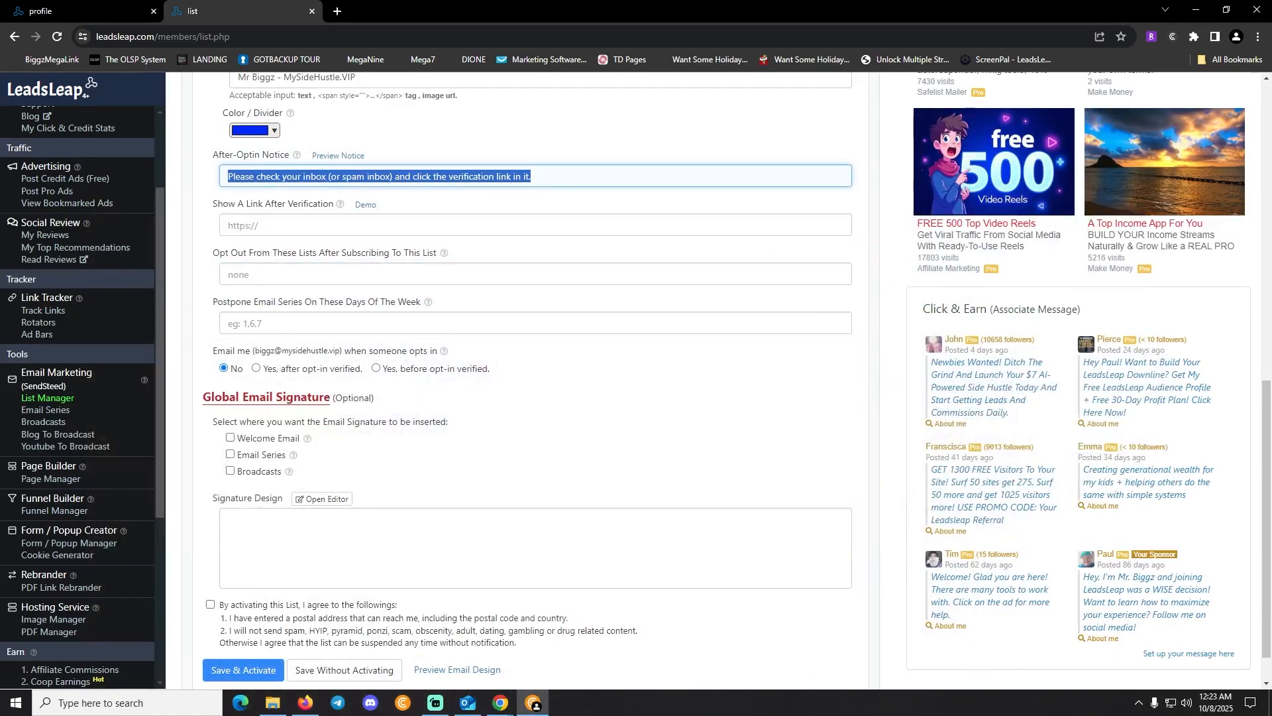
{"action": "left_click", "coordinate": [372, 226]}
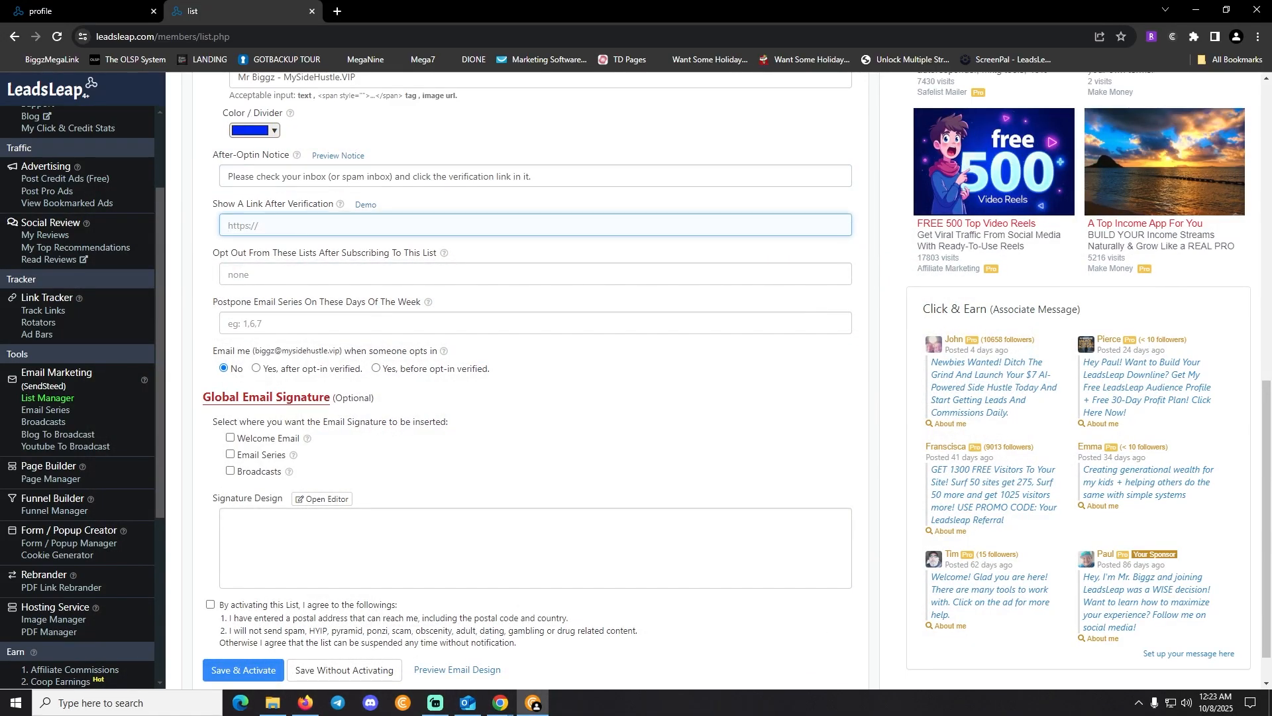
{"action": "key", "text": "ctrl+v"}
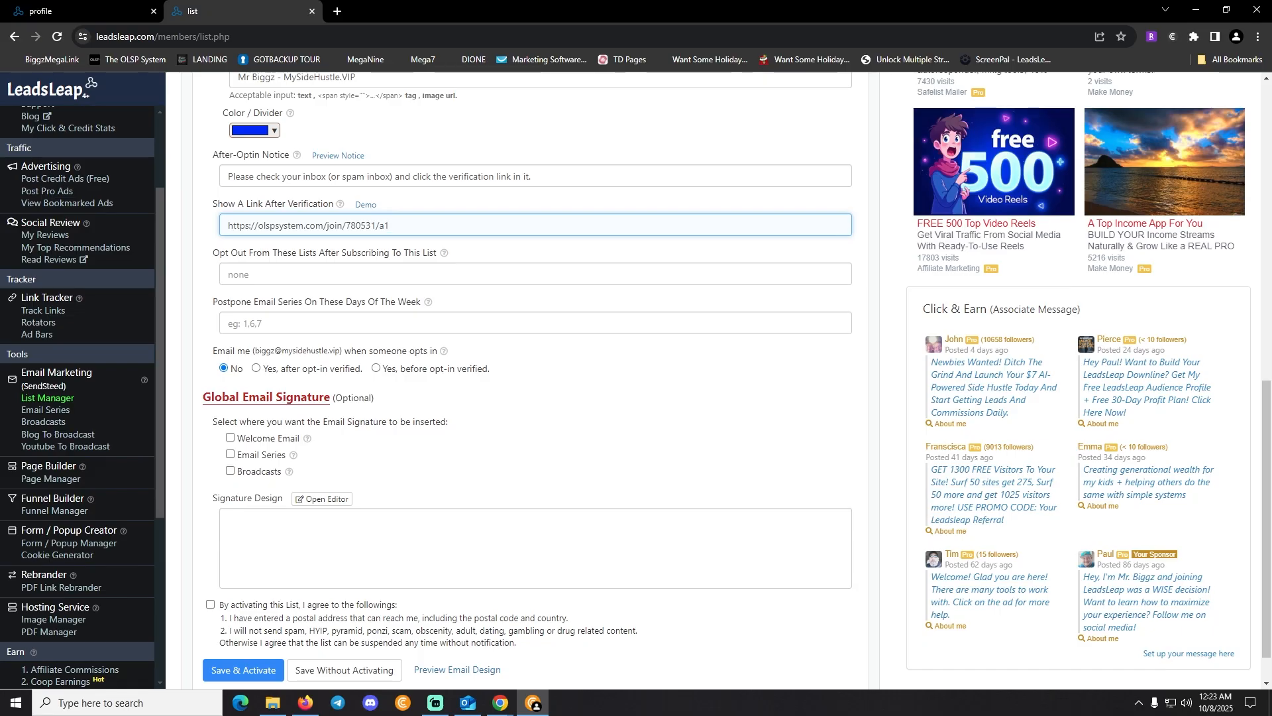
{"action": "left_click", "coordinate": [530, 252]}
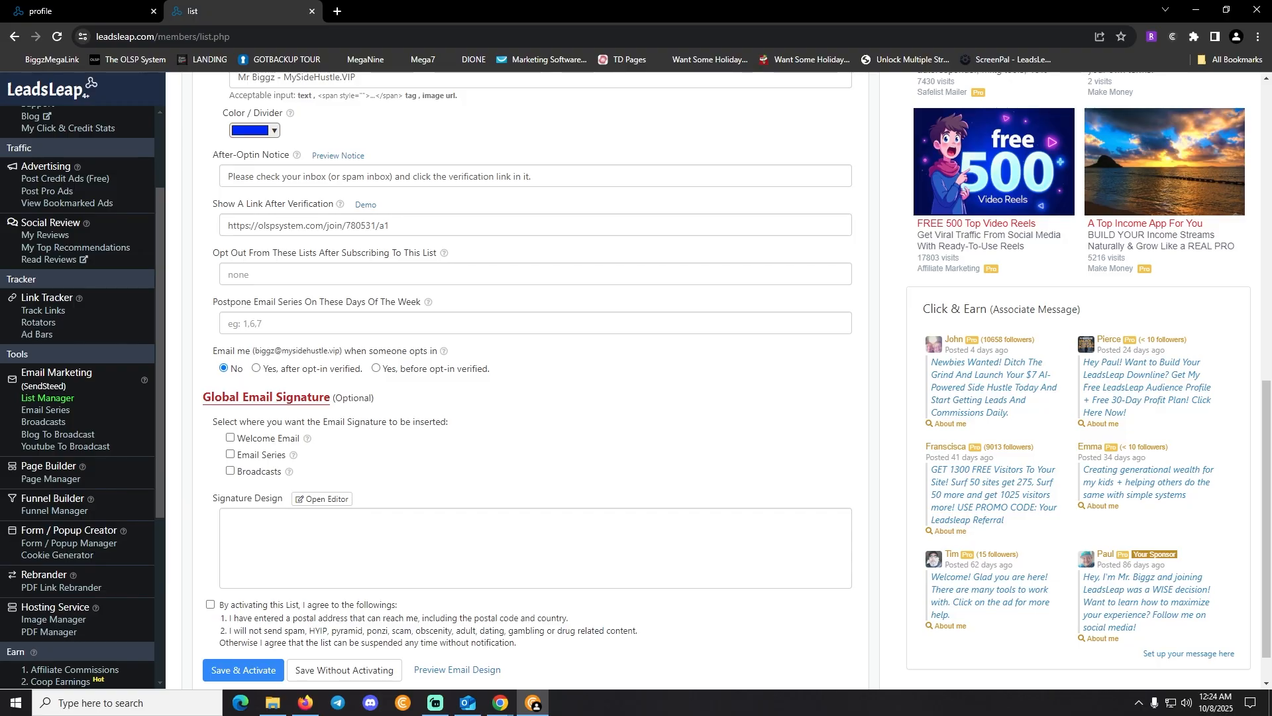
Choose 'Yes, after opt-in verified.' and apply the global signature to Welcome Email, Email Series and Broadcasts
{"action": "left_click", "coordinate": [256, 368]}
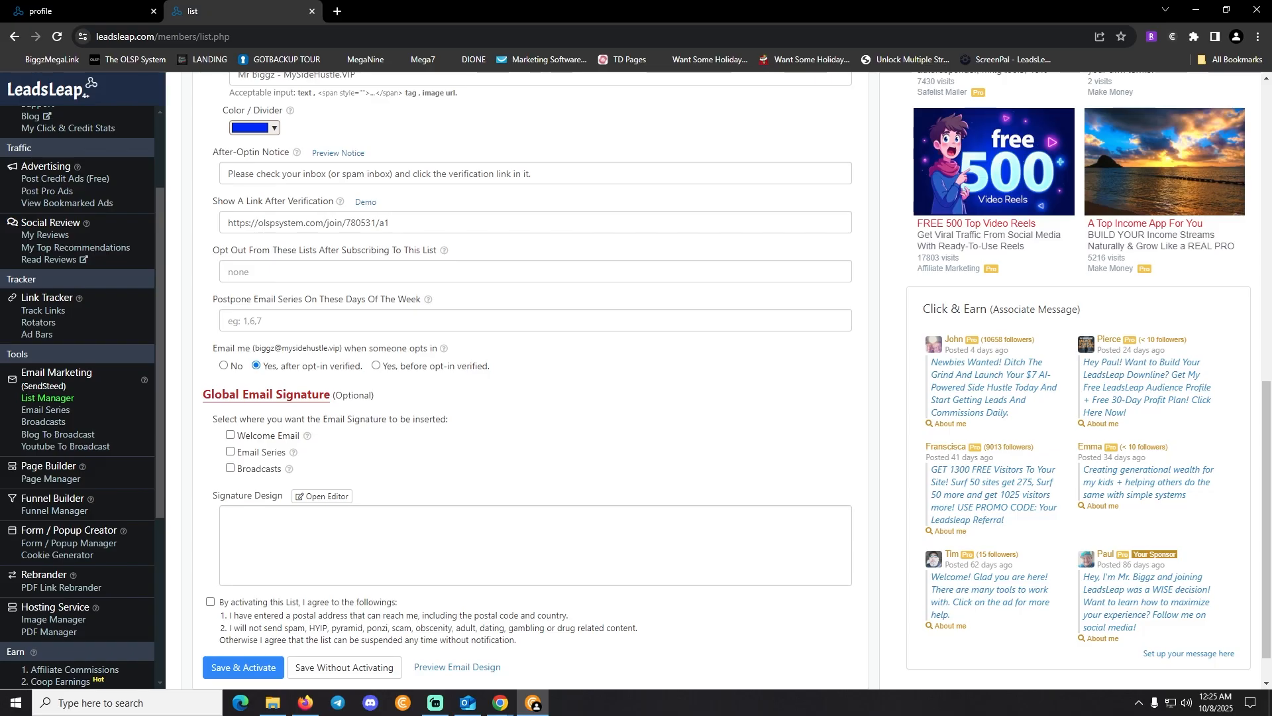
{"action": "scroll", "coordinate": [530, 378], "scroll_direction": "down", "scroll_amount": 1}
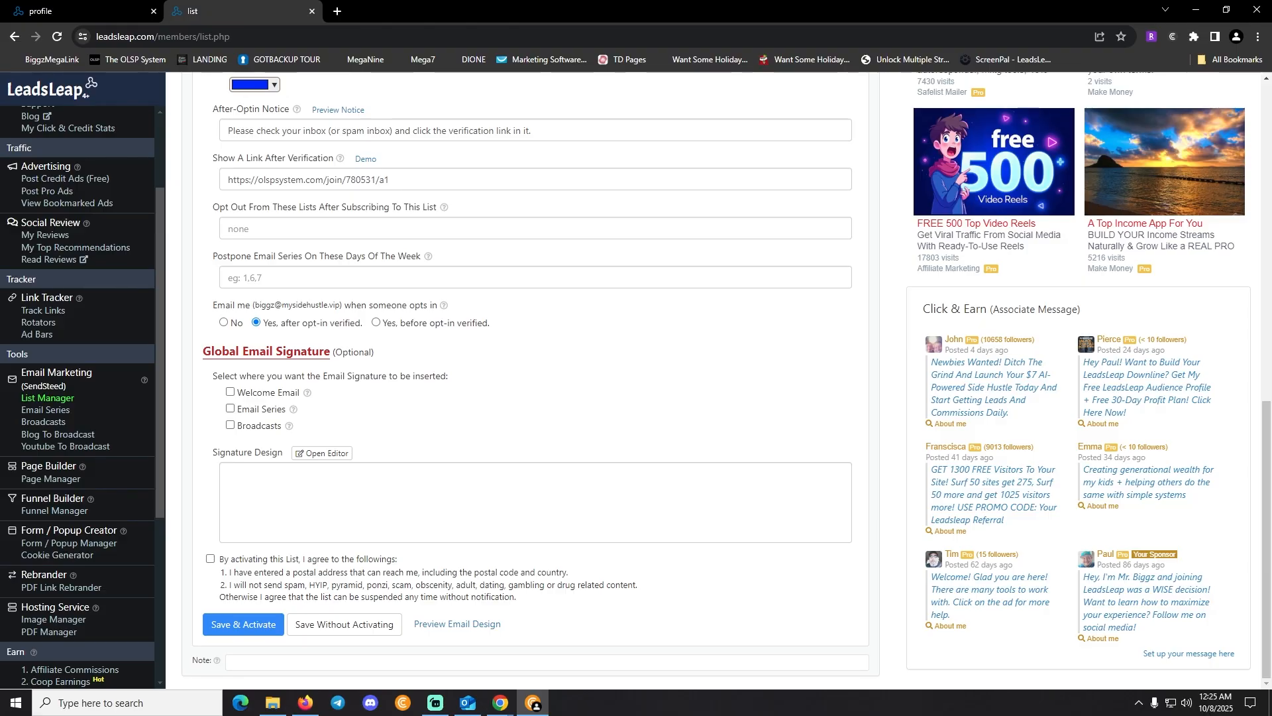
{"action": "left_click", "coordinate": [230, 392]}
{"action": "left_click", "coordinate": [230, 408]}
{"action": "left_click", "coordinate": [230, 425]}
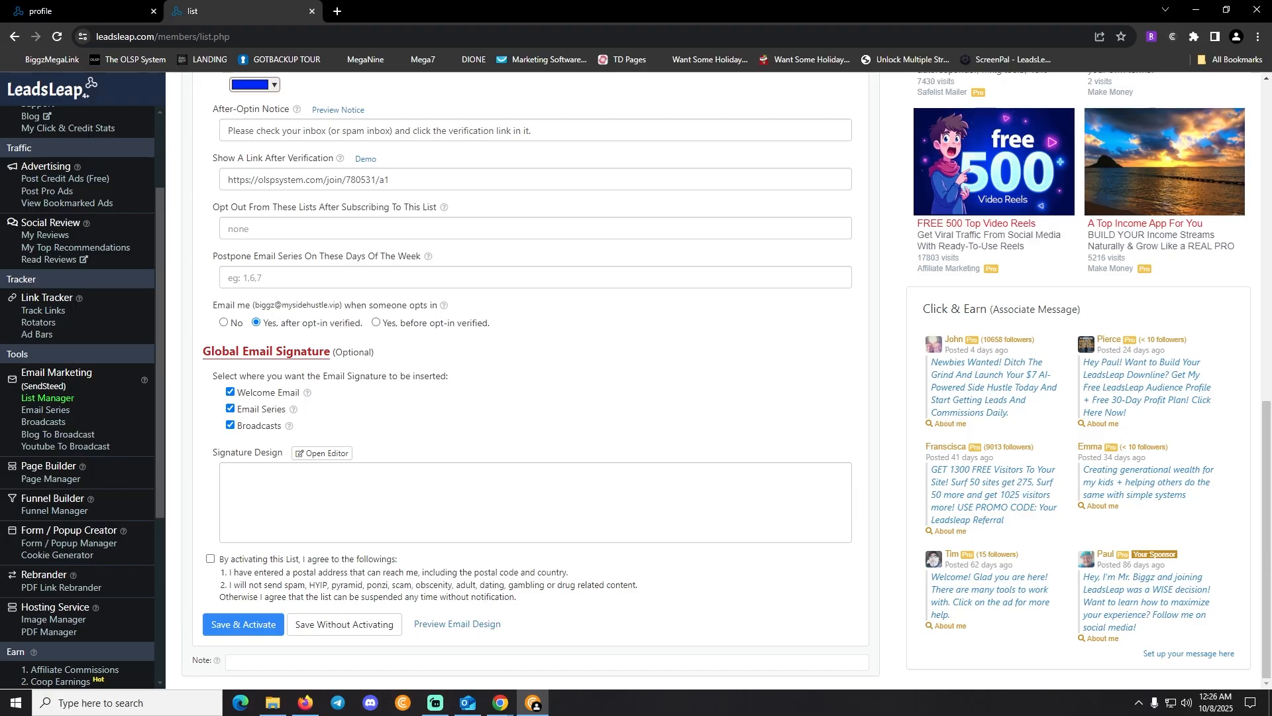
{"action": "left_click_drag", "start_coordinate": [213, 452], "coordinate": [284, 453]}
{"action": "left_click", "coordinate": [322, 454]}
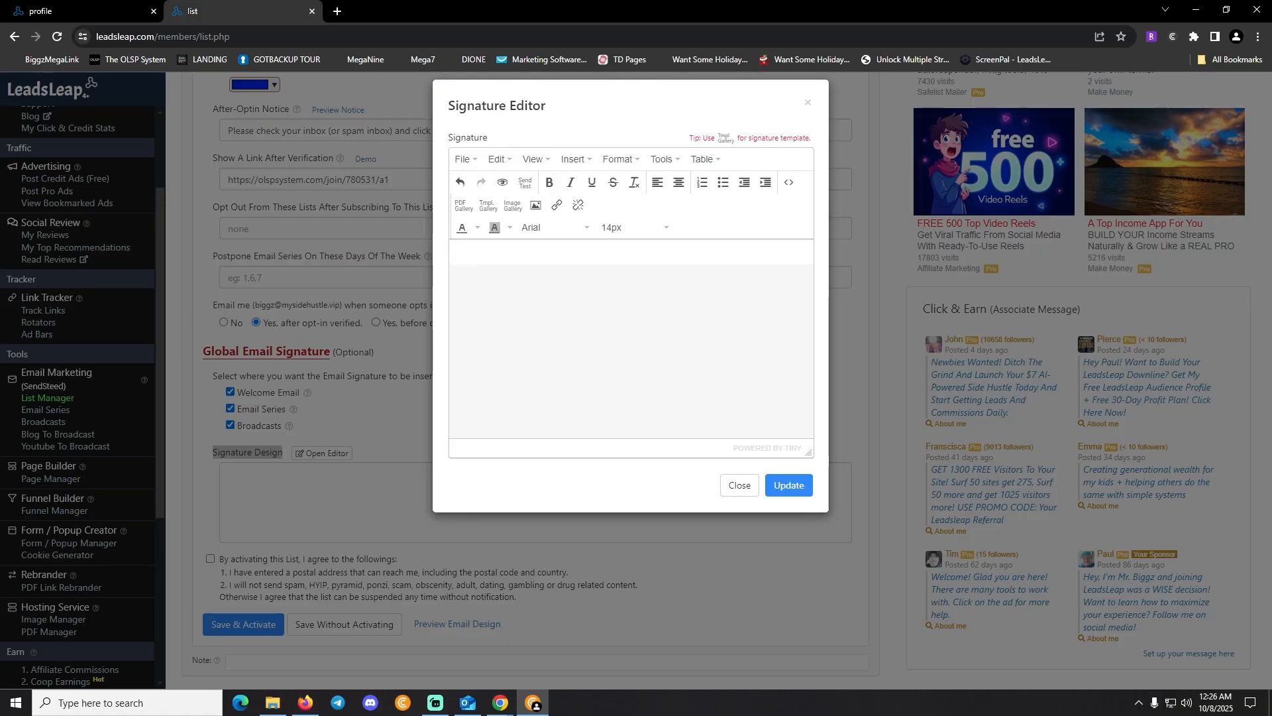
{"action": "type", "text": "Paul Hammond"}
{"action": "key", "text": "Return"}
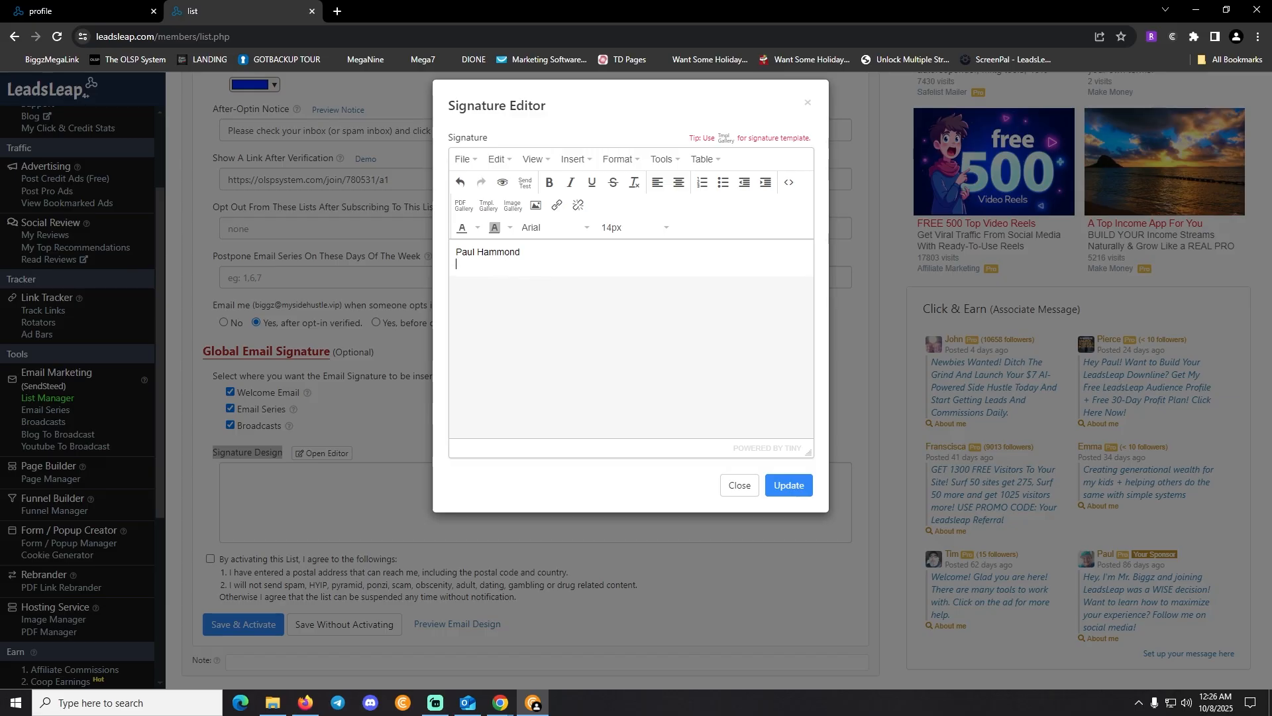
{"action": "type", "text": "AKA Mr. Biggz"}
{"action": "key", "text": "Return"}
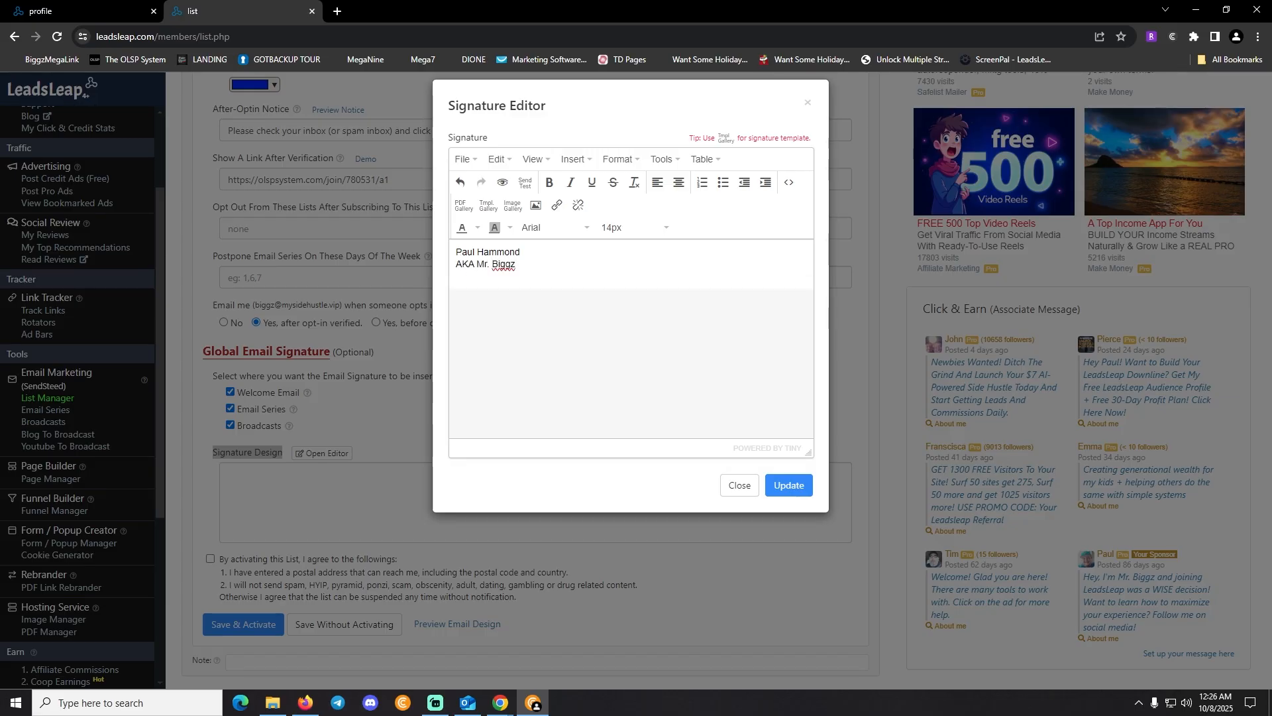
{"action": "type", "text": "WWW.ASKBIGGZ.COM"}
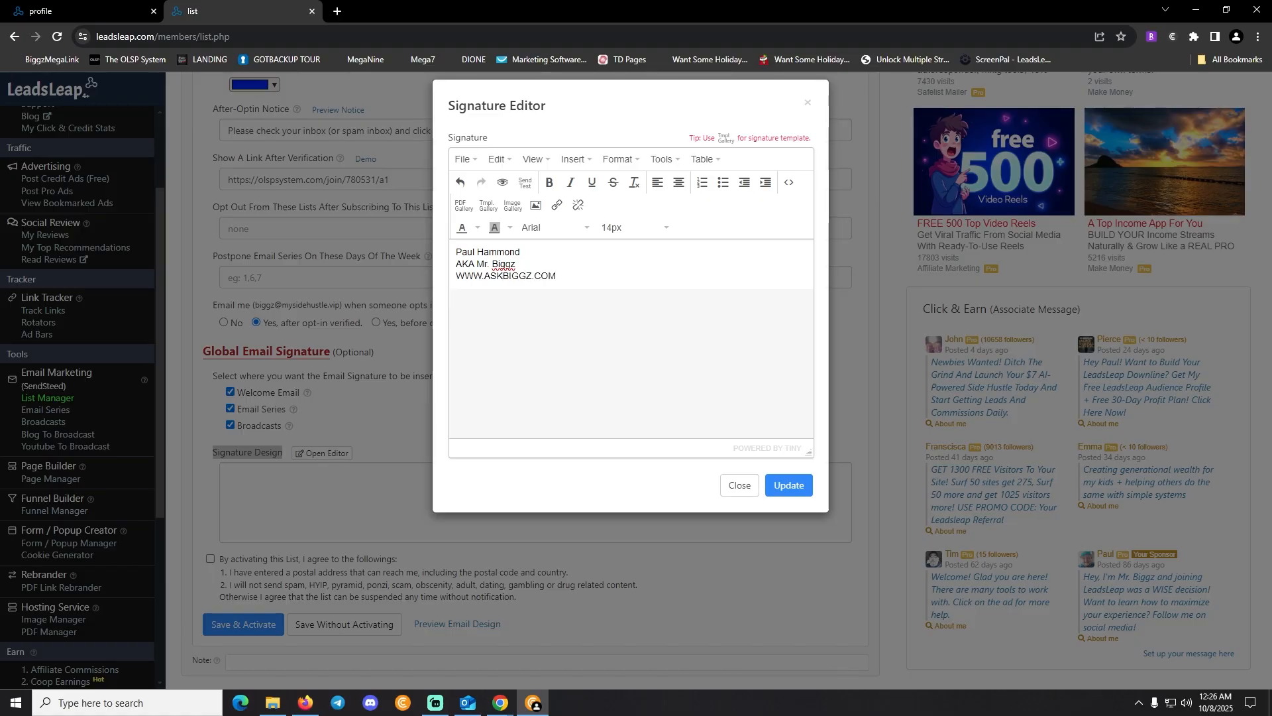
{"action": "key", "text": "shift+Left"}
{"action": "key", "text": "shift+Left"}
{"action": "key", "text": "shift+Left"}
{"action": "key", "text": "shift+Left"}
{"action": "key", "text": "shift+Left"}
{"action": "key", "text": "shift+Left"}
{"action": "key", "text": "shift+Left"}
{"action": "key", "text": "shift+Left"}
{"action": "key", "text": "shift+Left"}
{"action": "key", "text": "shift+Left"}
{"action": "key", "text": "shift+Left"}
{"action": "key", "text": "shift+Left"}
{"action": "key", "text": "shift+Left"}
{"action": "key", "text": "shift+Left"}
{"action": "key", "text": "shift+Left"}
{"action": "key", "text": "shift+Left"}
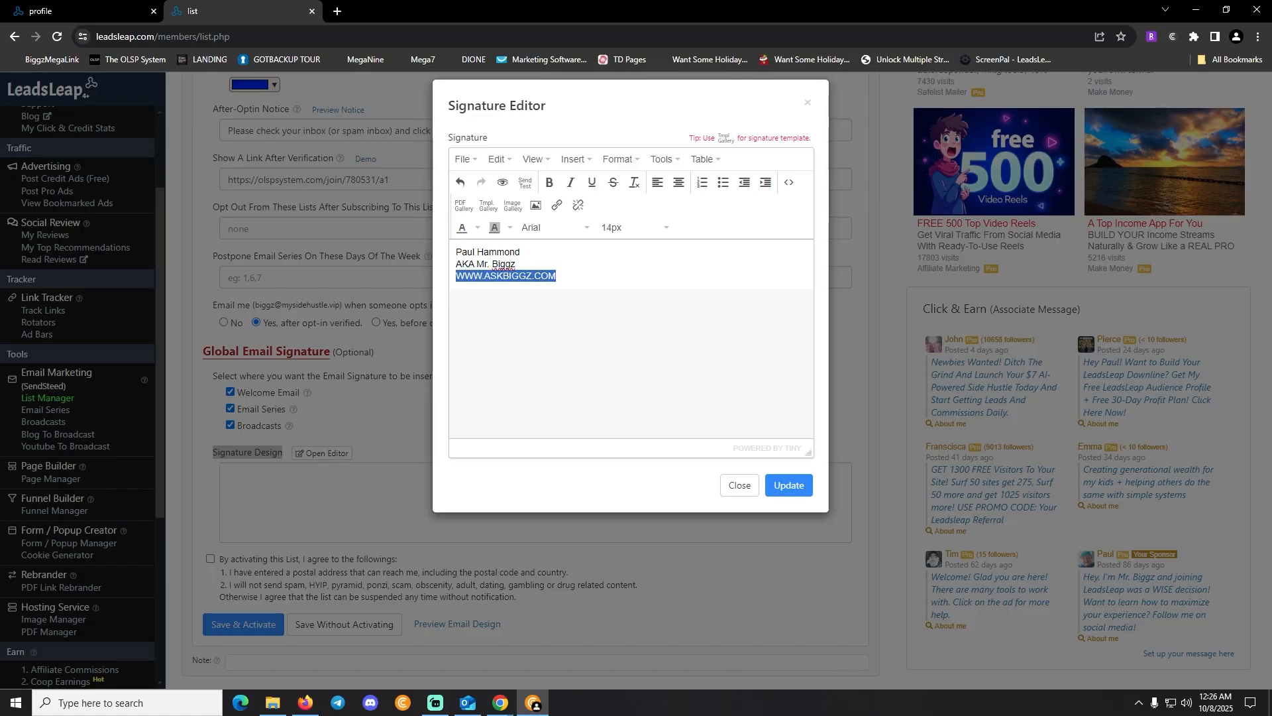
{"action": "left_click", "coordinate": [556, 204]}
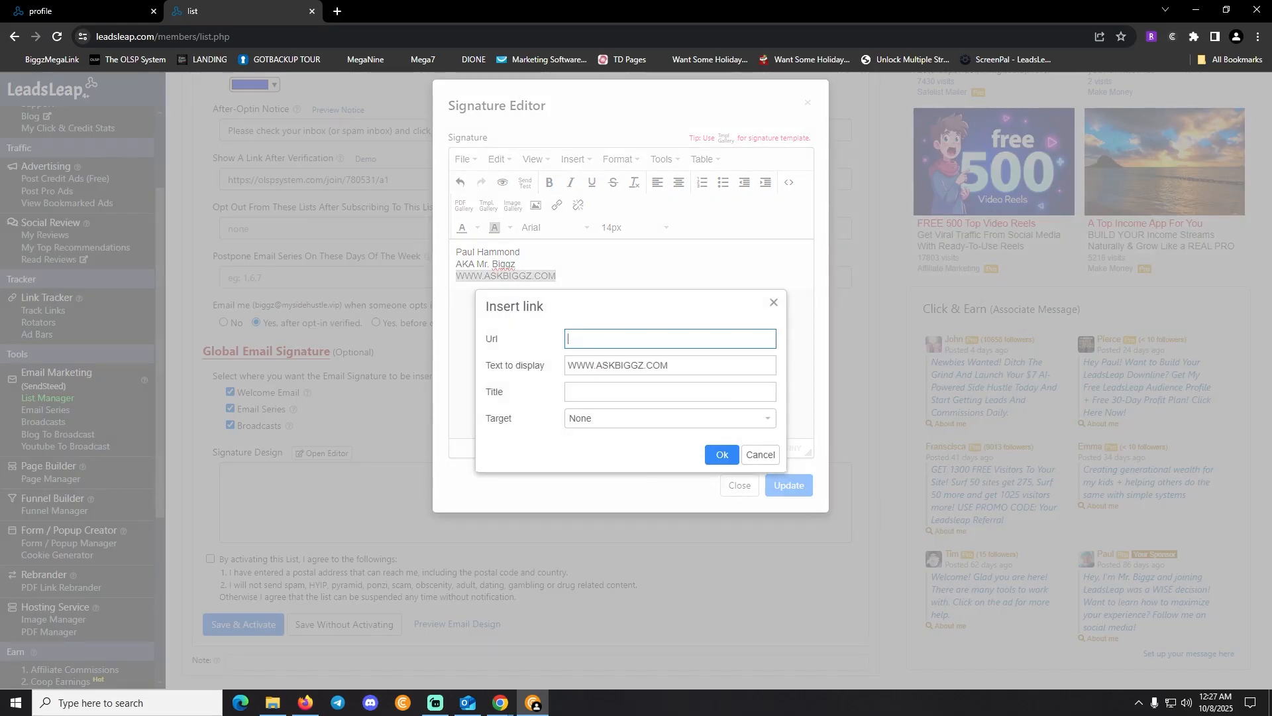
{"action": "type", "text": "https://www.askbiggz.com"}
{"action": "key", "text": "Tab"}
{"action": "key", "text": "Tab"}
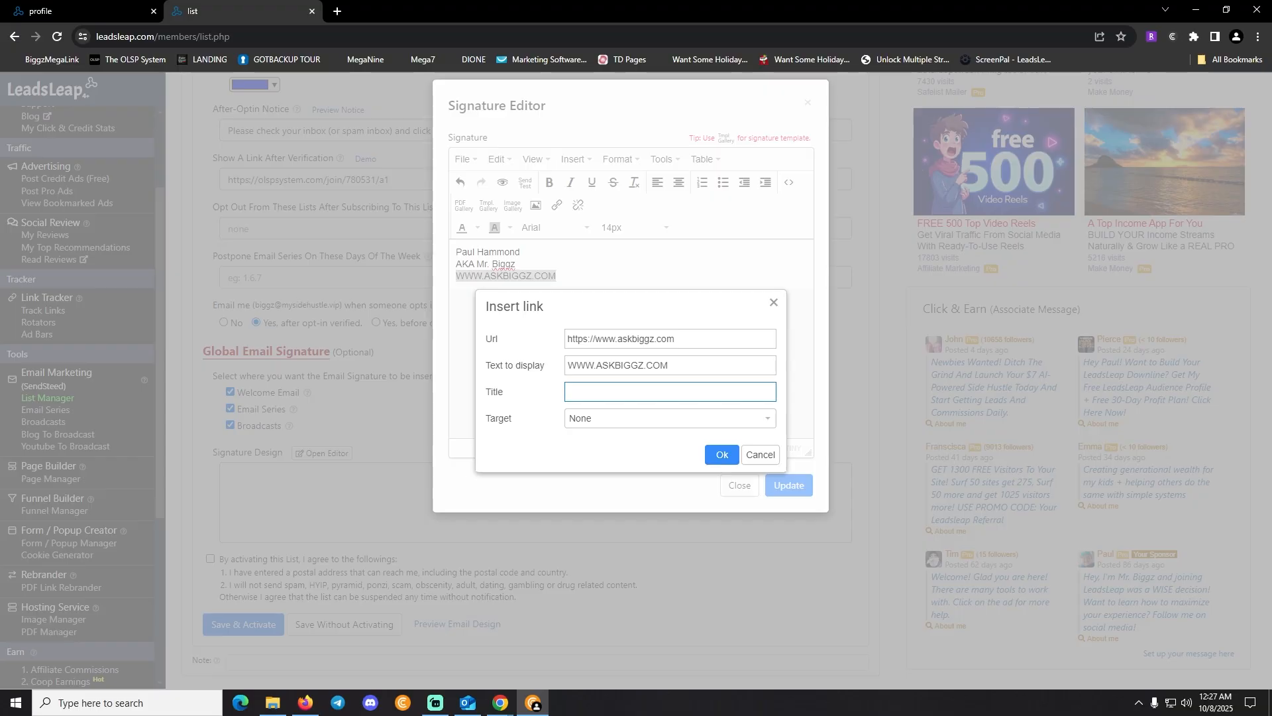
{"action": "type", "text": "Find out how I'm making MONEY online"}
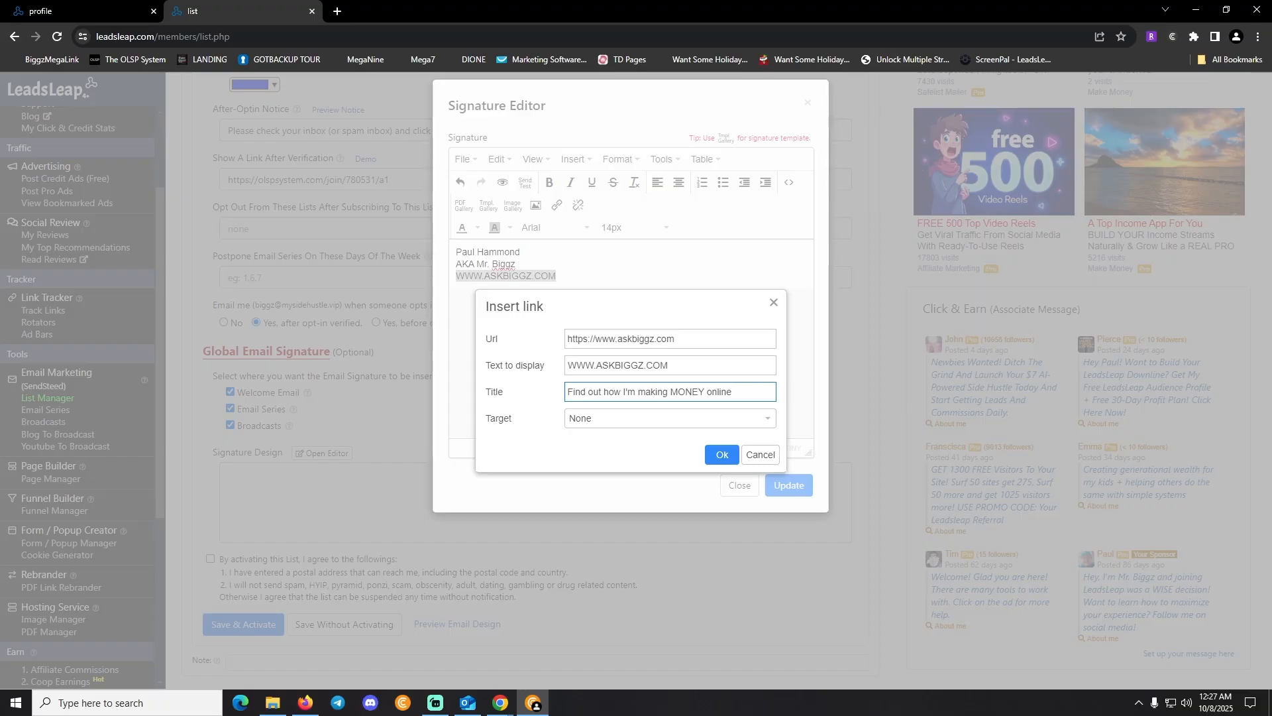
{"action": "left_click", "coordinate": [670, 418]}
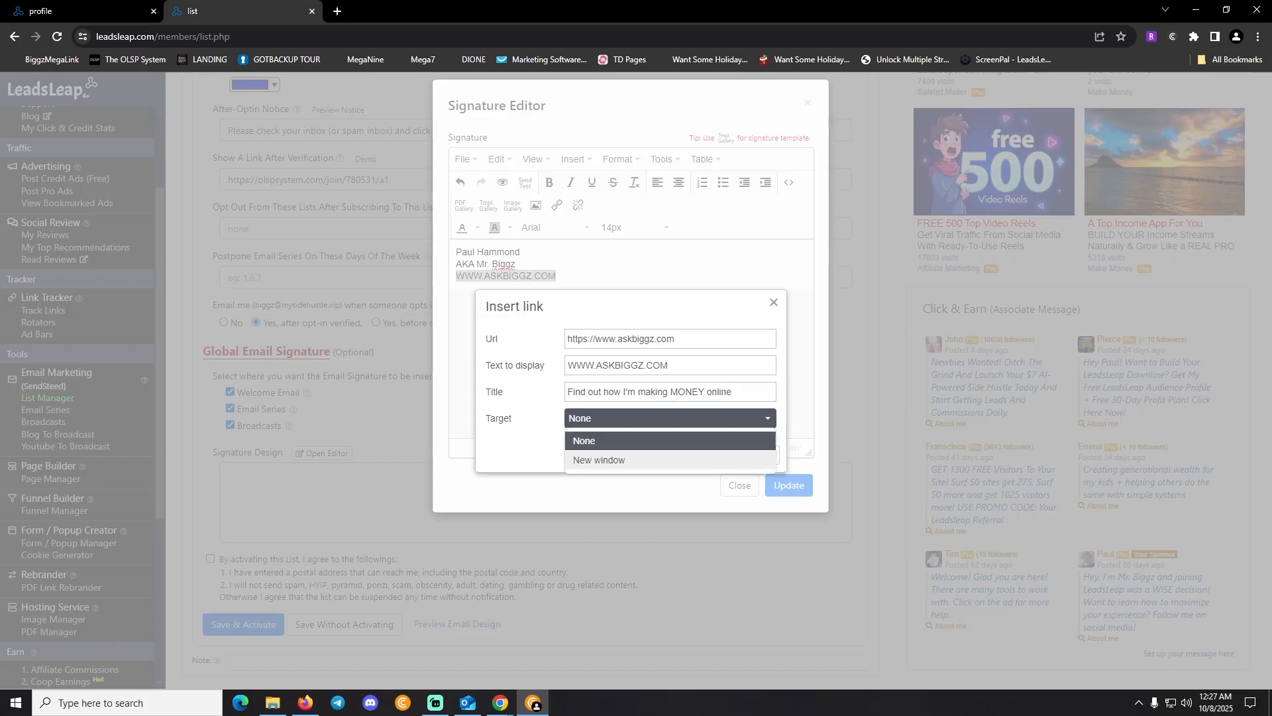
{"action": "left_click", "coordinate": [599, 460]}
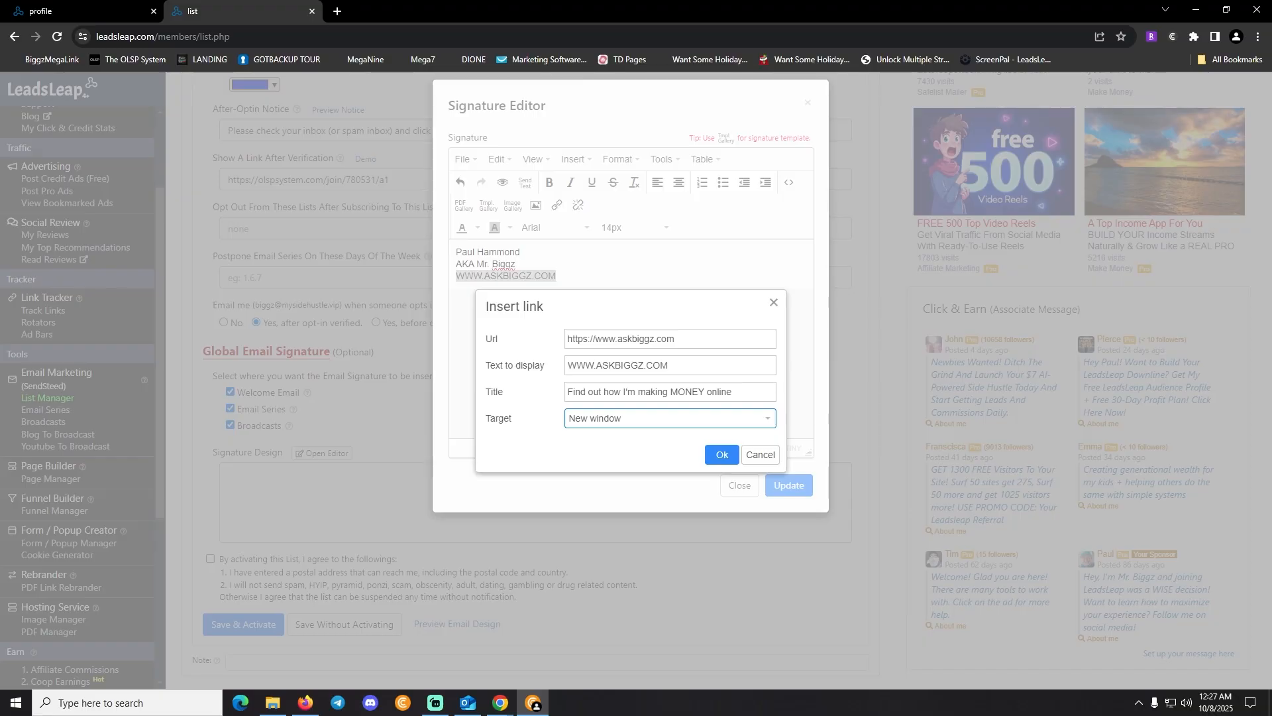
Apply the link, then make the name line 18px bold and the tagline 16px bold
{"action": "left_click", "coordinate": [722, 455]}
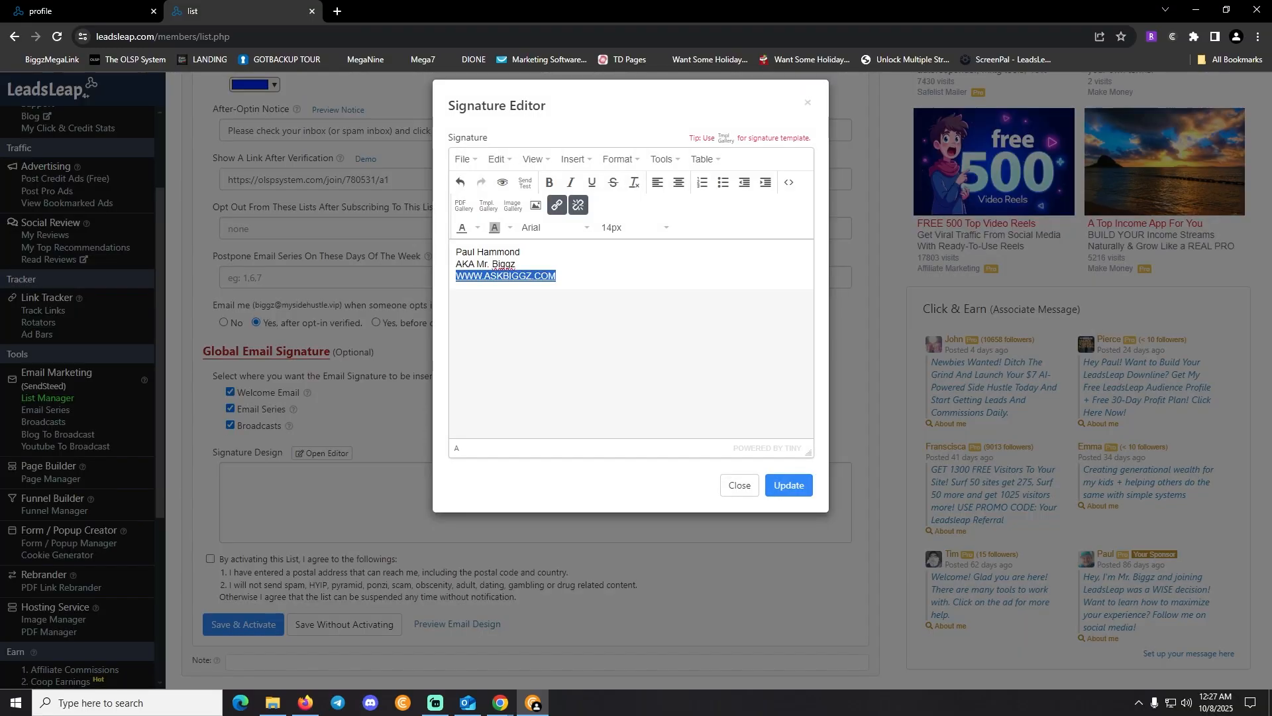
{"action": "left_click_drag", "start_coordinate": [521, 252], "coordinate": [456, 252]}
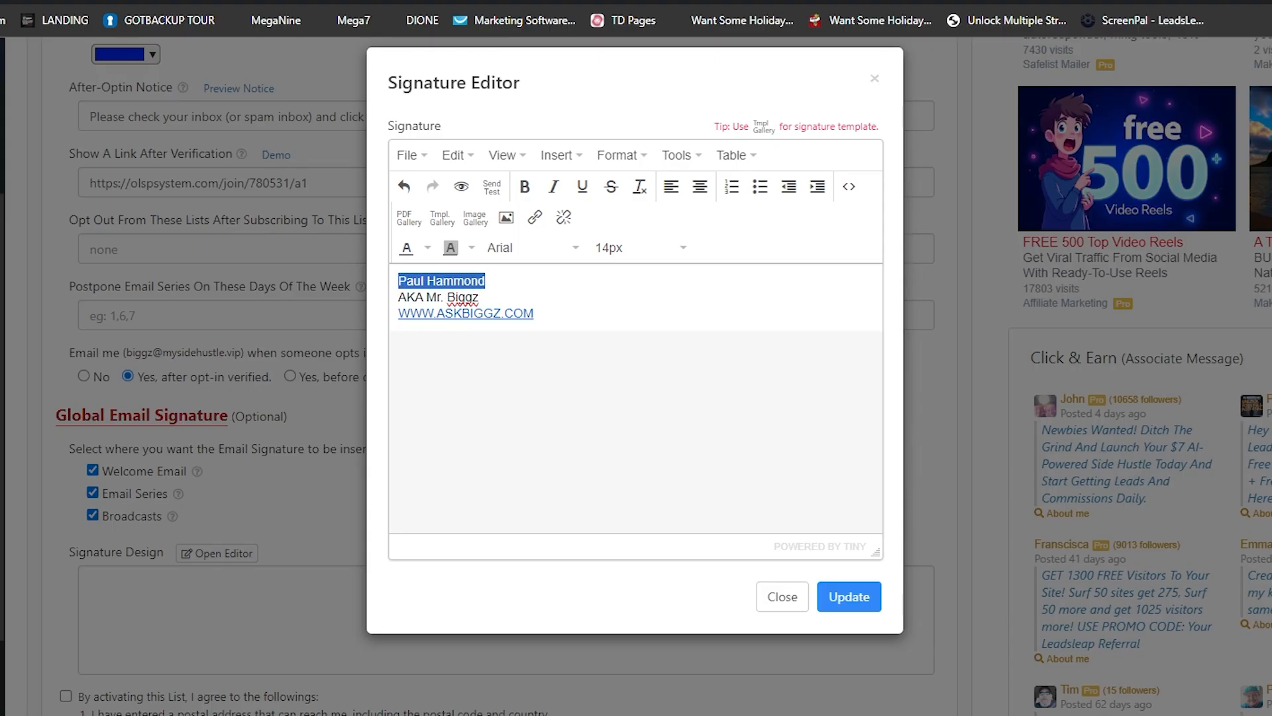
{"action": "left_click", "coordinate": [649, 248]}
{"action": "left_click", "coordinate": [650, 460]}
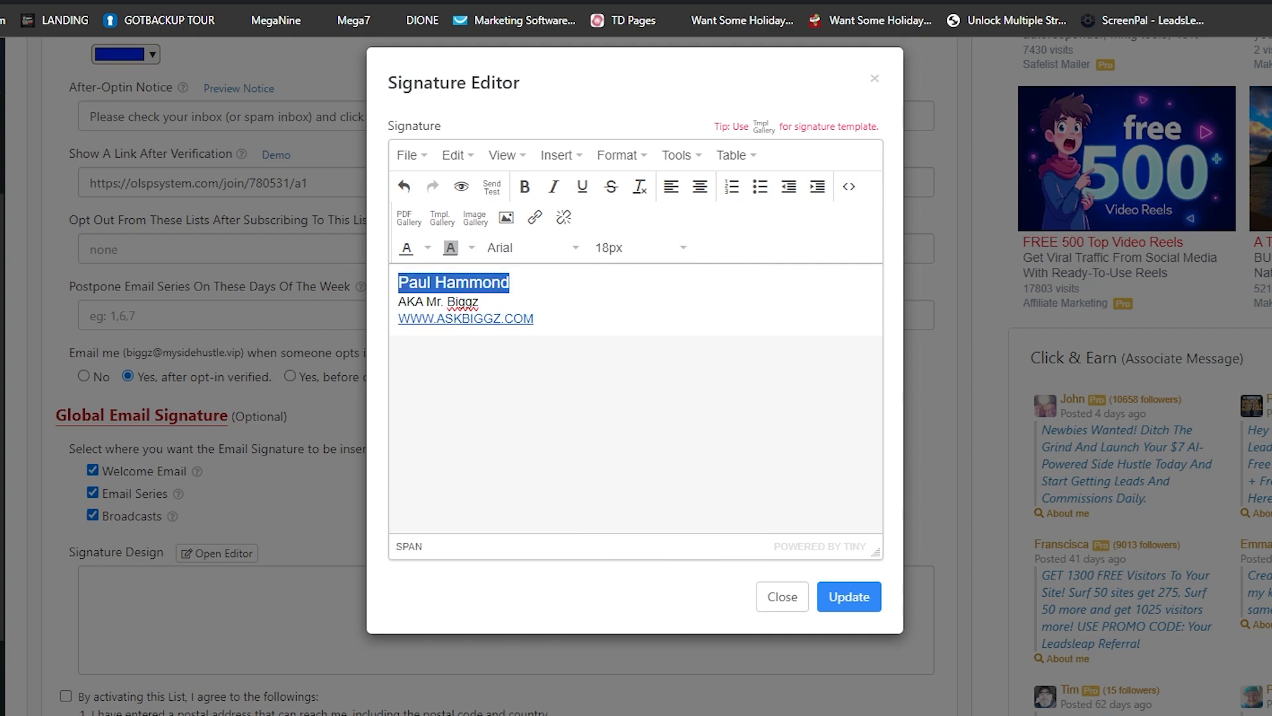
{"action": "left_click", "coordinate": [524, 186]}
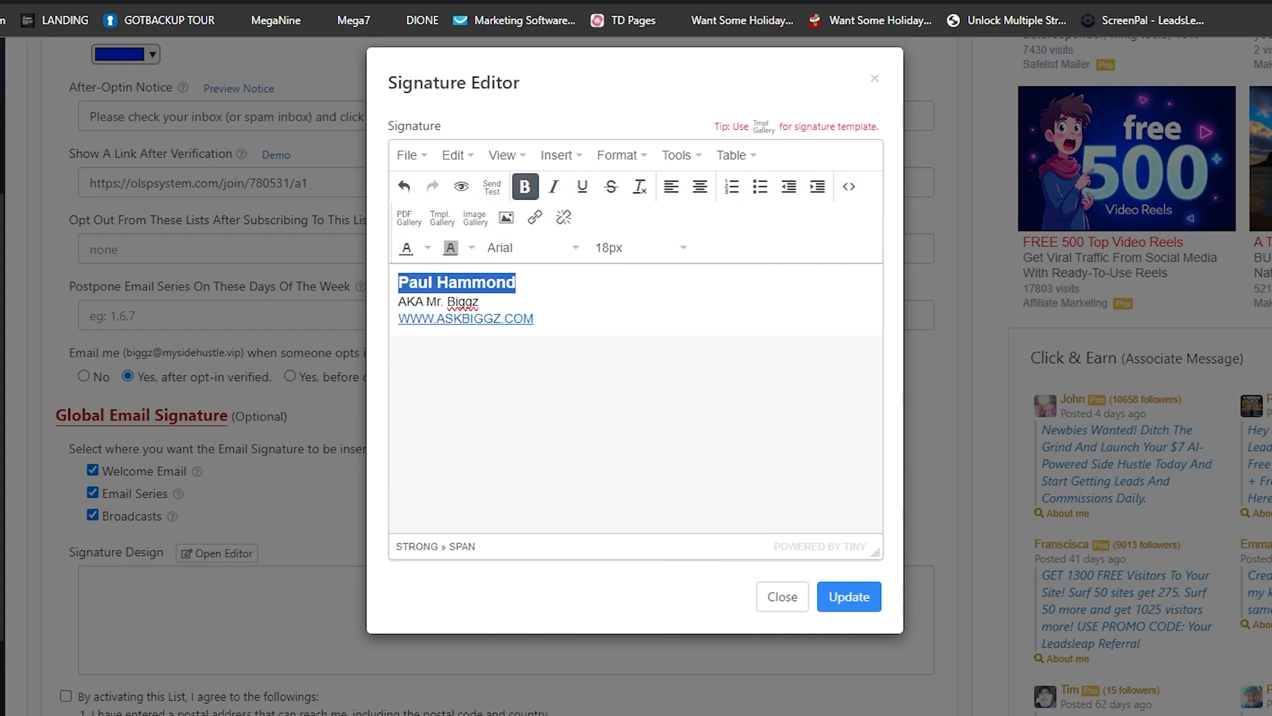
{"action": "left_click_drag", "start_coordinate": [479, 302], "coordinate": [397, 302]}
{"action": "left_click", "coordinate": [642, 247]}
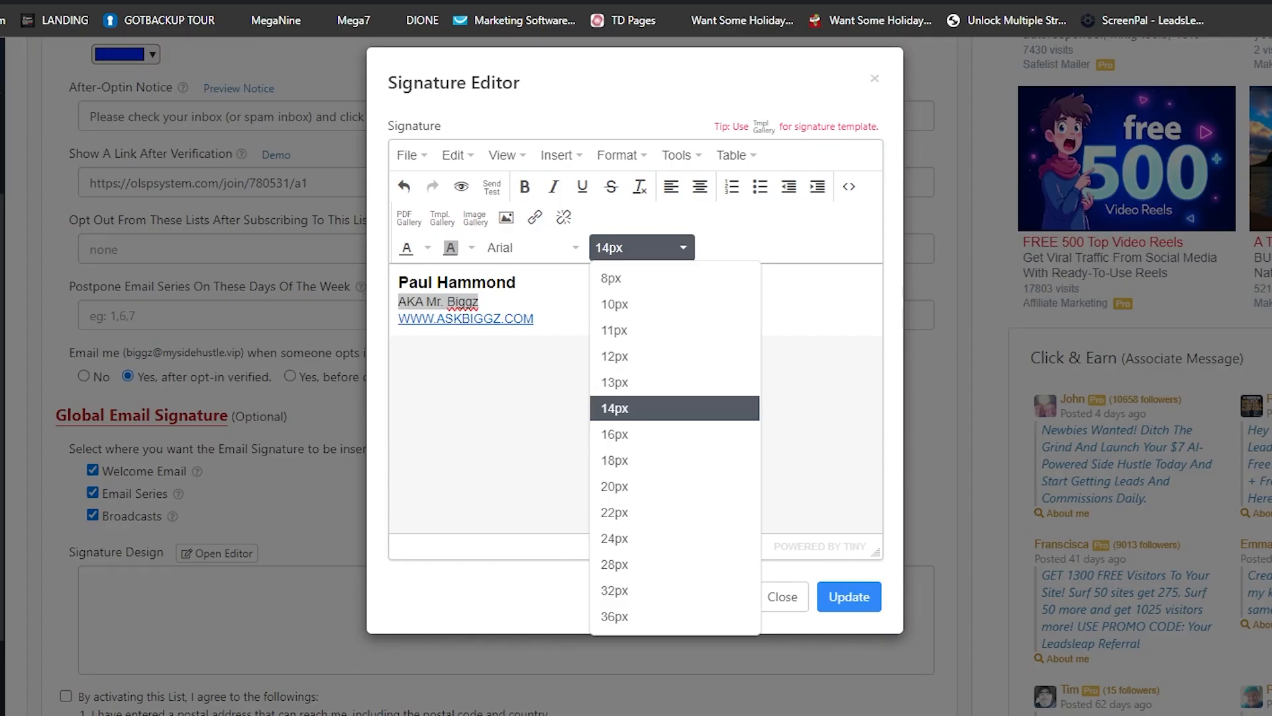
{"action": "left_click", "coordinate": [636, 434]}
{"action": "left_click", "coordinate": [525, 186]}
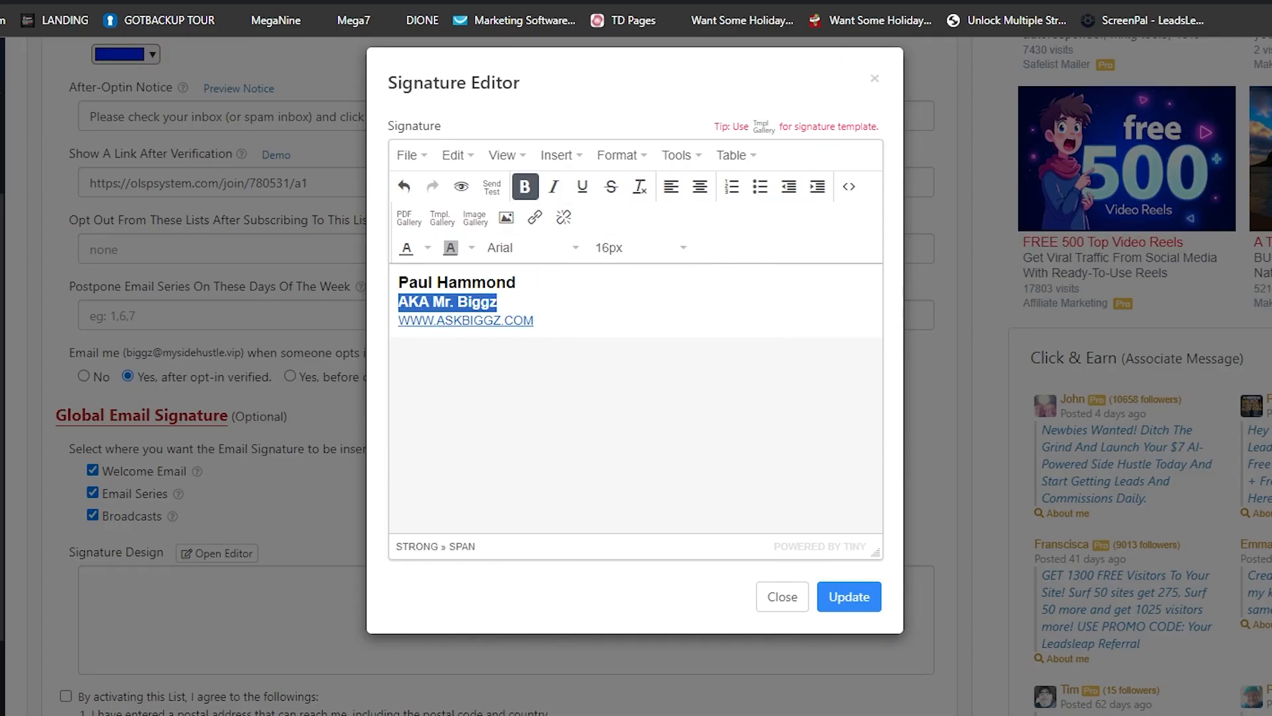
Close the image gallery, delete the blank lines, and update the signature into Signature Design
{"action": "left_click", "coordinate": [499, 302]}
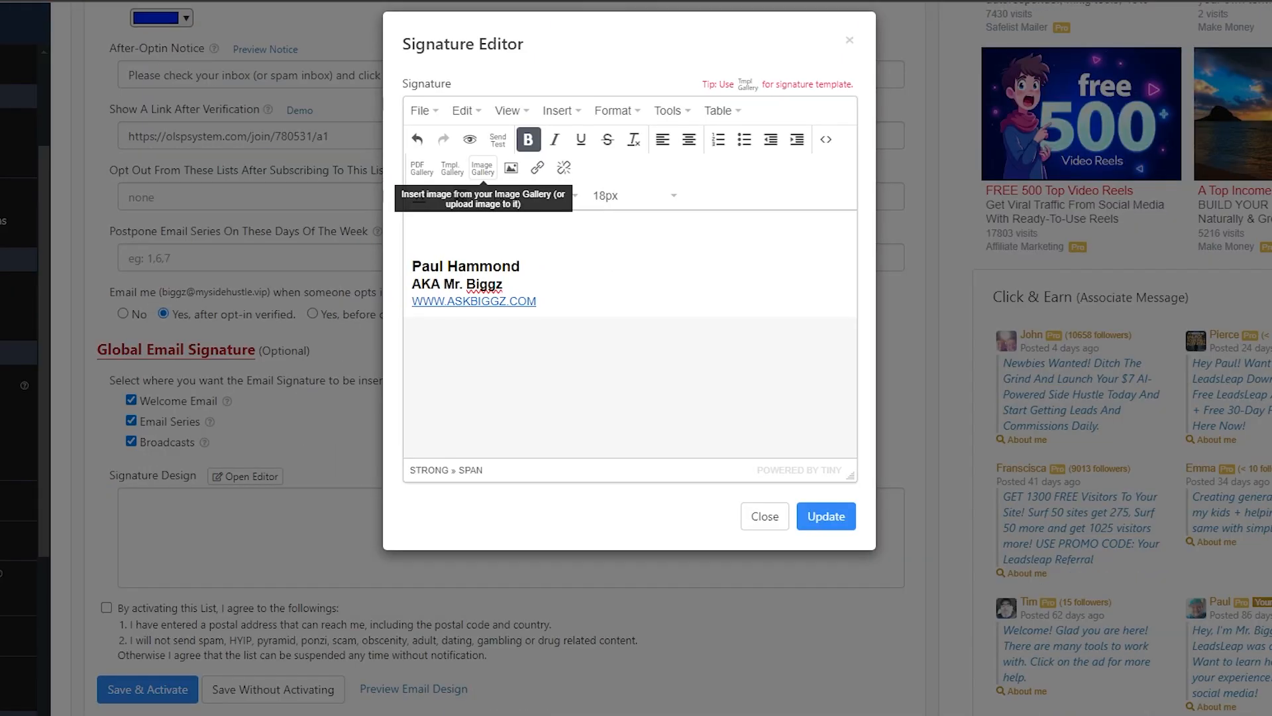
{"action": "left_click", "coordinate": [475, 218]}
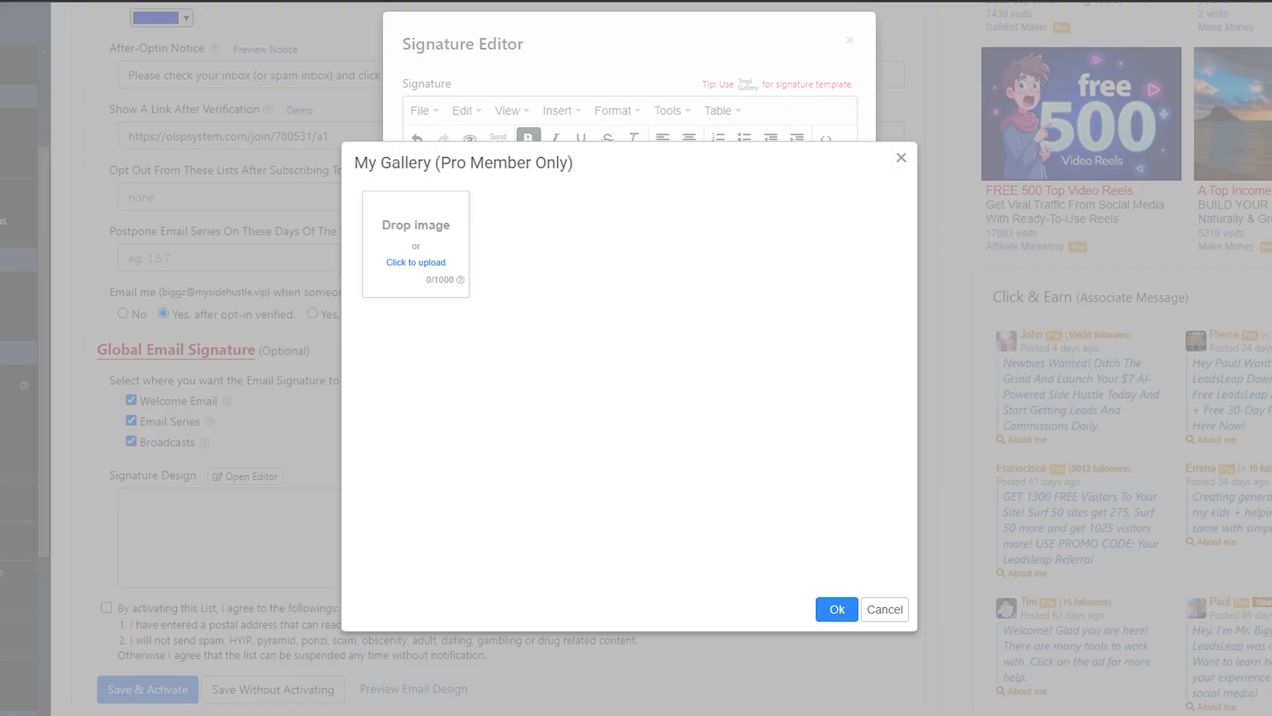
{"action": "left_click", "coordinate": [781, 70]}
{"action": "left_click", "coordinate": [901, 158]}
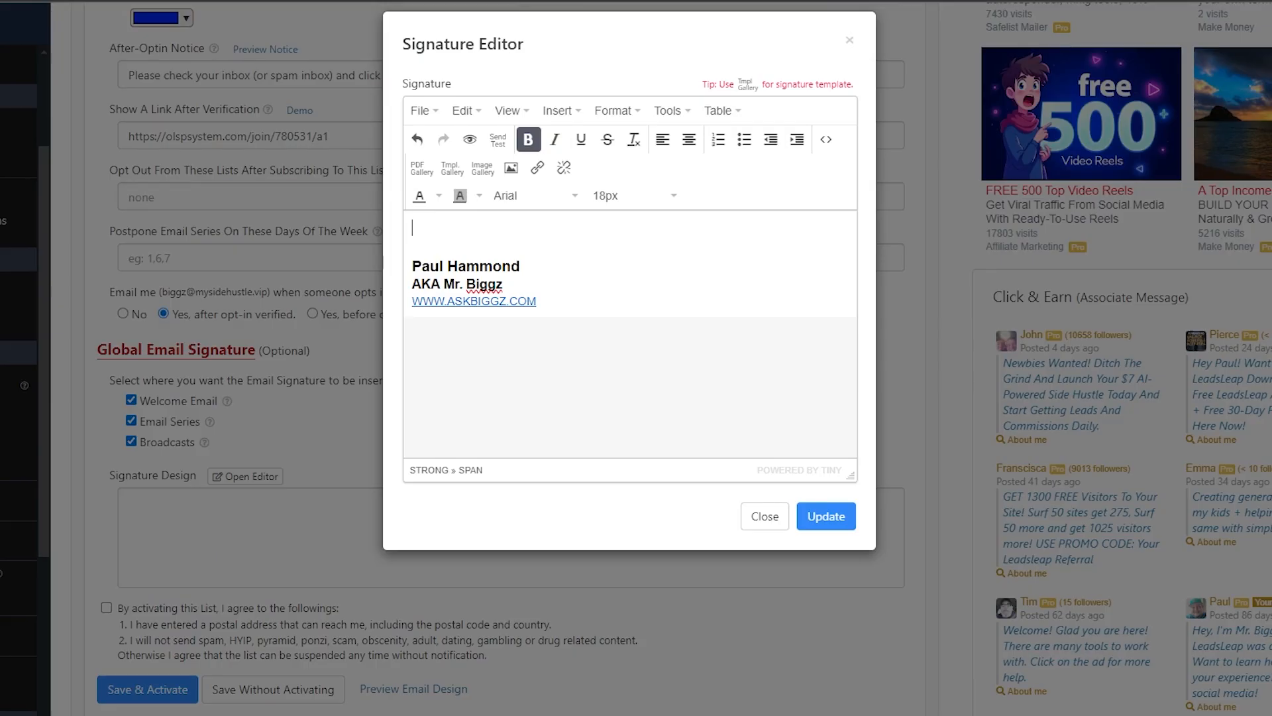
{"action": "key", "text": "BackSpace"}
{"action": "key", "text": "BackSpace"}
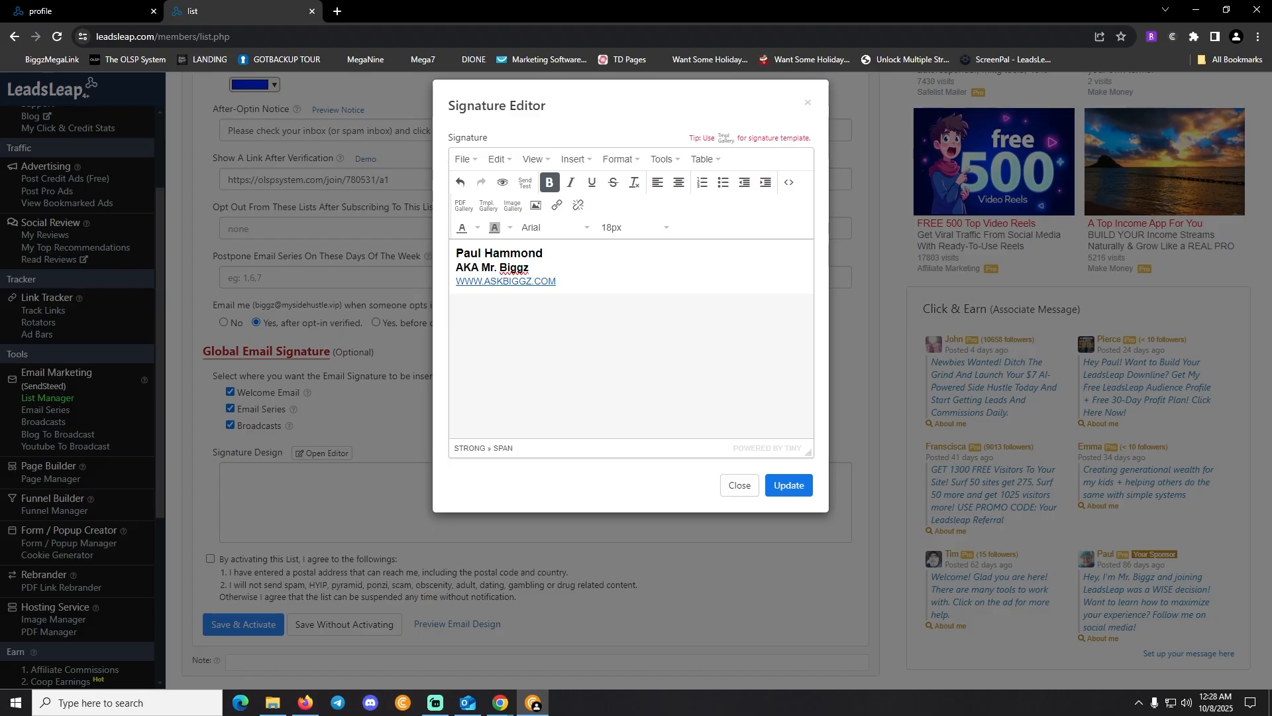
{"action": "left_click", "coordinate": [826, 516]}
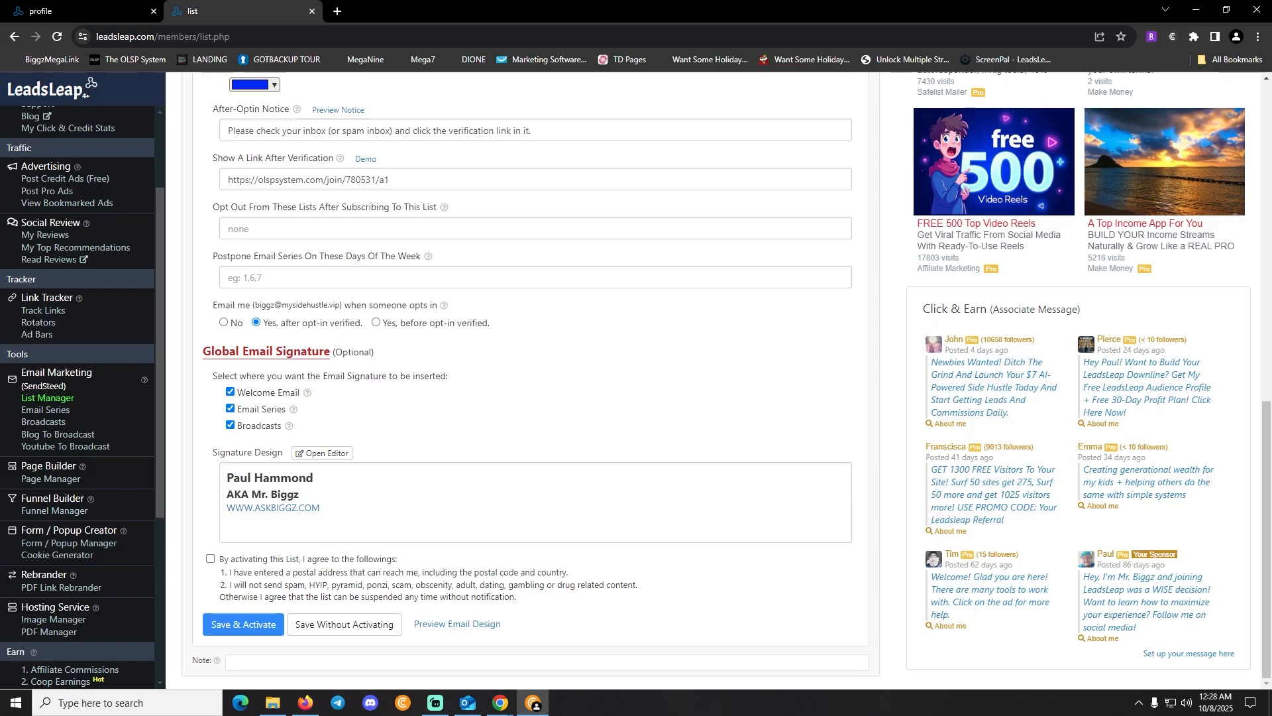
Accept the list activation terms and save the OLSP list as Active
{"action": "left_click", "coordinate": [210, 559]}
{"action": "scroll", "coordinate": [530, 371], "scroll_direction": "up", "scroll_amount": 3}
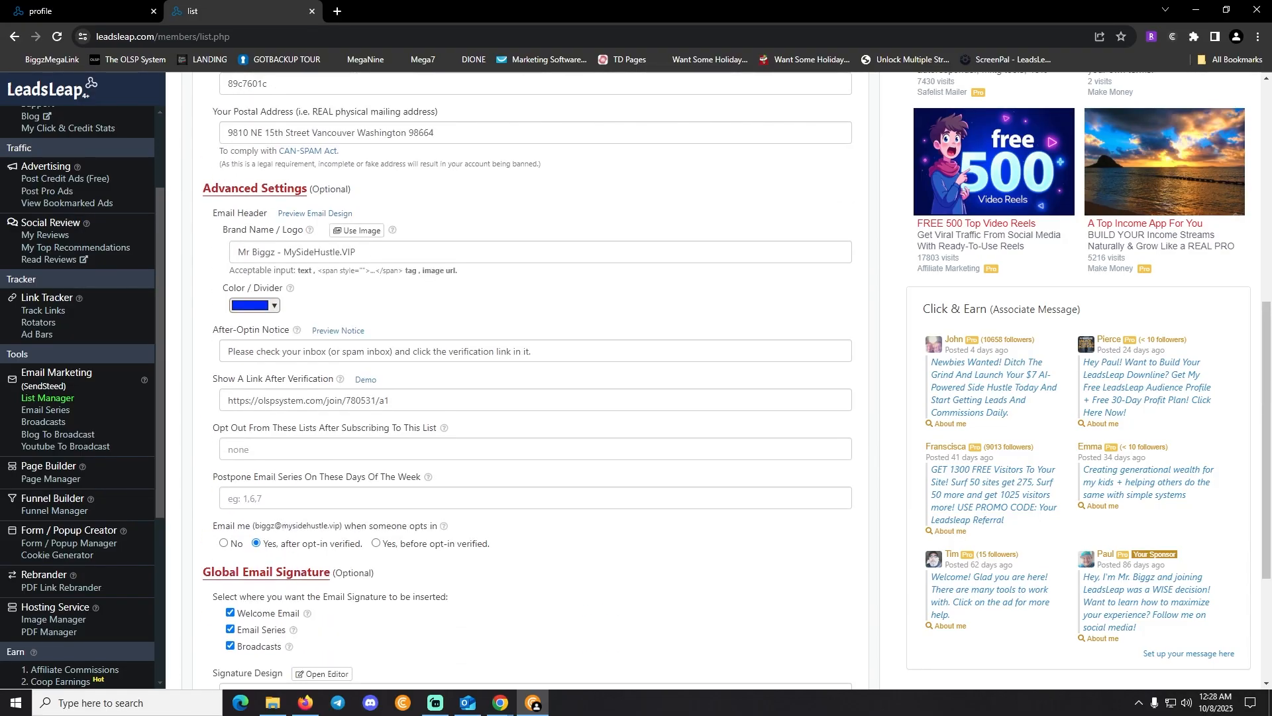
{"action": "scroll", "coordinate": [530, 371], "scroll_direction": "down", "scroll_amount": 3}
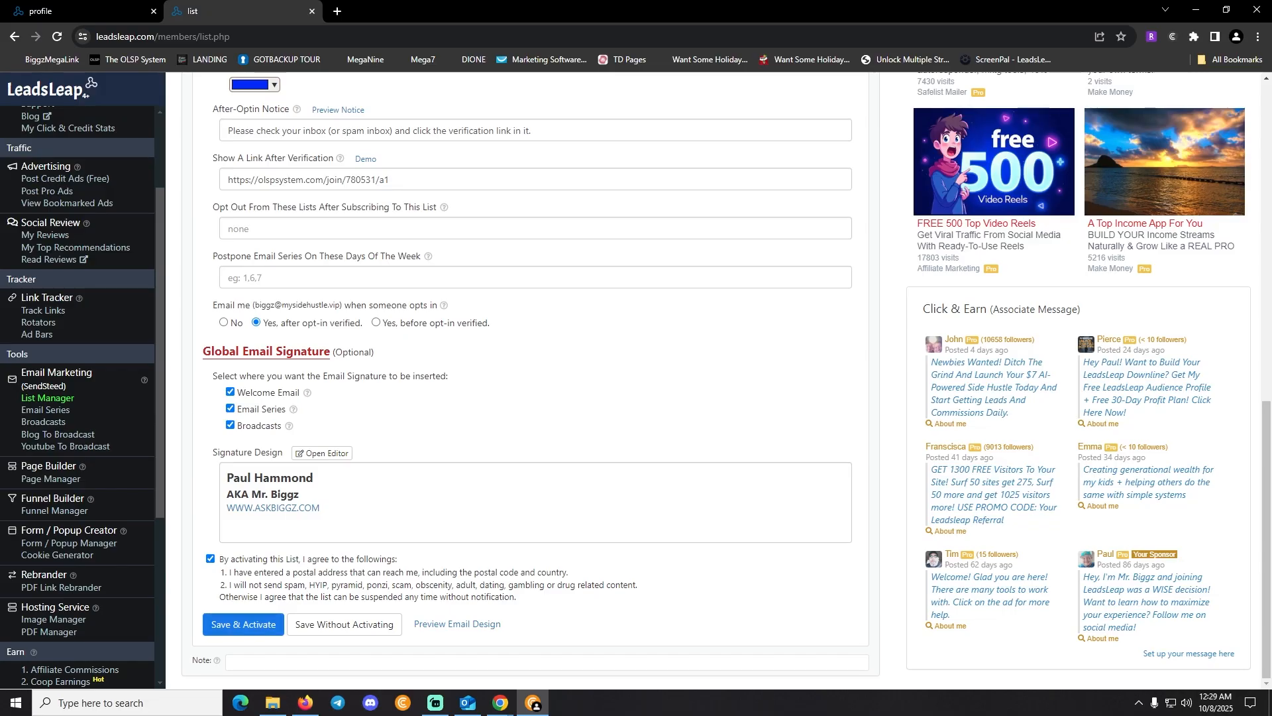
{"action": "left_click", "coordinate": [243, 624]}
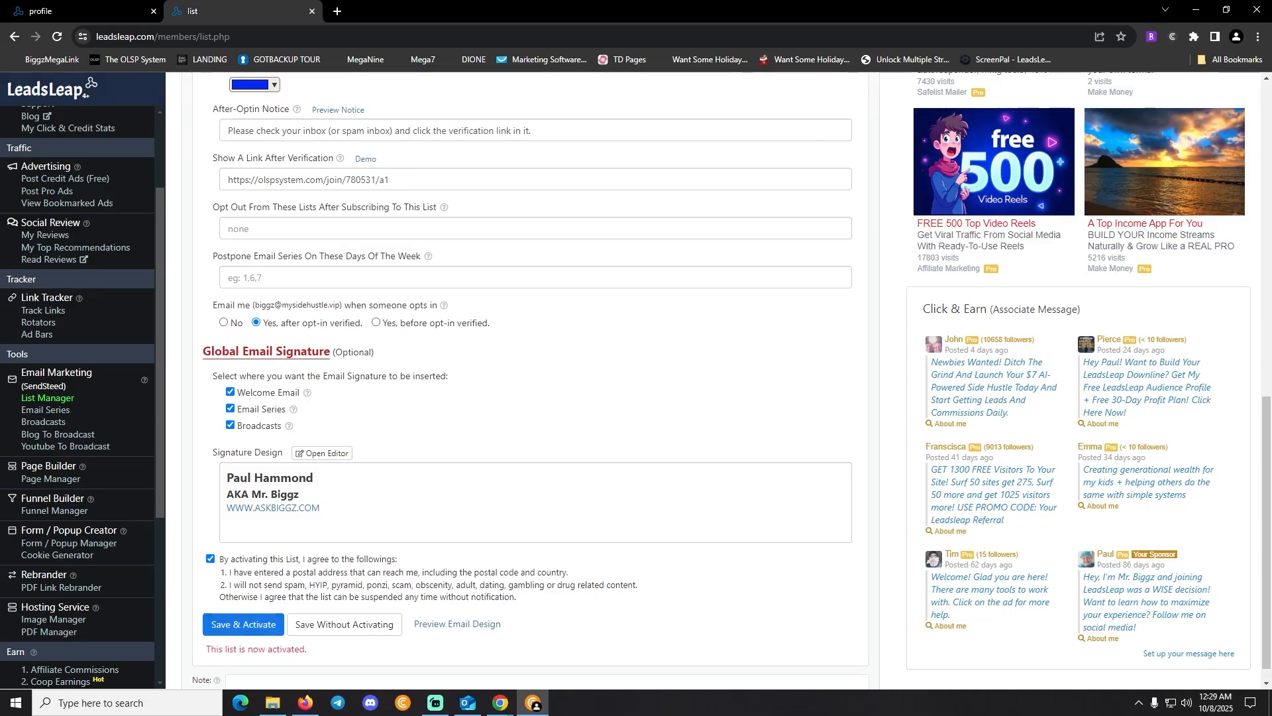
{"action": "left_click_drag", "start_coordinate": [206, 649], "coordinate": [307, 649]}
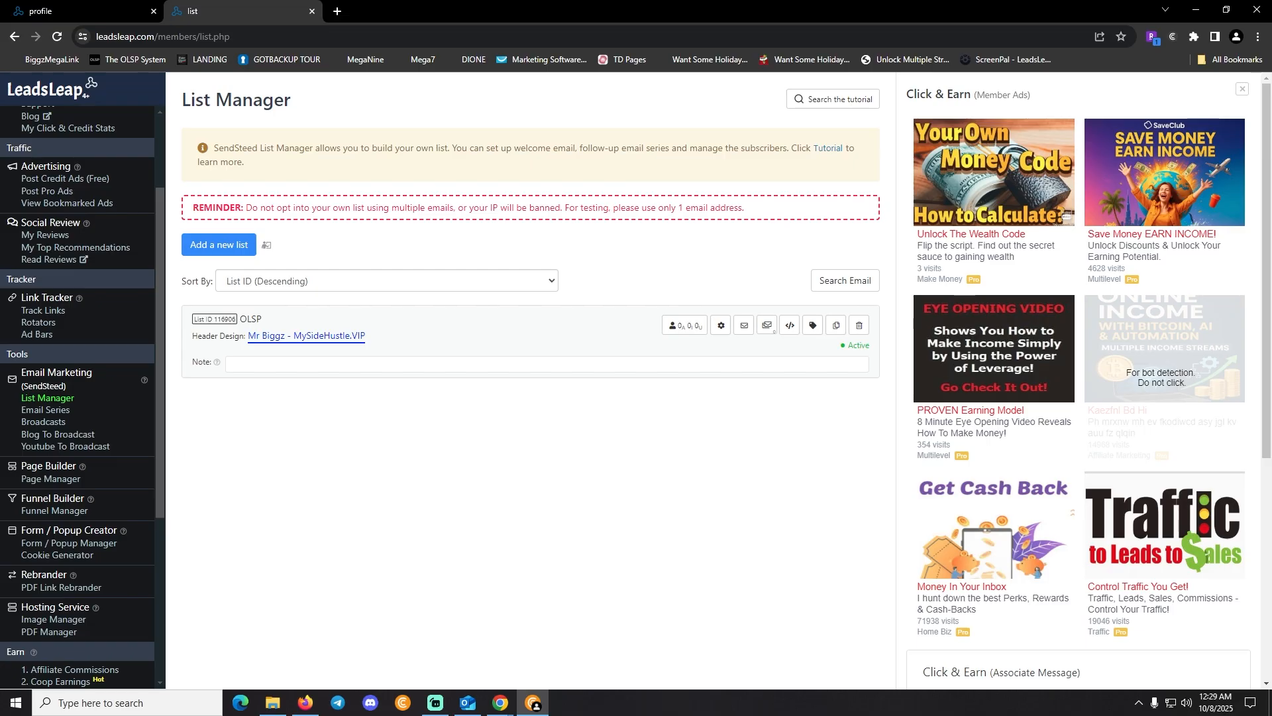
Open the Active OLSP list's Email Series, which shows a Pro Member upgrade notice
{"action": "left_click_drag", "start_coordinate": [840, 346], "coordinate": [870, 346]}
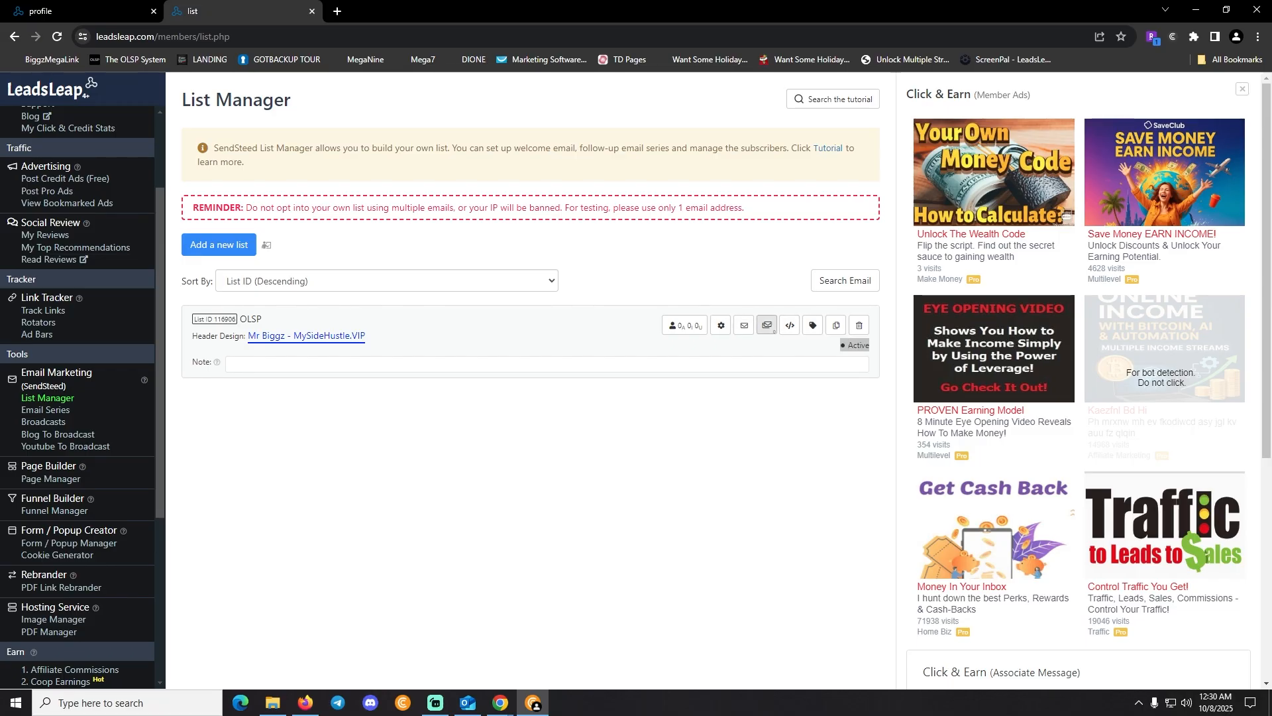
{"action": "left_click", "coordinate": [767, 324]}
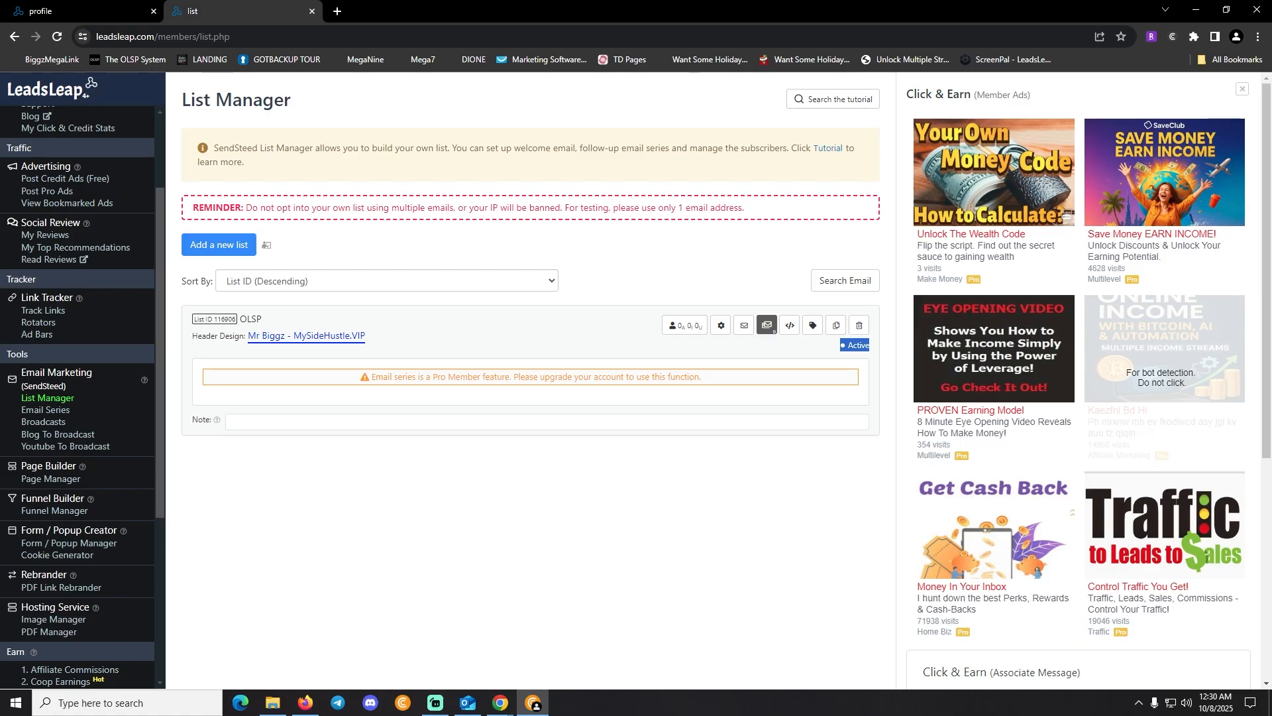
{"action": "left_click_drag", "start_coordinate": [407, 377], "coordinate": [651, 377]}
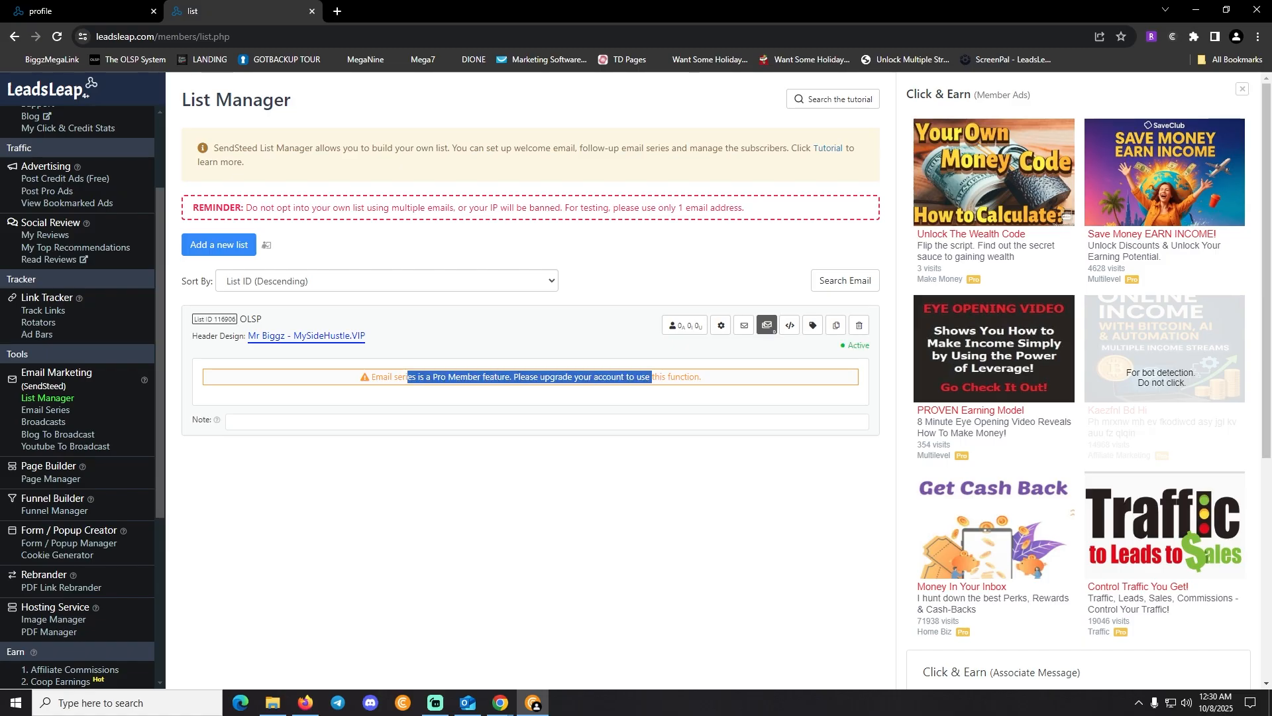
{"action": "left_click", "coordinate": [652, 377]}
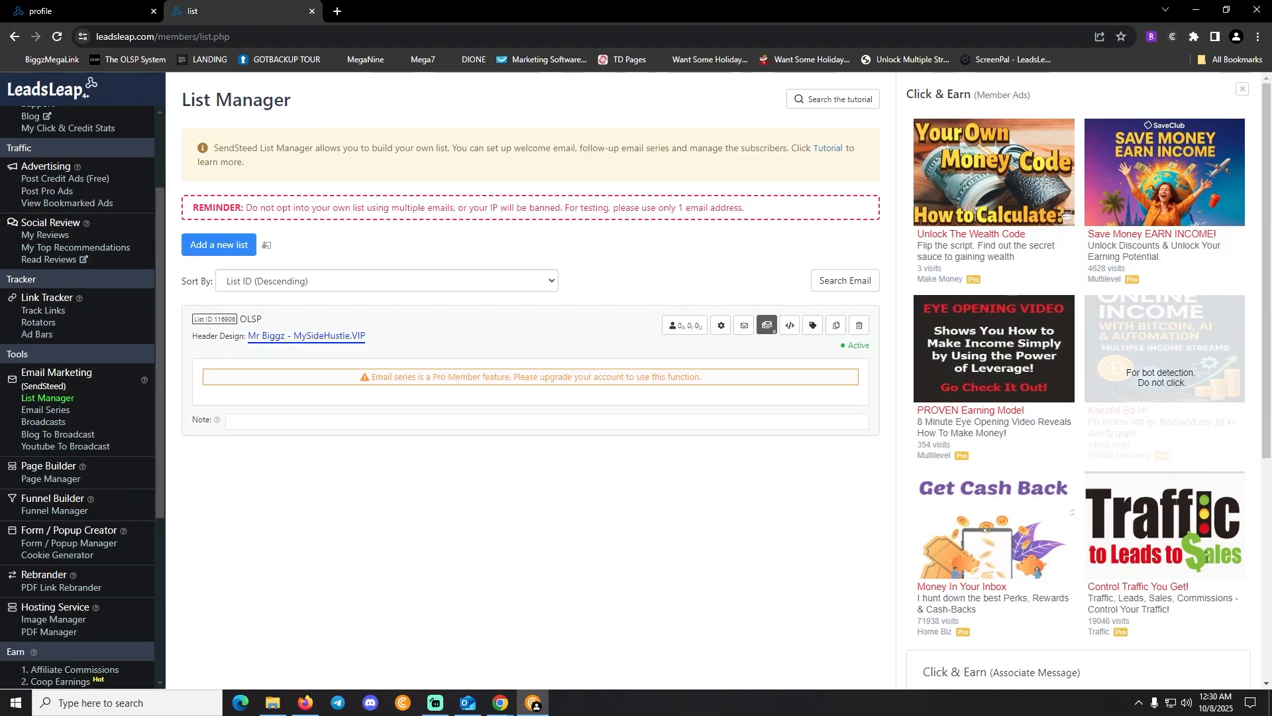
Minimize this browser and restore the other Chrome window showing the LeadsLeap dashboard
{"action": "left_click", "coordinate": [1197, 10]}
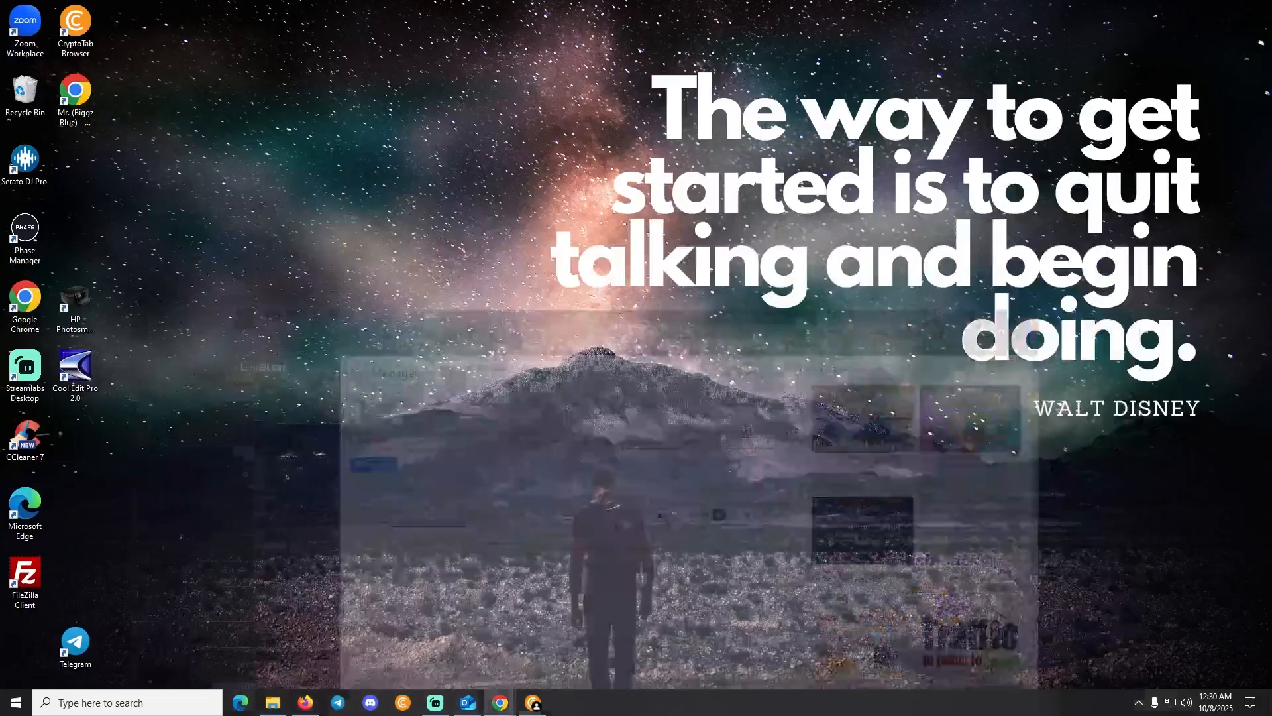
{"action": "mouse_move", "coordinate": [500, 702]}
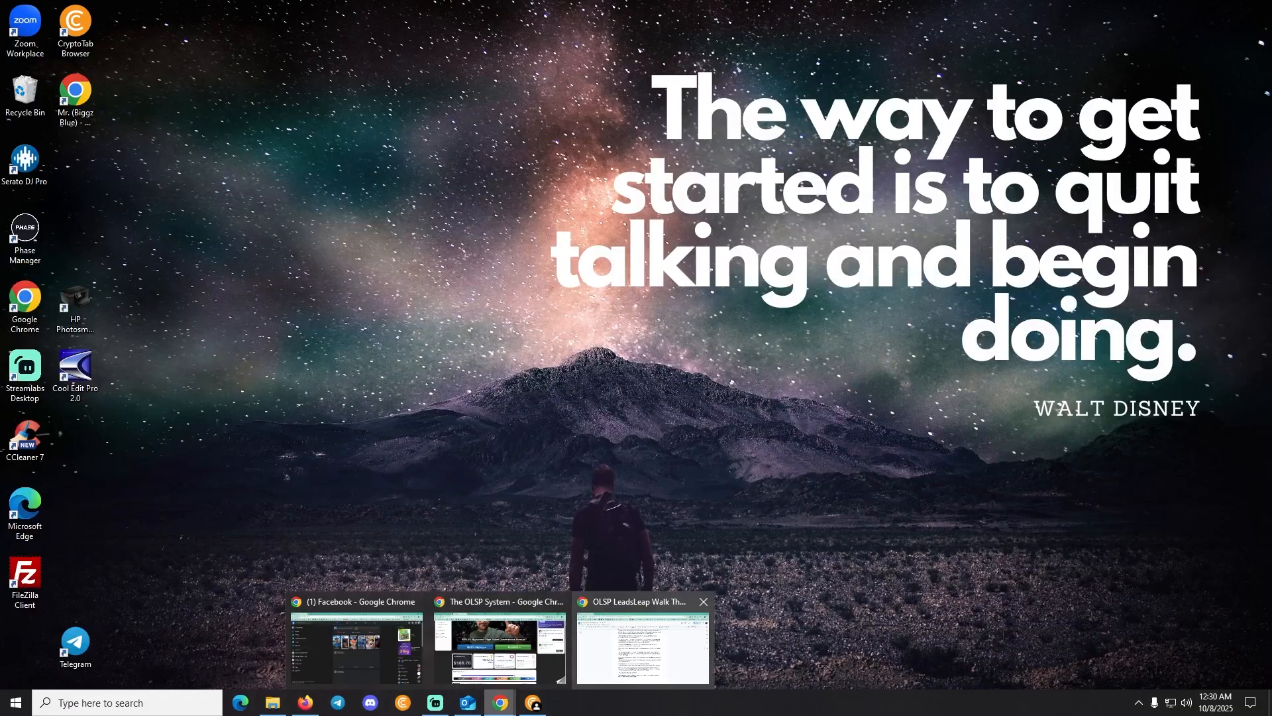
{"action": "left_click", "coordinate": [504, 646]}
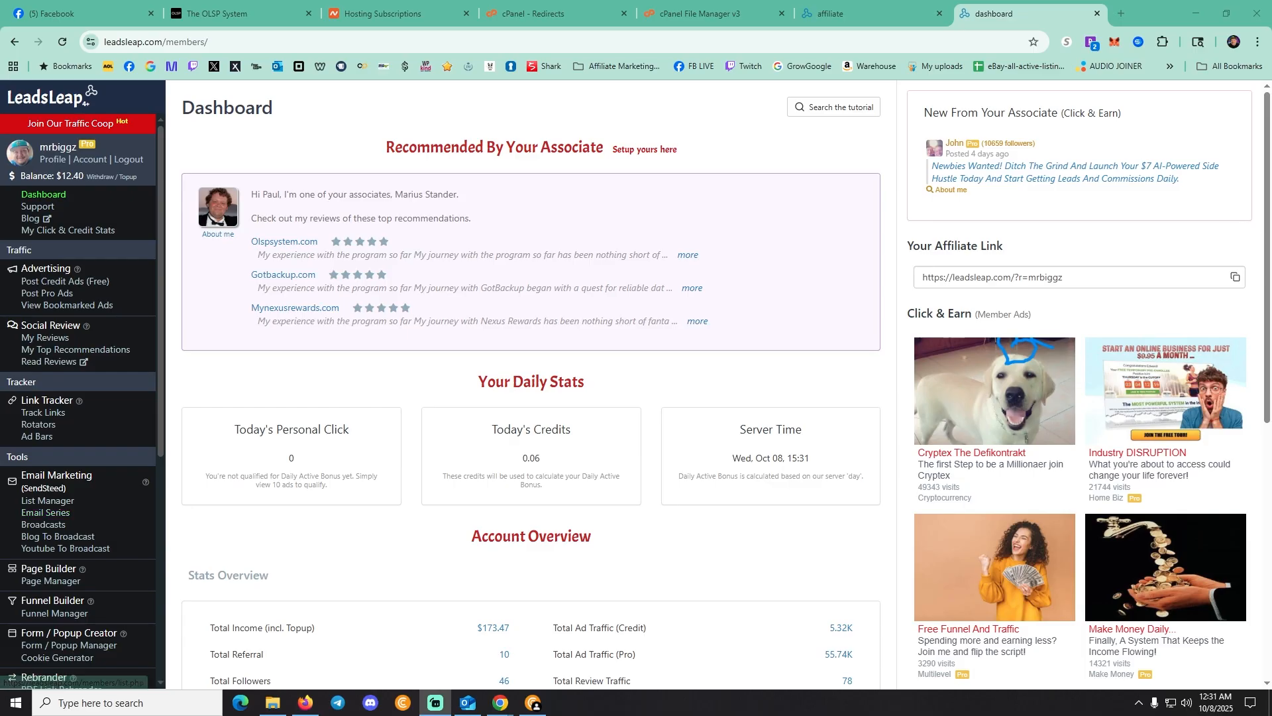
Add a new list named 'OLSP TUTORIAL' in List Manager
{"action": "left_click", "coordinate": [48, 501]}
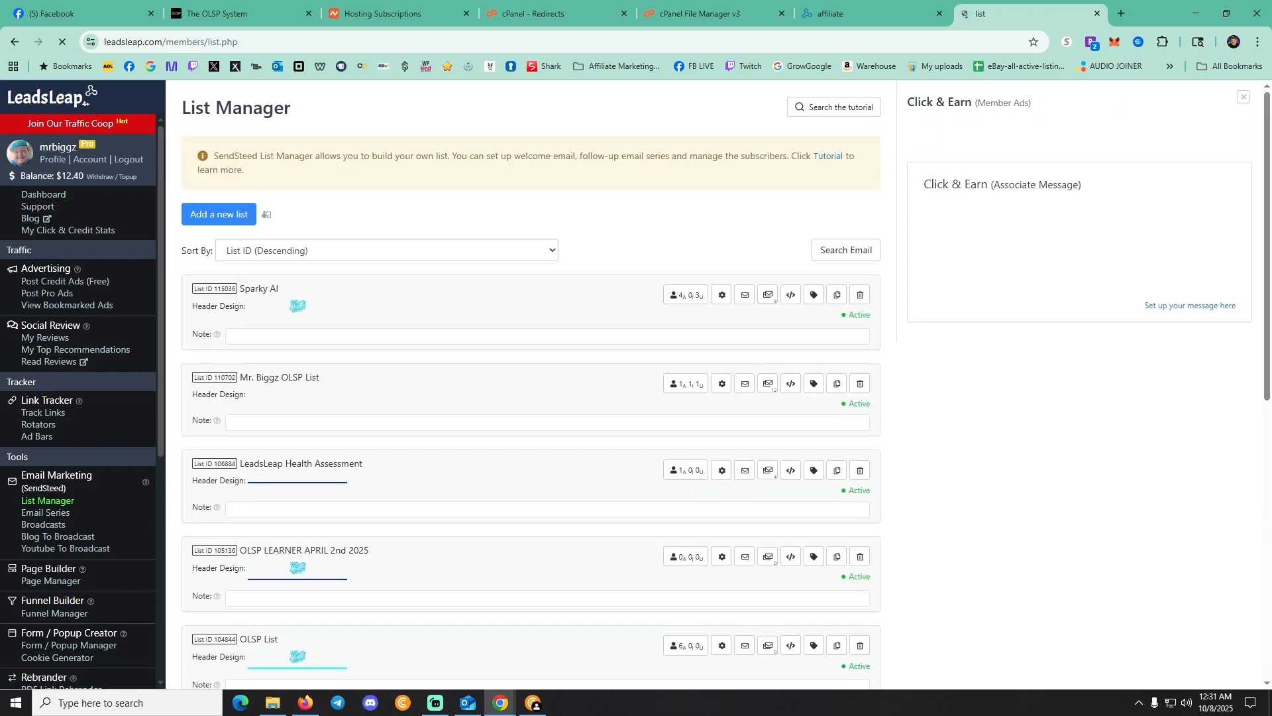
{"action": "left_click", "coordinate": [219, 214]}
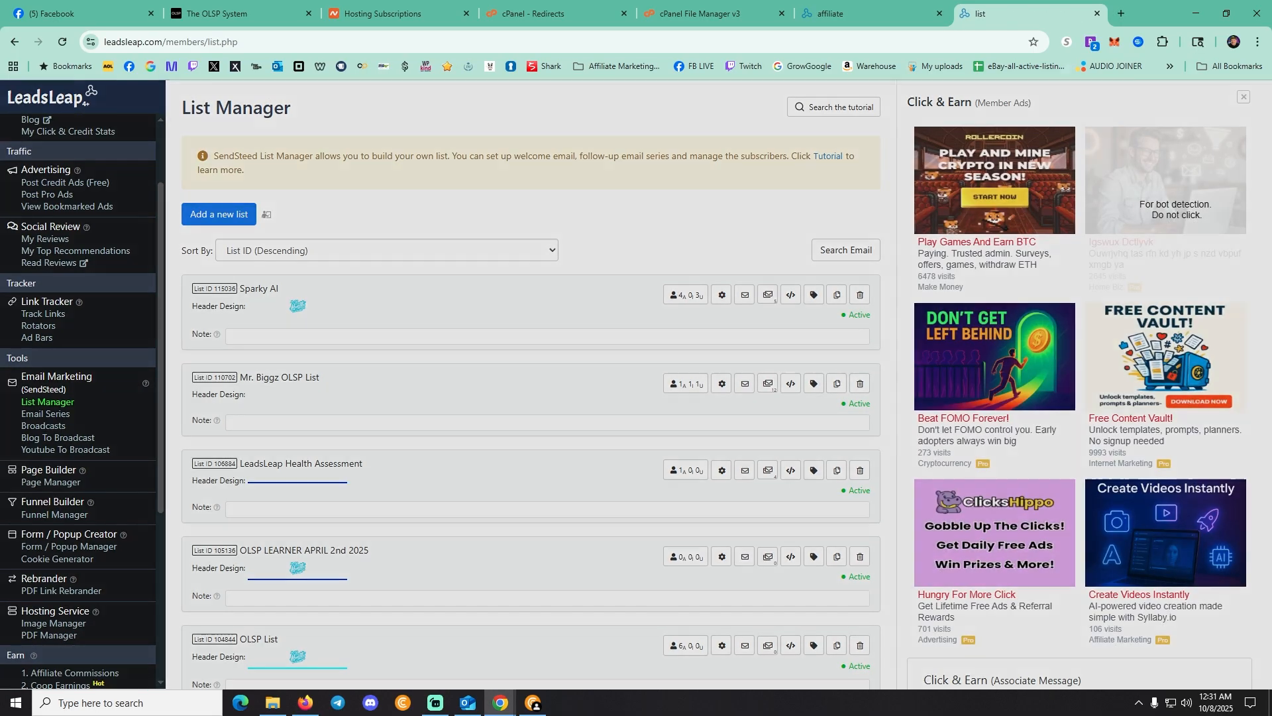
{"action": "left_click", "coordinate": [596, 167]}
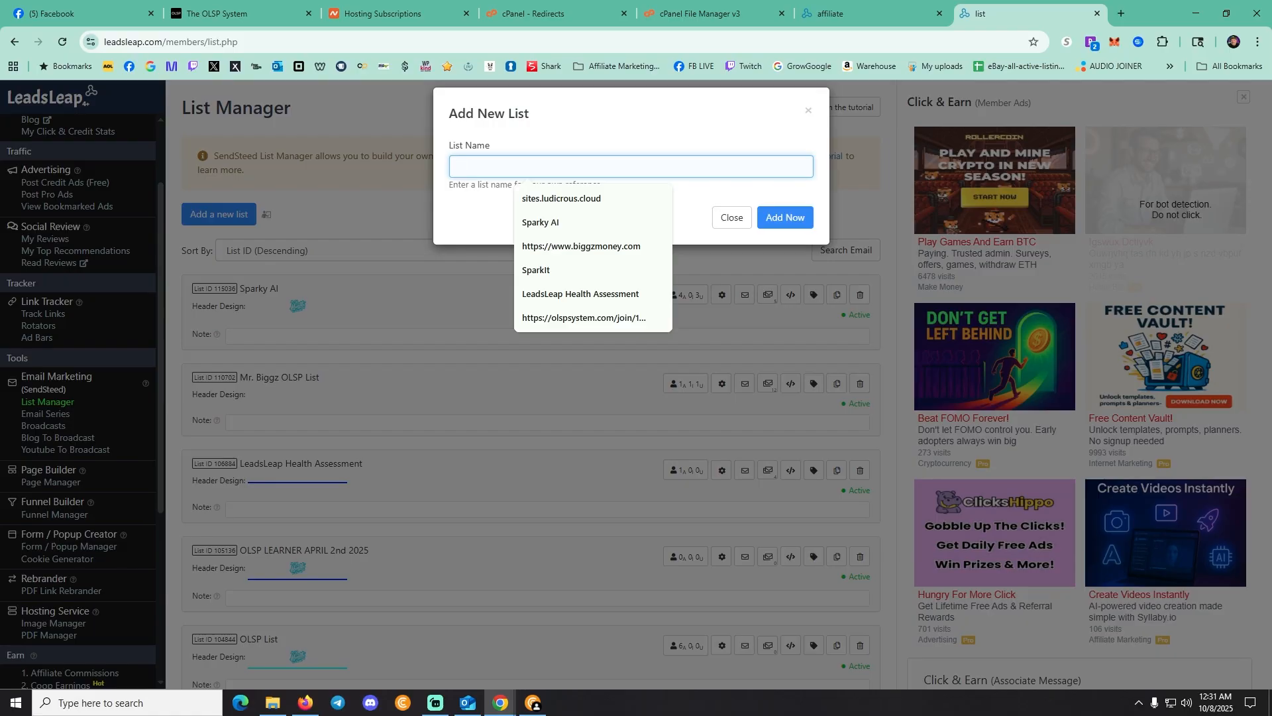
{"action": "type", "text": "OLSP"}
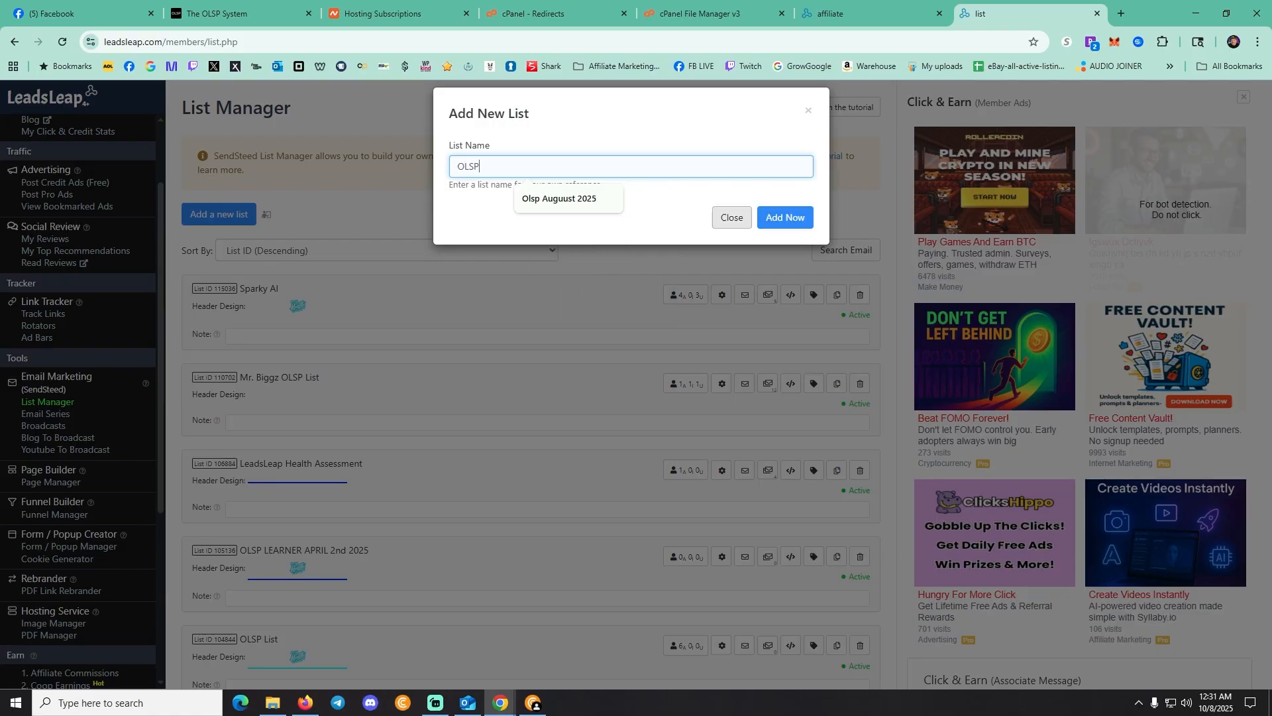
{"action": "type", "text": " TUTORIAL"}
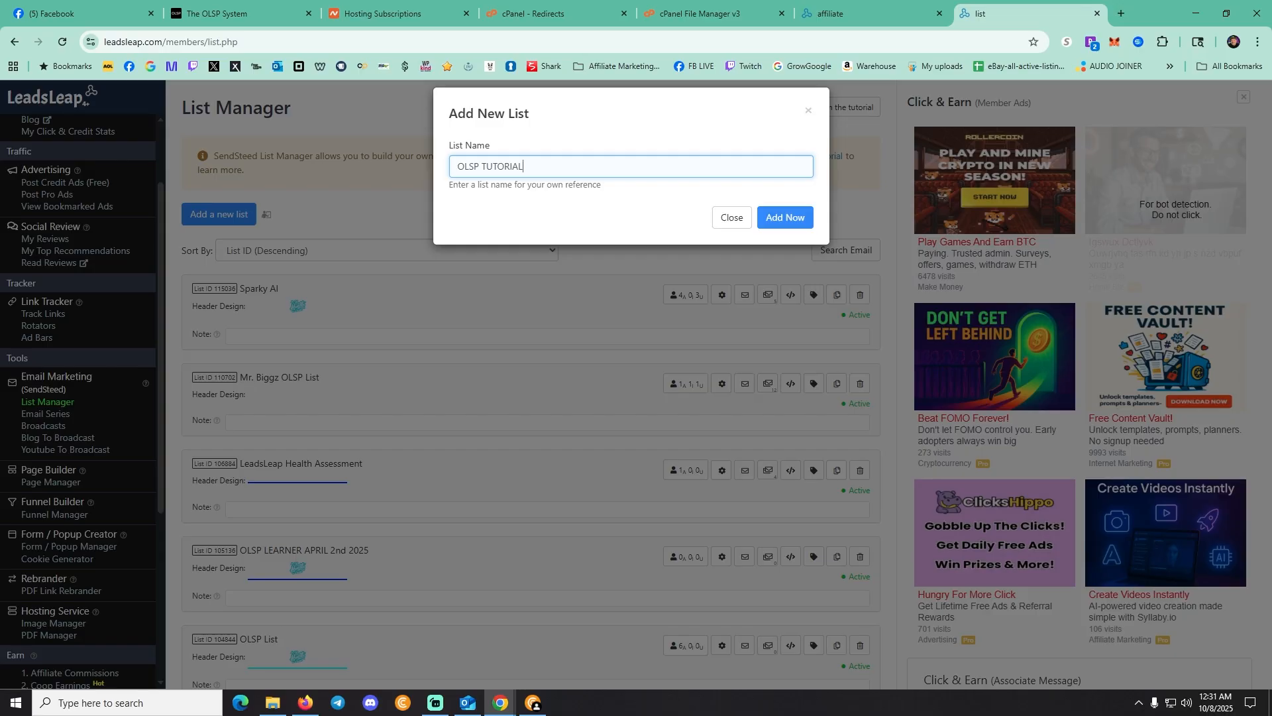
{"action": "left_click", "coordinate": [785, 218]}
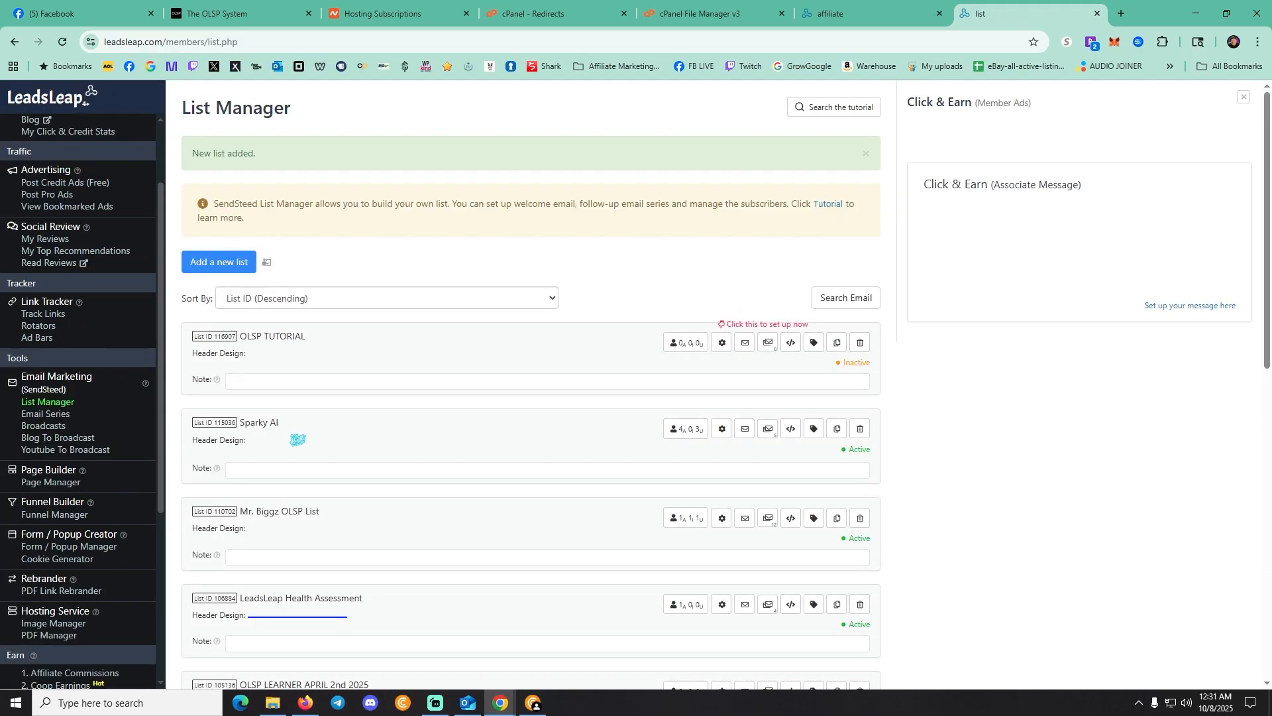
Check the OLSP TUTORIAL list's settings and open its empty email series
{"action": "left_click", "coordinate": [722, 343]}
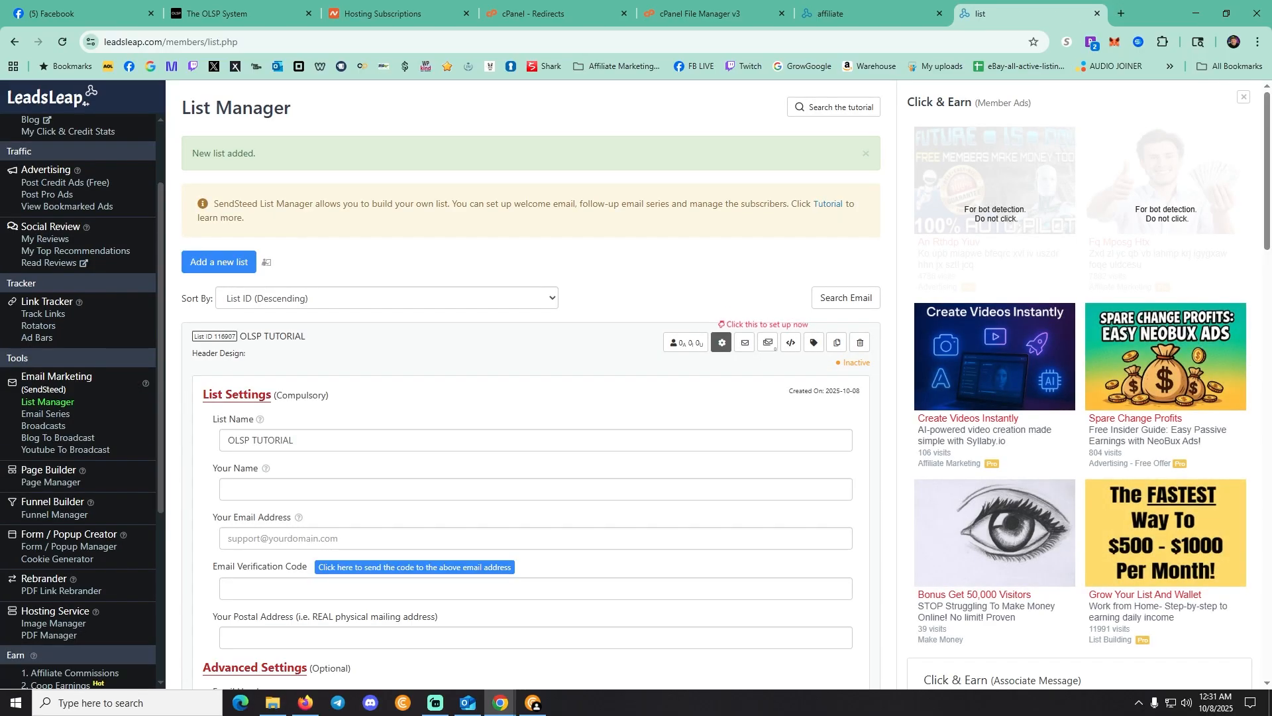
{"action": "left_click", "coordinate": [228, 538]}
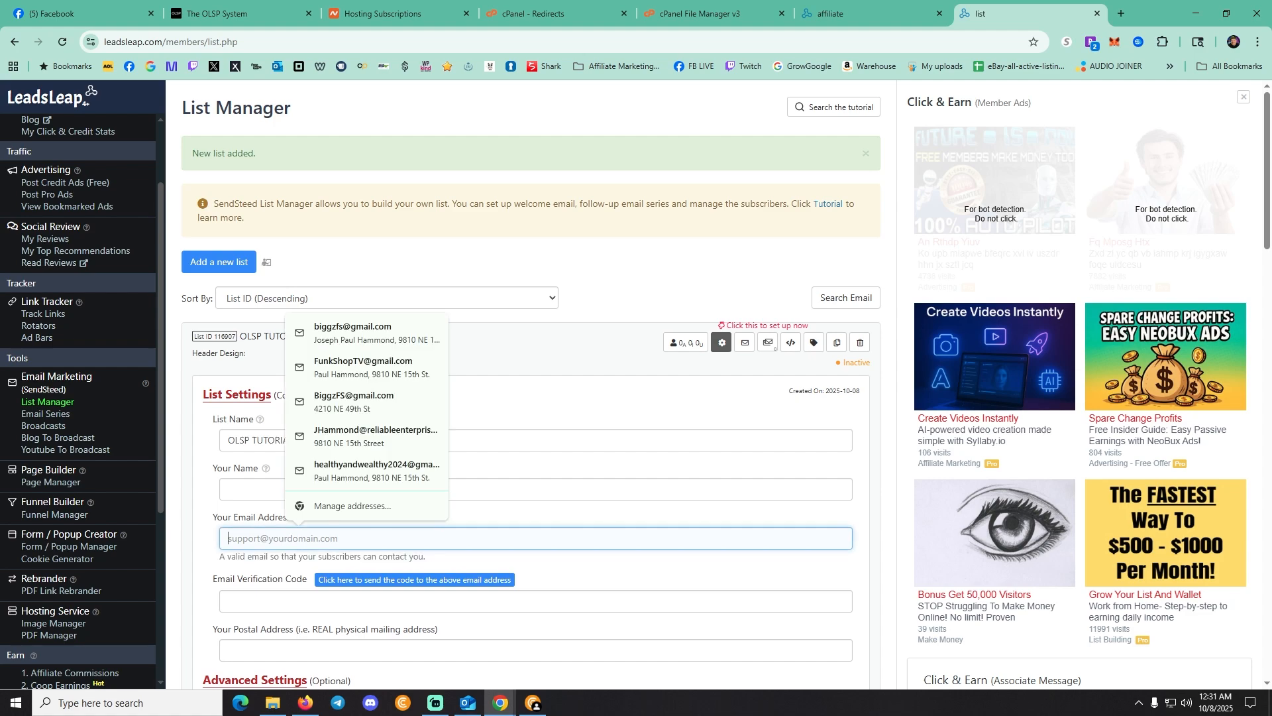
{"action": "left_click", "coordinate": [295, 440]}
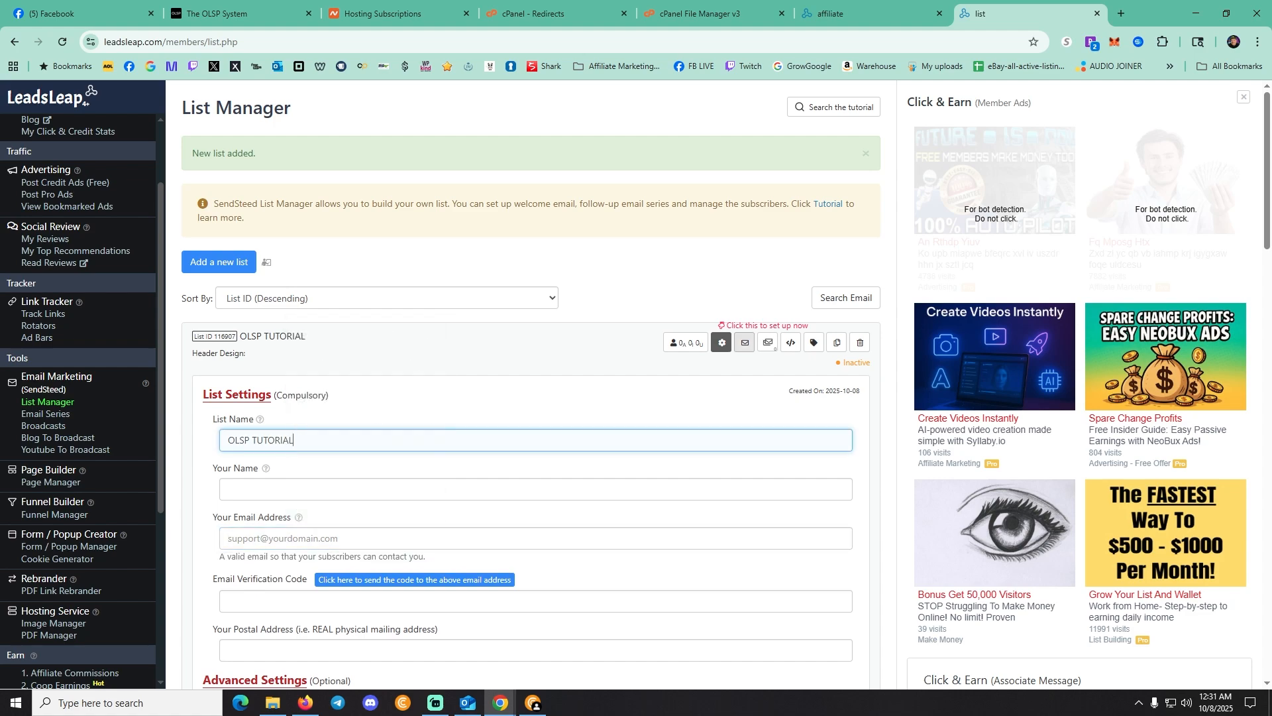
{"action": "left_click", "coordinate": [768, 343]}
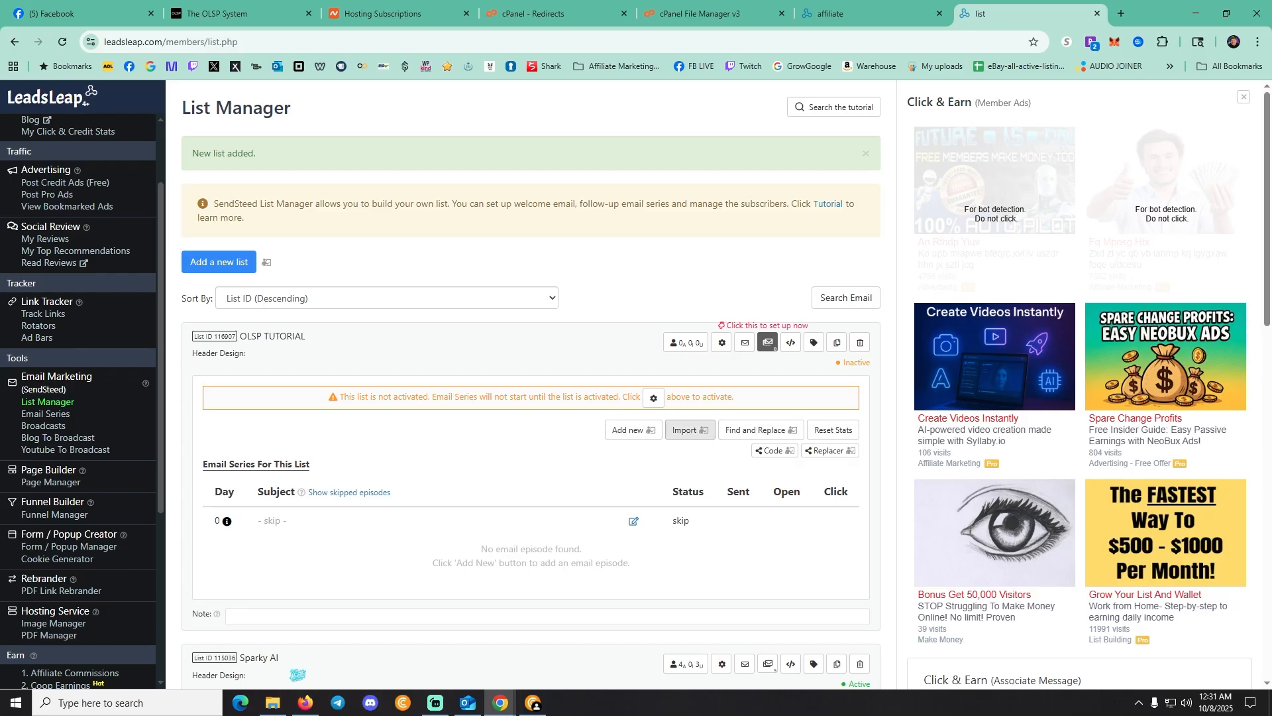
Browse the lists' email series to locate the Mr. Biggz OLSP List series
{"action": "left_click", "coordinate": [689, 429]}
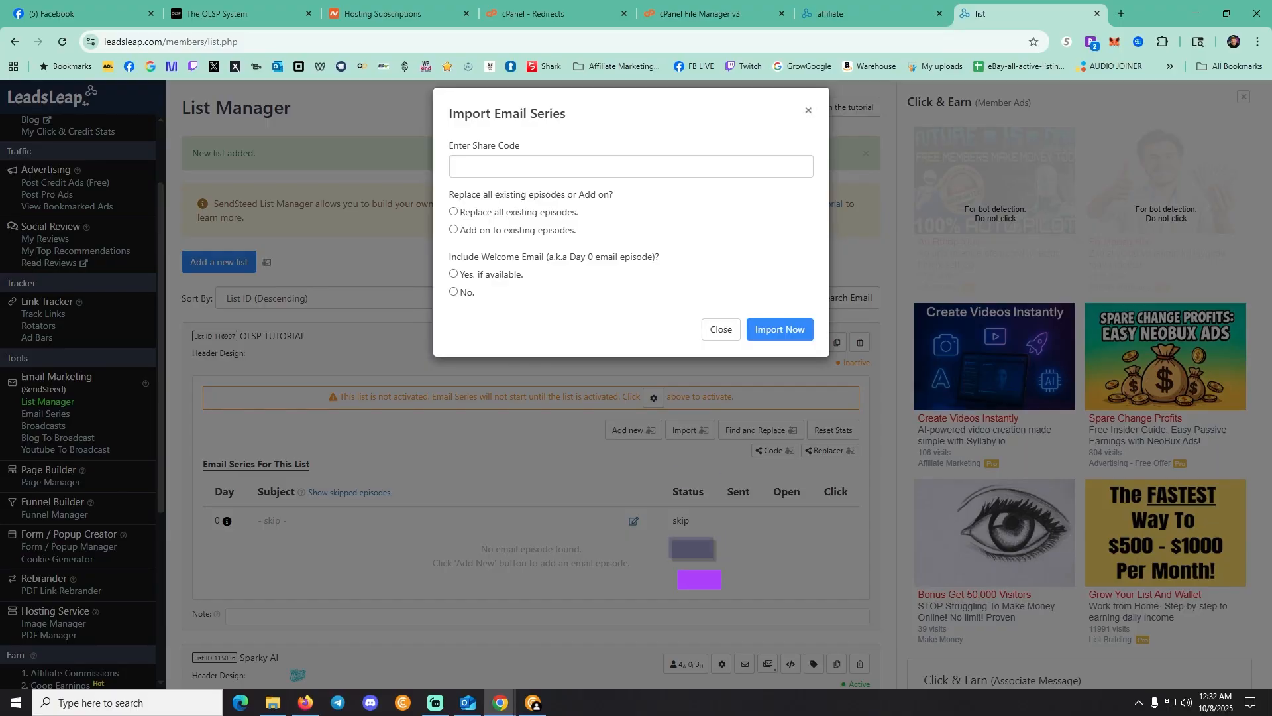
{"action": "left_click", "coordinate": [721, 329]}
{"action": "scroll", "coordinate": [530, 384], "scroll_direction": "down", "scroll_amount": 6}
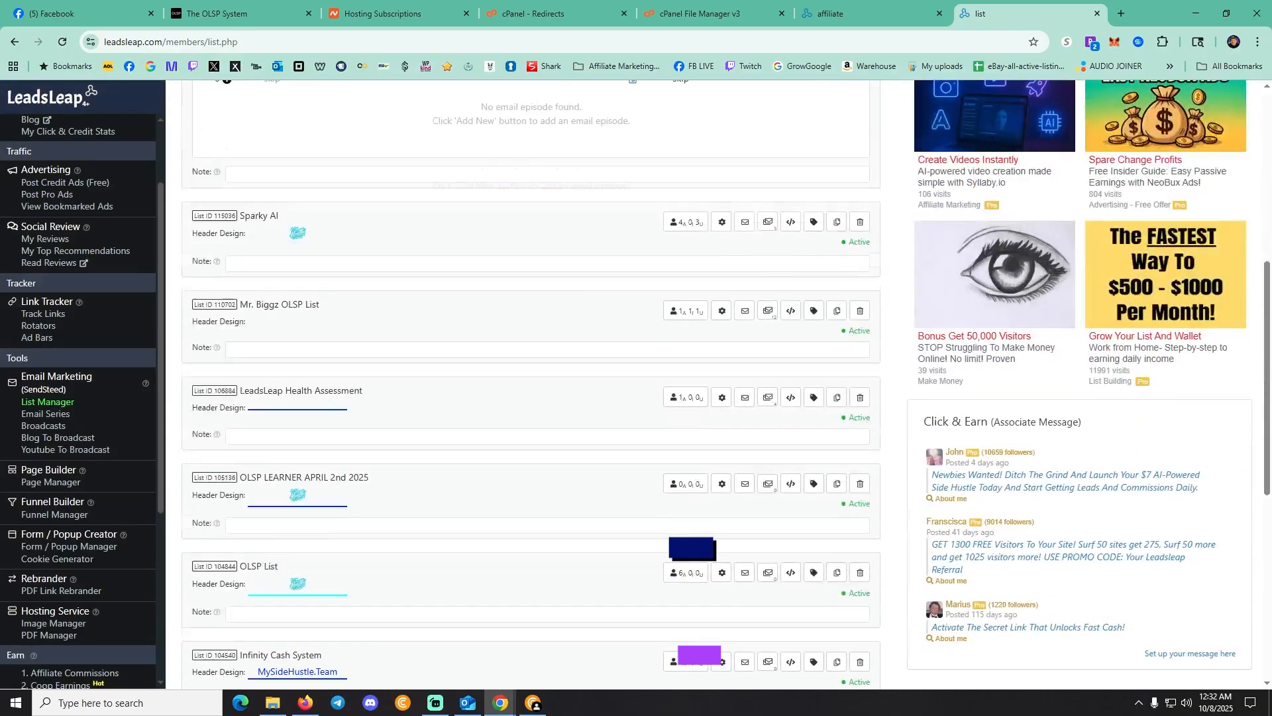
{"action": "scroll", "coordinate": [530, 384], "scroll_direction": "down", "scroll_amount": 2}
{"action": "scroll", "coordinate": [531, 384], "scroll_direction": "up", "scroll_amount": 2}
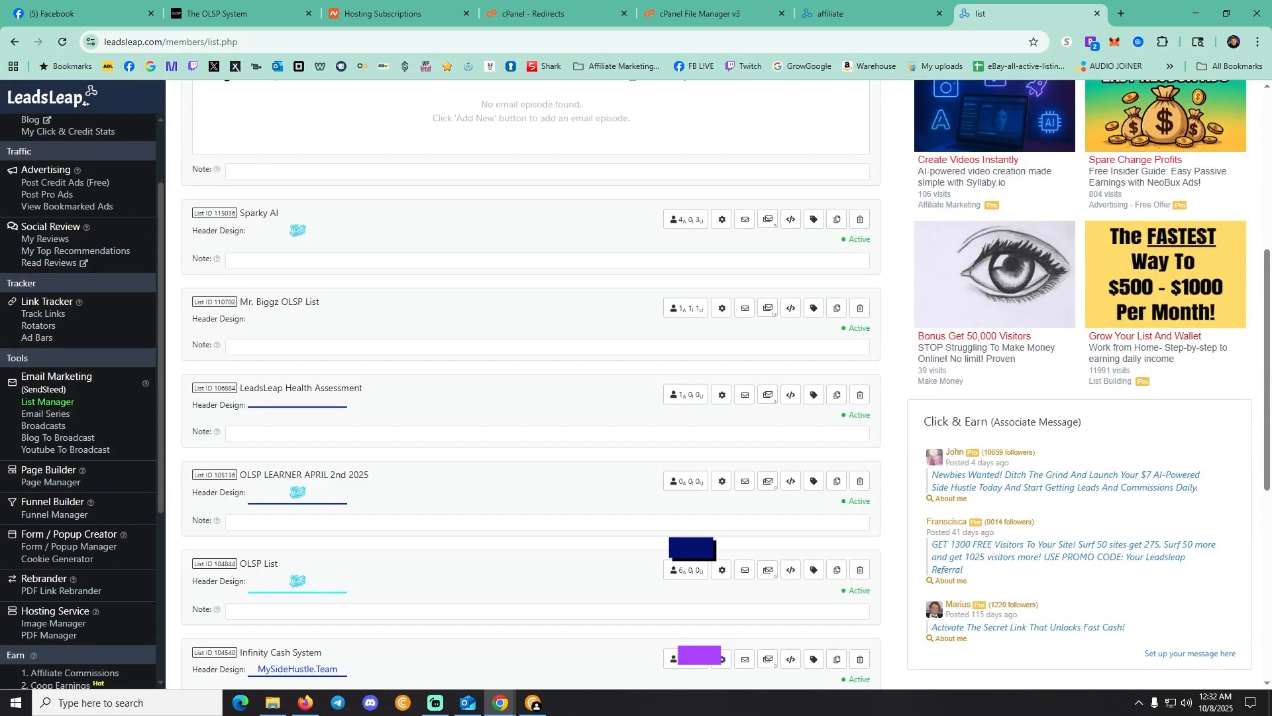
{"action": "left_click", "coordinate": [768, 308]}
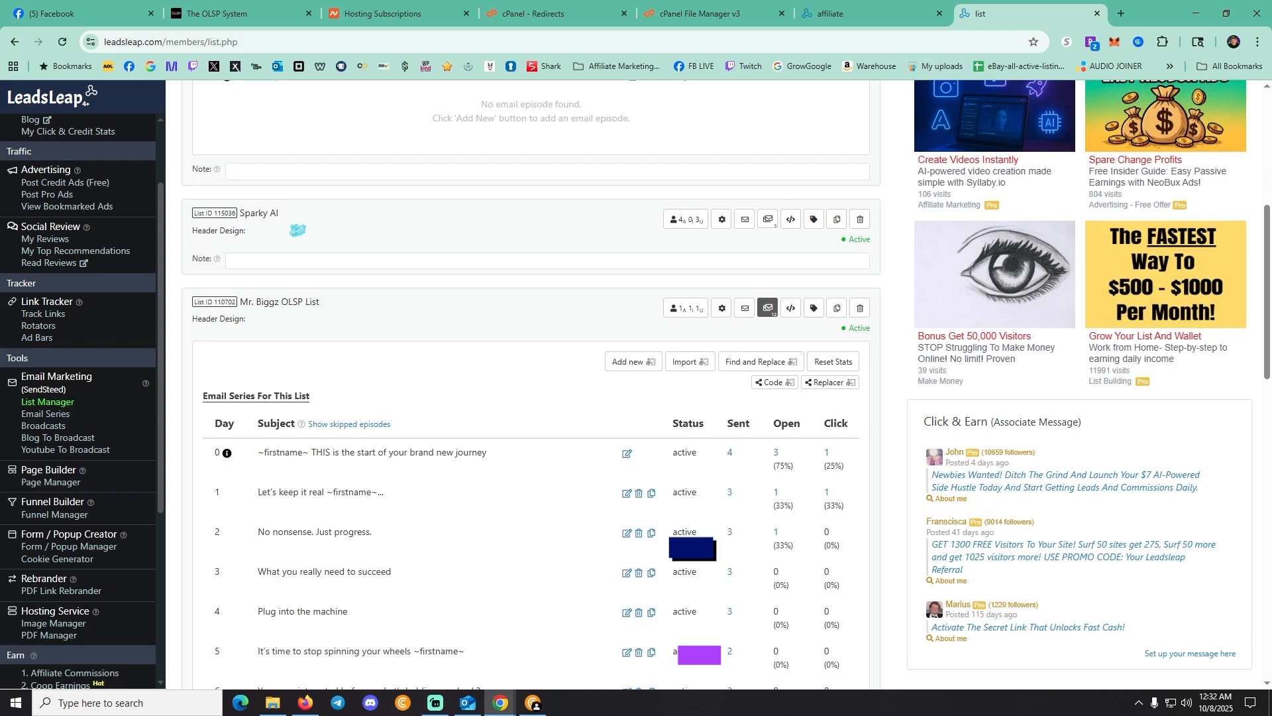
{"action": "scroll", "coordinate": [530, 385], "scroll_direction": "down", "scroll_amount": 6}
{"action": "scroll", "coordinate": [530, 384], "scroll_direction": "up", "scroll_amount": 6}
Import the Mr. Biggz share code into OLSP TUTORIAL, replacing all episodes and including the welcome email
{"action": "left_click", "coordinate": [774, 382]}
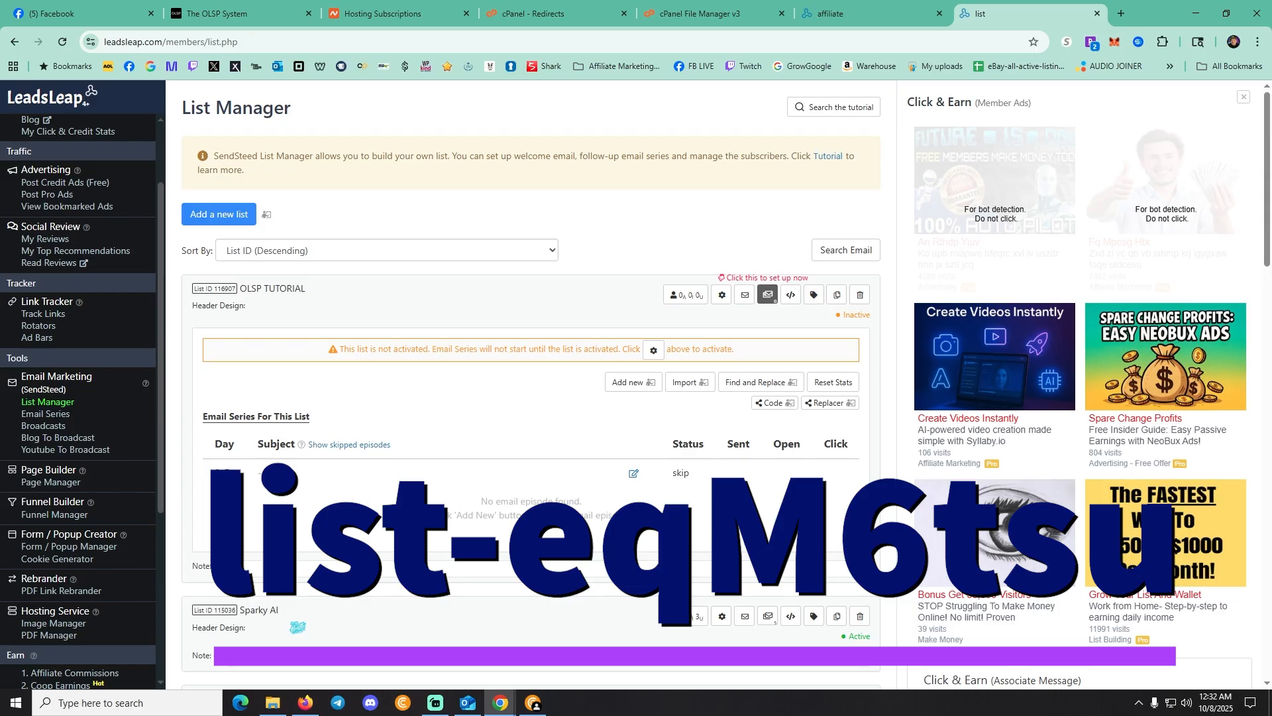
{"action": "left_click", "coordinate": [689, 383]}
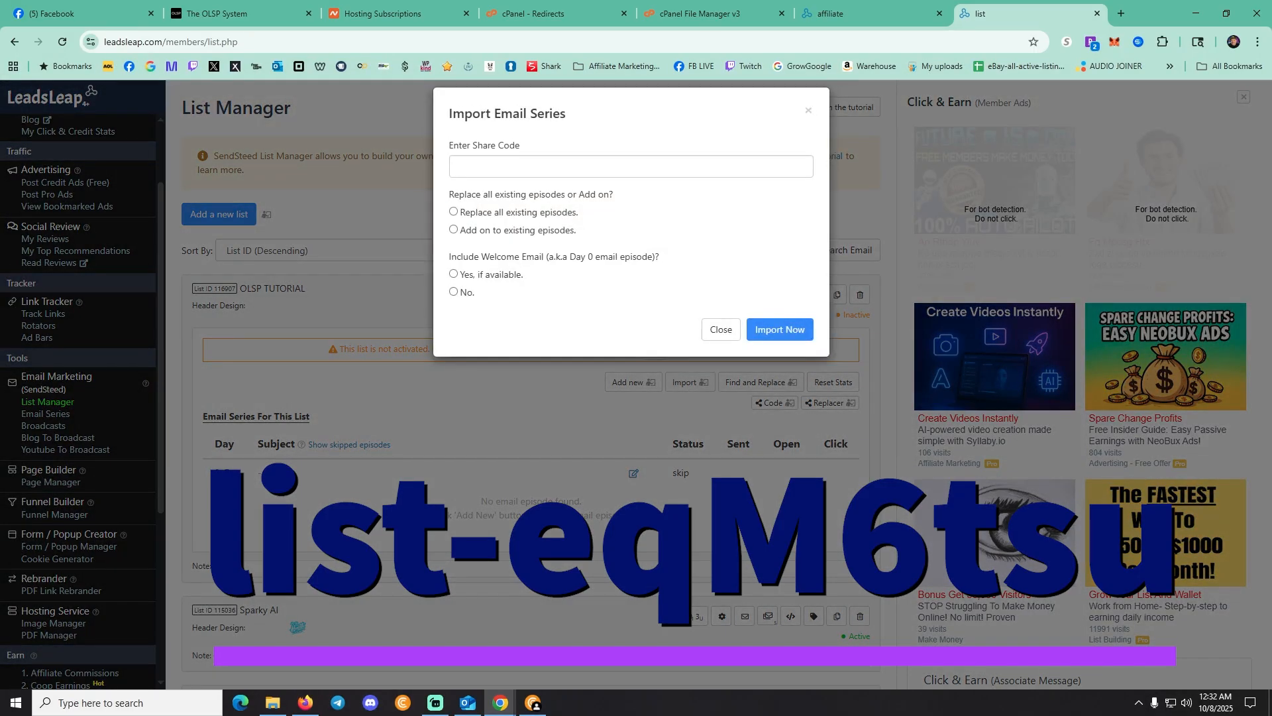
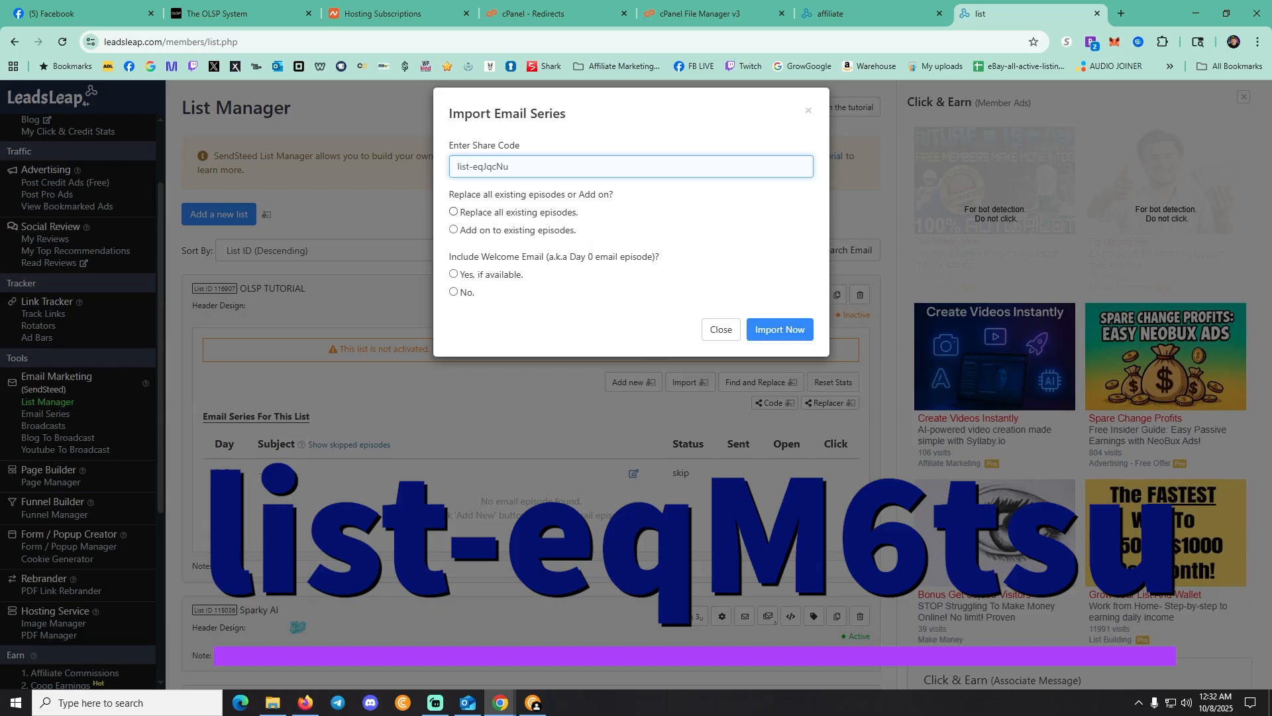
{"action": "left_click", "coordinate": [454, 211]}
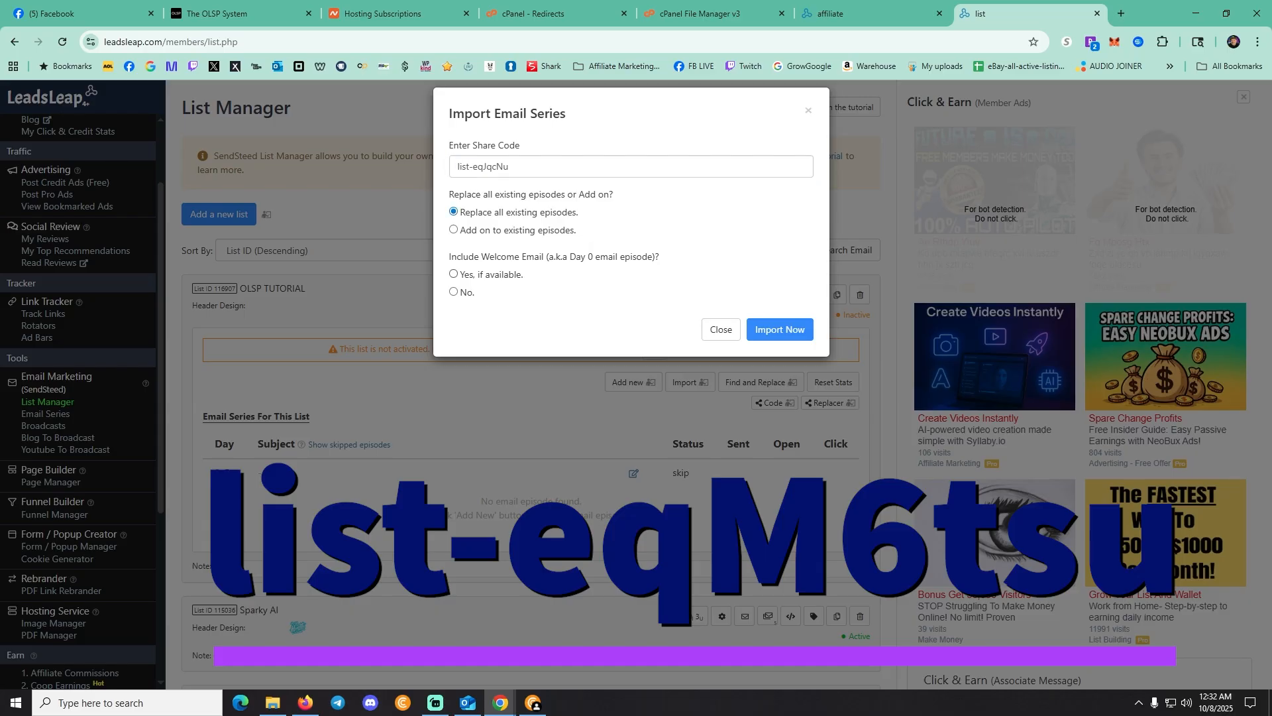
{"action": "left_click", "coordinate": [453, 273]}
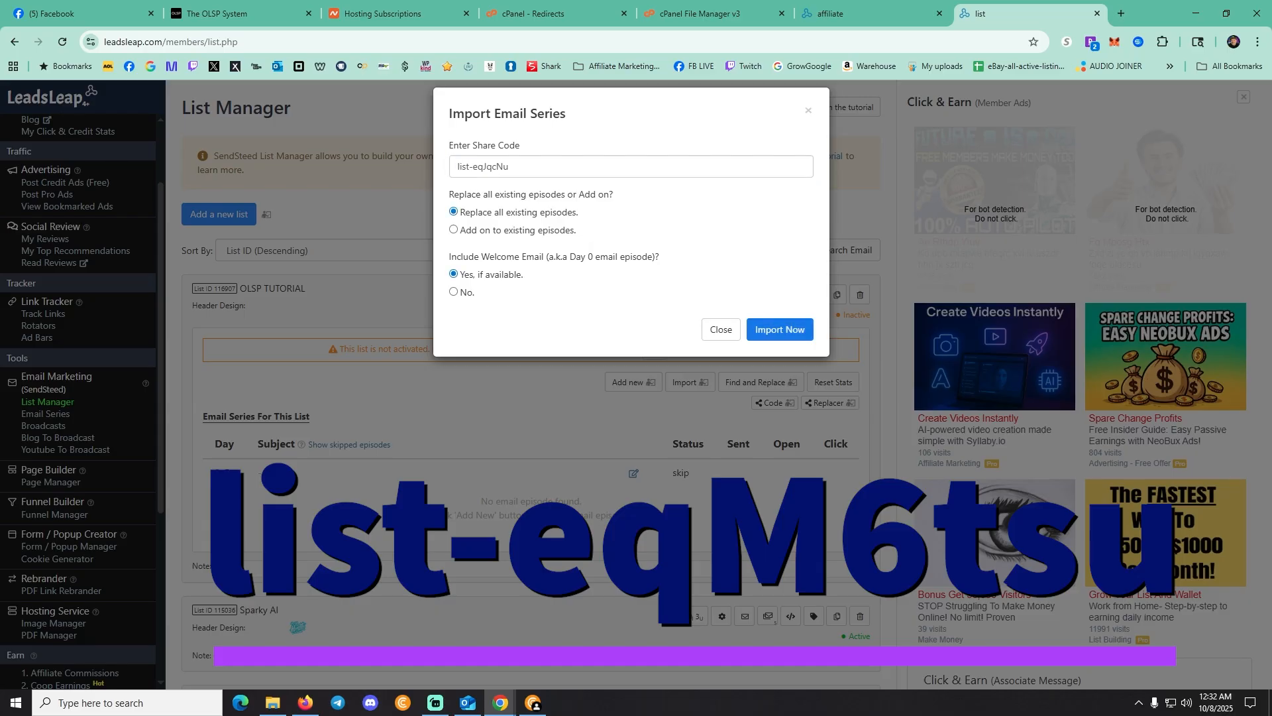
{"action": "left_click", "coordinate": [780, 329]}
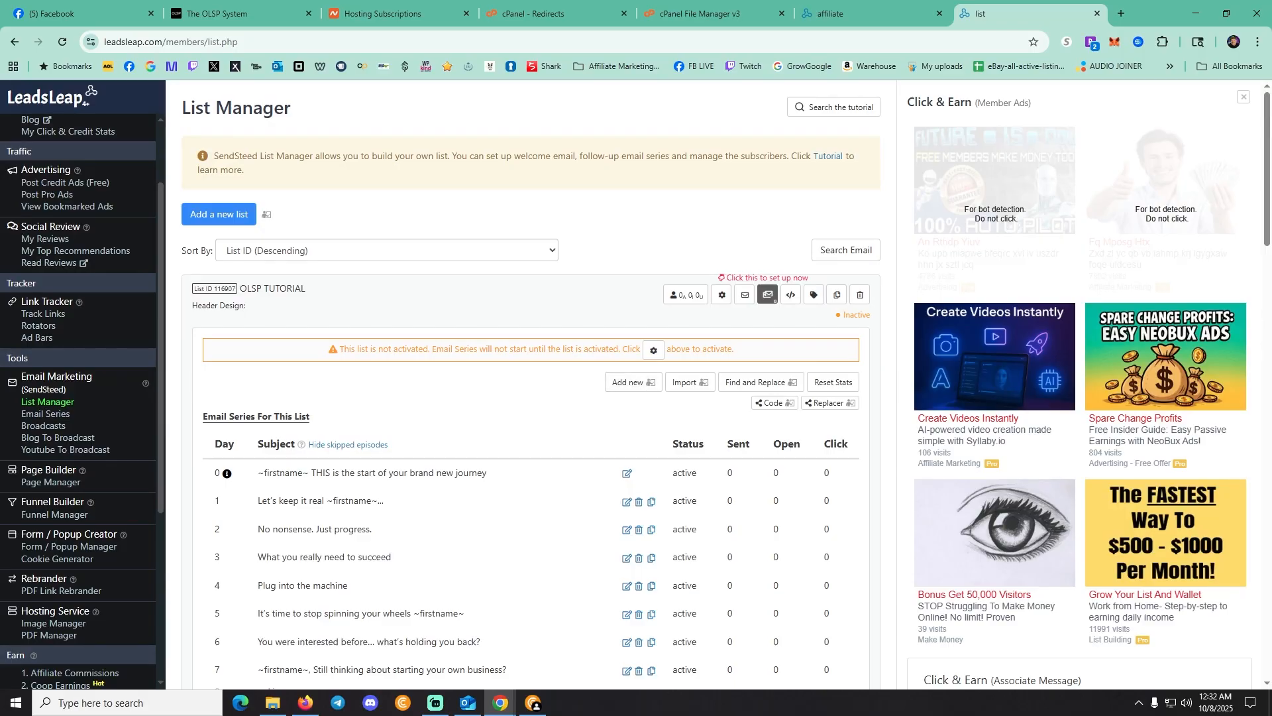
{"action": "scroll", "coordinate": [530, 424], "scroll_direction": "down", "scroll_amount": 3}
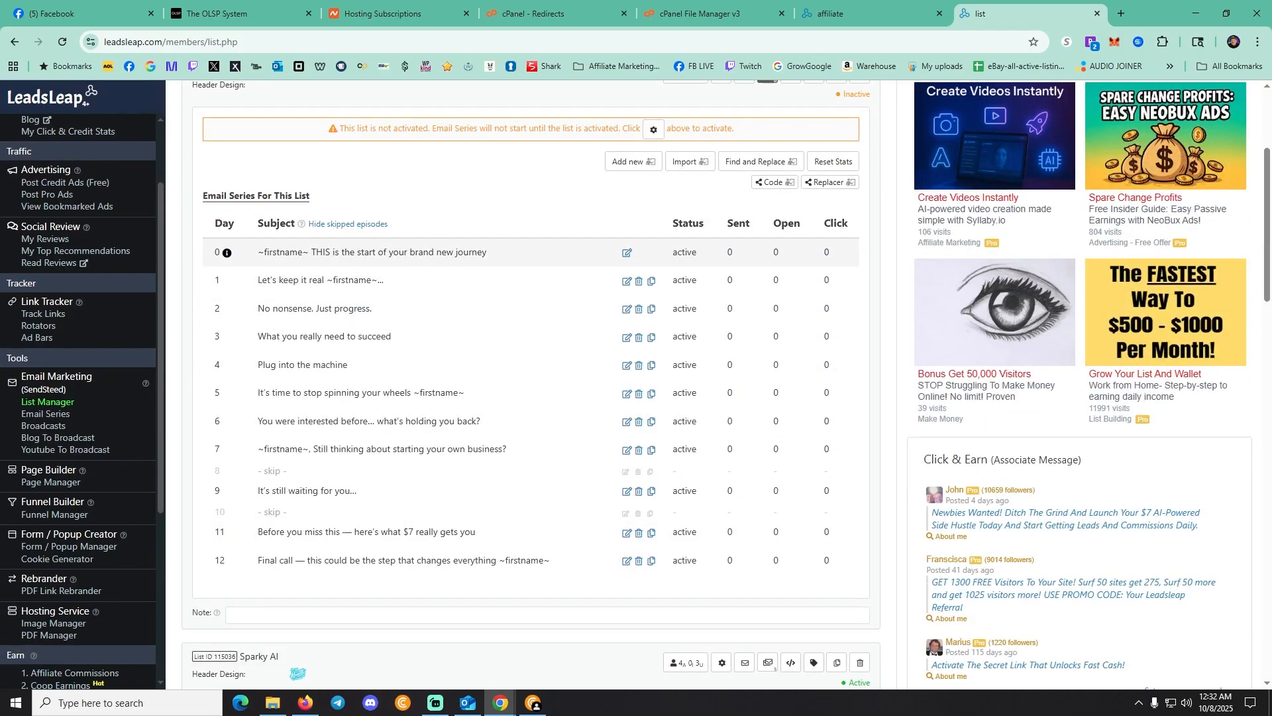
{"action": "left_click_drag", "start_coordinate": [224, 253], "coordinate": [216, 254]}
{"action": "left_click", "coordinate": [627, 253]}
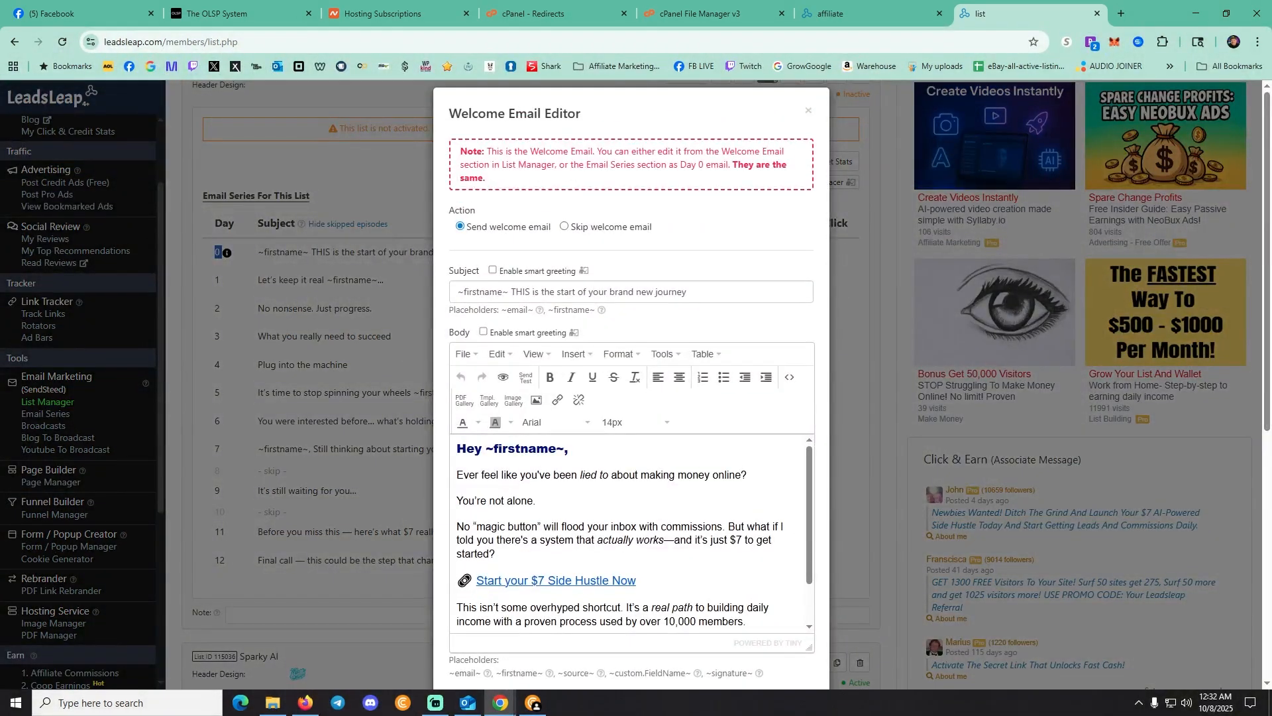
{"action": "scroll", "coordinate": [623, 358], "scroll_direction": "down", "scroll_amount": 3}
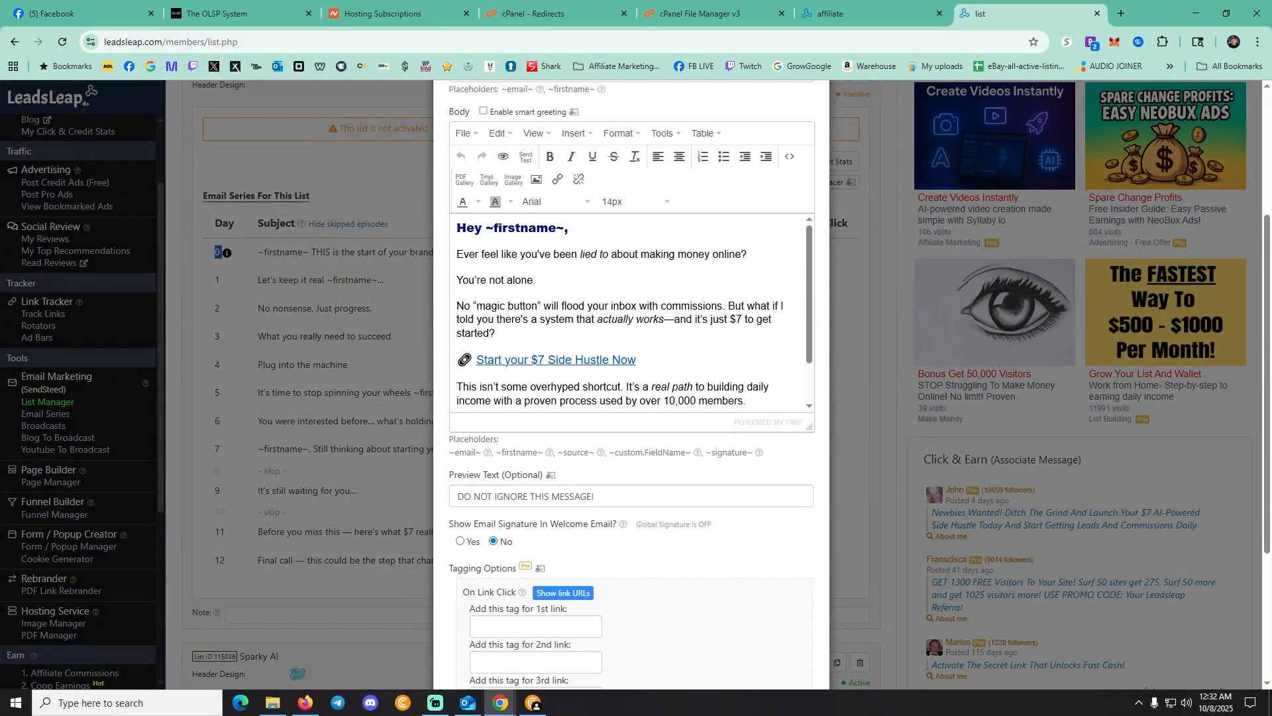
{"action": "scroll", "coordinate": [635, 310], "scroll_direction": "down", "scroll_amount": 2}
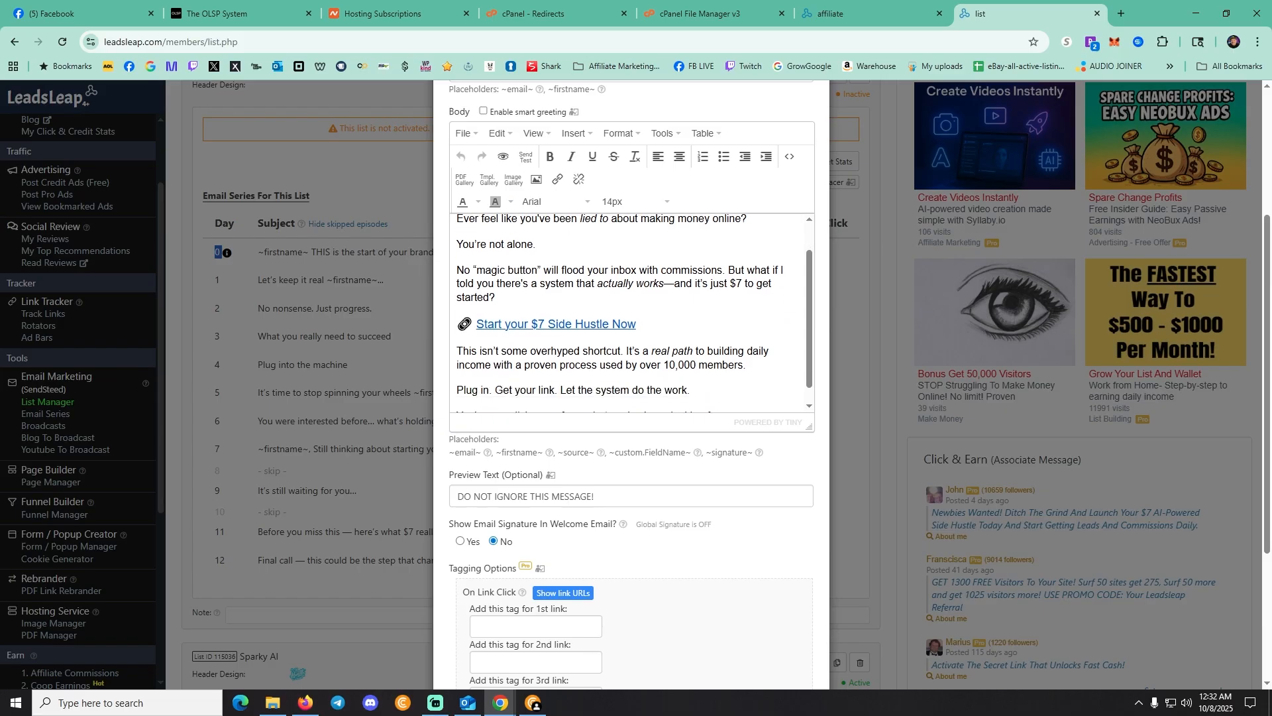
{"action": "left_click_drag", "start_coordinate": [637, 306], "coordinate": [476, 307]}
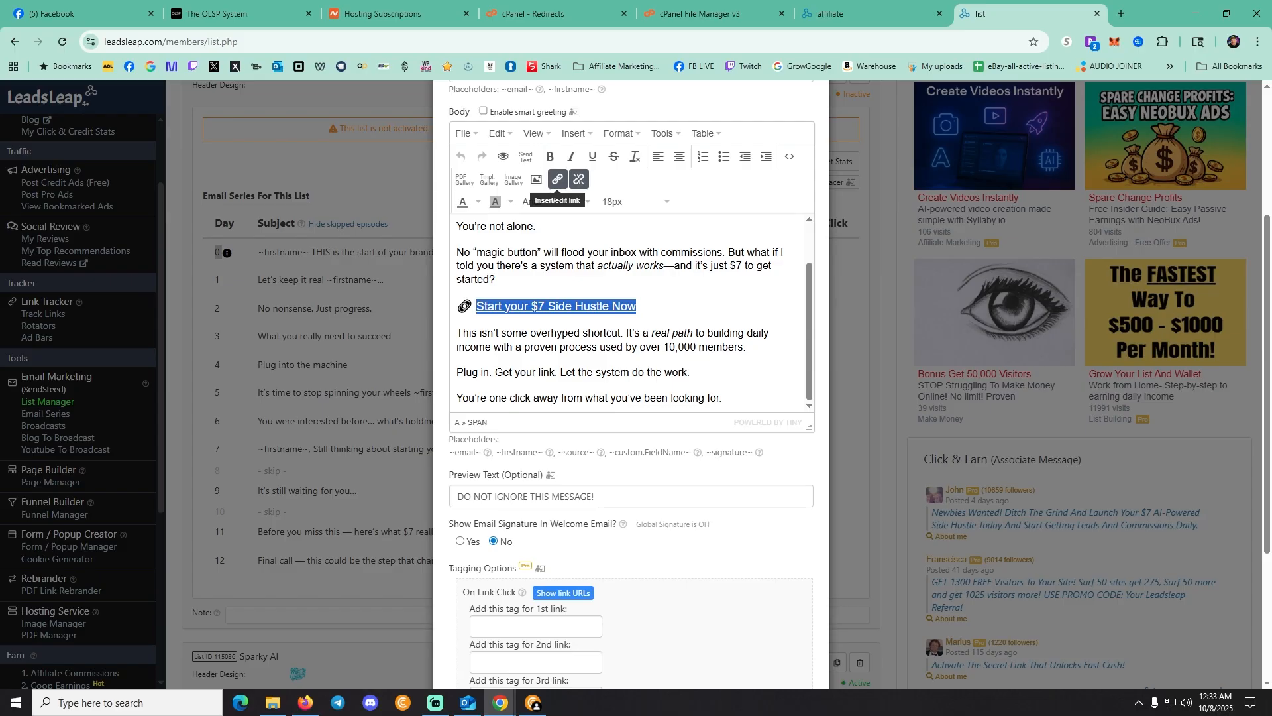
{"action": "left_click", "coordinate": [558, 179]}
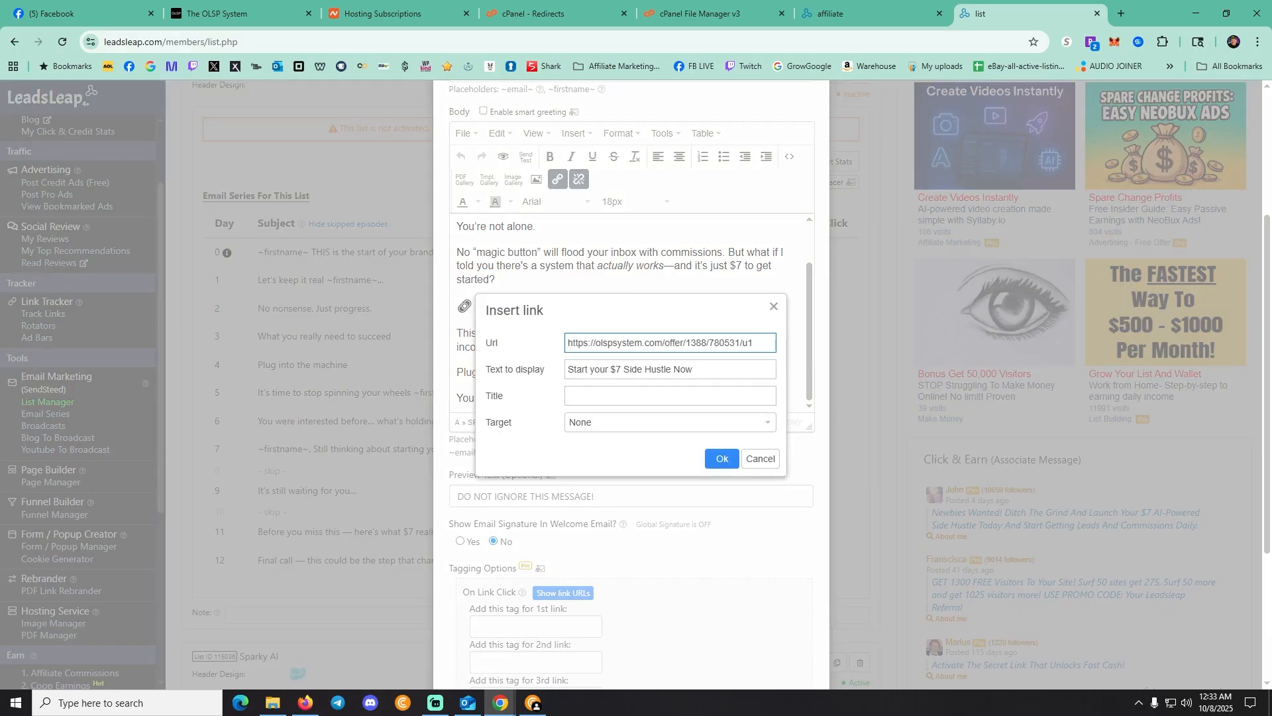
{"action": "left_click", "coordinate": [722, 459]}
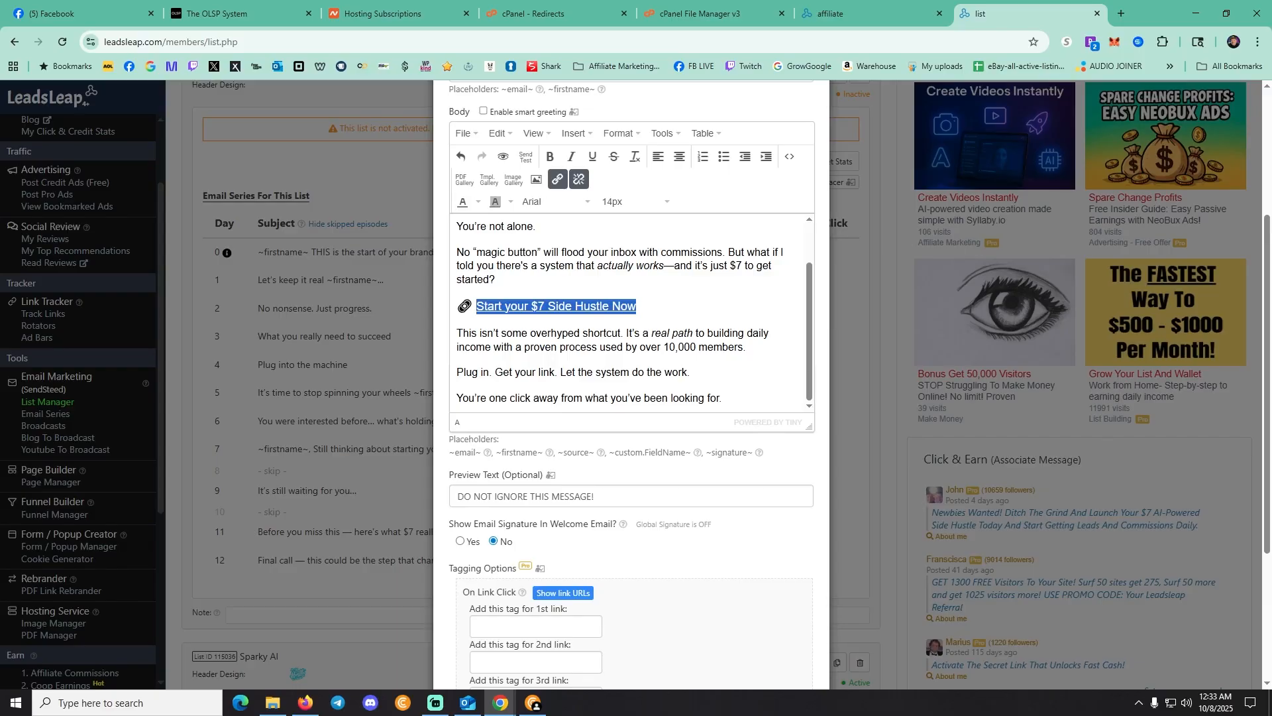
{"action": "scroll", "coordinate": [631, 398], "scroll_direction": "up", "scroll_amount": 3}
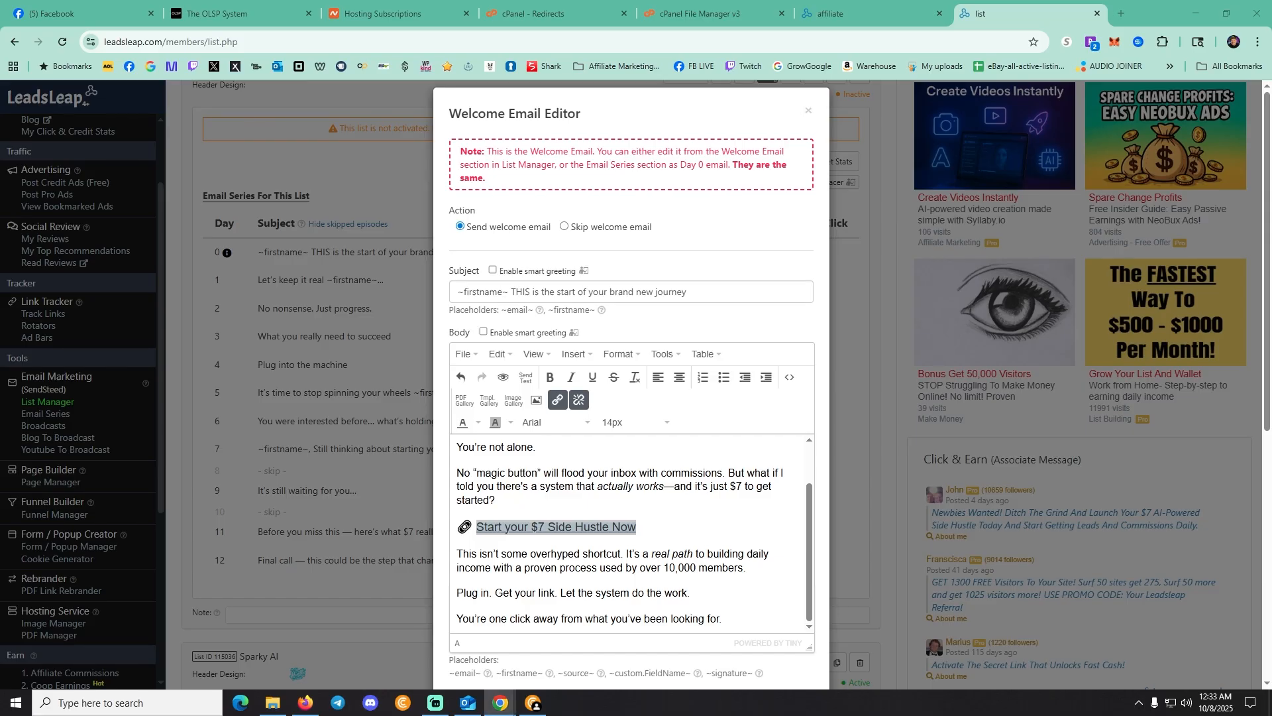
{"action": "left_click", "coordinate": [808, 111]}
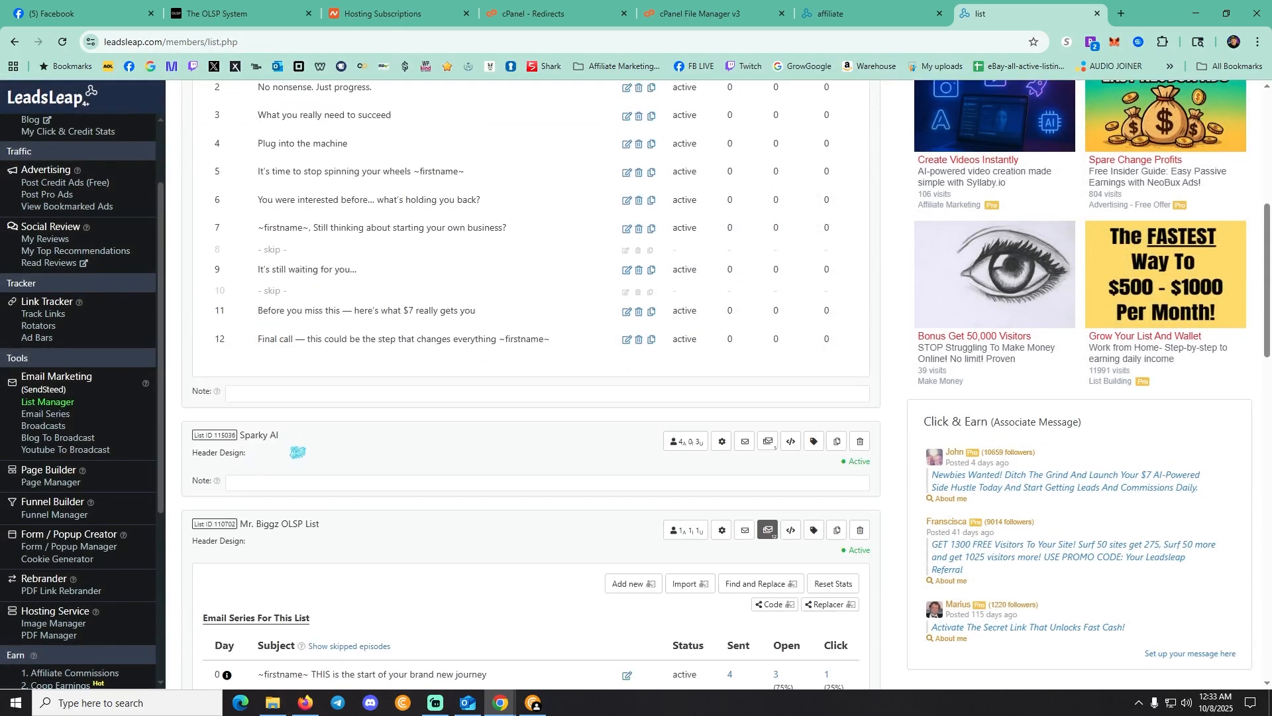
{"action": "scroll", "coordinate": [530, 385], "scroll_direction": "down", "scroll_amount": 6}
Switch to the other window and open the OLSP list's skipped welcome email for editing
{"action": "left_click", "coordinate": [1196, 13]}
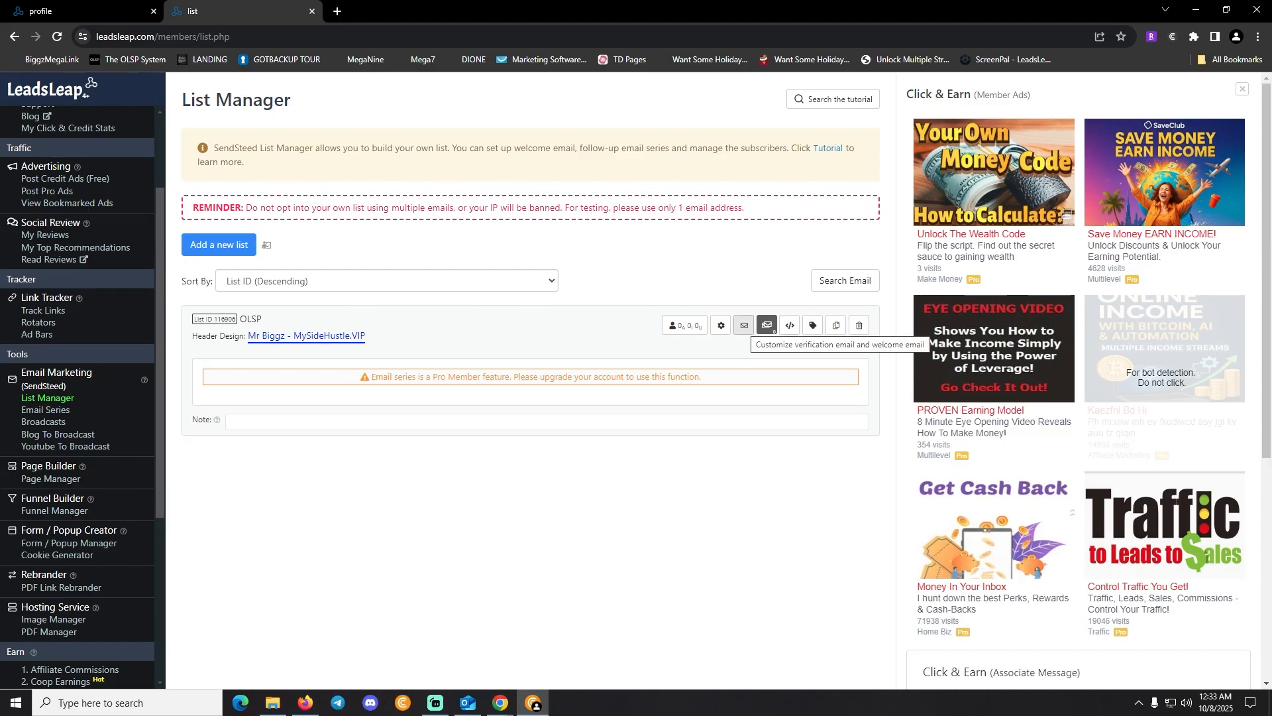
{"action": "left_click", "coordinate": [767, 324]}
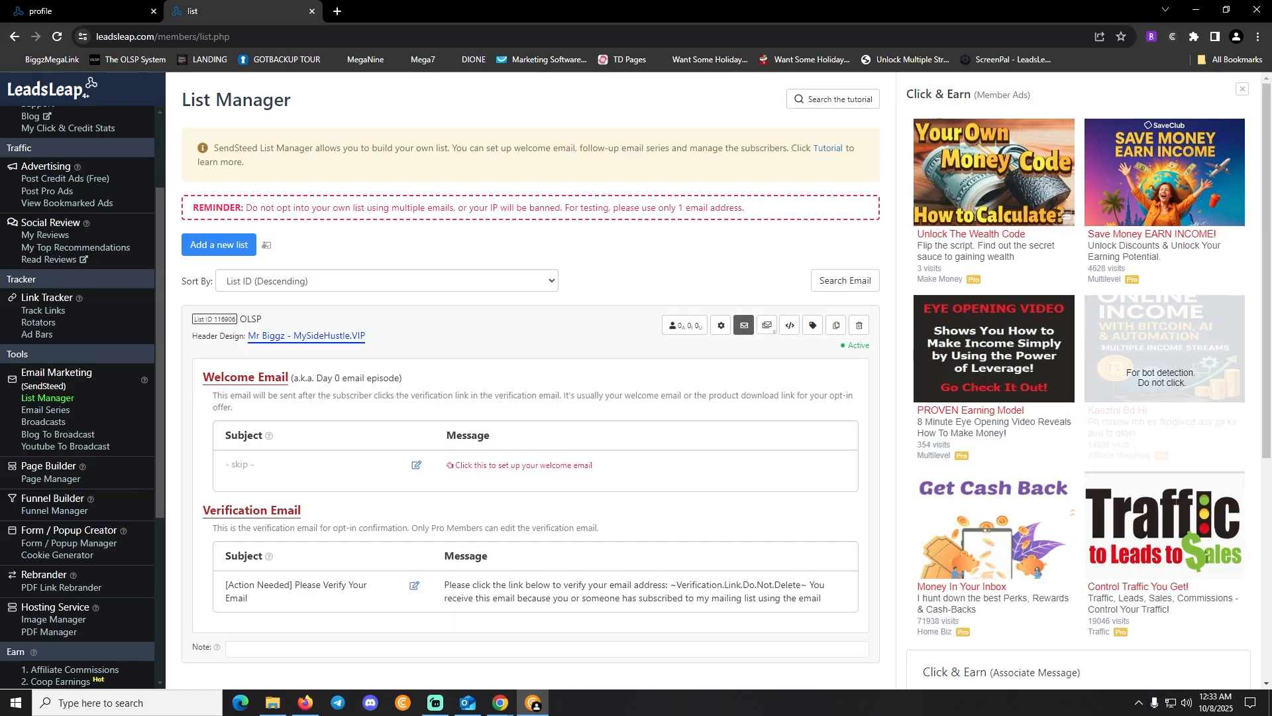
{"action": "scroll", "coordinate": [530, 331], "scroll_direction": "down", "scroll_amount": 3}
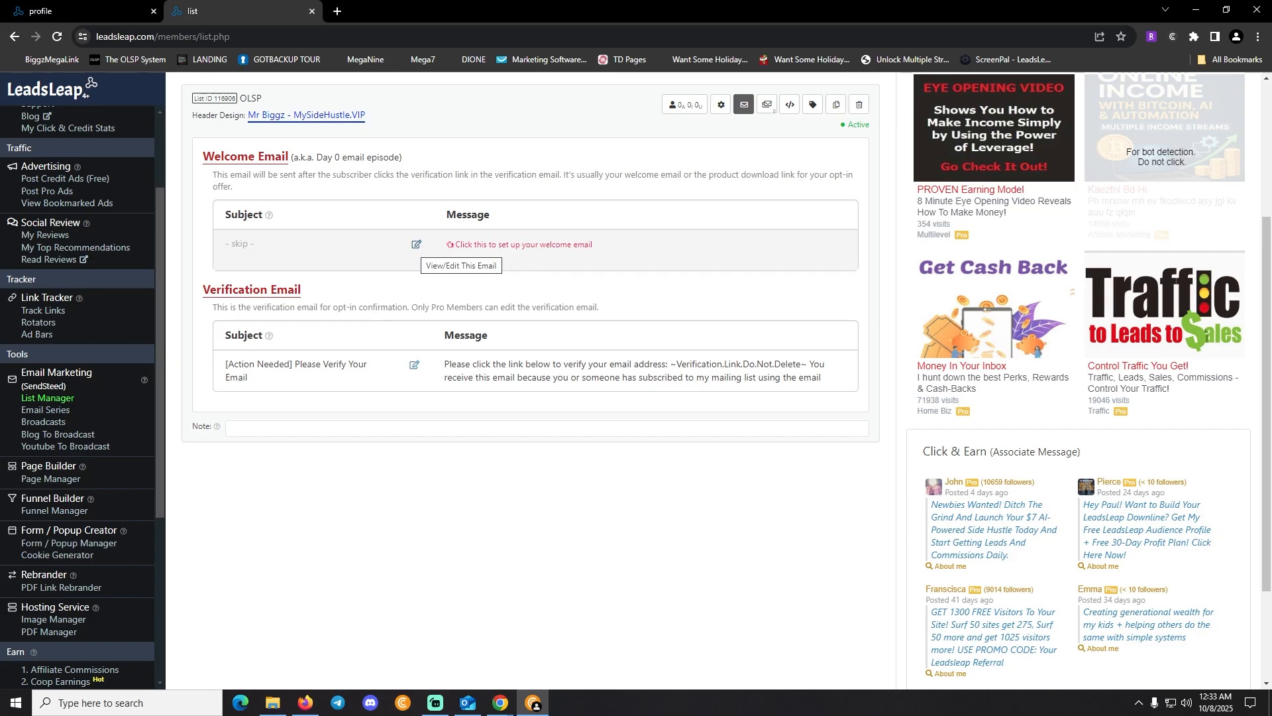
{"action": "left_click", "coordinate": [416, 244]}
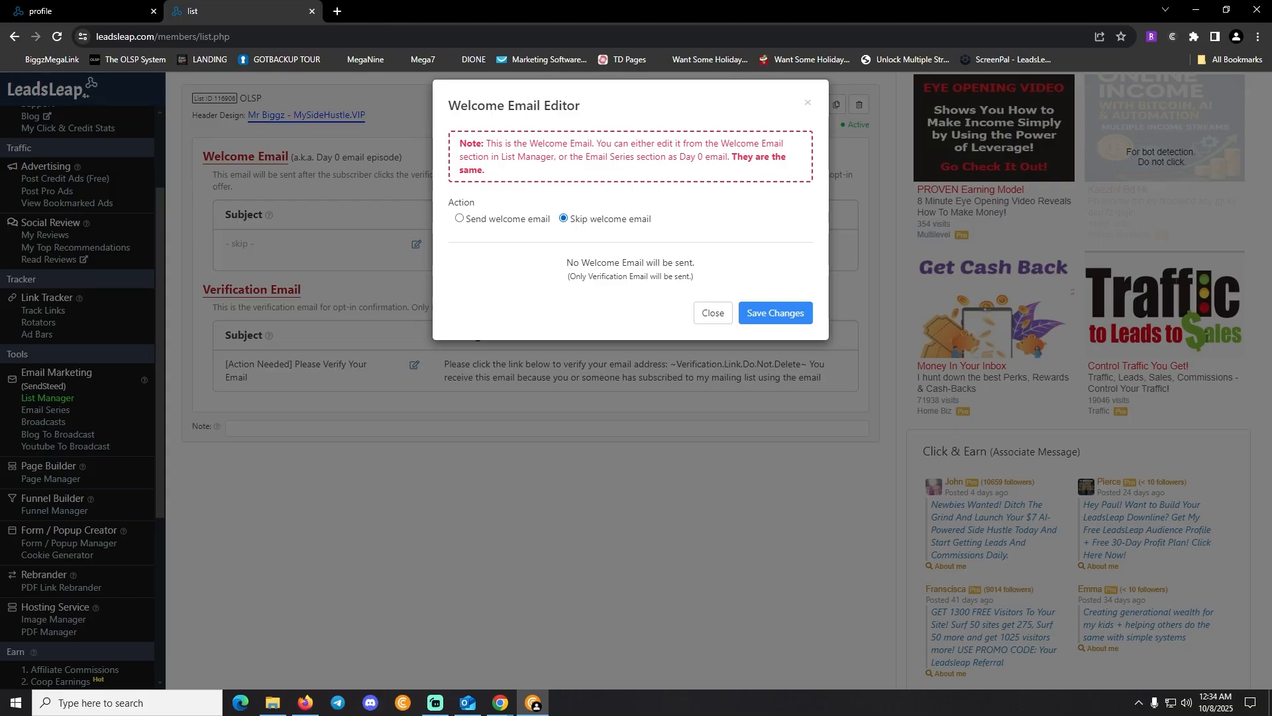
Enable the welcome email with subject 'Thank you for joining my list ~firstname~'
{"action": "left_click", "coordinate": [459, 218]}
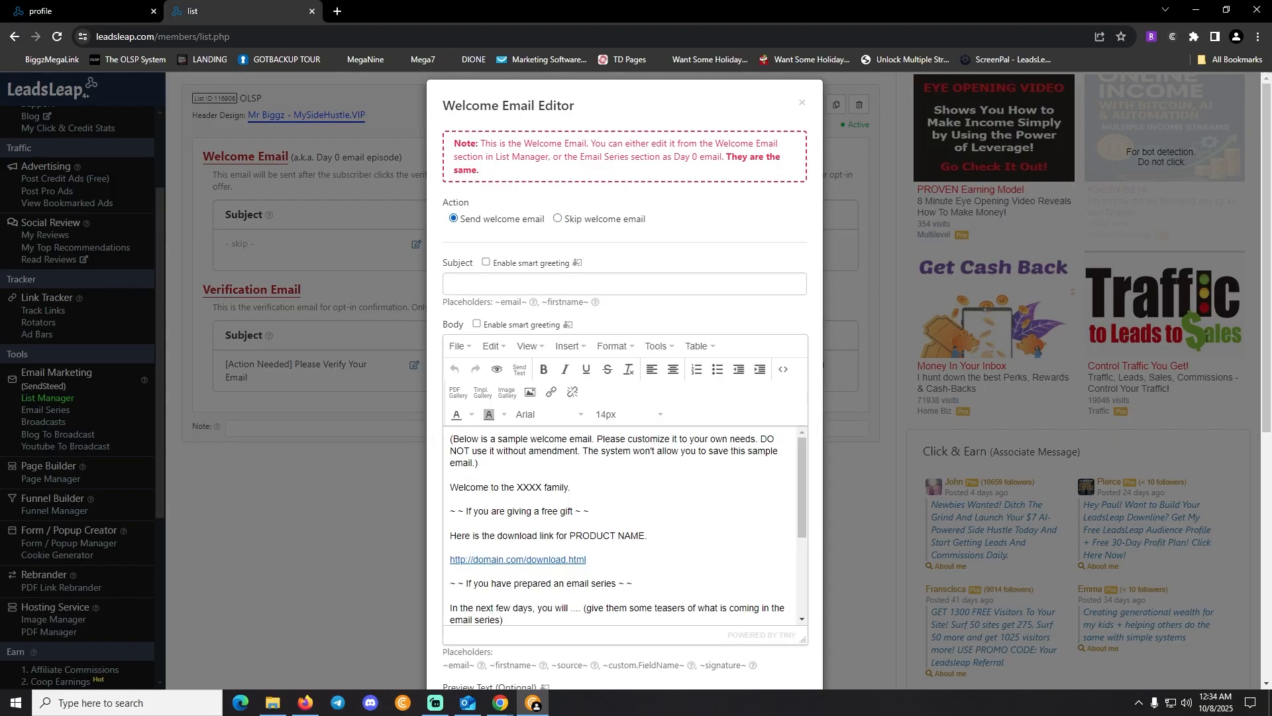
{"action": "left_click", "coordinate": [530, 283]}
{"action": "type", "text": "Thank you for joi"}
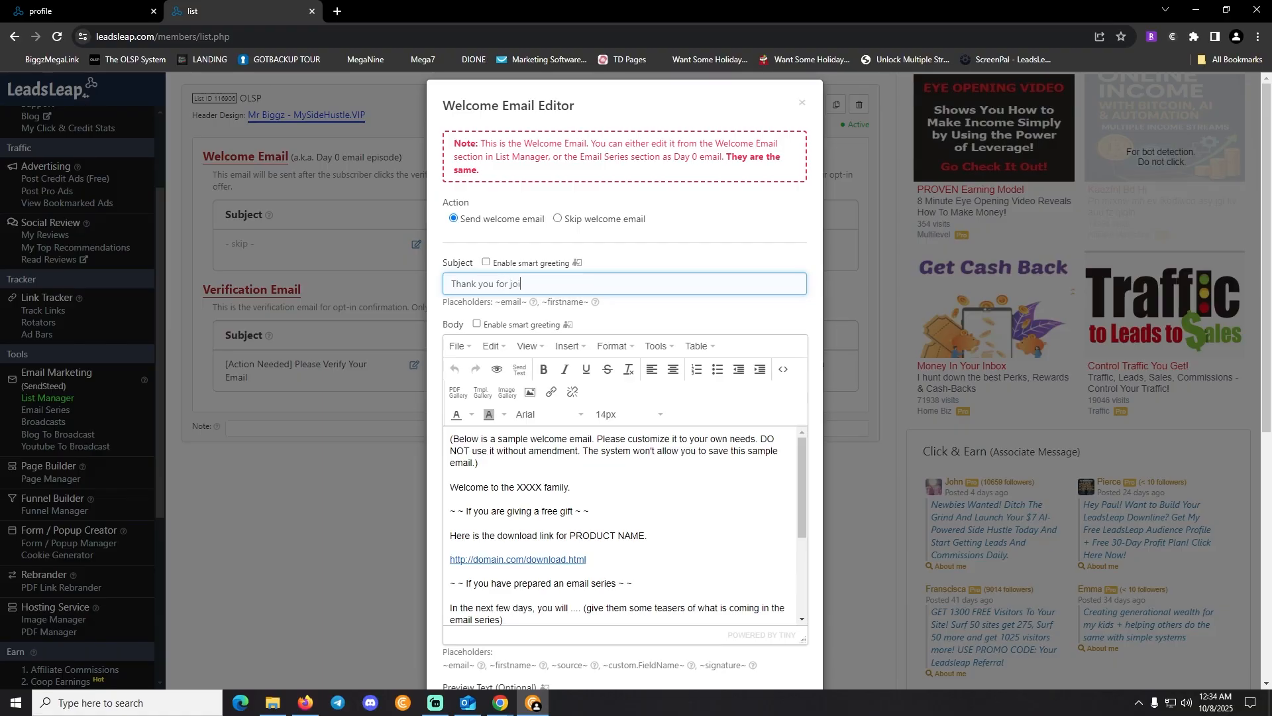
{"action": "type", "text": "ning my list"}
{"action": "left_click_drag", "start_coordinate": [542, 301], "coordinate": [589, 302]}
{"action": "key", "text": "ctrl+c"}
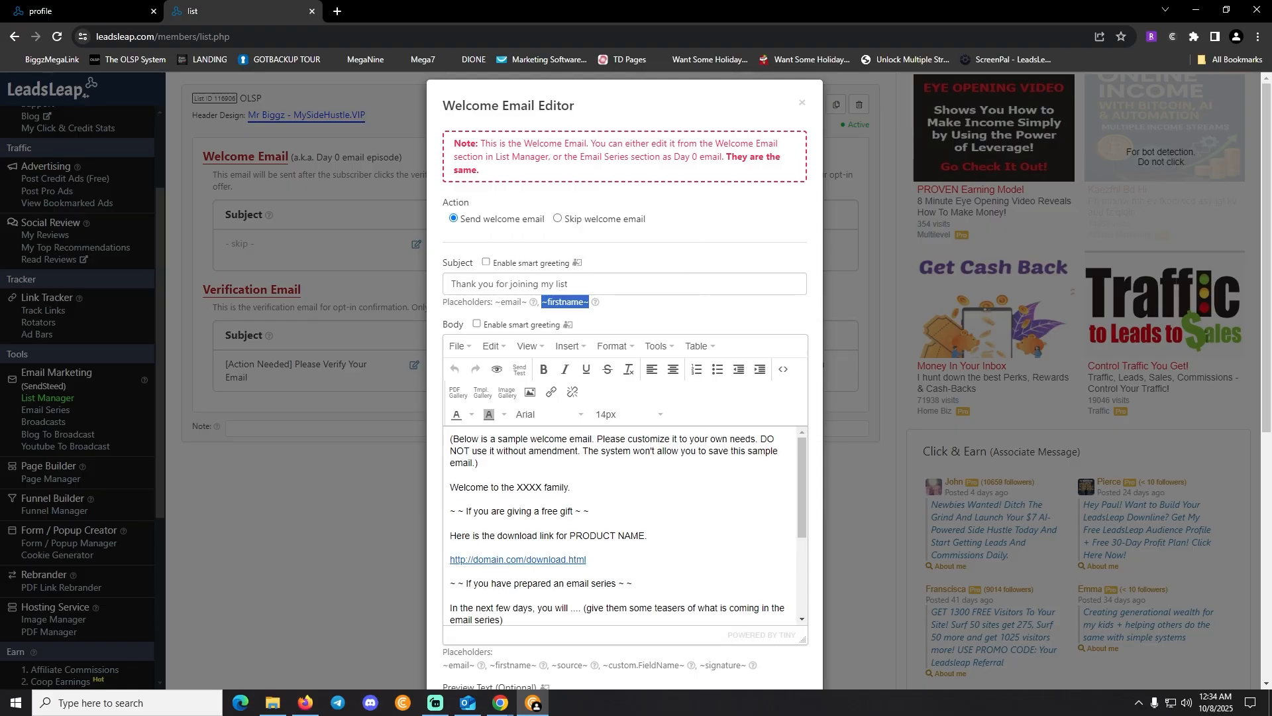
{"action": "left_click", "coordinate": [573, 284]}
{"action": "key", "text": "ctrl+v"}
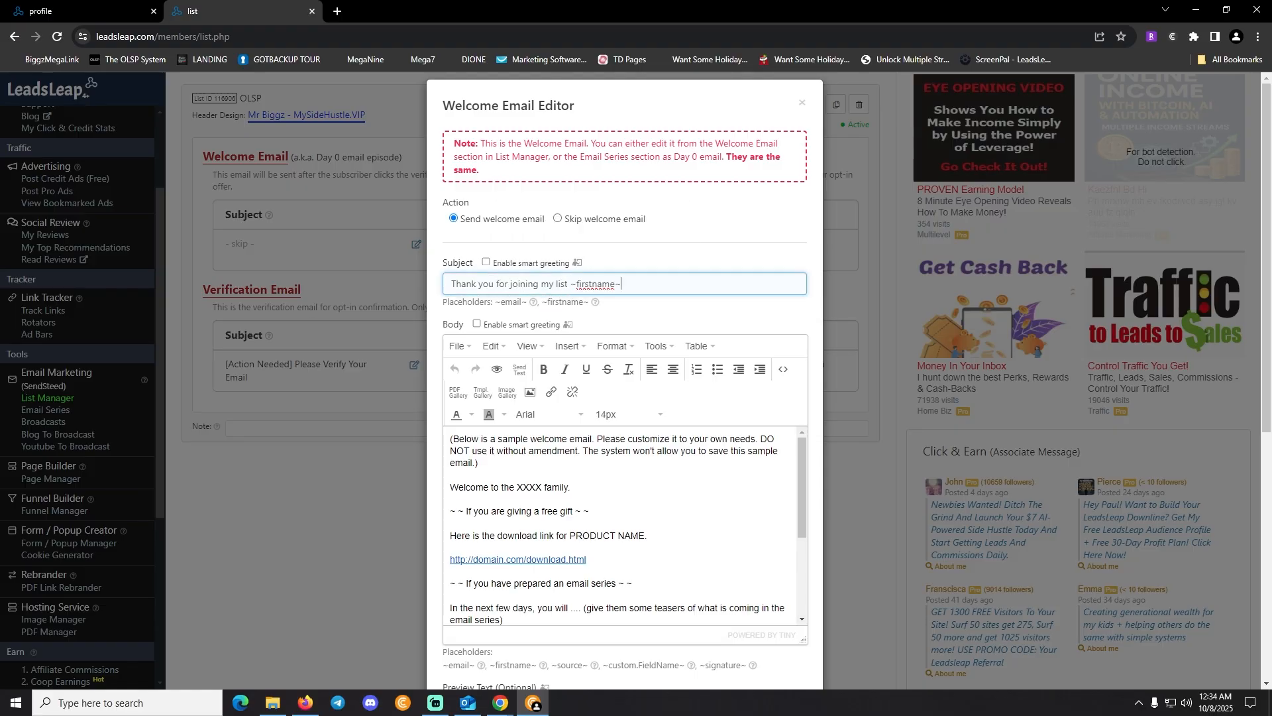
{"action": "left_click_drag", "start_coordinate": [623, 283], "coordinate": [449, 283]}
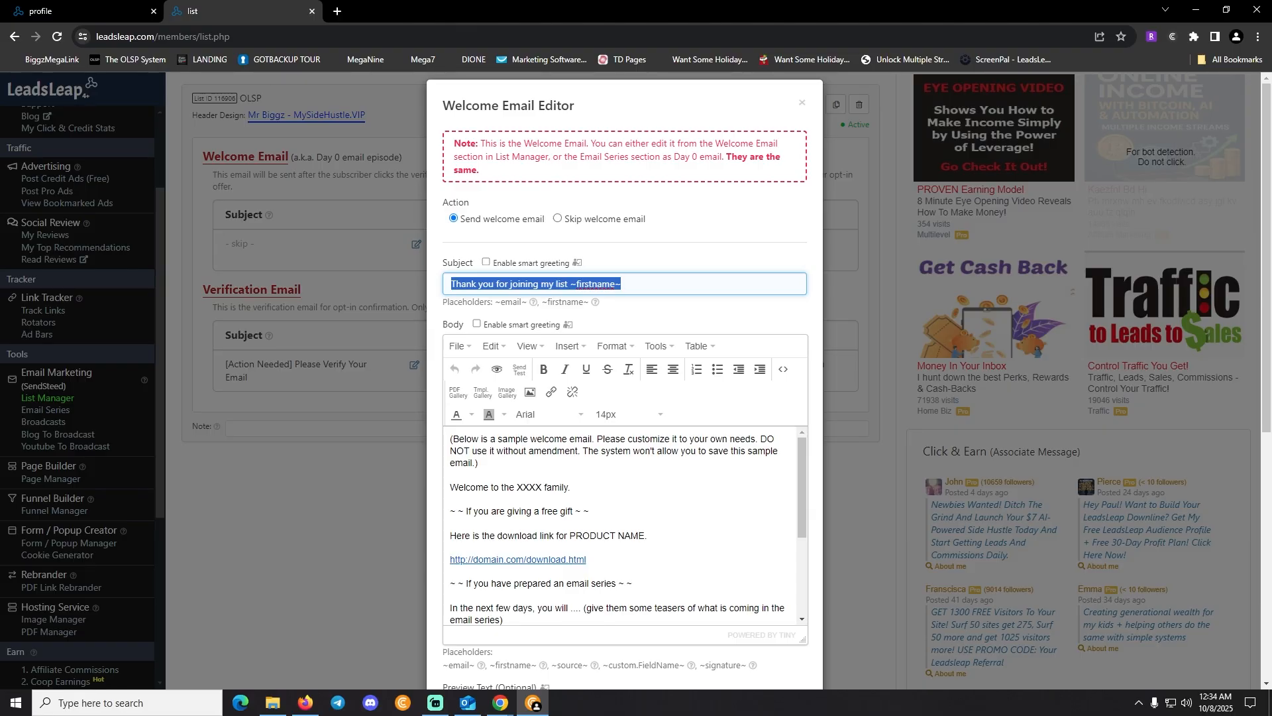
{"action": "scroll", "coordinate": [623, 523], "scroll_direction": "down", "scroll_amount": 3}
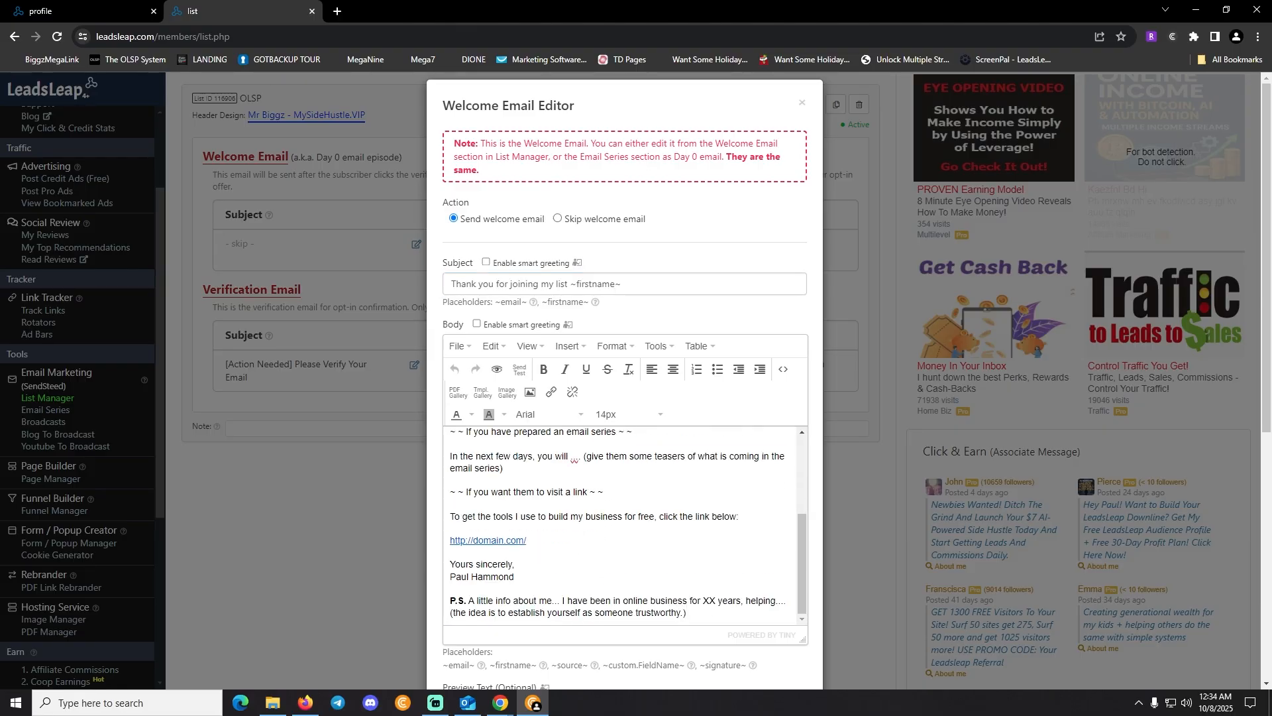
Replace the sample body with a thank-you for subscribing to the OLSP Promotion list and a help paragraph
{"action": "key", "text": "ctrl+a"}
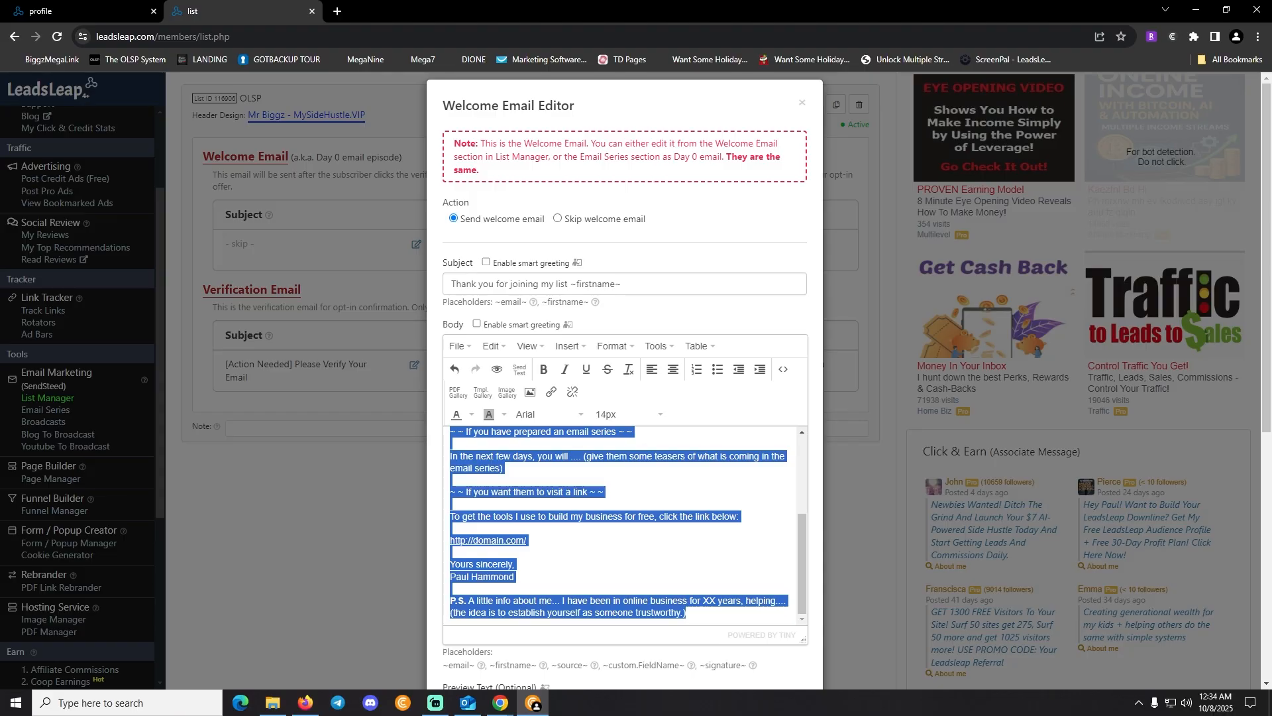
{"action": "type", "text": "Thank you for sub"}
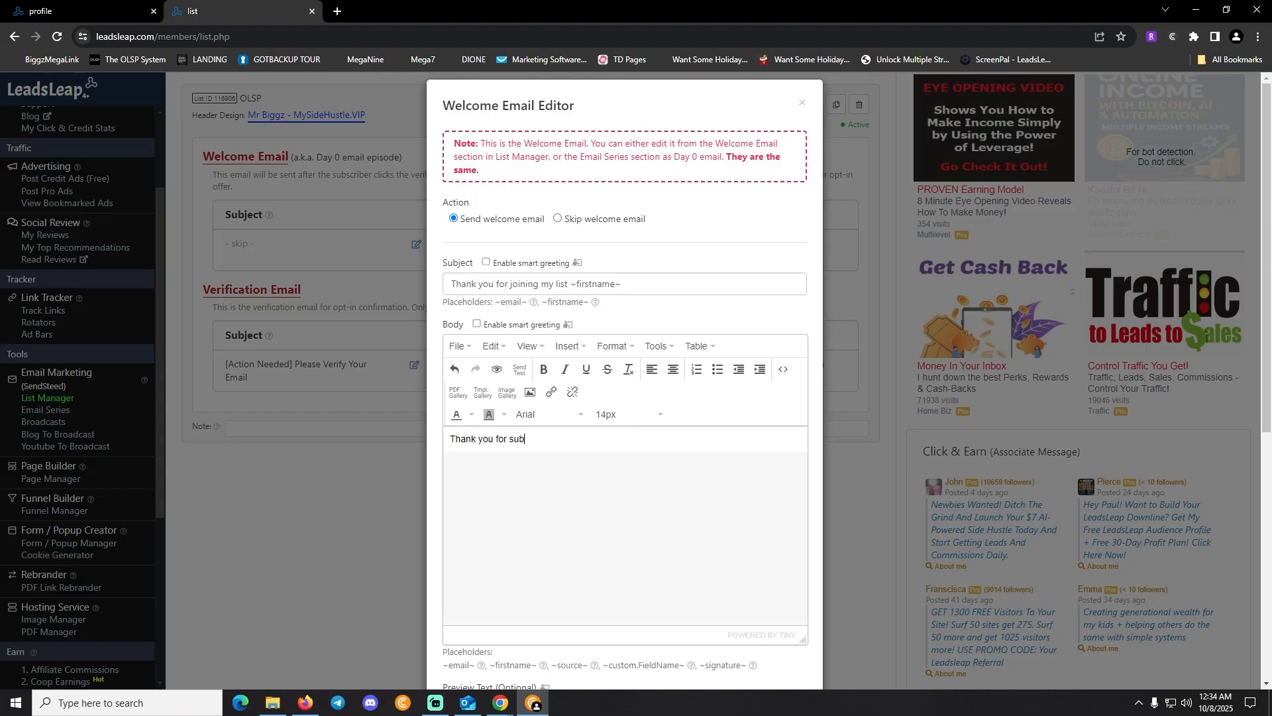
{"action": "type", "text": "scribing to my email list for OLSP P"}
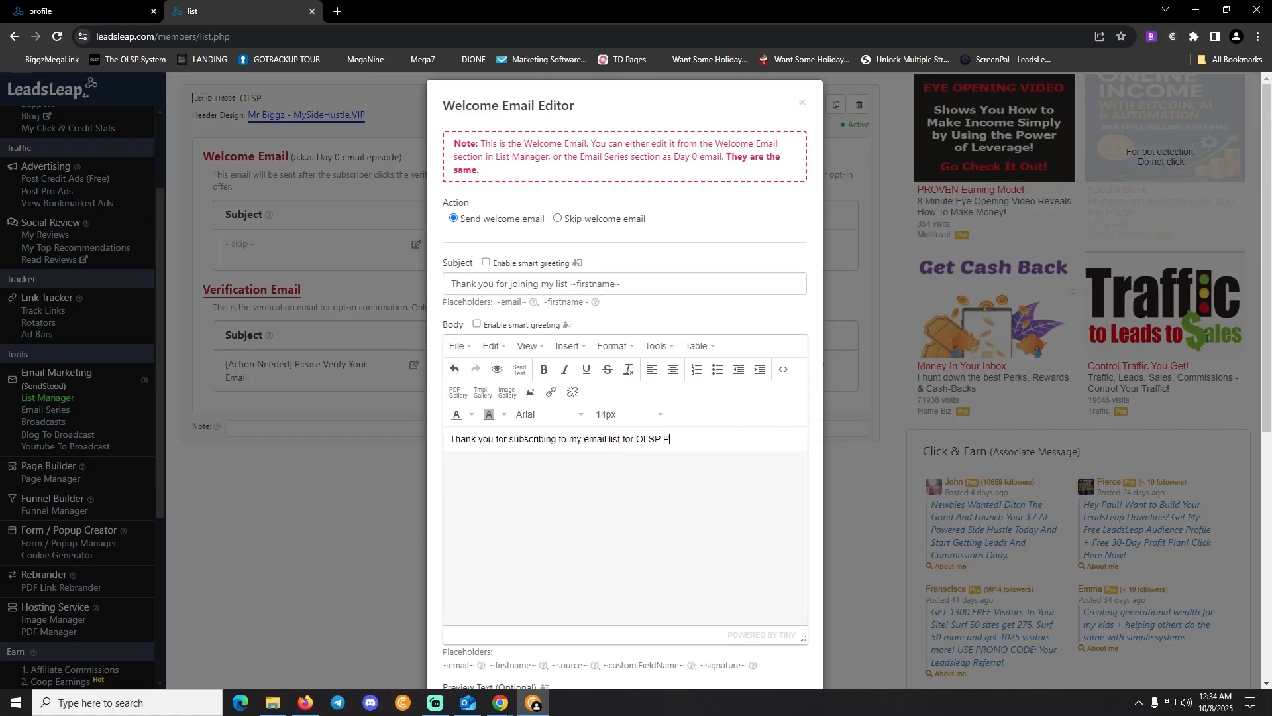
{"action": "type", "text": "romotion!"}
{"action": "key", "text": "Return"}
{"action": "type", "text": "I"}
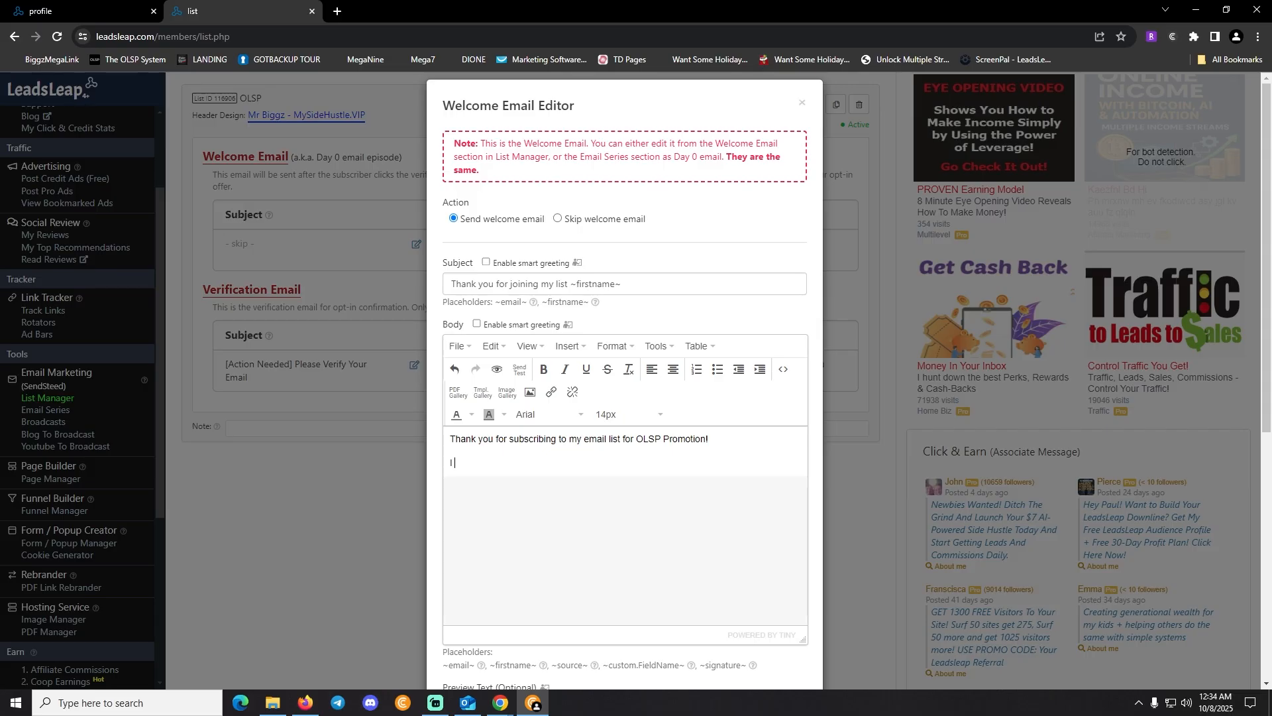
{"action": "type", "text": " want to HELP YOU succeed in any "}
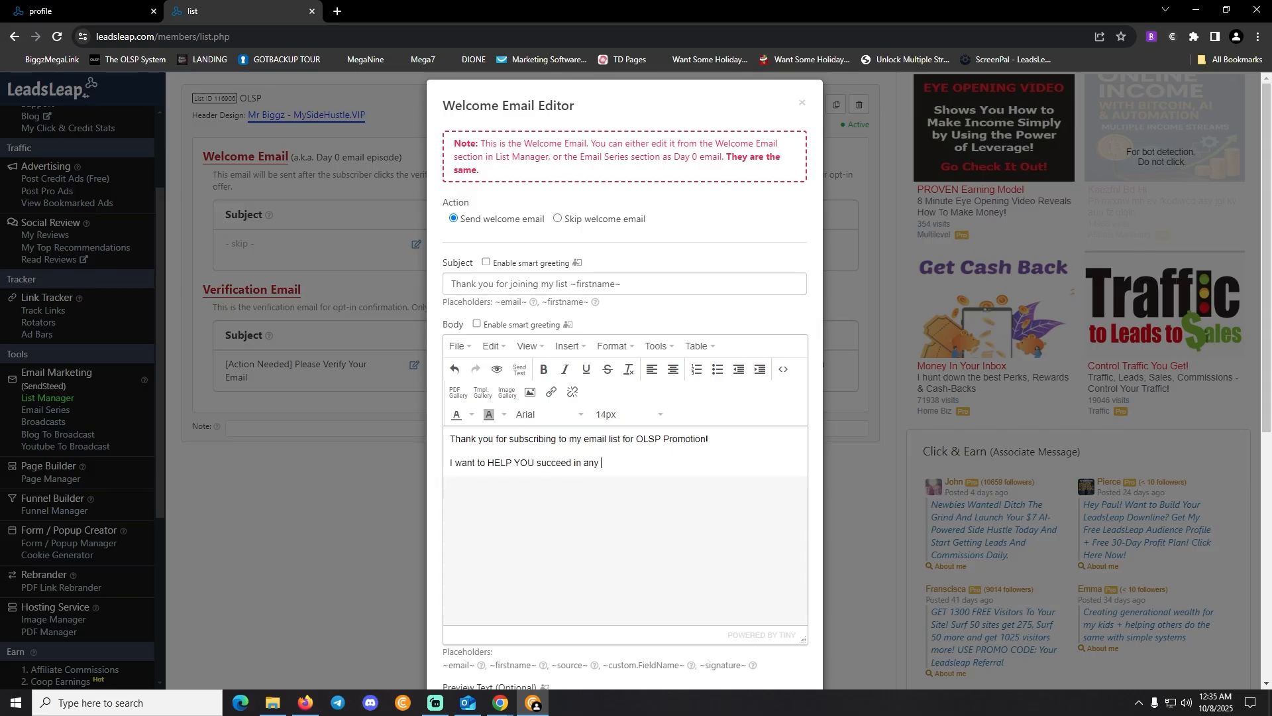
{"action": "type", "text": "way that I can, so I hope you find value in these e"}
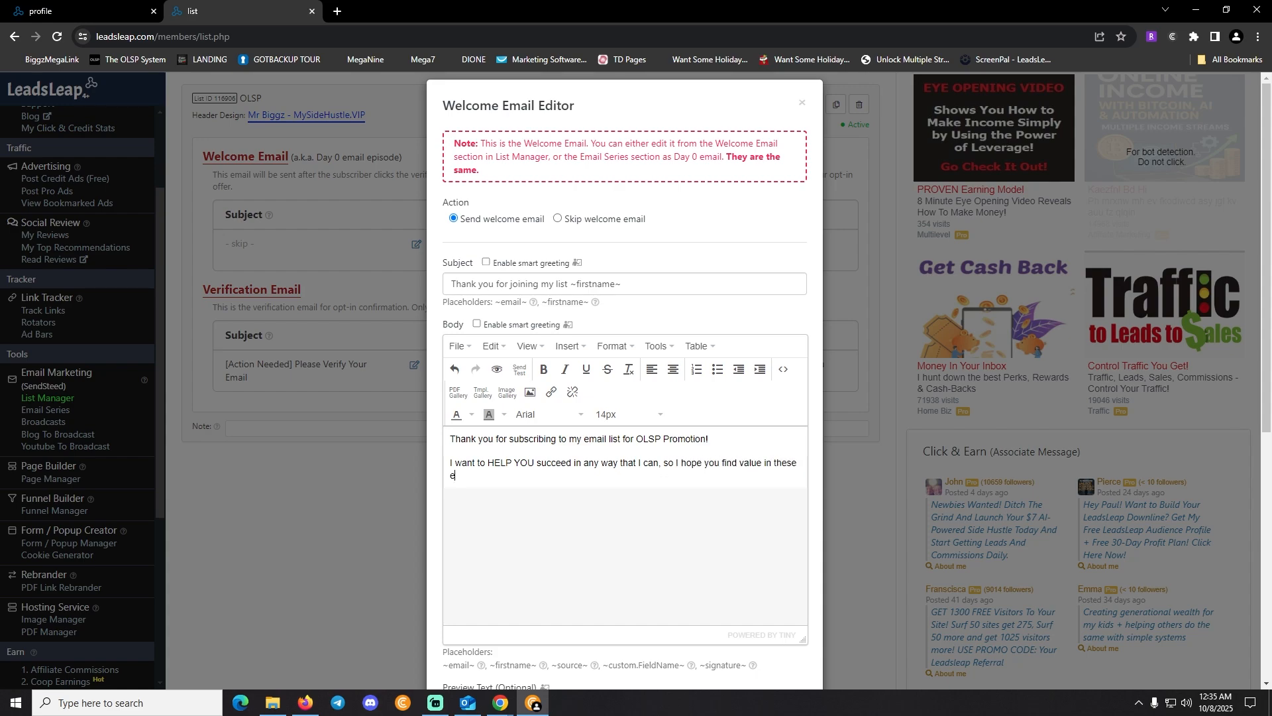
{"action": "type", "text": "mails."}
{"action": "key", "text": "Return"}
Add the MegaLink paragraph, a 'CLICK HERE FOR DIRECT ACCESS' line and the closing sign-off
{"action": "type", "text": "If"}
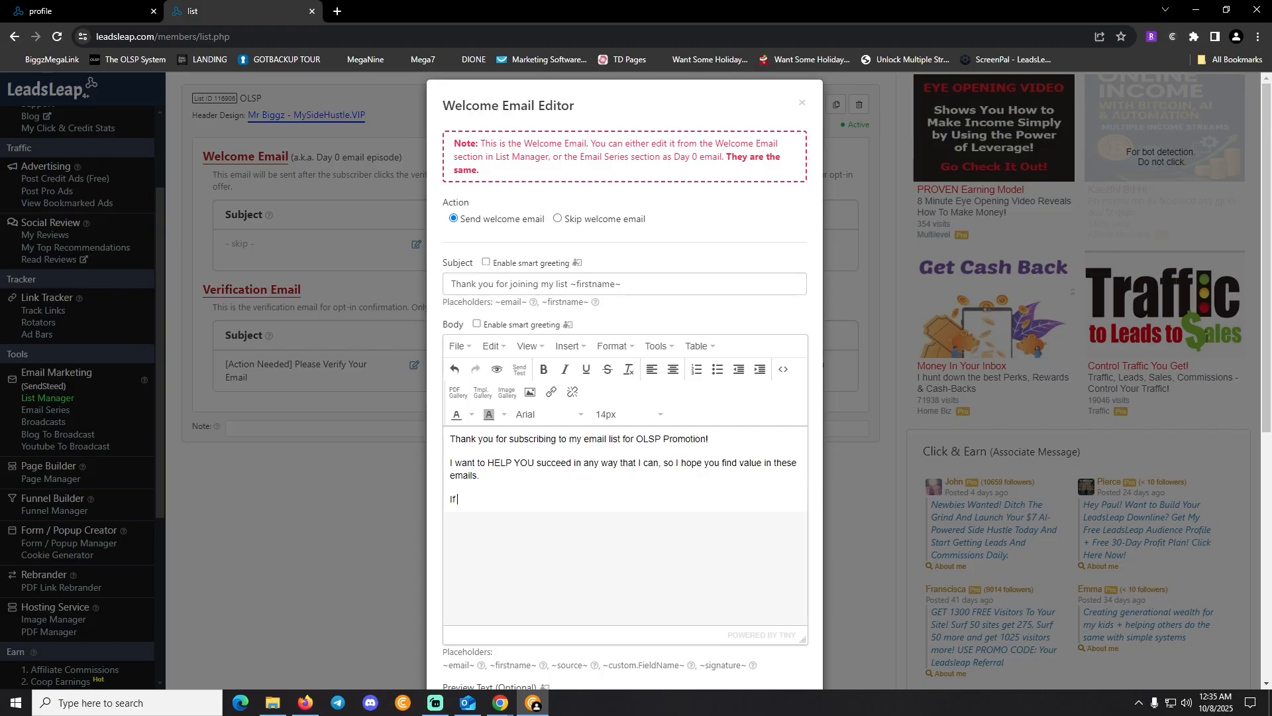
{"action": "type", "text": " you haven't gitten"}
{"action": "key", "text": "BackSpace"}
{"action": "key", "text": "BackSpace"}
{"action": "key", "text": "BackSpace"}
{"action": "type", "text": "otten"}
{"action": "type", "text": "your MegaLink yet here is"}
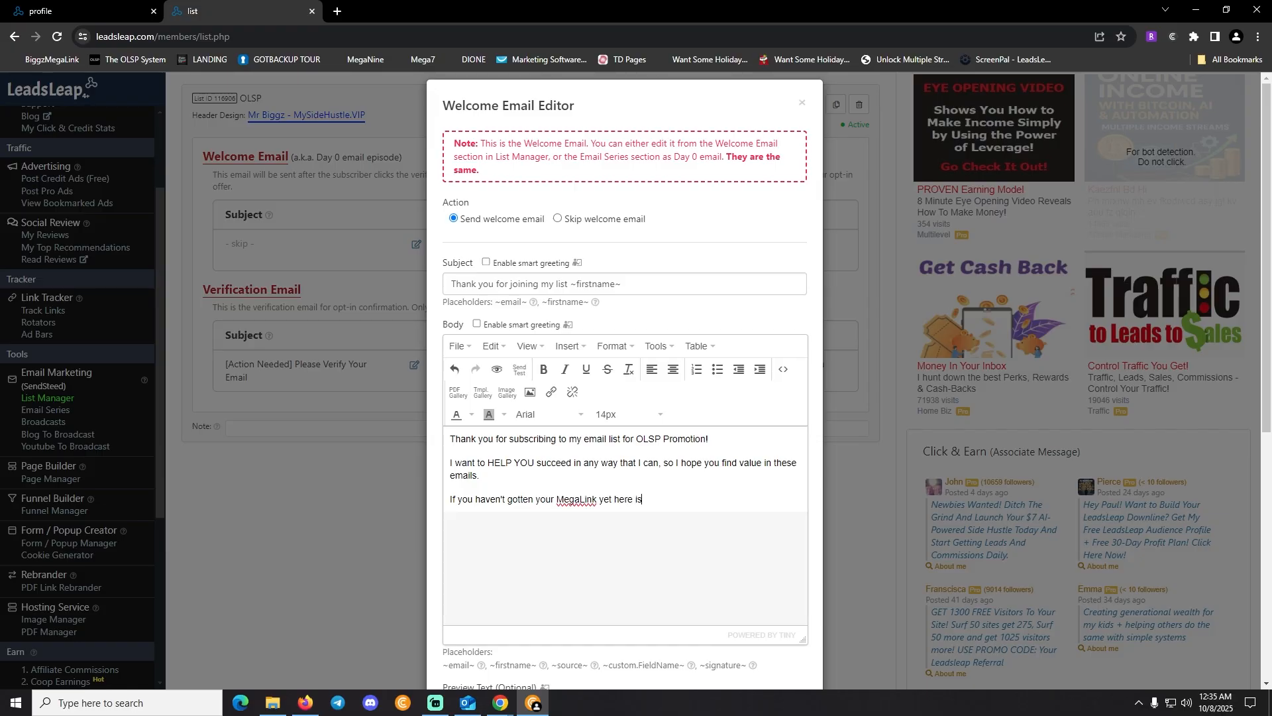
{"action": "type", "text": " how you get it."}
{"action": "key", "text": "Return"}
{"action": "type", "text": "CLICK HERE FOR "}
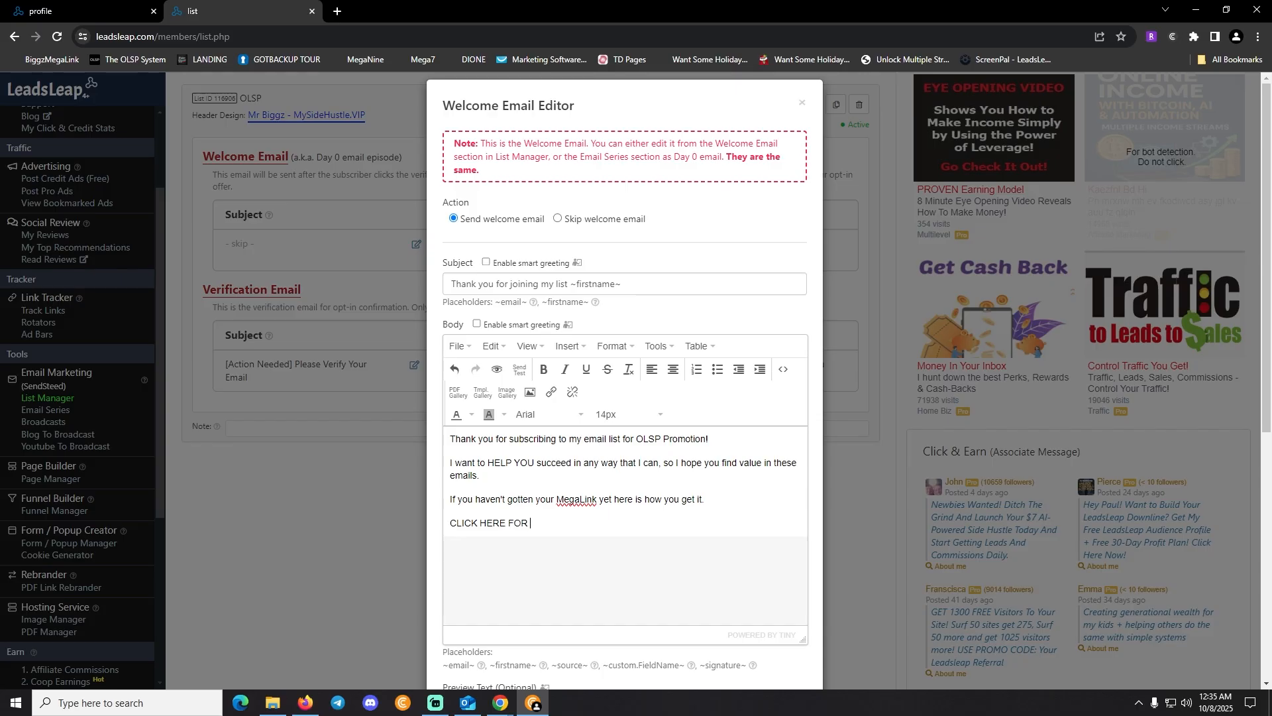
{"action": "type", "text": "DIRECT ACCESS"}
{"action": "key", "text": "Return"}
{"action": "type", "text": "Hope to hear f"}
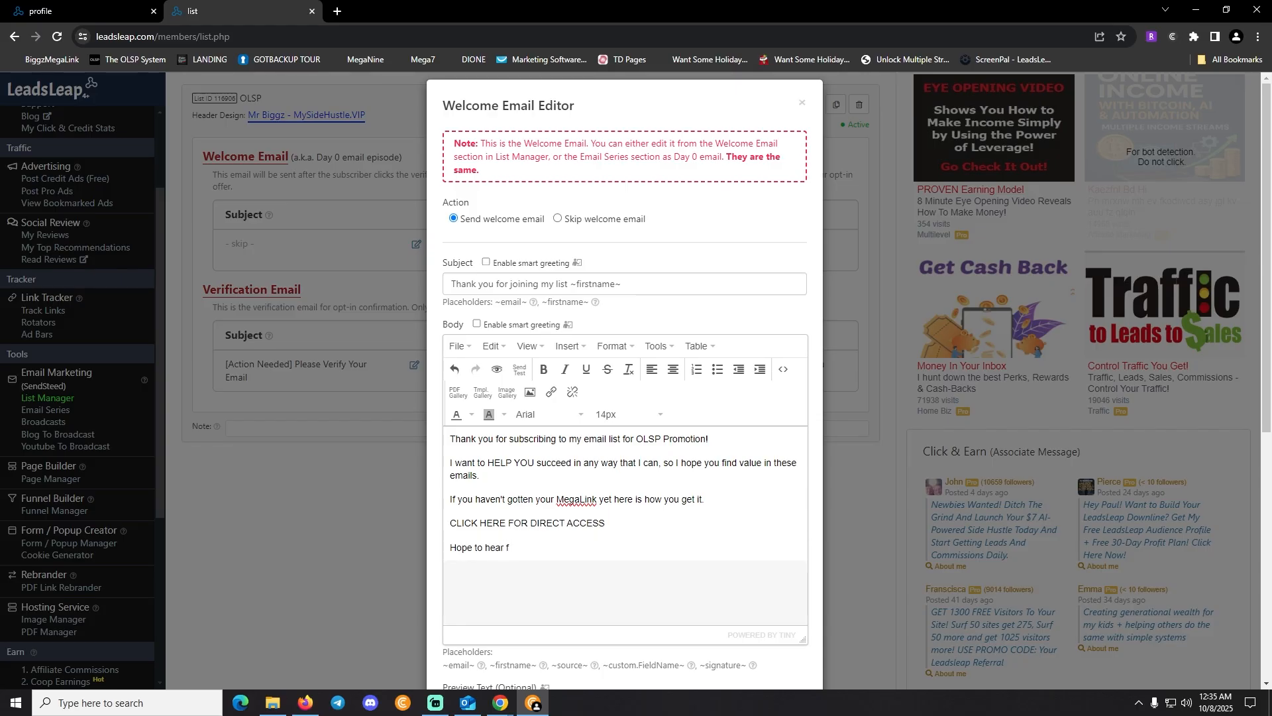
{"action": "type", "text": "rom you soon, so I can send you my welcome packe"}
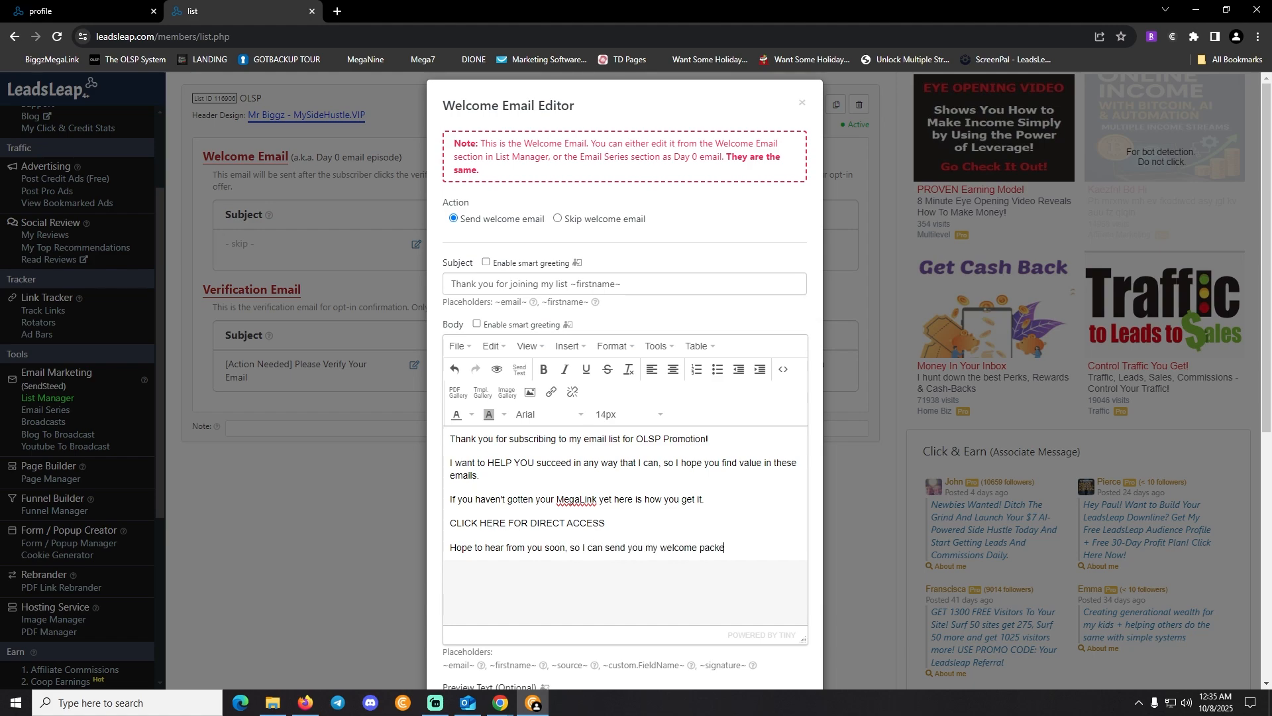
{"action": "type", "text": "t when you become a mem"}
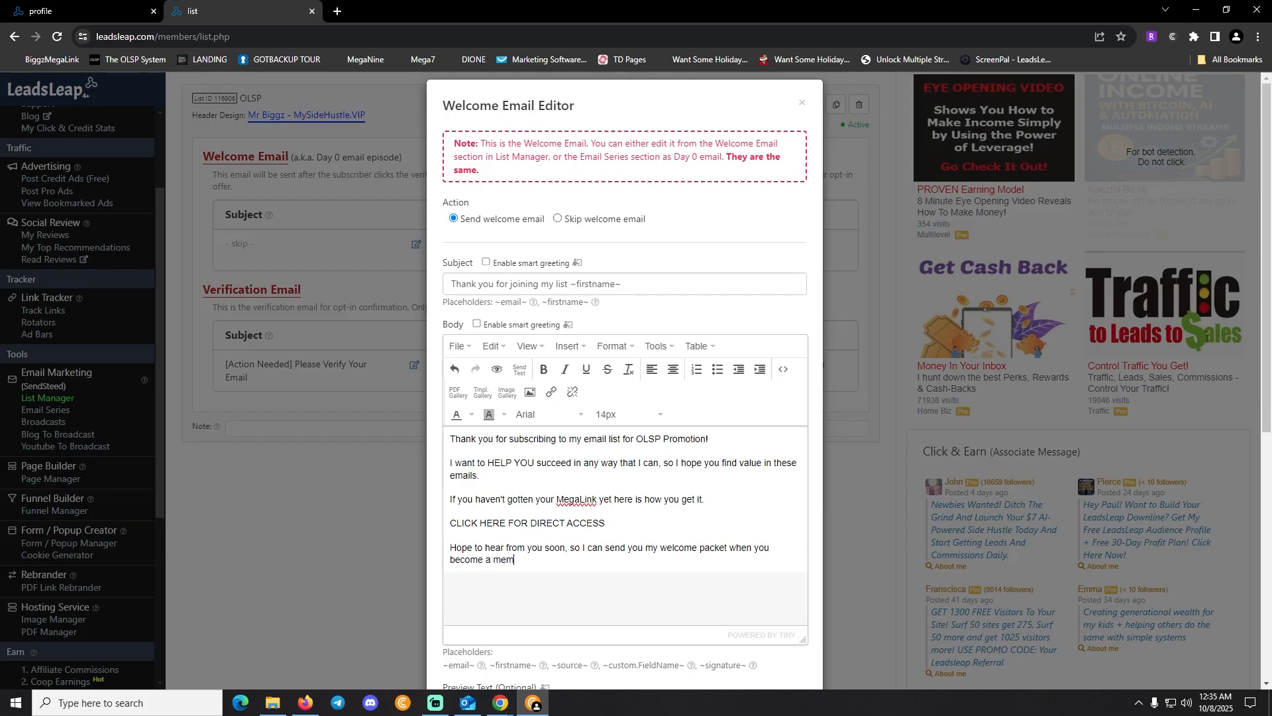
{"action": "type", "text": "ber of the OLSP System"}
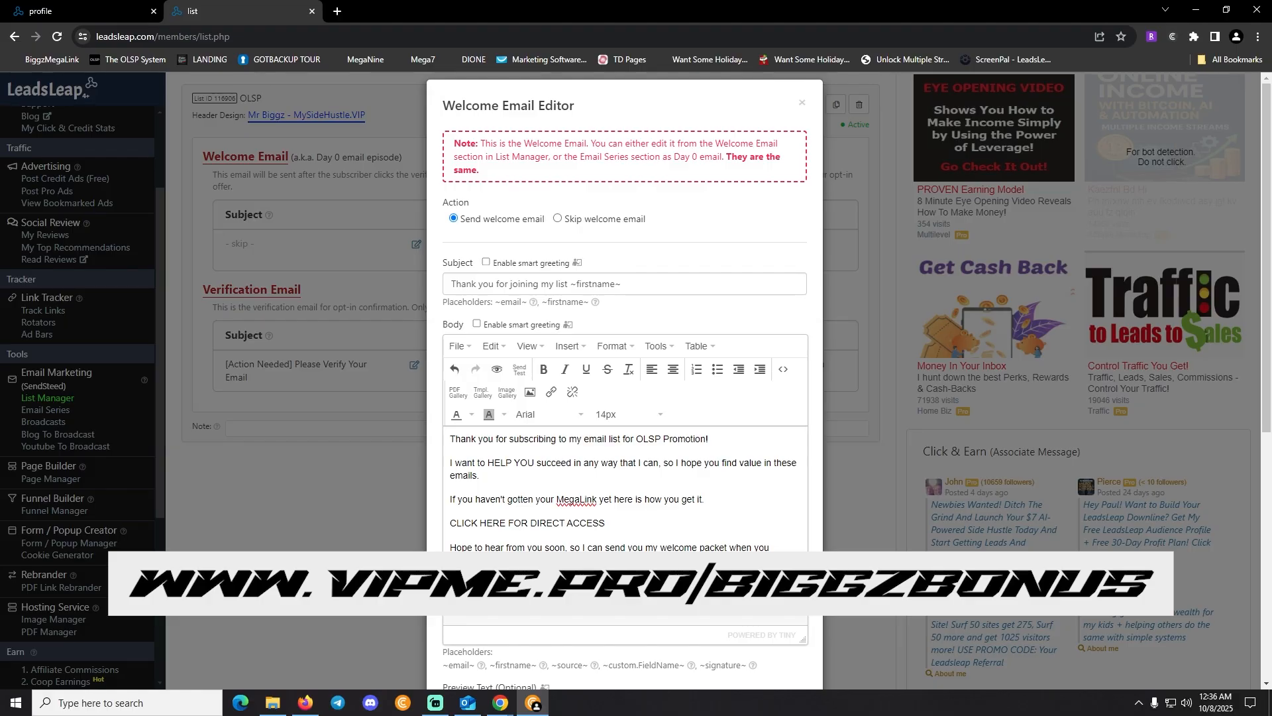
Copy the MegaLink address from the OLSP System dashboard and return to the email
{"action": "mouse_move", "coordinate": [500, 702]}
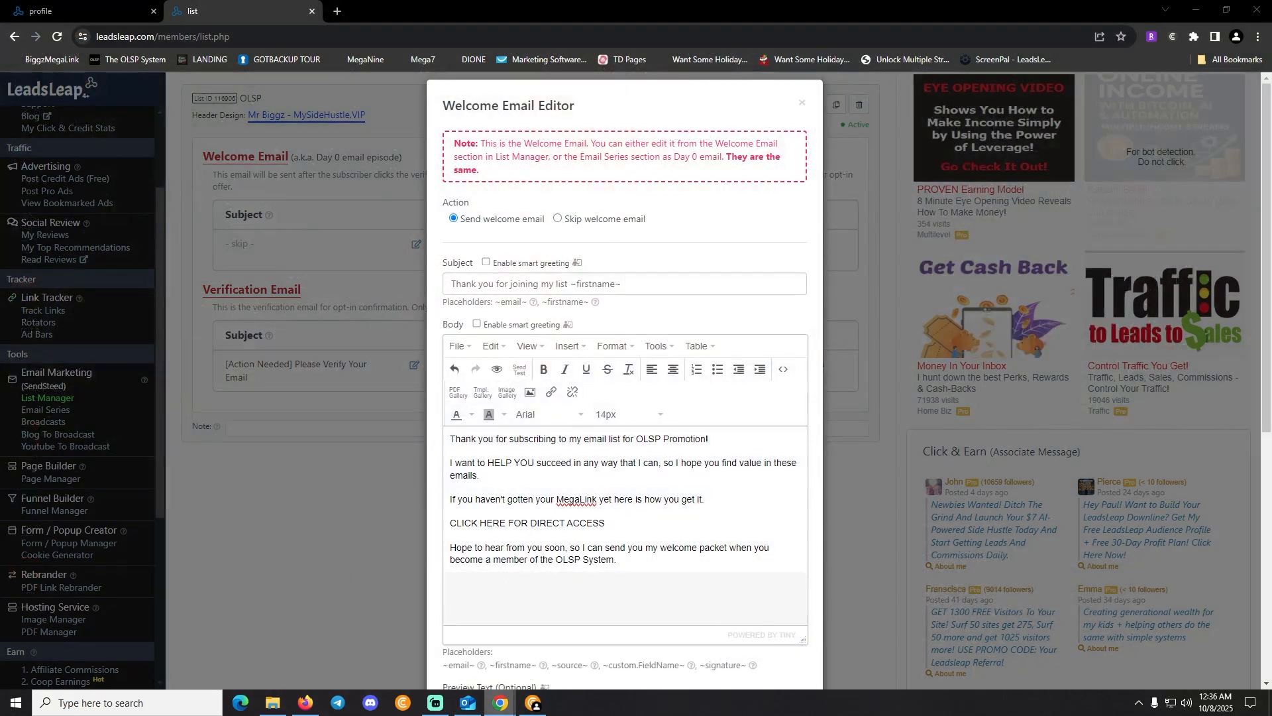
{"action": "left_click", "coordinate": [499, 636]}
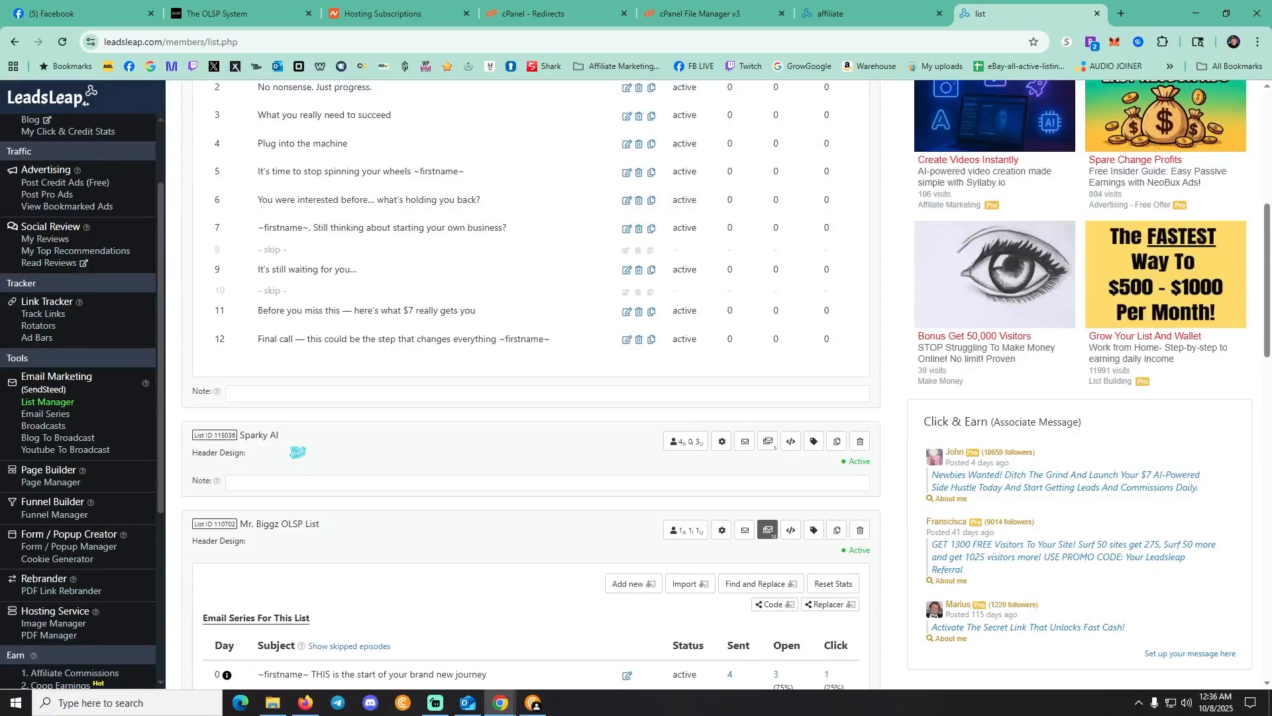
{"action": "left_click", "coordinate": [232, 13]}
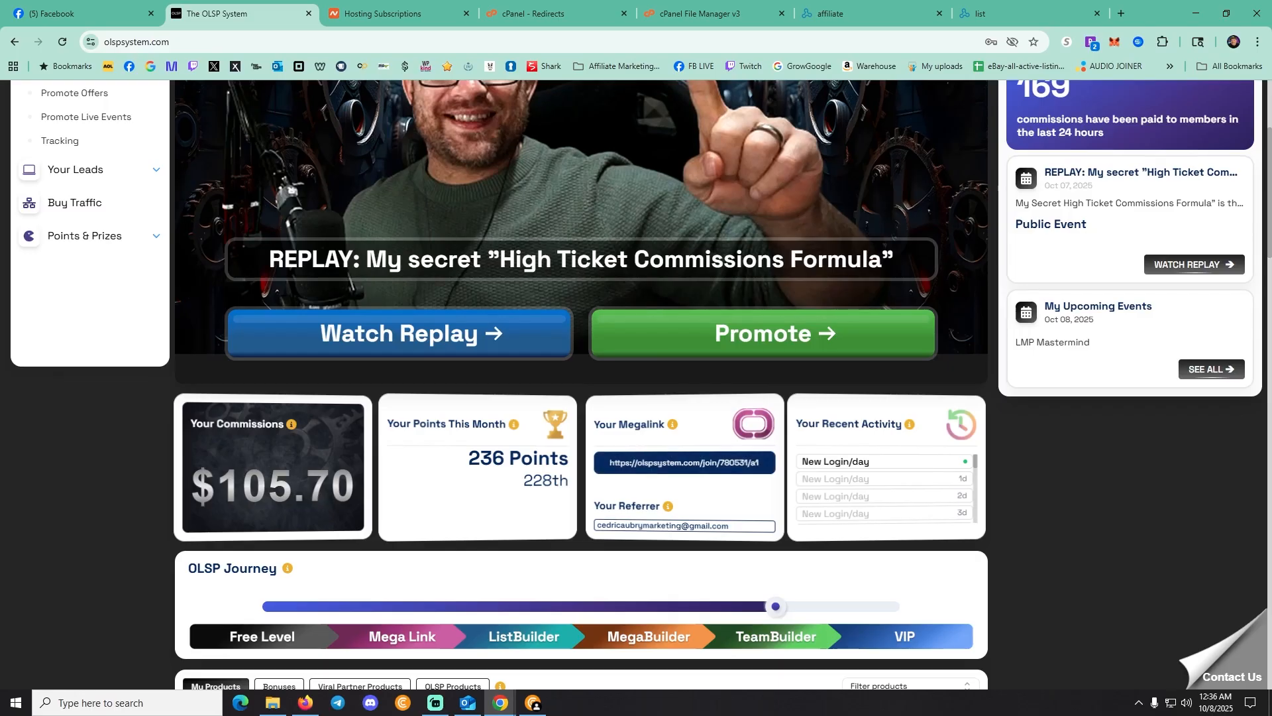
{"action": "left_click", "coordinate": [683, 462]}
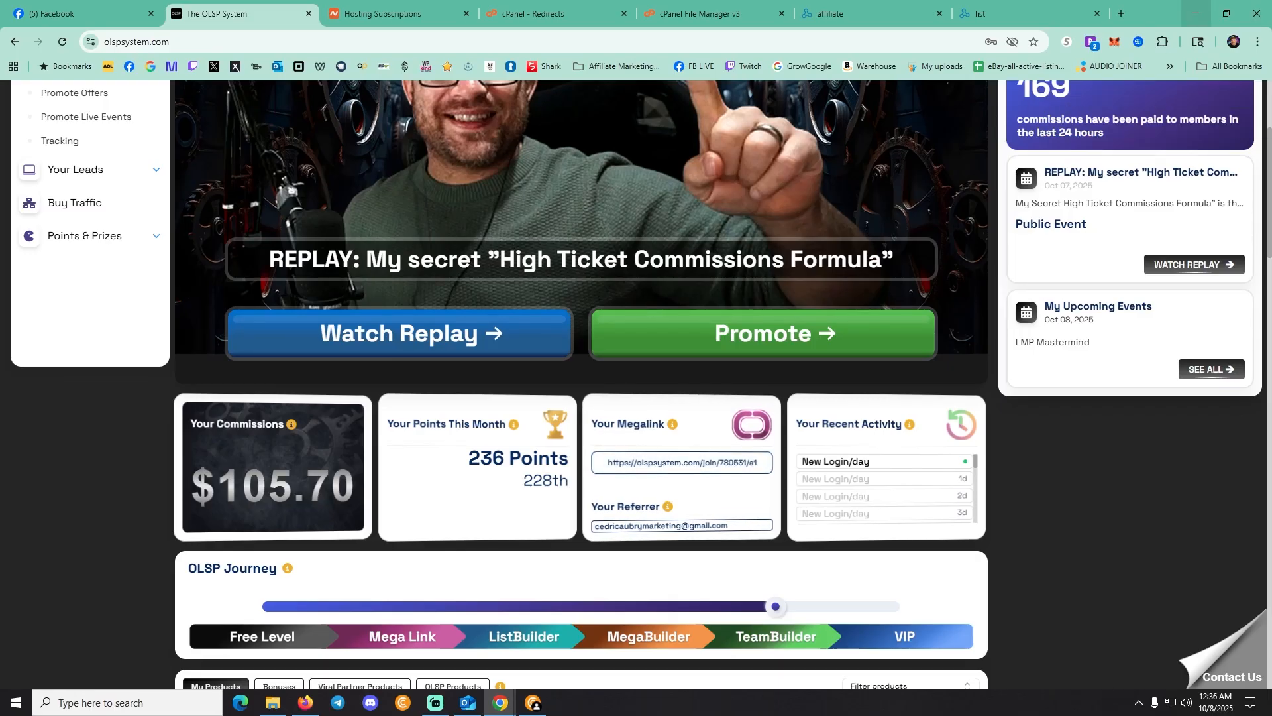
{"action": "left_click", "coordinate": [1196, 14]}
Link 'CLICK HERE FOR DIRECT ACCESS' to the pasted MegaLink with an invite title, opening in a new window
{"action": "left_click_drag", "start_coordinate": [606, 523], "coordinate": [450, 523]}
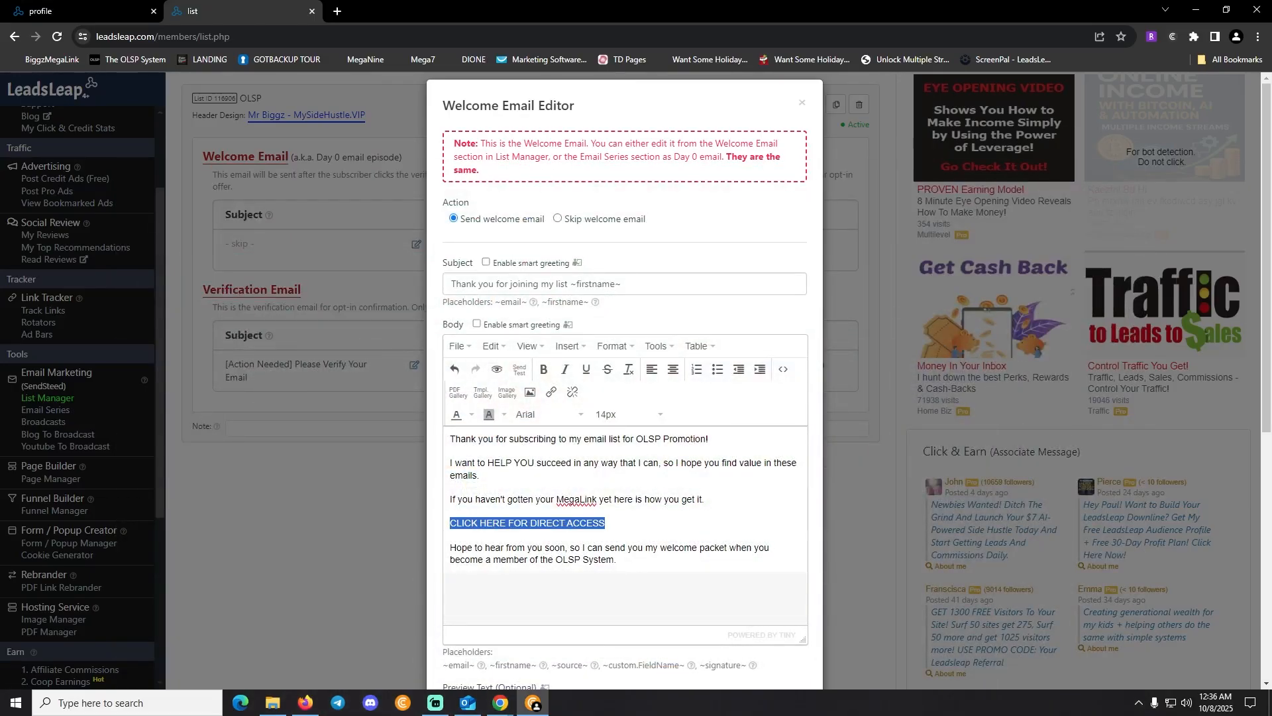
{"action": "left_click", "coordinate": [550, 392]}
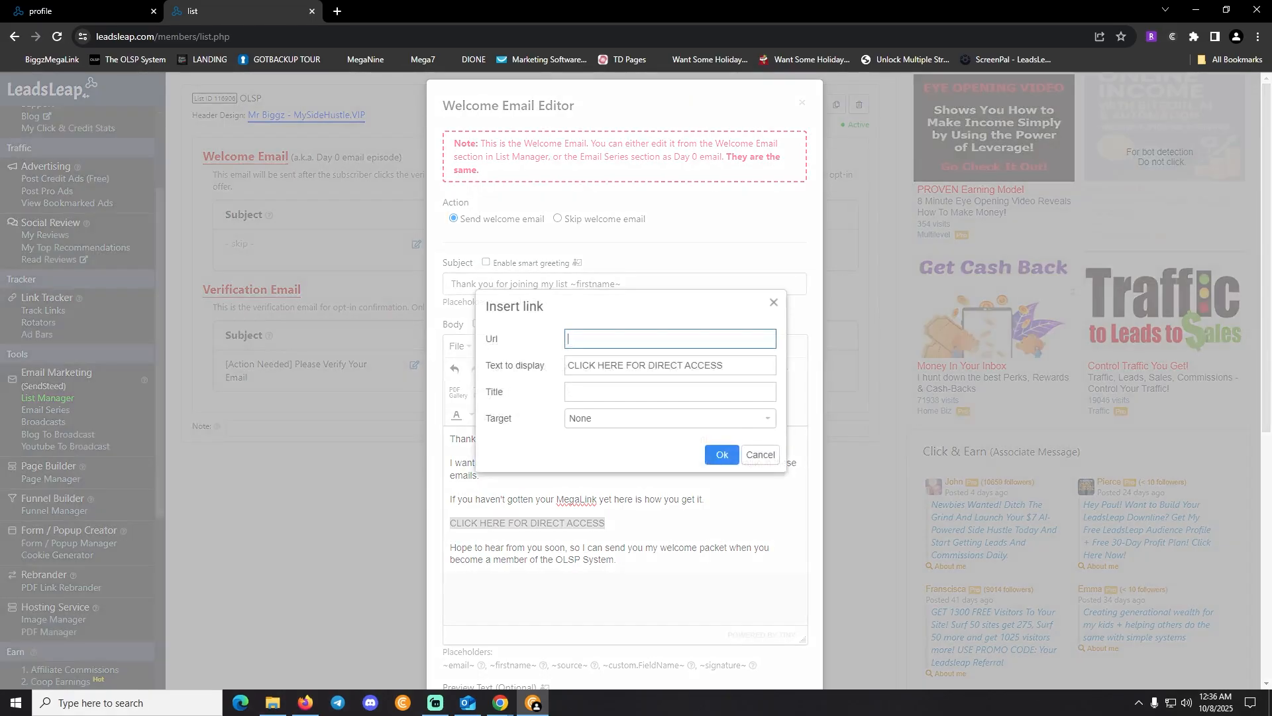
{"action": "key", "text": "ctrl+v"}
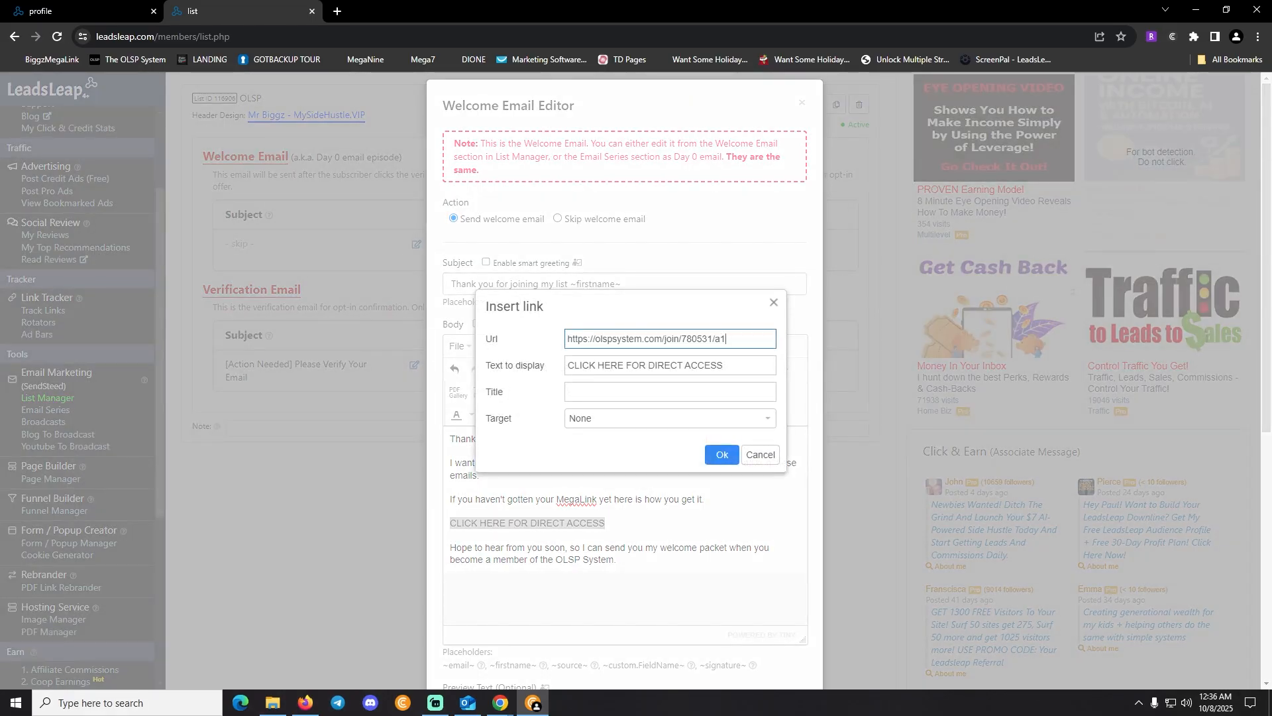
{"action": "left_click", "coordinate": [583, 391]}
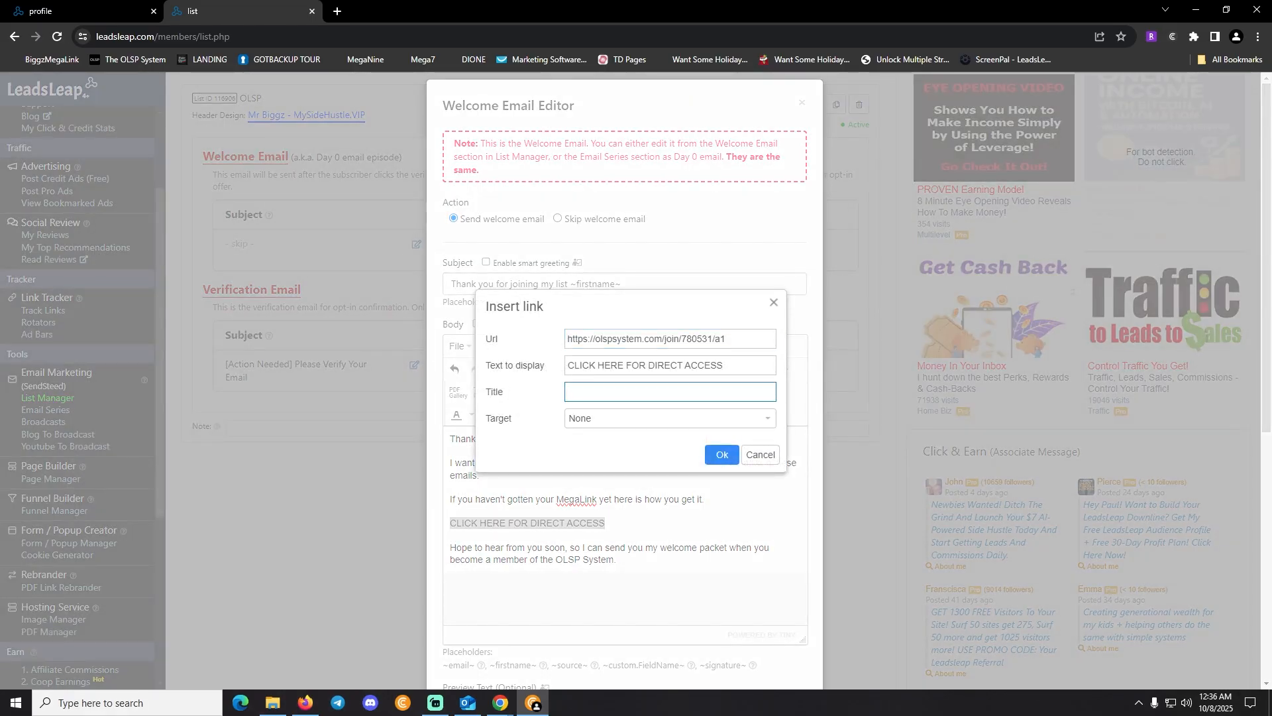
{"action": "type", "text": "Paul Hammond's OLSP MegaLink Invite"}
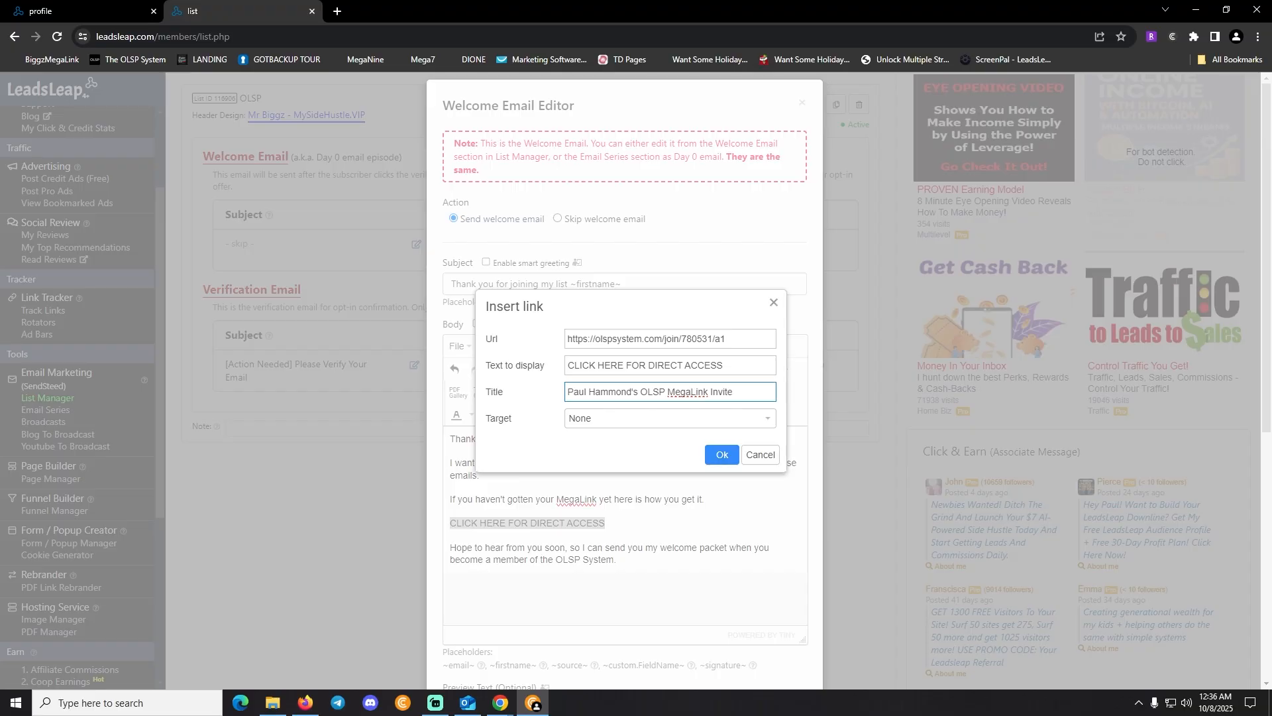
{"action": "left_click", "coordinate": [670, 418]}
{"action": "left_click", "coordinate": [599, 459]}
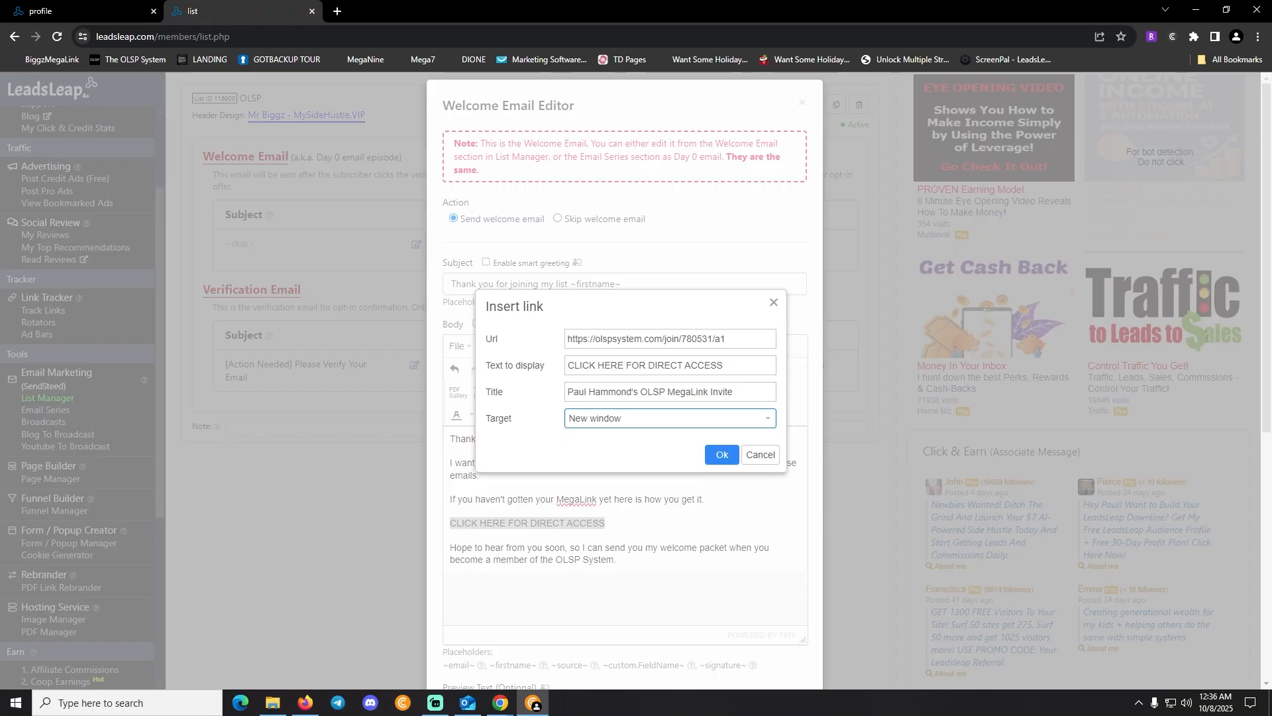
{"action": "left_click", "coordinate": [723, 455]}
{"action": "scroll", "coordinate": [625, 397], "scroll_direction": "down", "scroll_amount": 6}
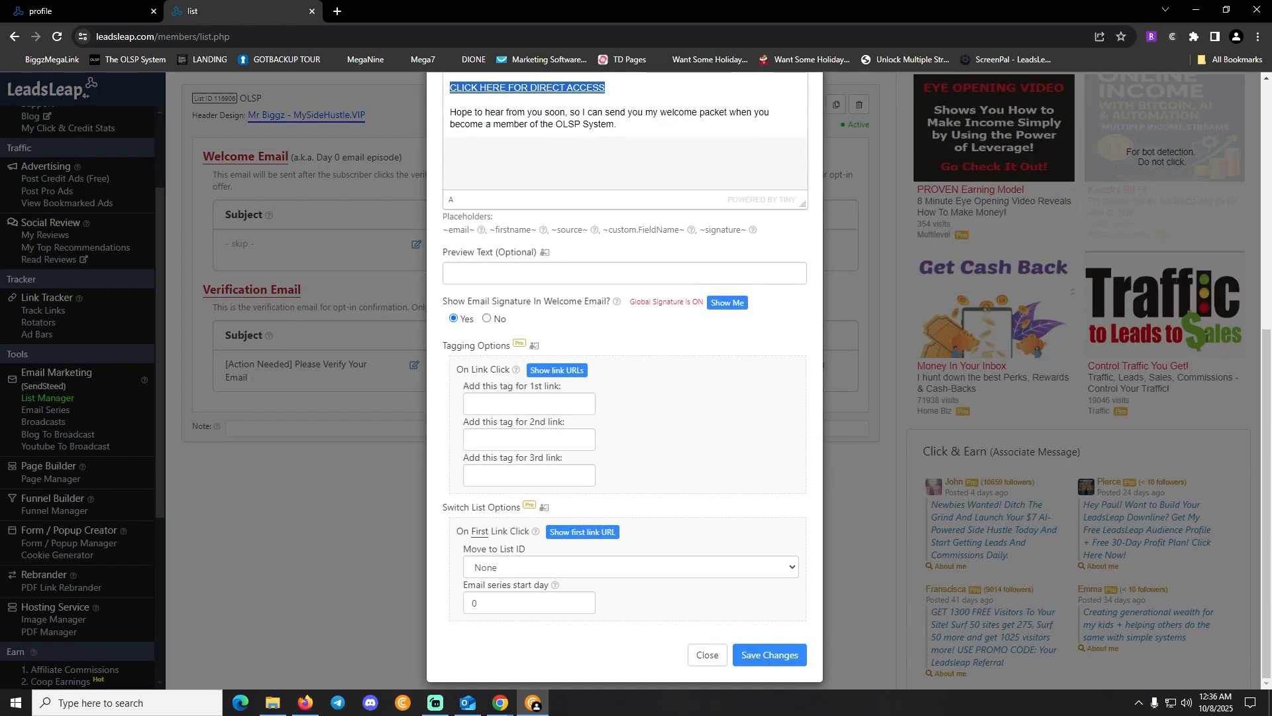
Enter preview text 'Have you gotten your access to lifetime commission yet?', fixing the 'commision' typo
{"action": "scroll", "coordinate": [625, 397], "scroll_direction": "up", "scroll_amount": 6}
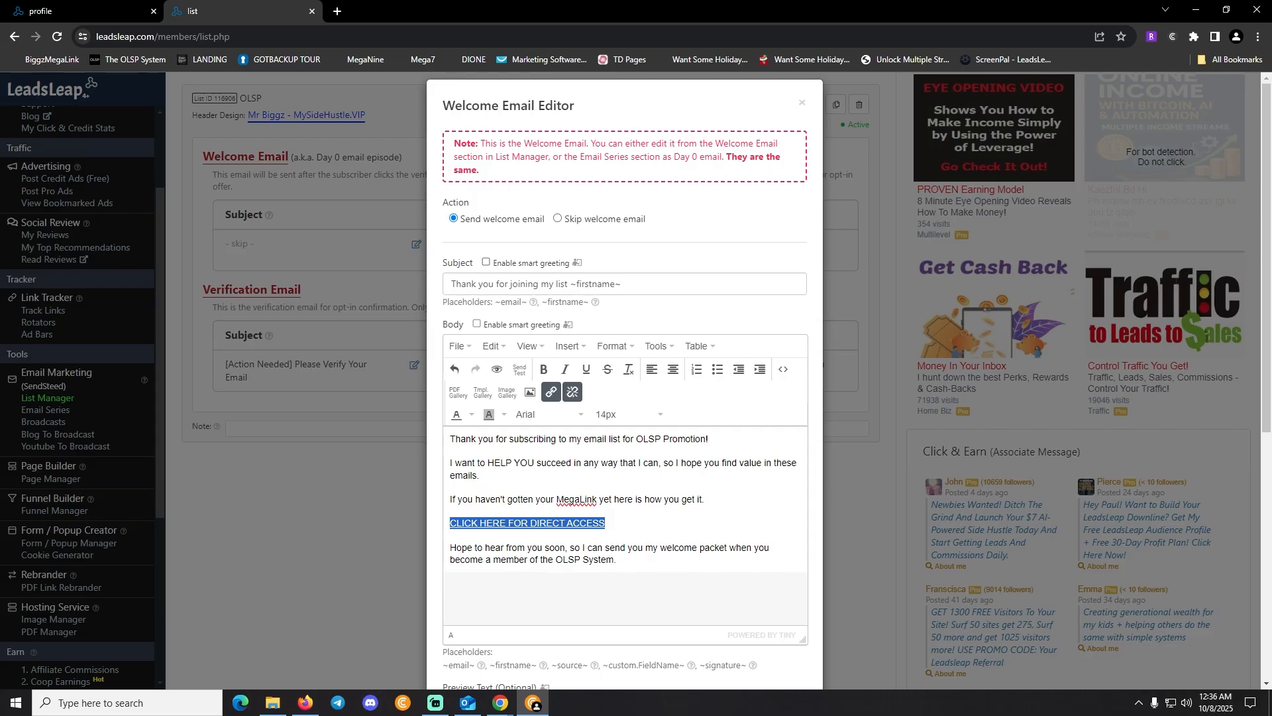
{"action": "scroll", "coordinate": [625, 397], "scroll_direction": "down", "scroll_amount": 3}
{"action": "left_click", "coordinate": [625, 488]}
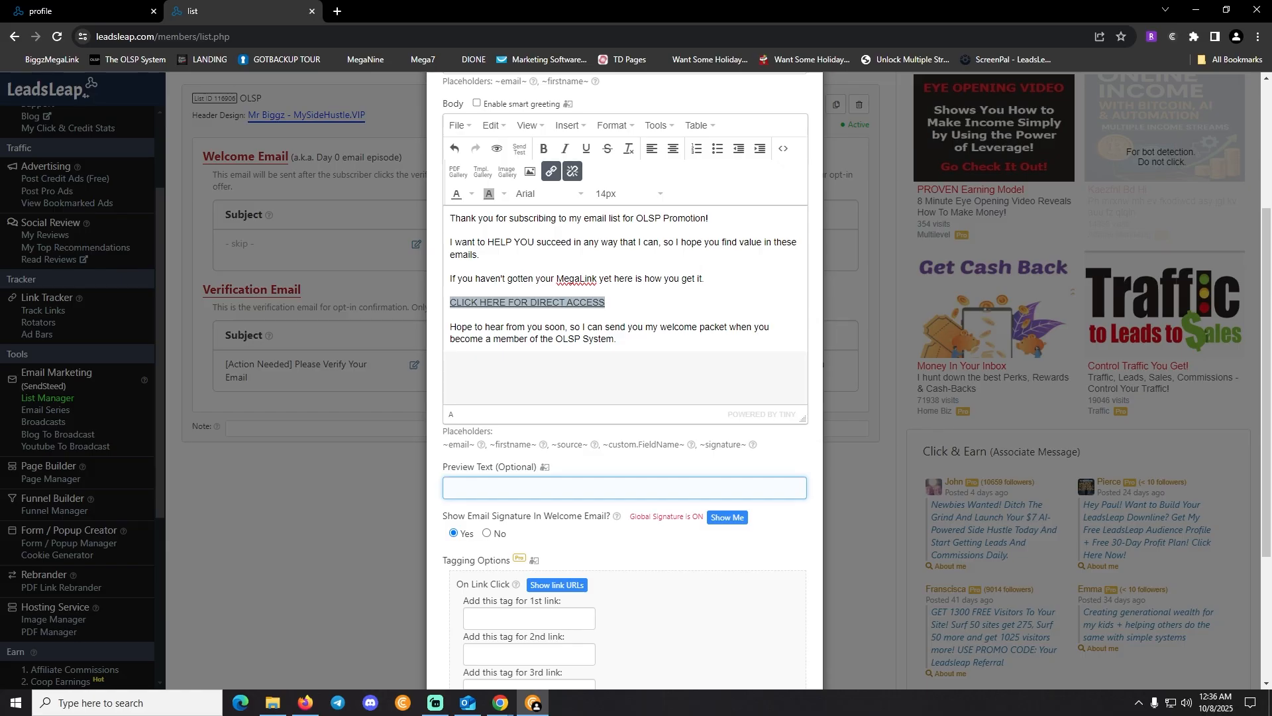
{"action": "type", "text": "Have you gotten your access to lifetime commision"}
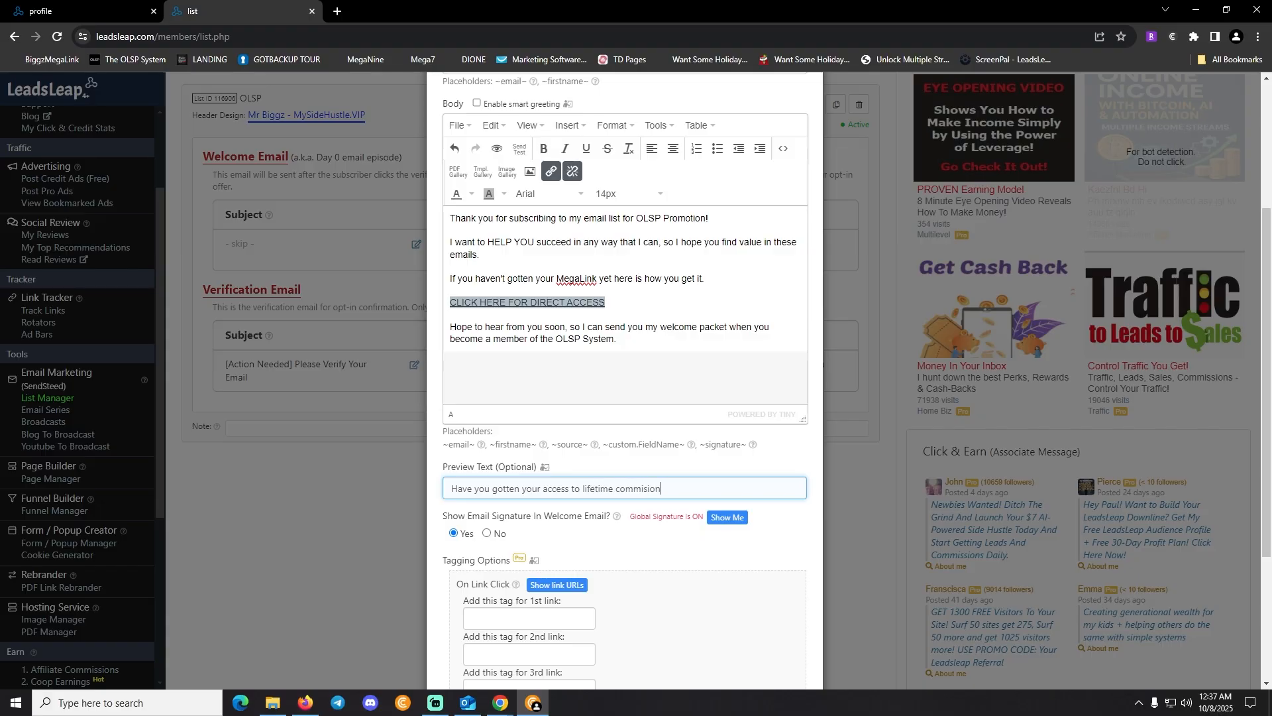
{"action": "key", "text": "BackSpace"}
{"action": "key", "text": "BackSpace"}
{"action": "key", "text": "BackSpace"}
{"action": "type", "text": "sion yet?"}
{"action": "scroll", "coordinate": [625, 378], "scroll_direction": "down", "scroll_amount": 3}
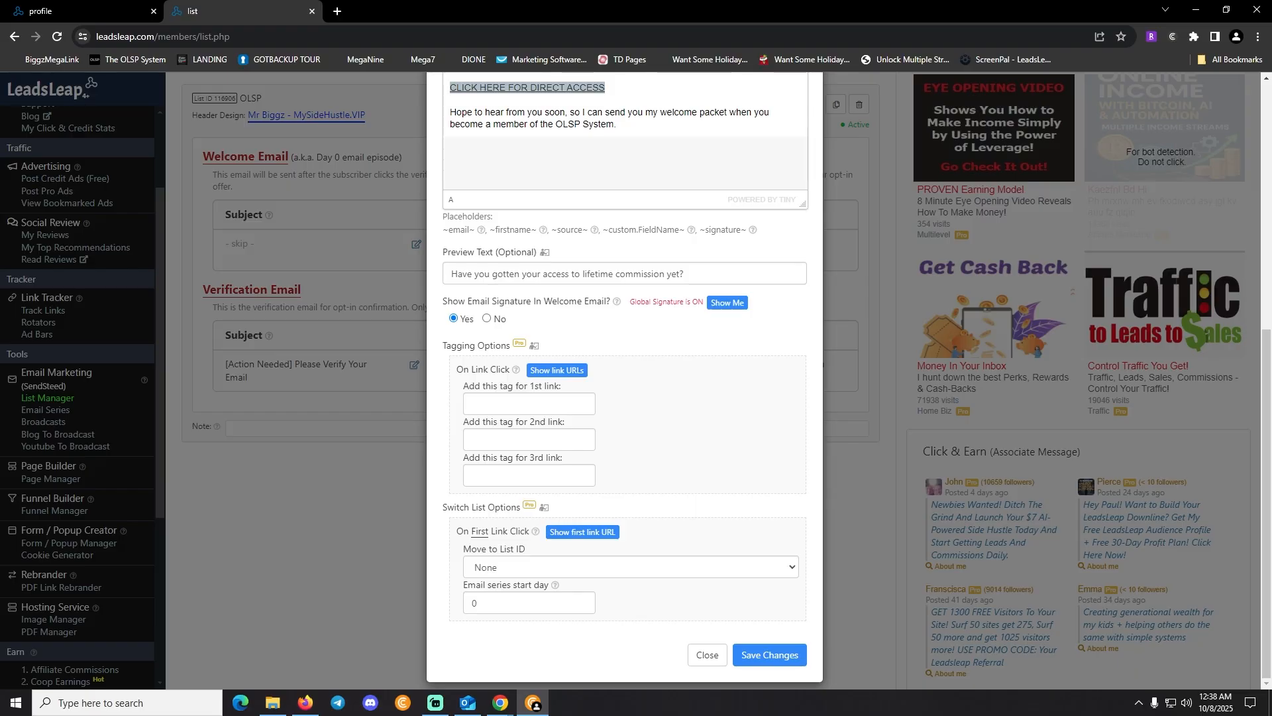
Save the OLSP list's updated welcome email and dismiss the Changes saved preview
{"action": "left_click", "coordinate": [769, 655]}
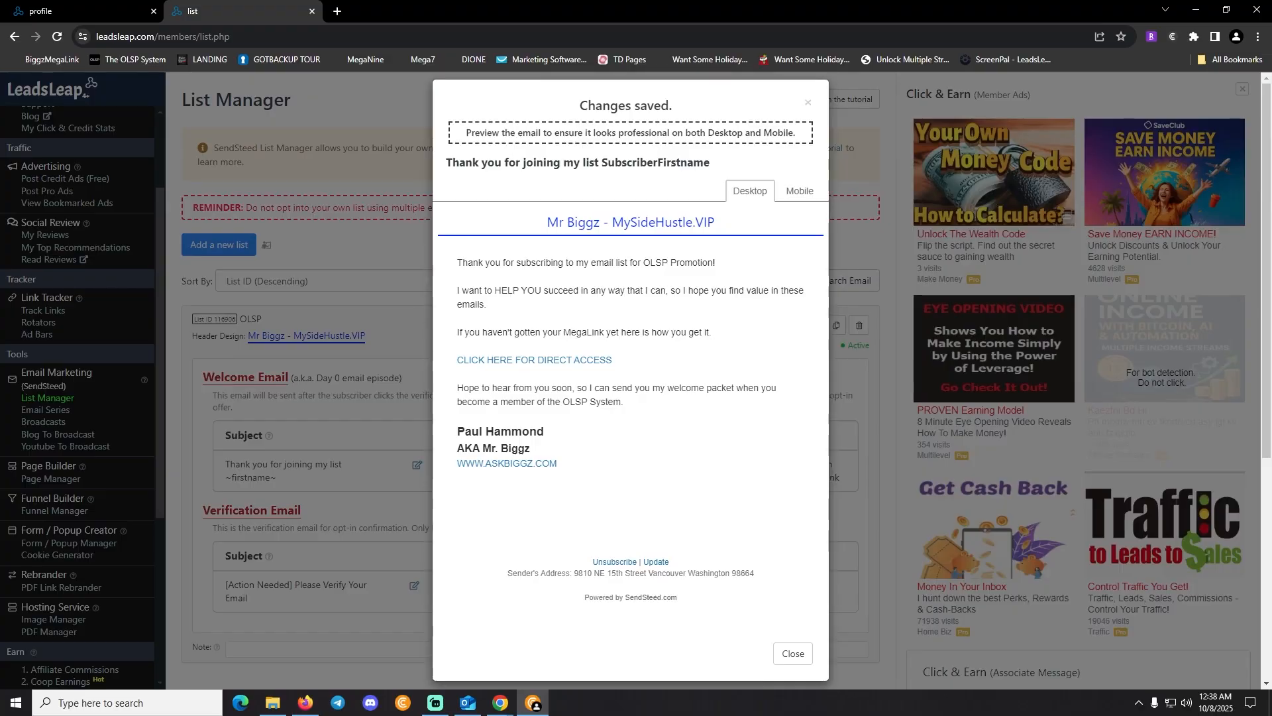
{"action": "left_click", "coordinate": [793, 654]}
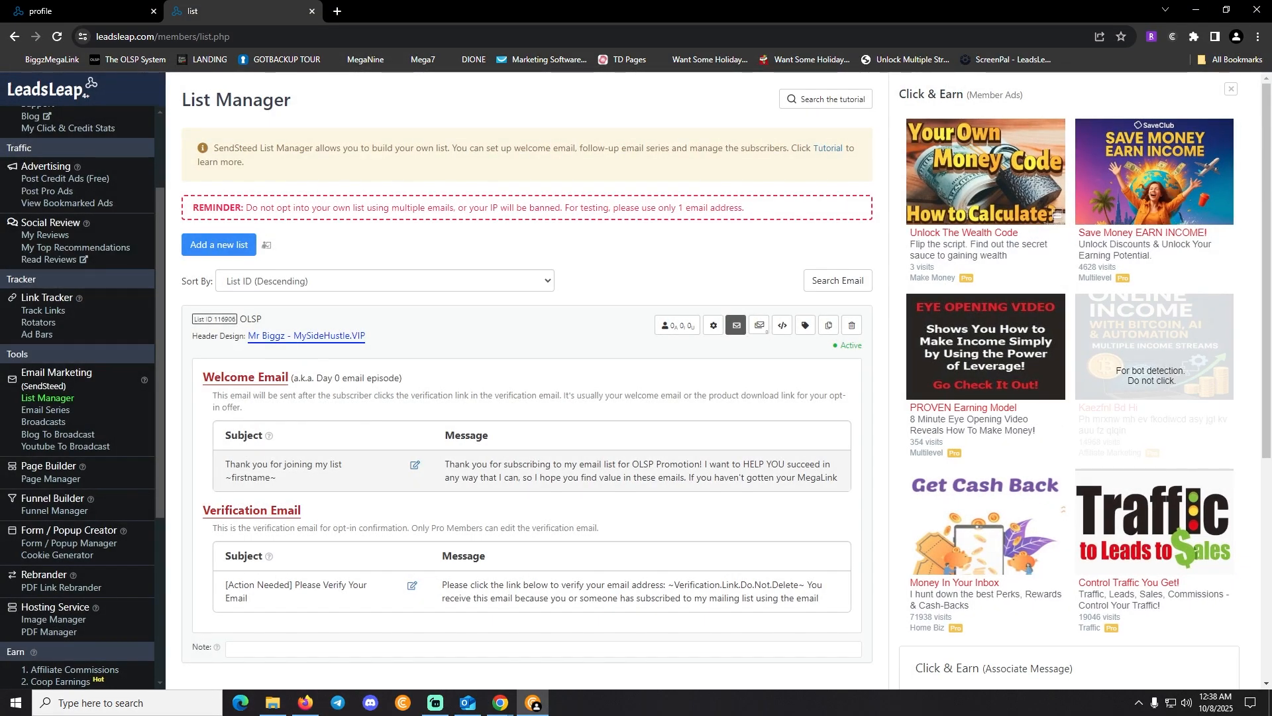
{"action": "scroll", "coordinate": [526, 398], "scroll_direction": "down", "scroll_amount": 3}
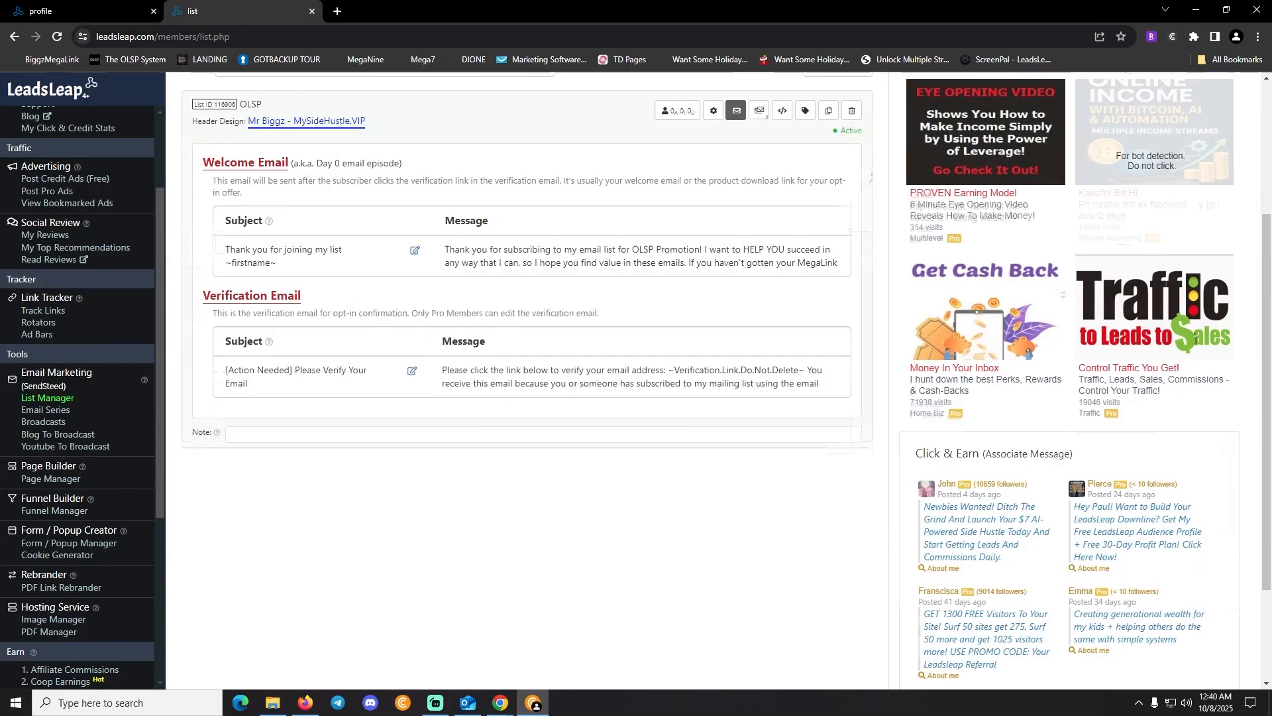
Navigate through the left sidebar to Page Builder > Page Manager
{"action": "scroll", "coordinate": [527, 397], "scroll_direction": "up", "scroll_amount": 3}
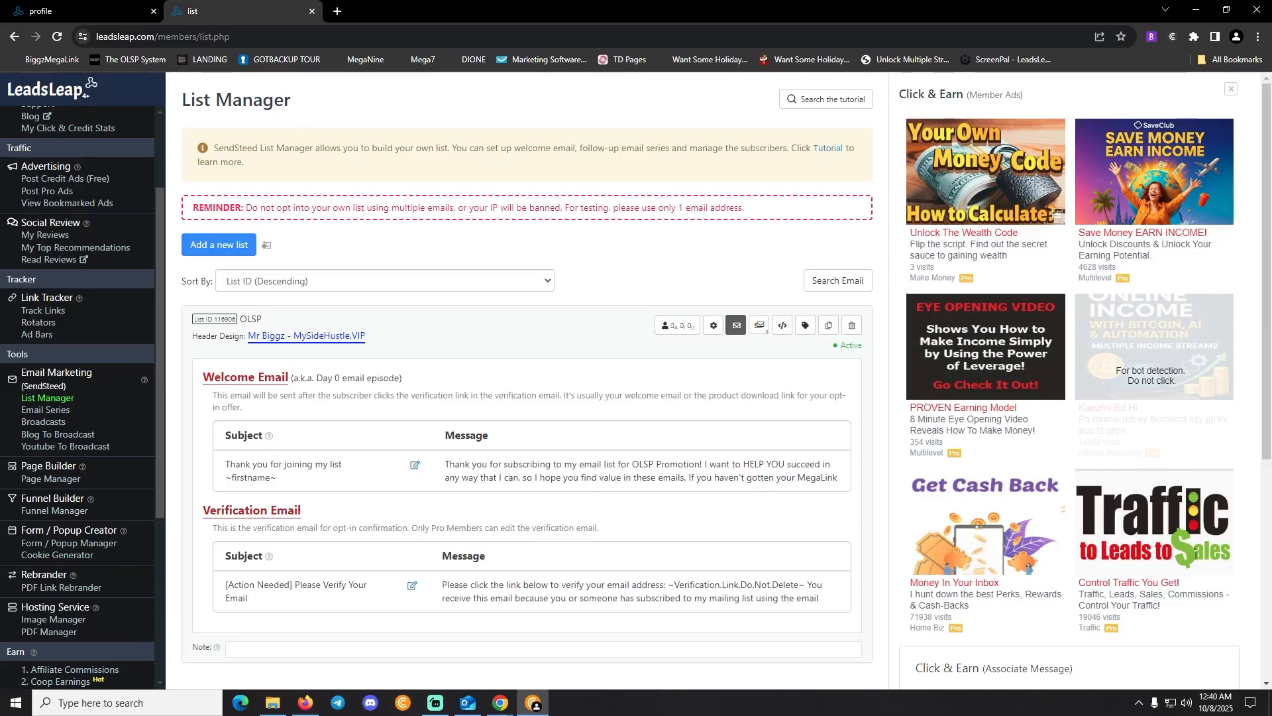
{"action": "scroll", "coordinate": [78, 397], "scroll_direction": "up", "scroll_amount": 2}
{"action": "scroll", "coordinate": [78, 398], "scroll_direction": "down", "scroll_amount": 3}
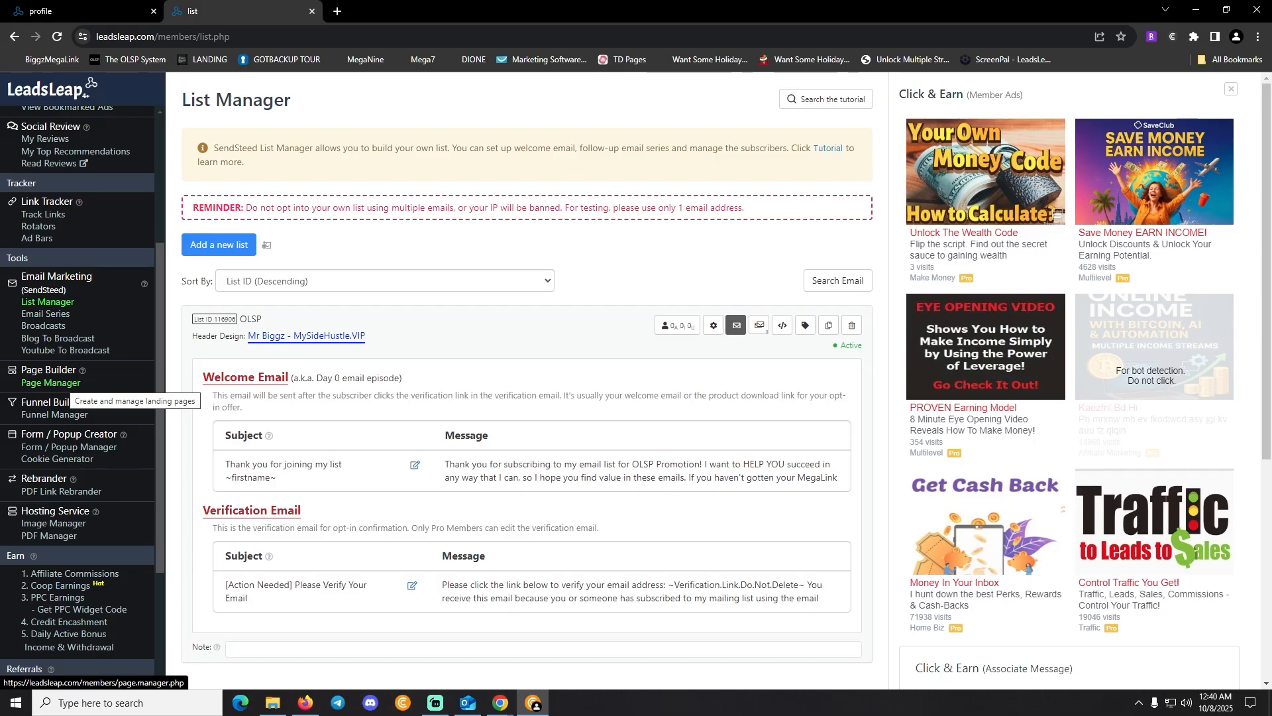
{"action": "mouse_move", "coordinate": [83, 369]}
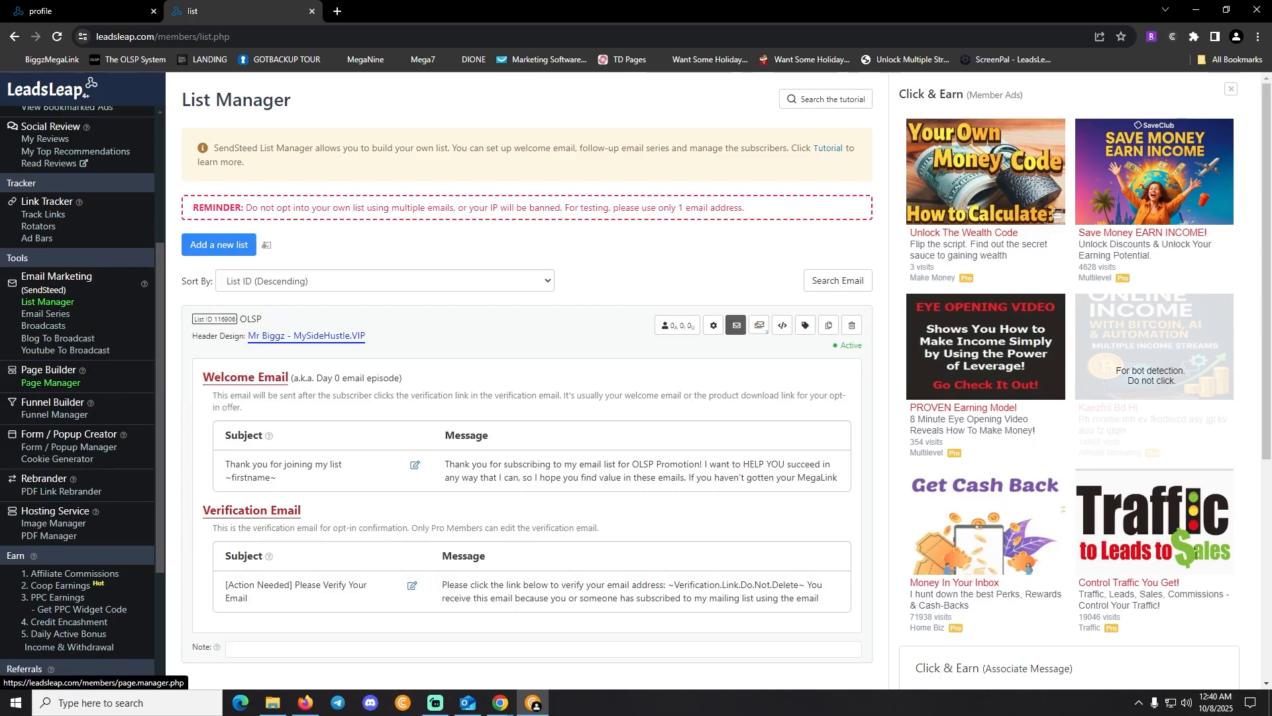
{"action": "left_click", "coordinate": [51, 383]}
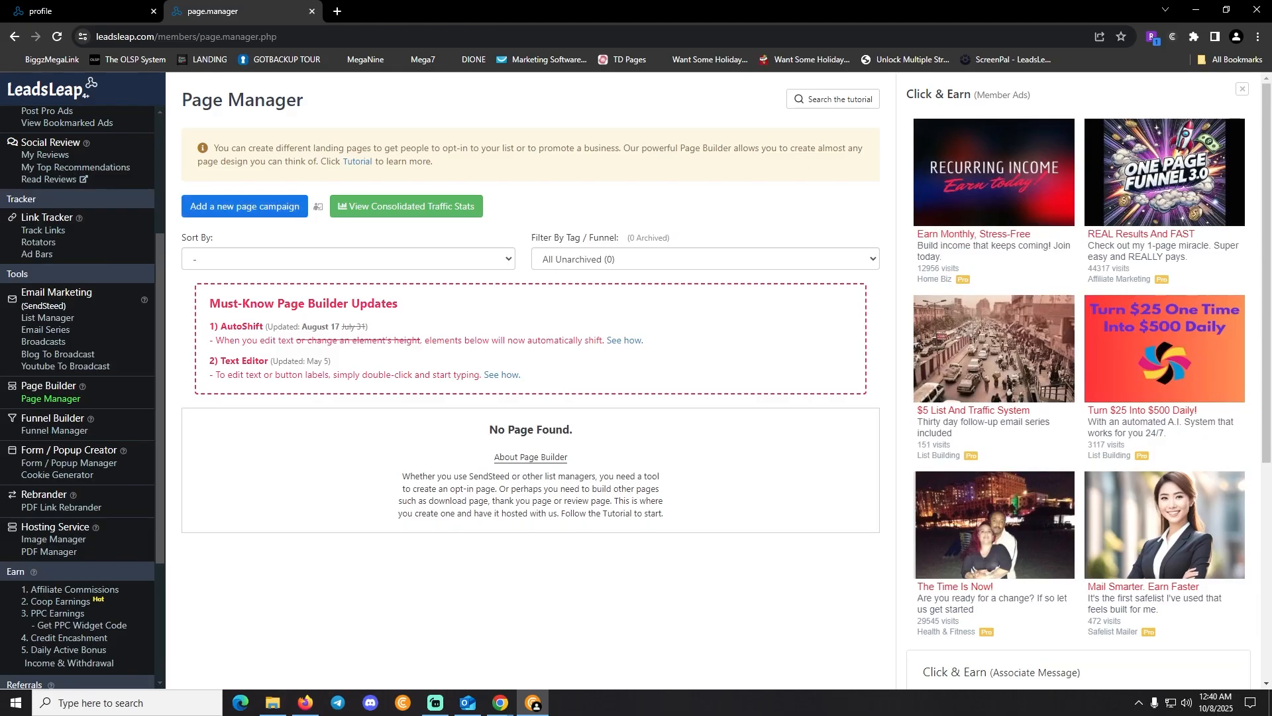
Add a new page campaign with the page name 'OLSP'
{"action": "left_click", "coordinate": [245, 206]}
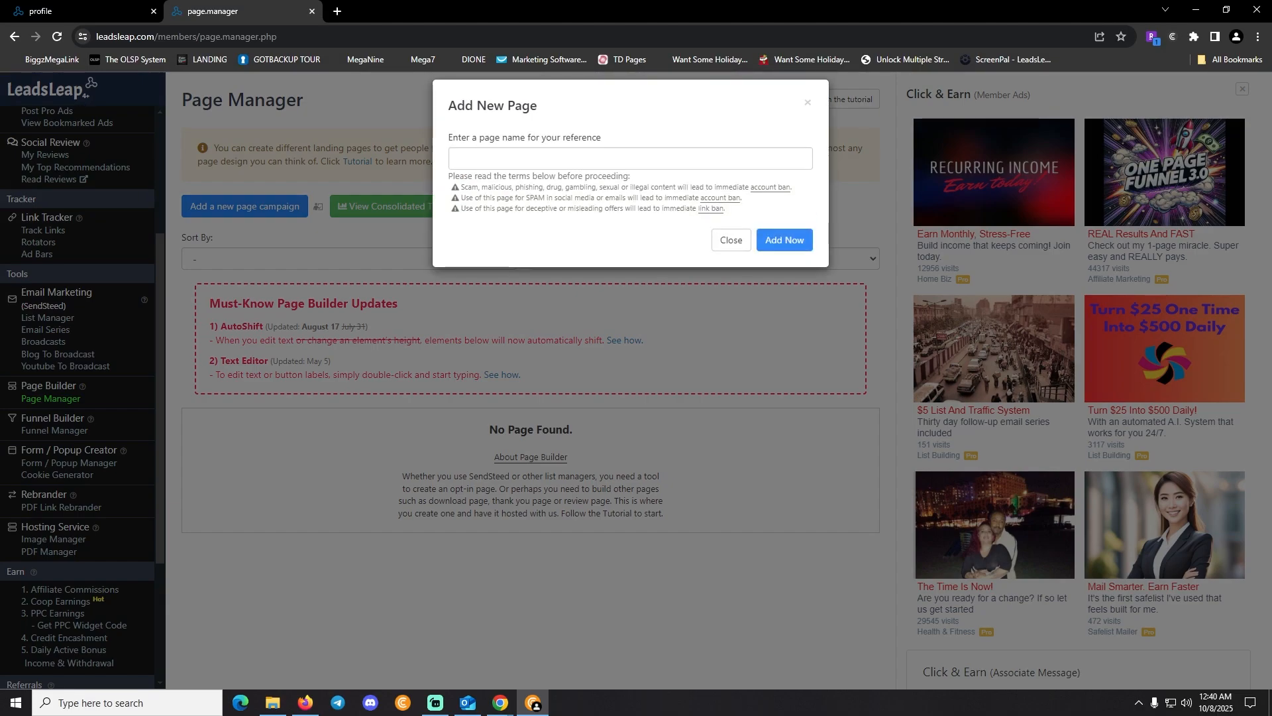
{"action": "left_click", "coordinate": [509, 158]}
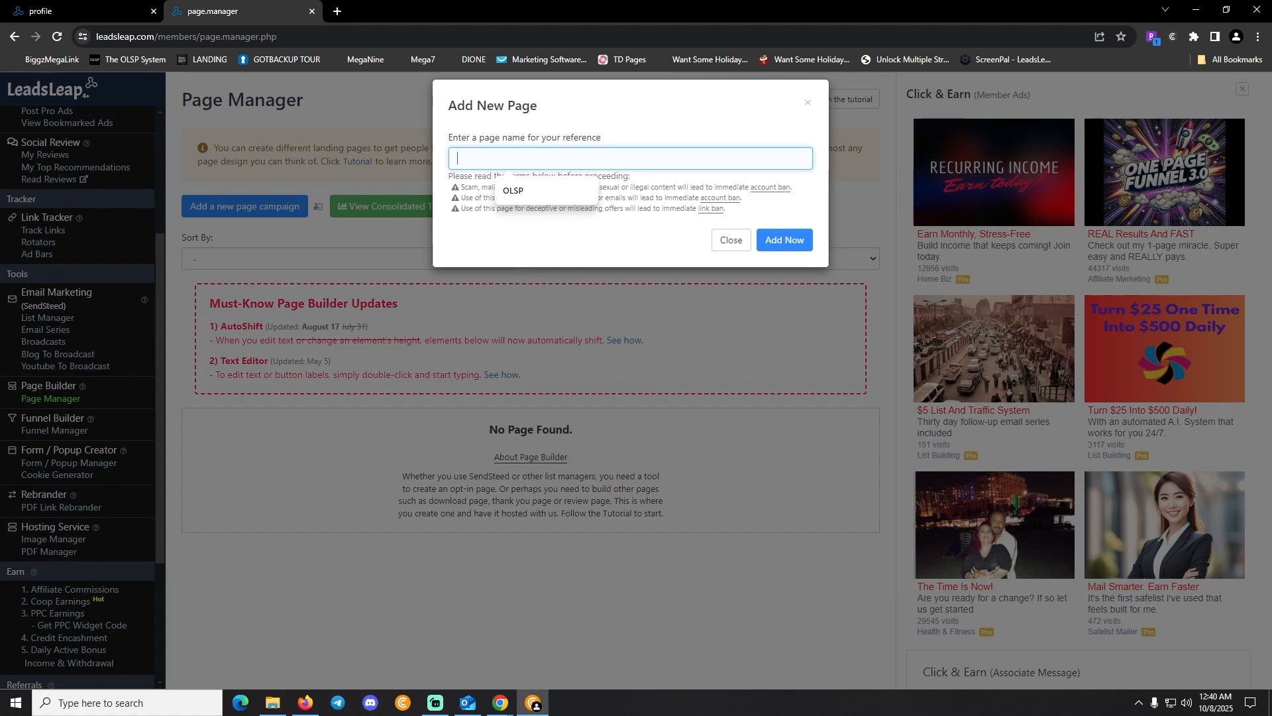
{"action": "type", "text": "OLSP"}
{"action": "left_click", "coordinate": [784, 240]}
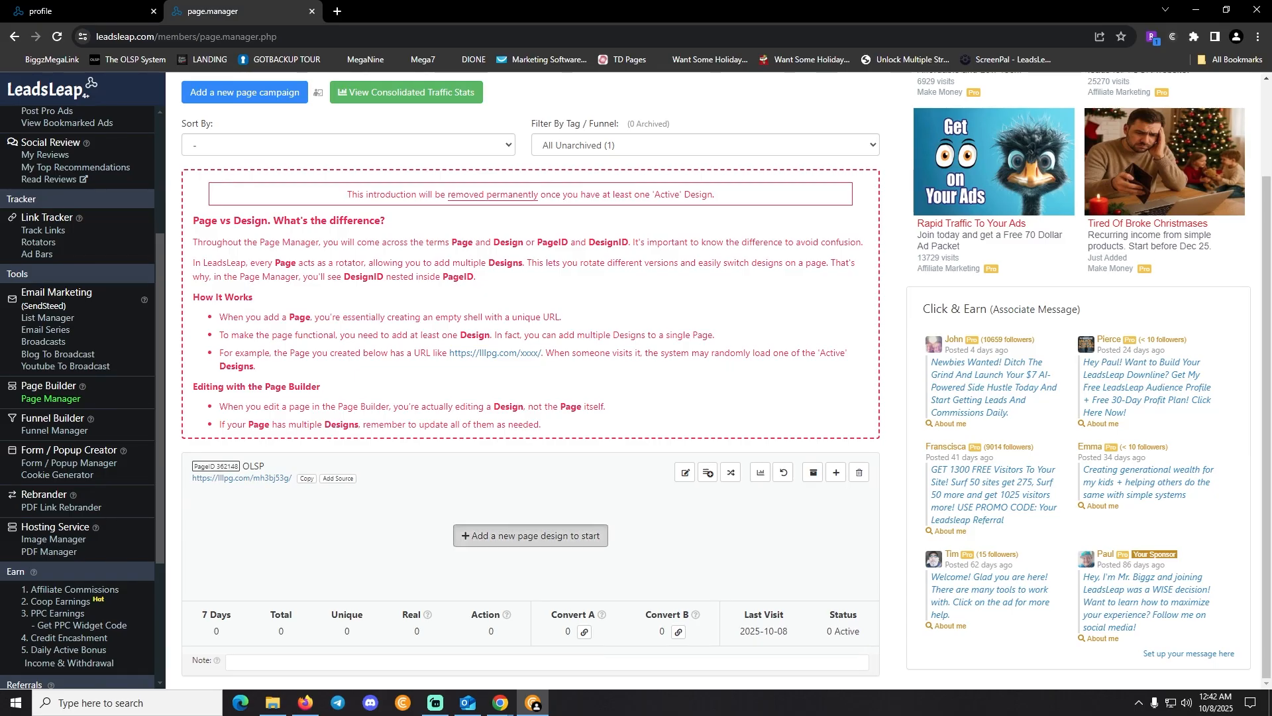
In the other LeadsLeap window's Page Manager, copy the OLSP Promo Page design's share code
{"action": "left_click", "coordinate": [530, 536]}
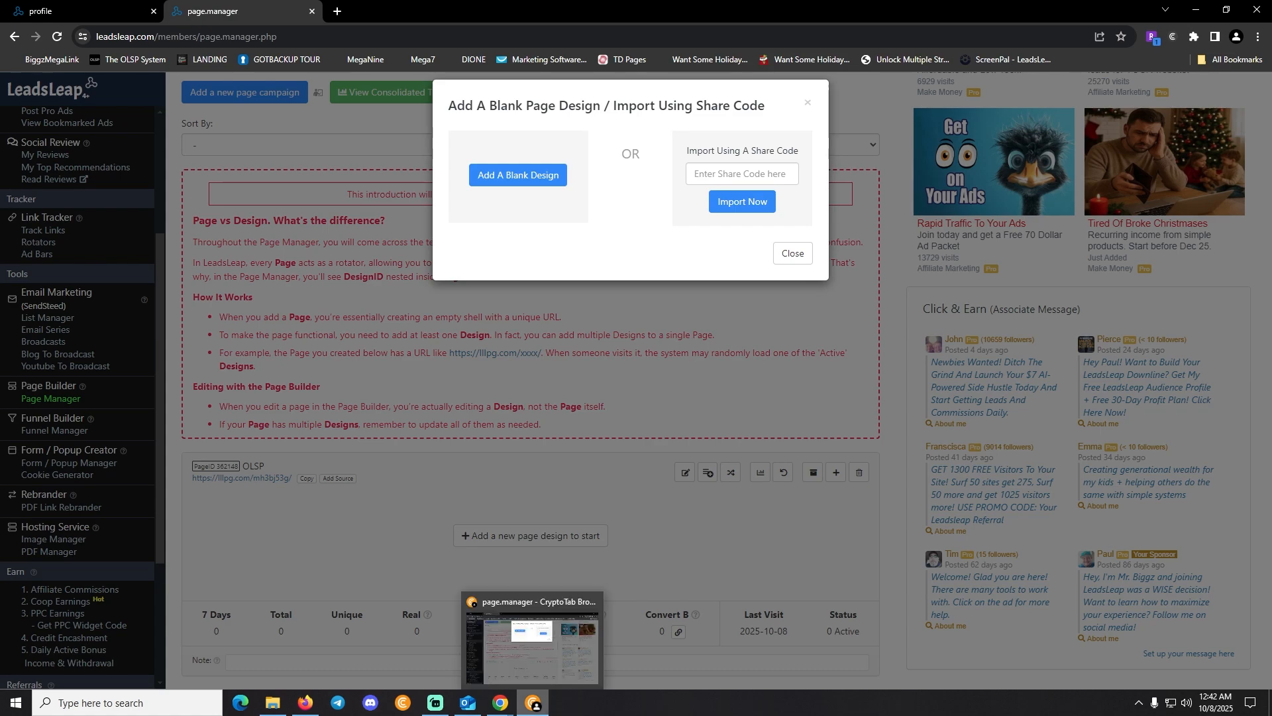
{"action": "mouse_move", "coordinate": [500, 704]}
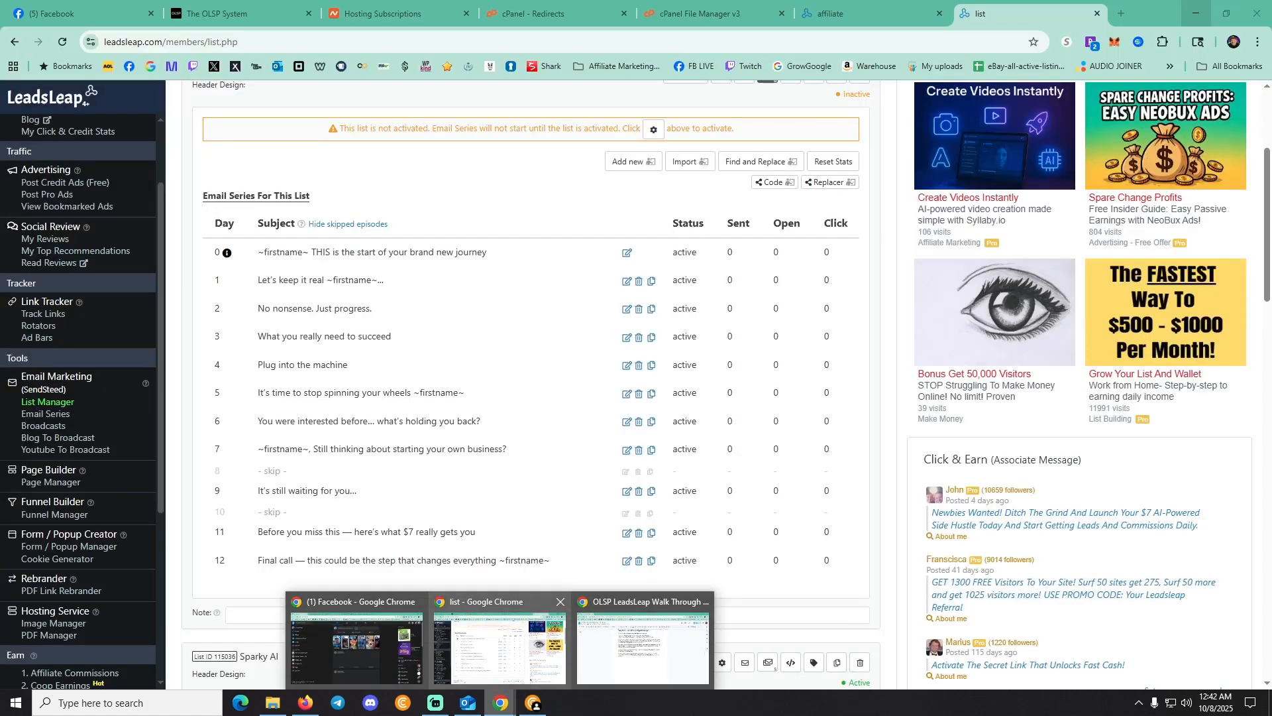
{"action": "left_click", "coordinate": [500, 647]}
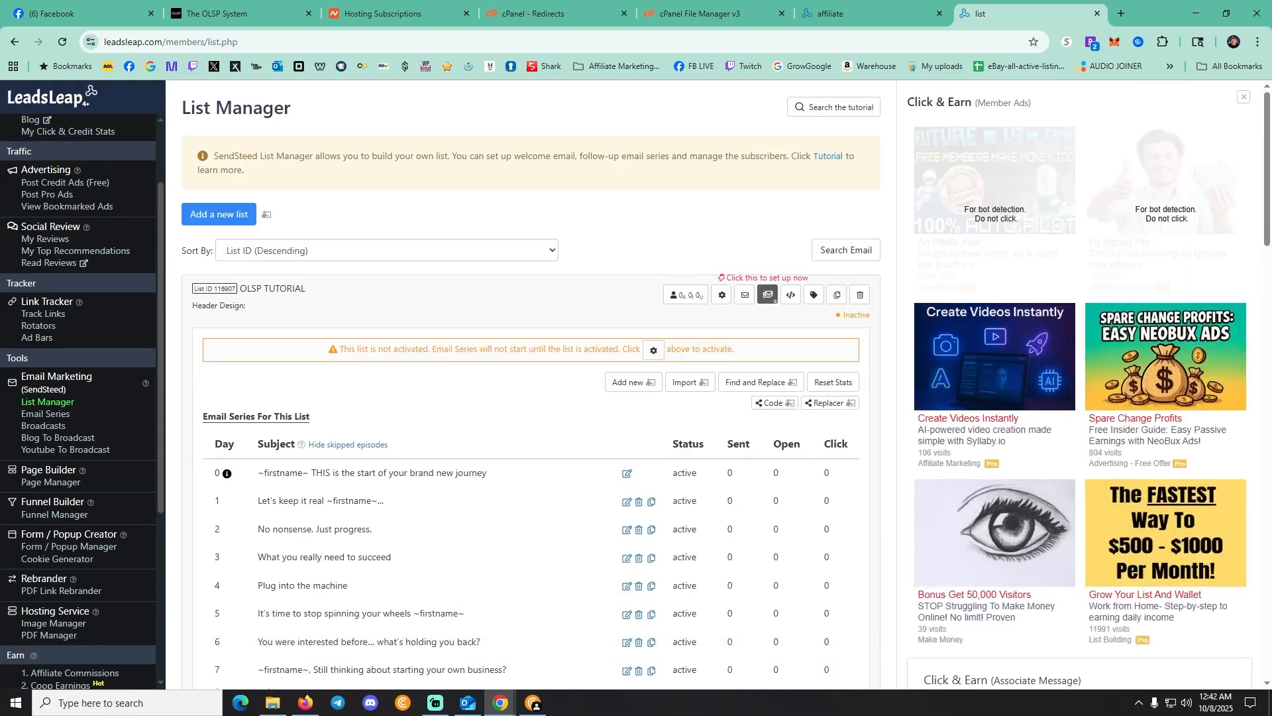
{"action": "left_click", "coordinate": [51, 482]}
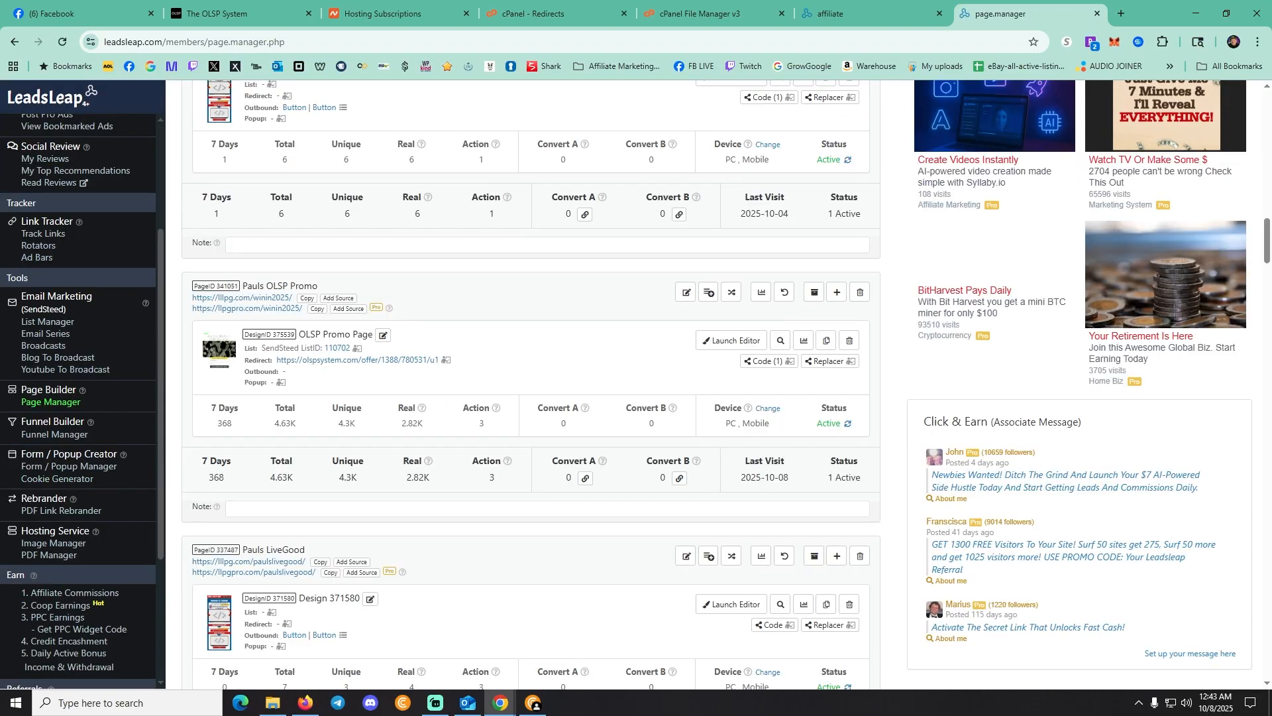
{"action": "left_click", "coordinate": [768, 361]}
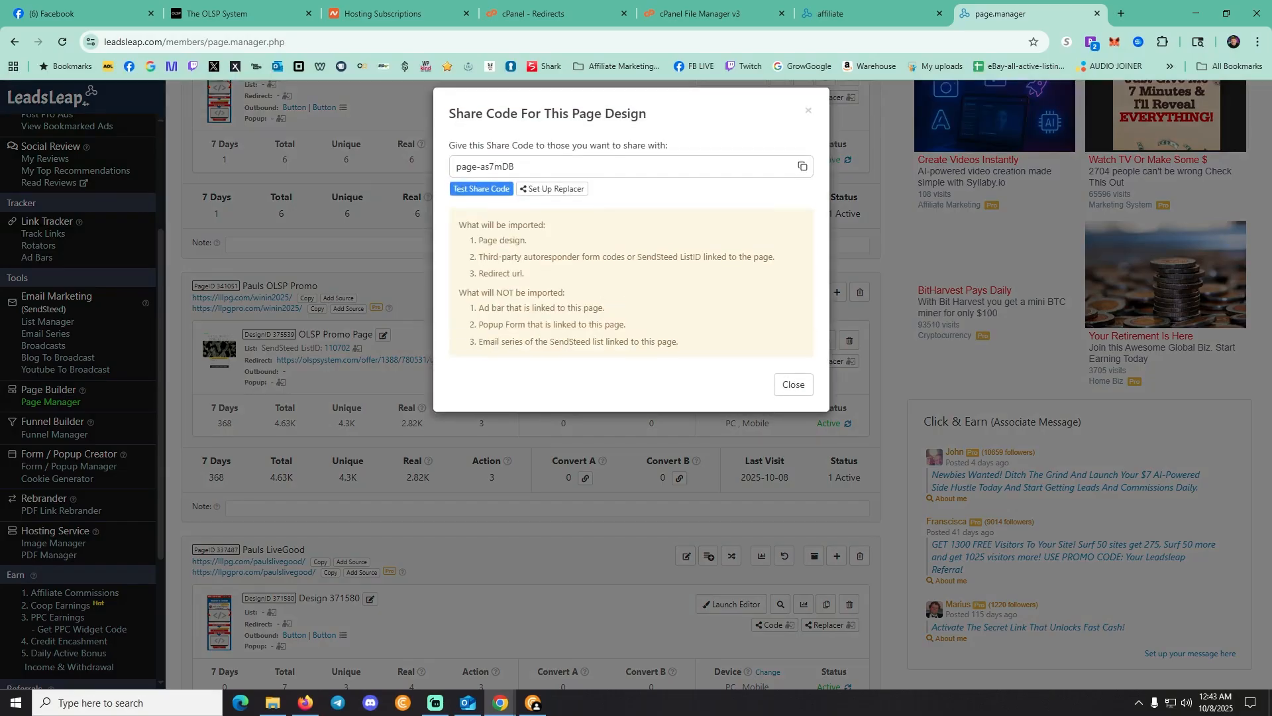
{"action": "left_click", "coordinate": [803, 166]}
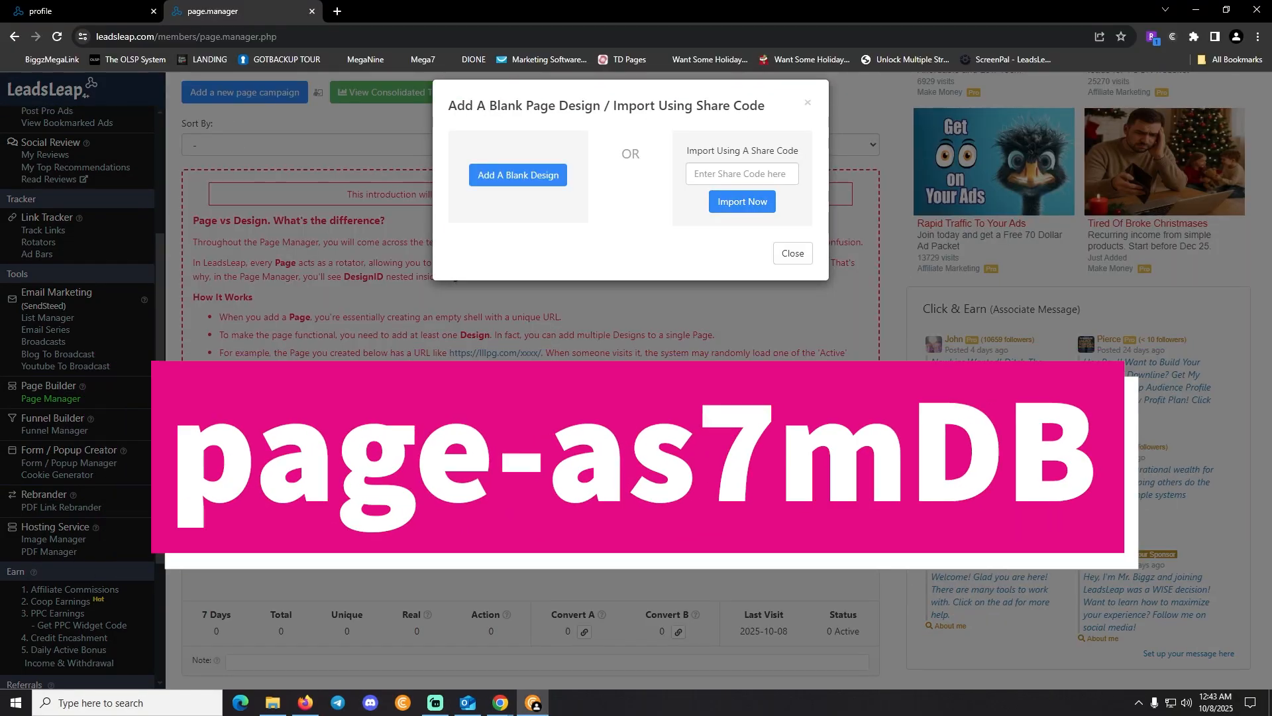
Paste the copied share code and import the OLSP Promo Page design into the OLSP page
{"action": "left_click", "coordinate": [743, 173]}
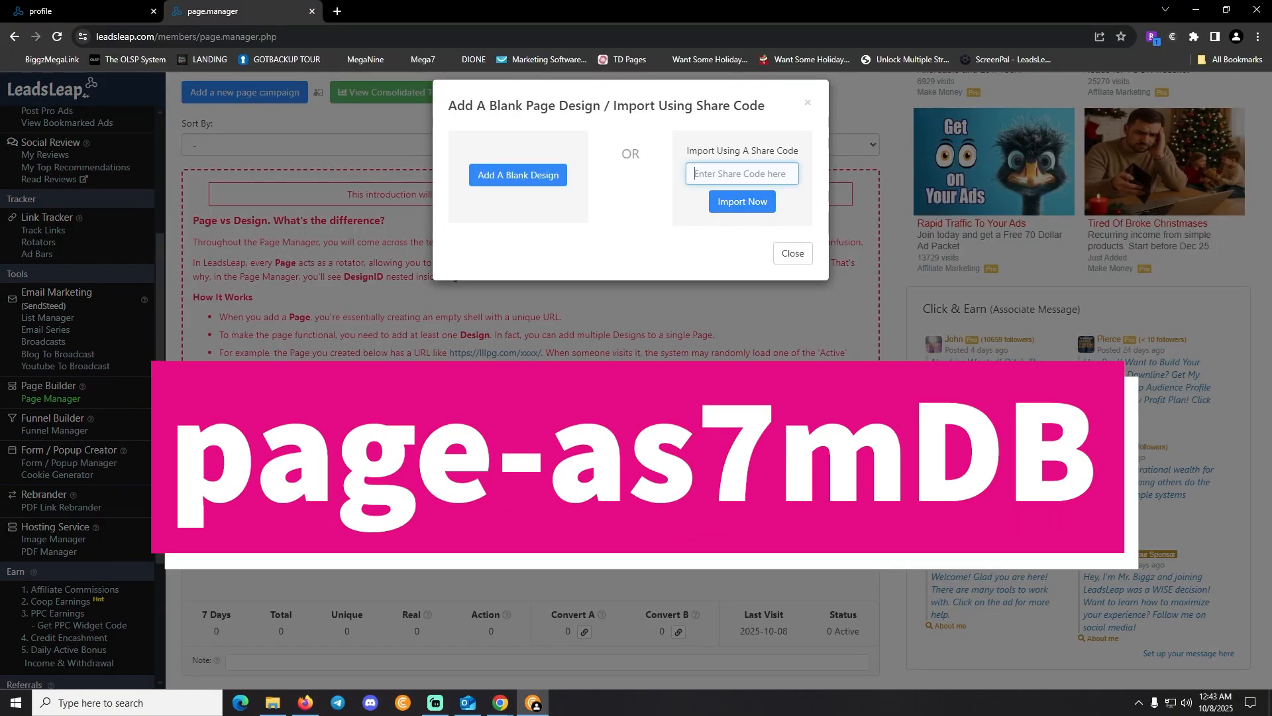
{"action": "key", "text": "ctrl+v"}
{"action": "left_click", "coordinate": [742, 201]}
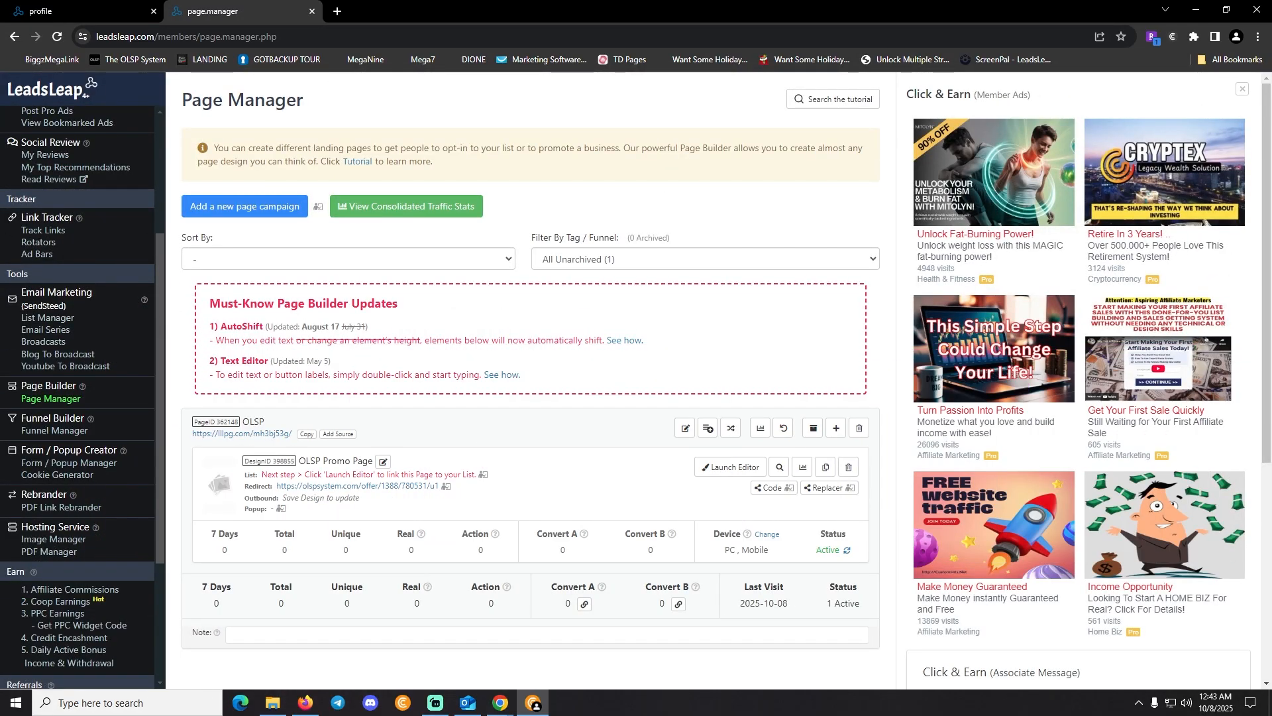
{"action": "left_click_drag", "start_coordinate": [475, 475], "coordinate": [262, 474]}
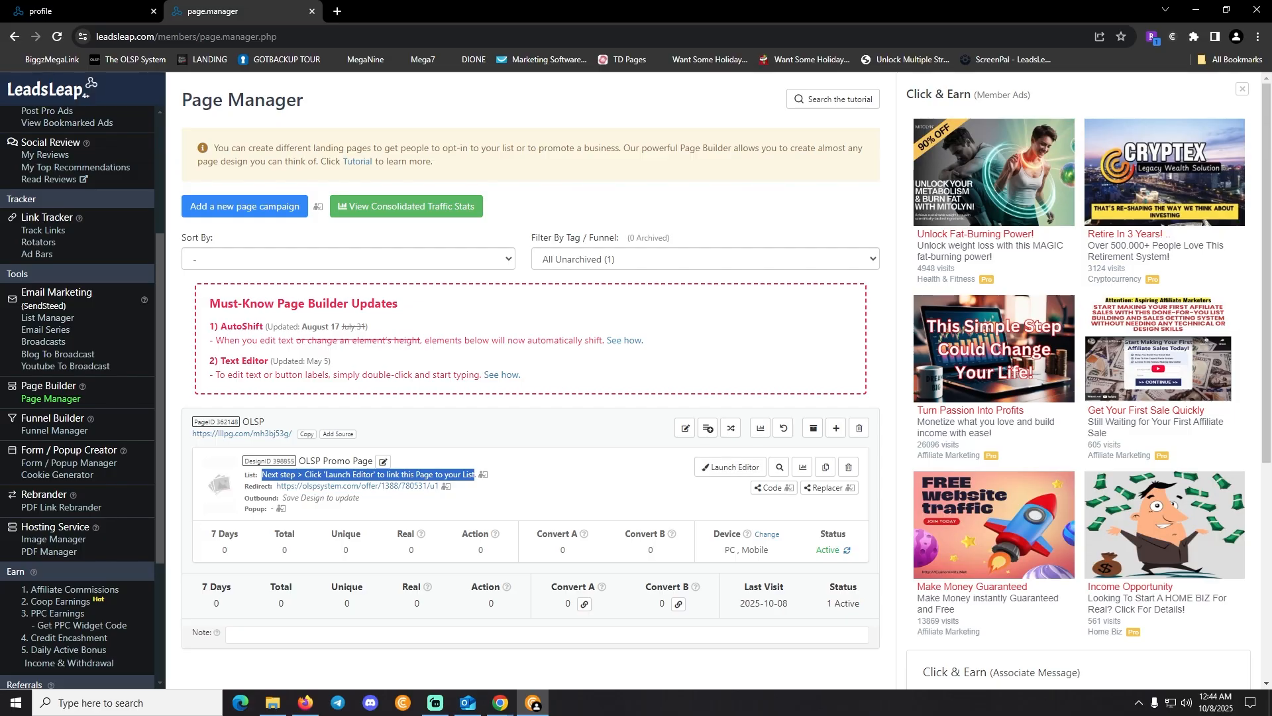
Launch the editor on the OLSP Promo Page design and inspect the hero image's gallery
{"action": "left_click", "coordinate": [730, 468]}
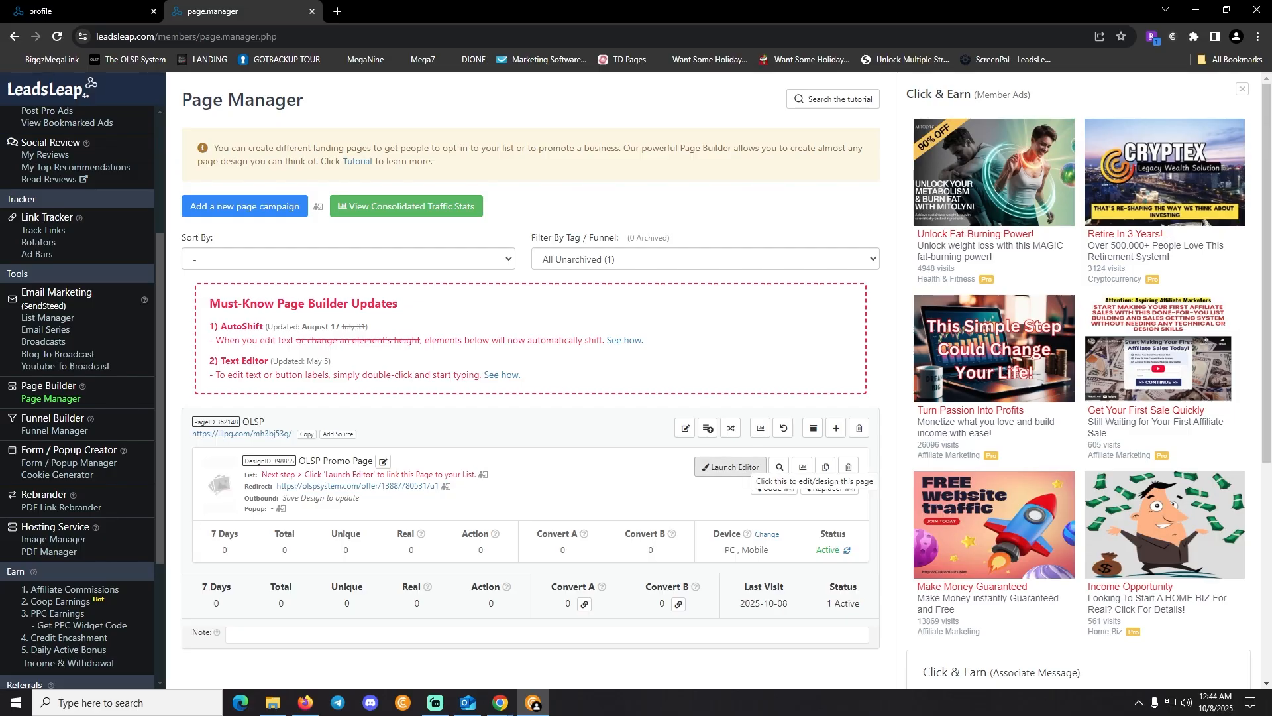
{"action": "left_click", "coordinate": [731, 467]}
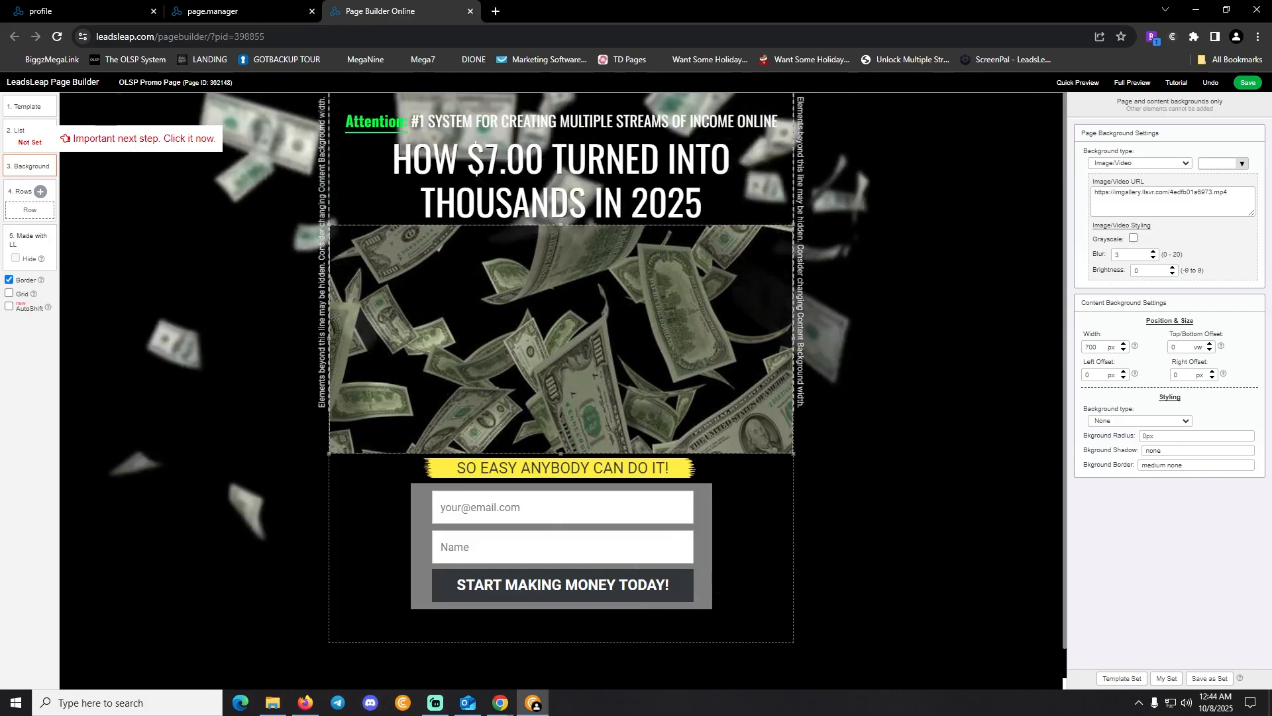
{"action": "left_click", "coordinate": [561, 332]}
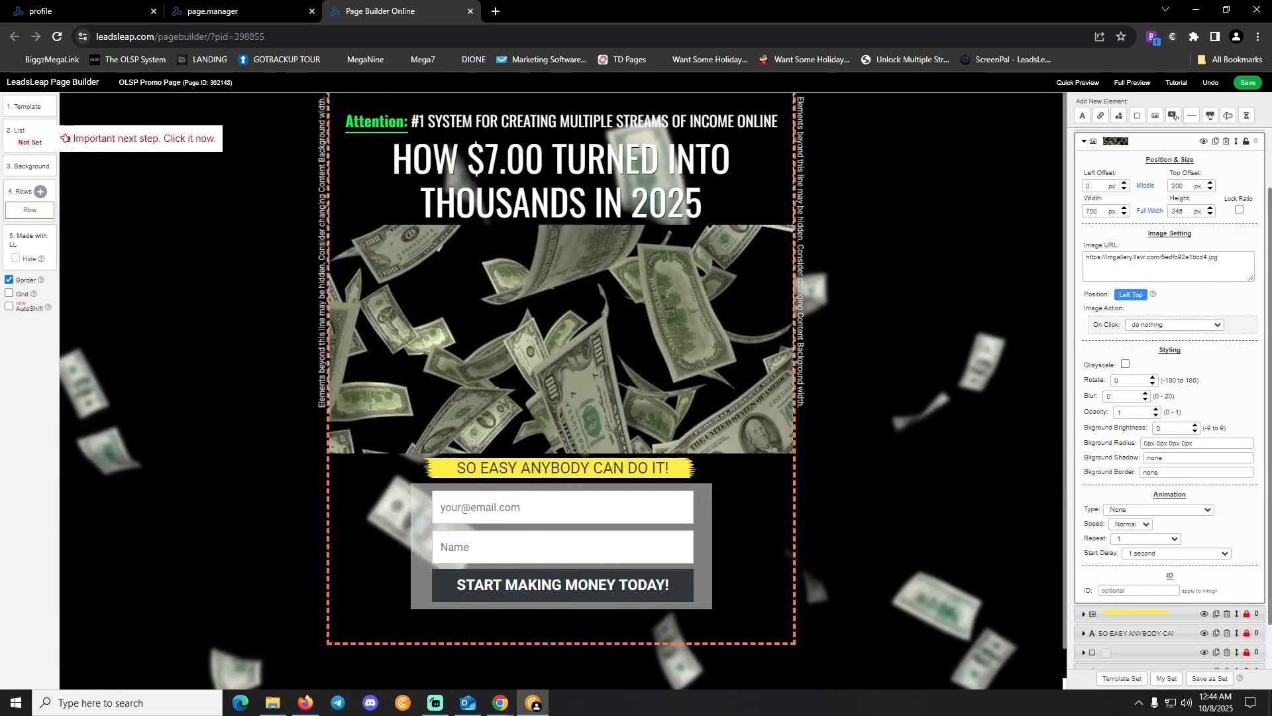
{"action": "left_click", "coordinate": [1169, 258]}
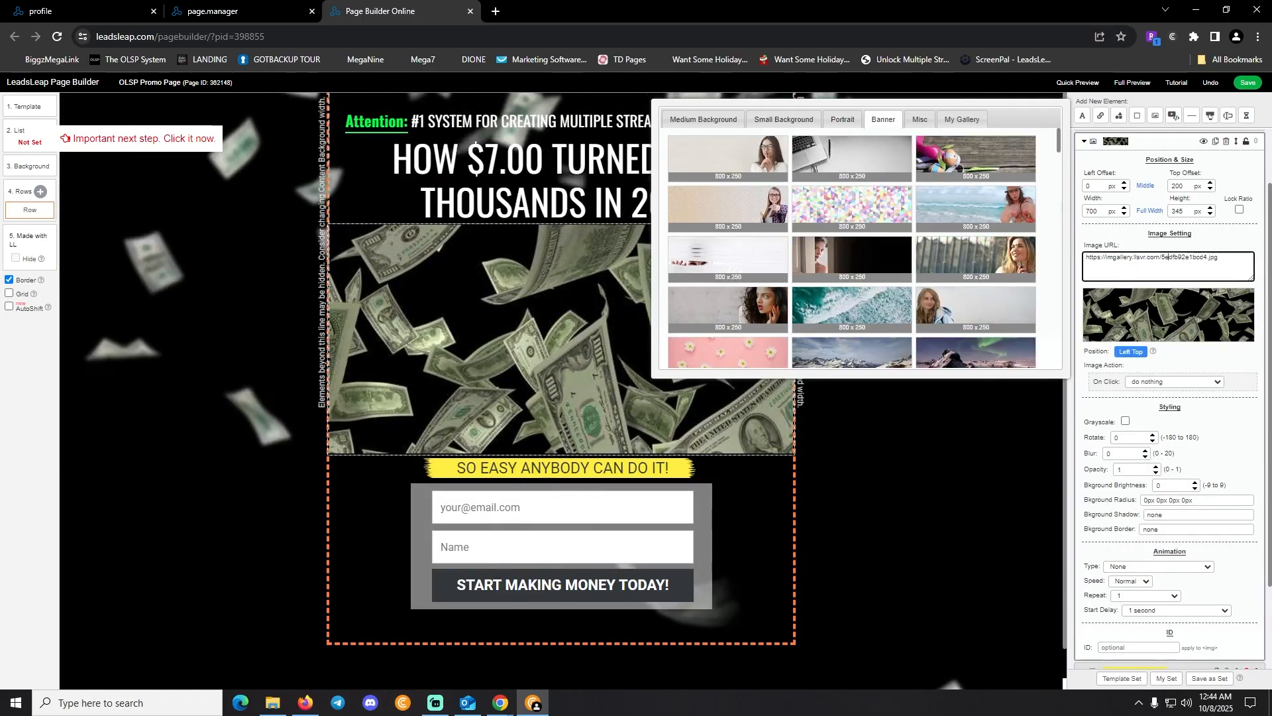
{"action": "left_click", "coordinate": [562, 547]}
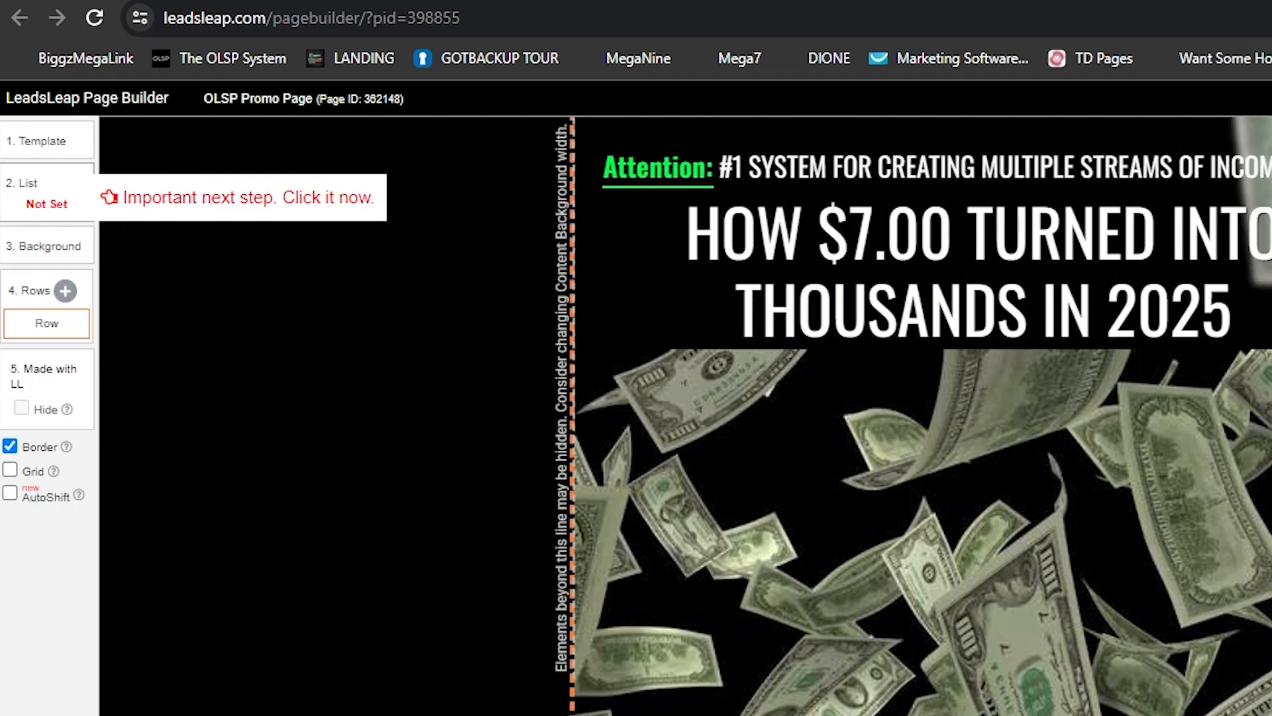
Attach SendSteed list OLSP (ID 116906) to the opt-in form, keeping the OLSP System redirect
{"action": "left_click", "coordinate": [47, 192]}
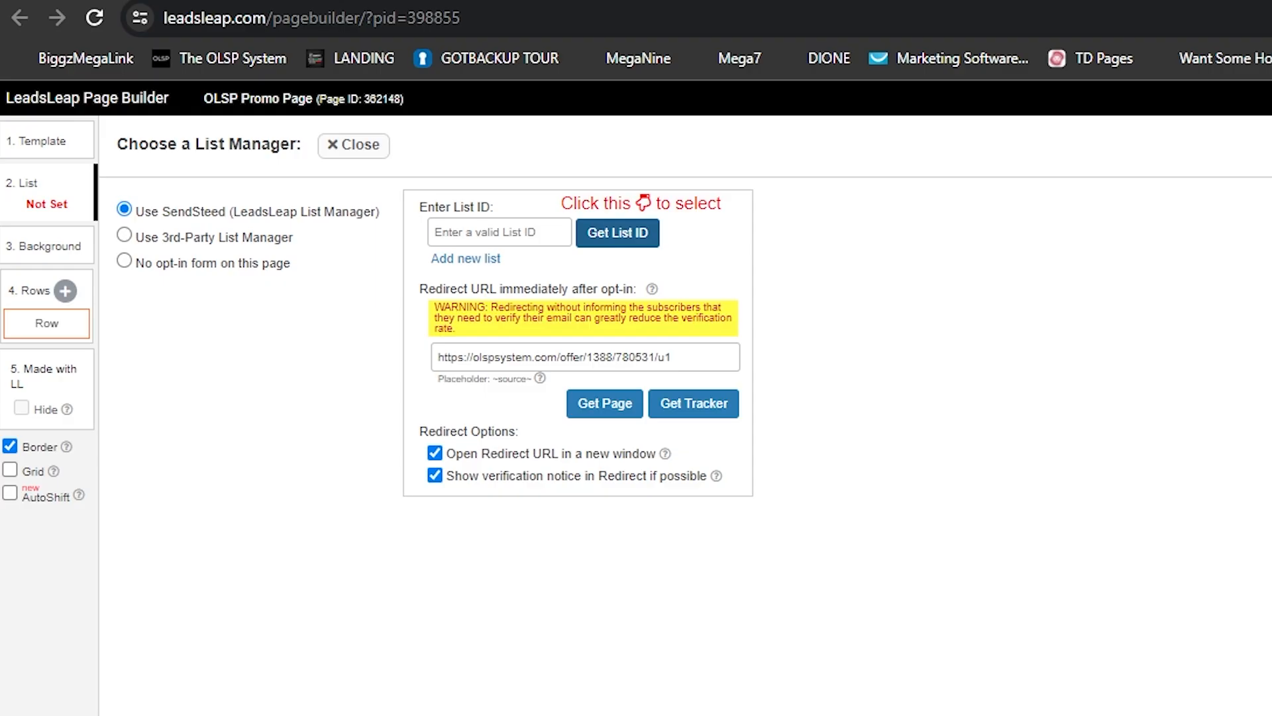
{"action": "left_click", "coordinate": [618, 233]}
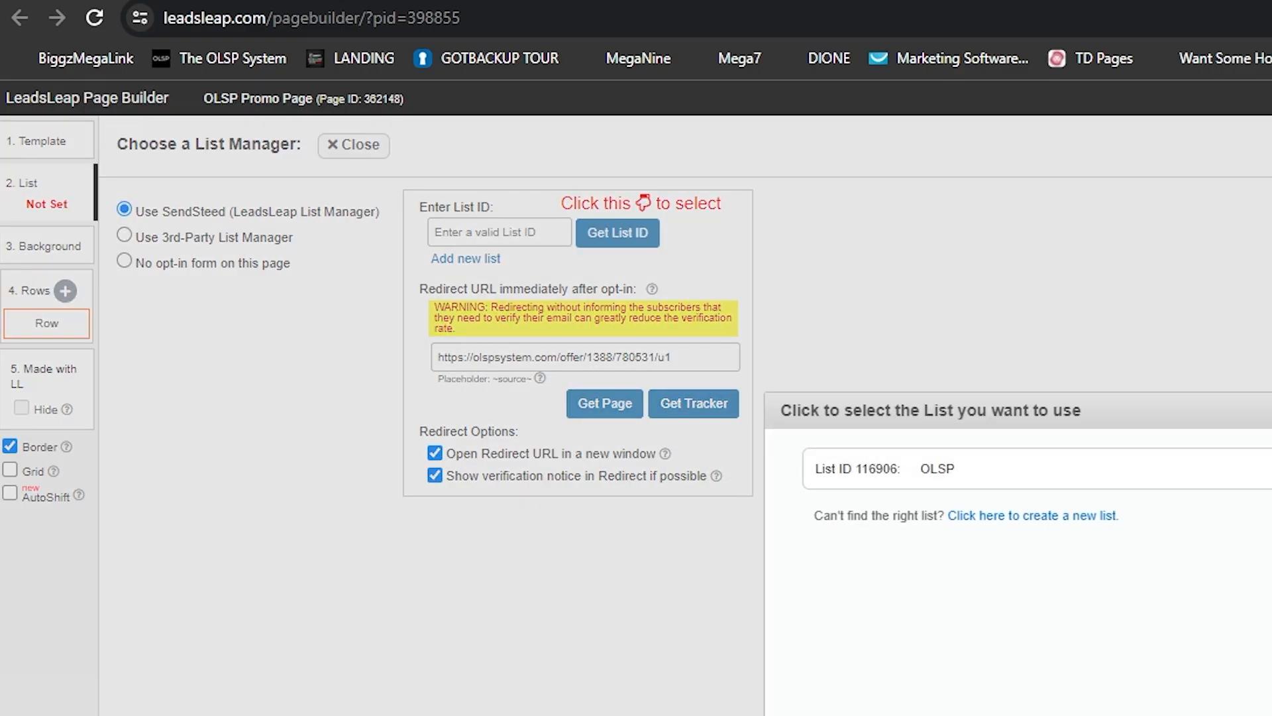
{"action": "left_click", "coordinate": [938, 469]}
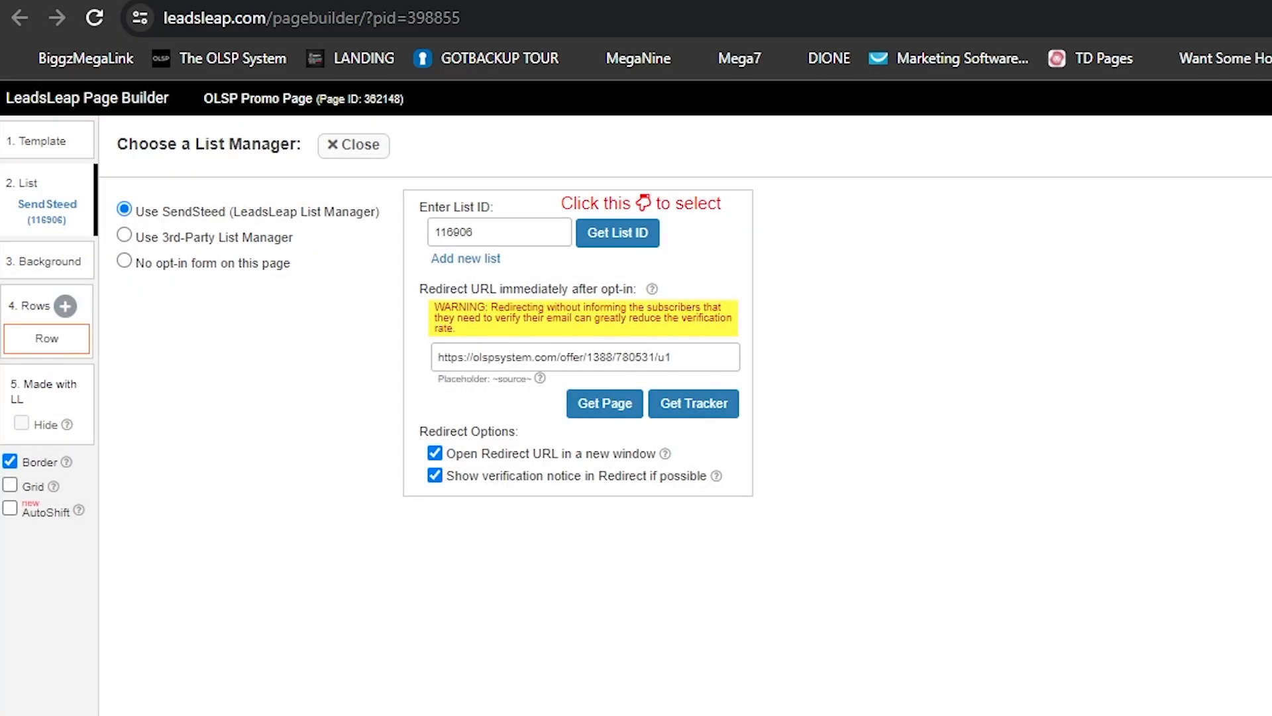
{"action": "mouse_move", "coordinate": [652, 289]}
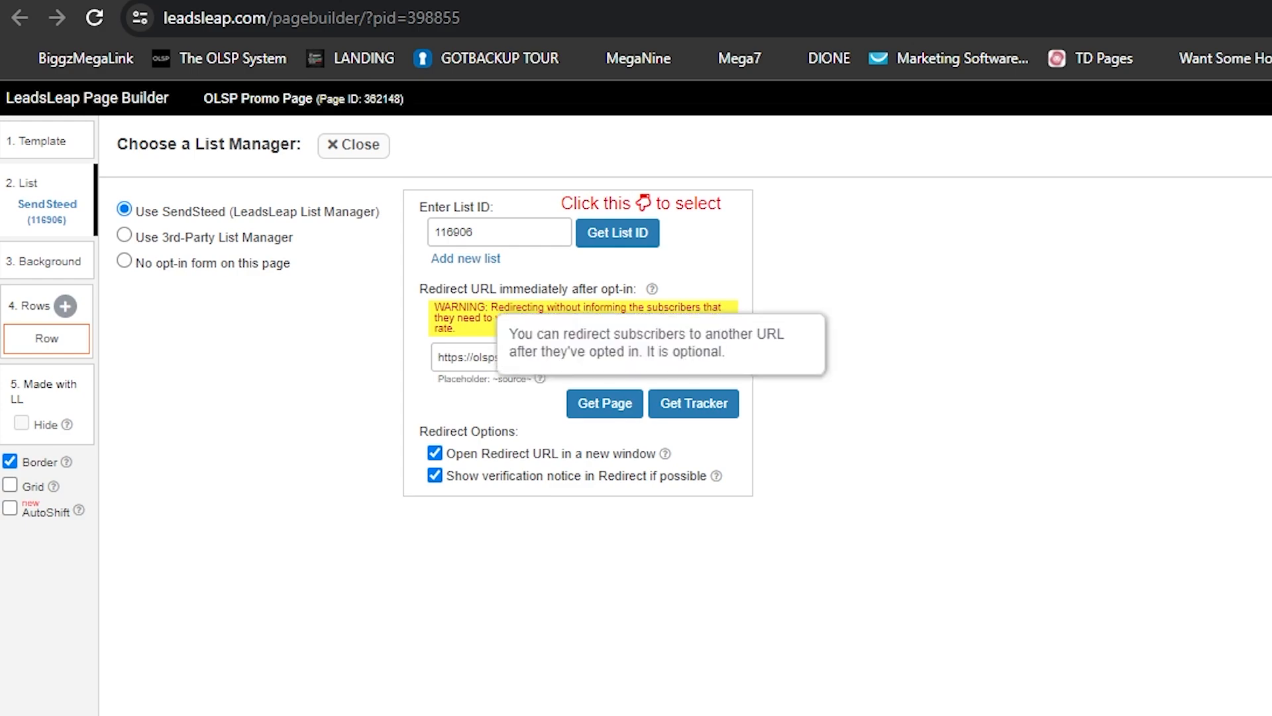
{"action": "mouse_move", "coordinate": [652, 289]}
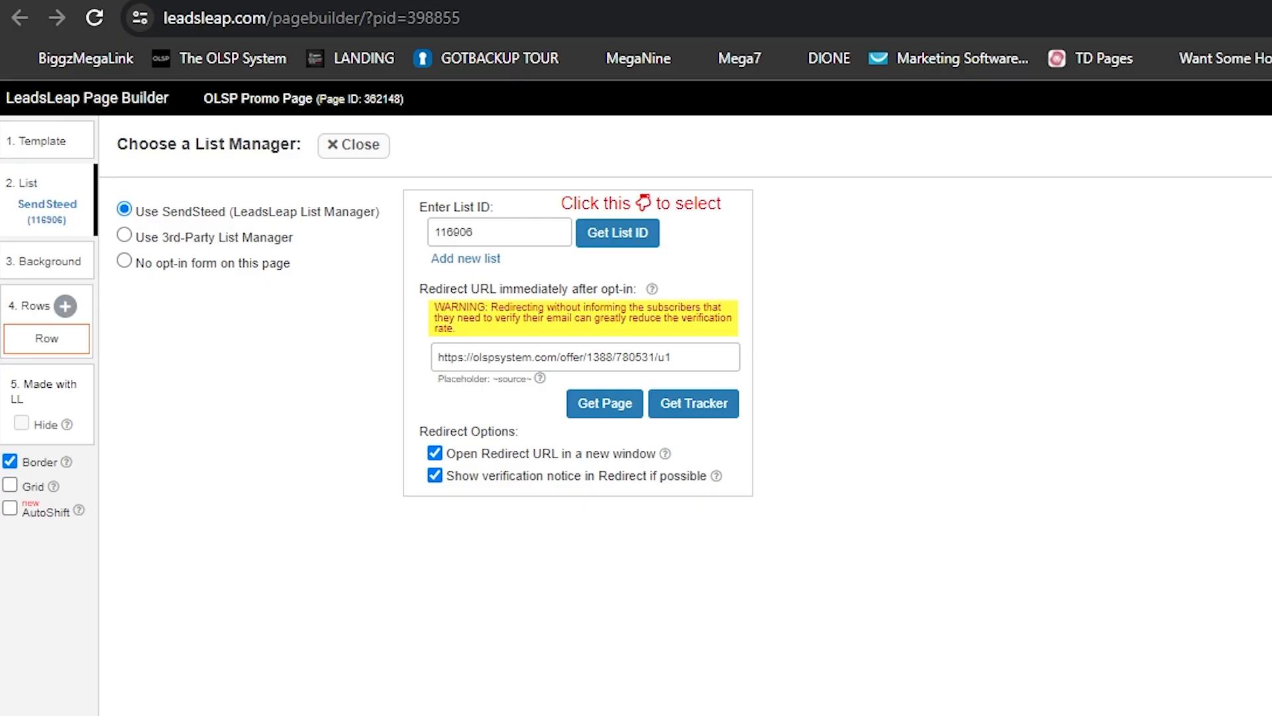
{"action": "triple_click", "coordinate": [535, 357]}
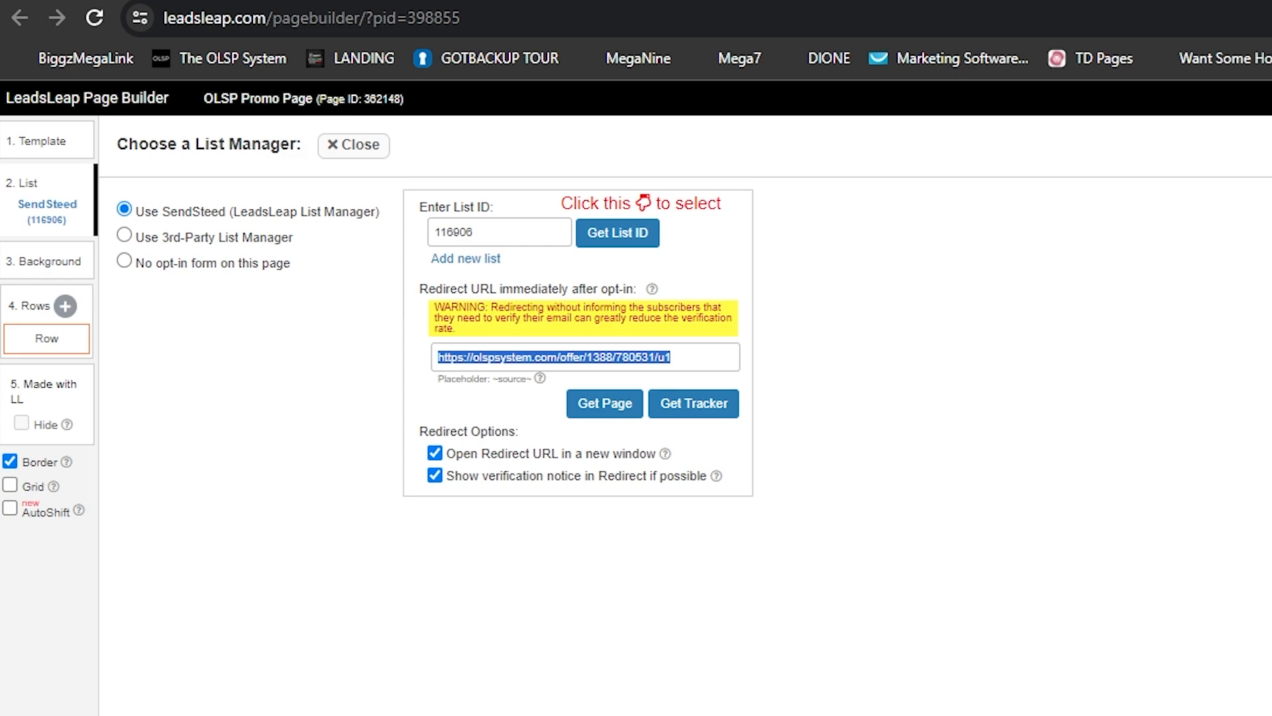
{"action": "left_click", "coordinate": [354, 146]}
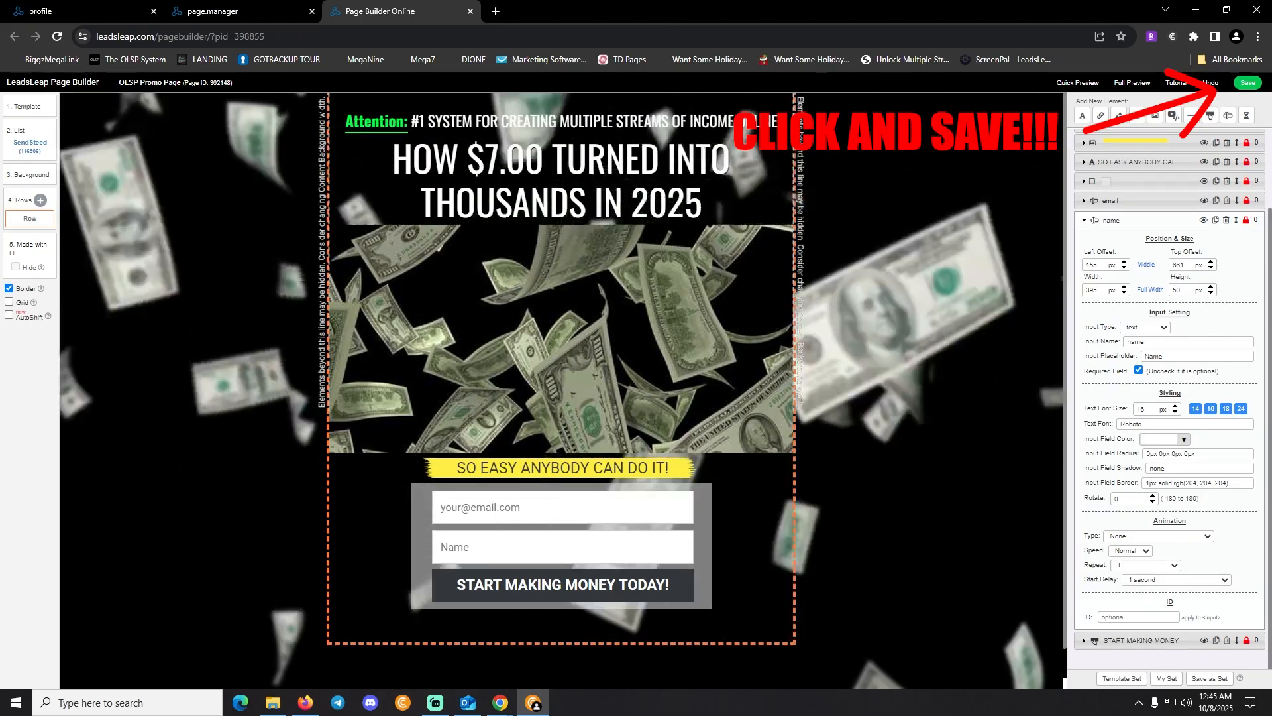
Save the design, return to Page Manager, and copy the OLSP page's public link
{"action": "left_click", "coordinate": [1247, 83]}
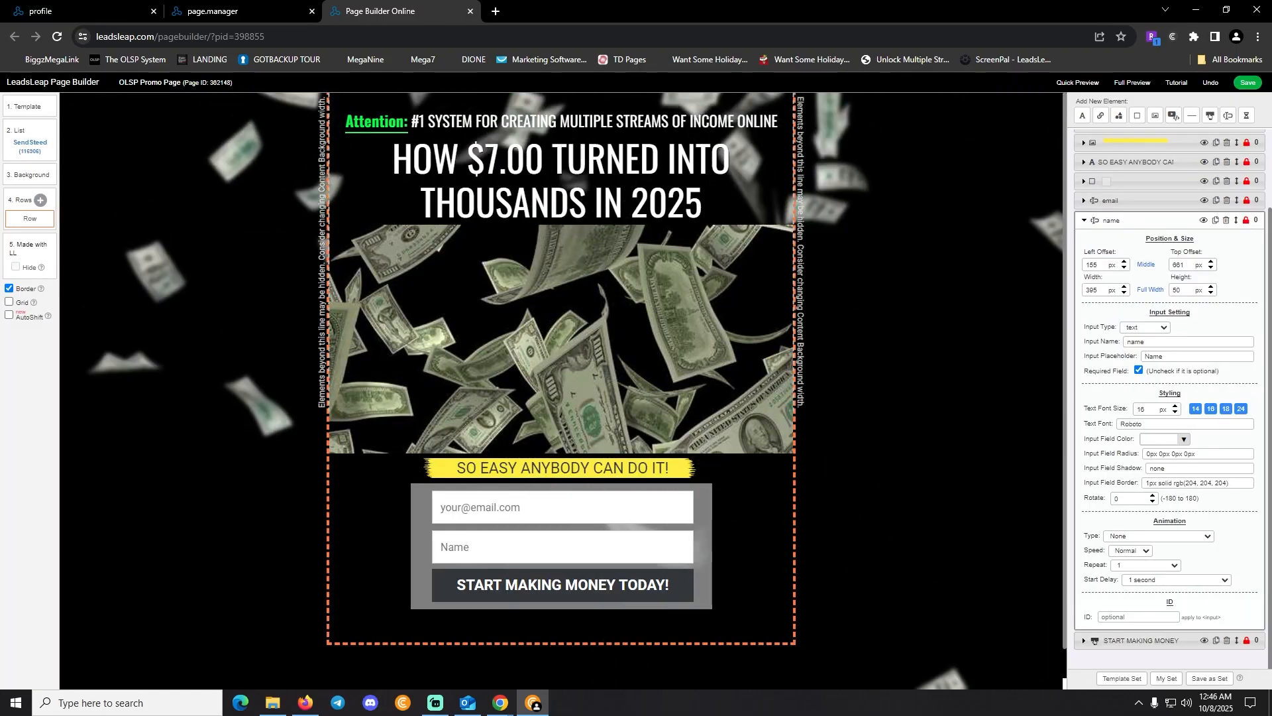
{"action": "left_click", "coordinate": [471, 12]}
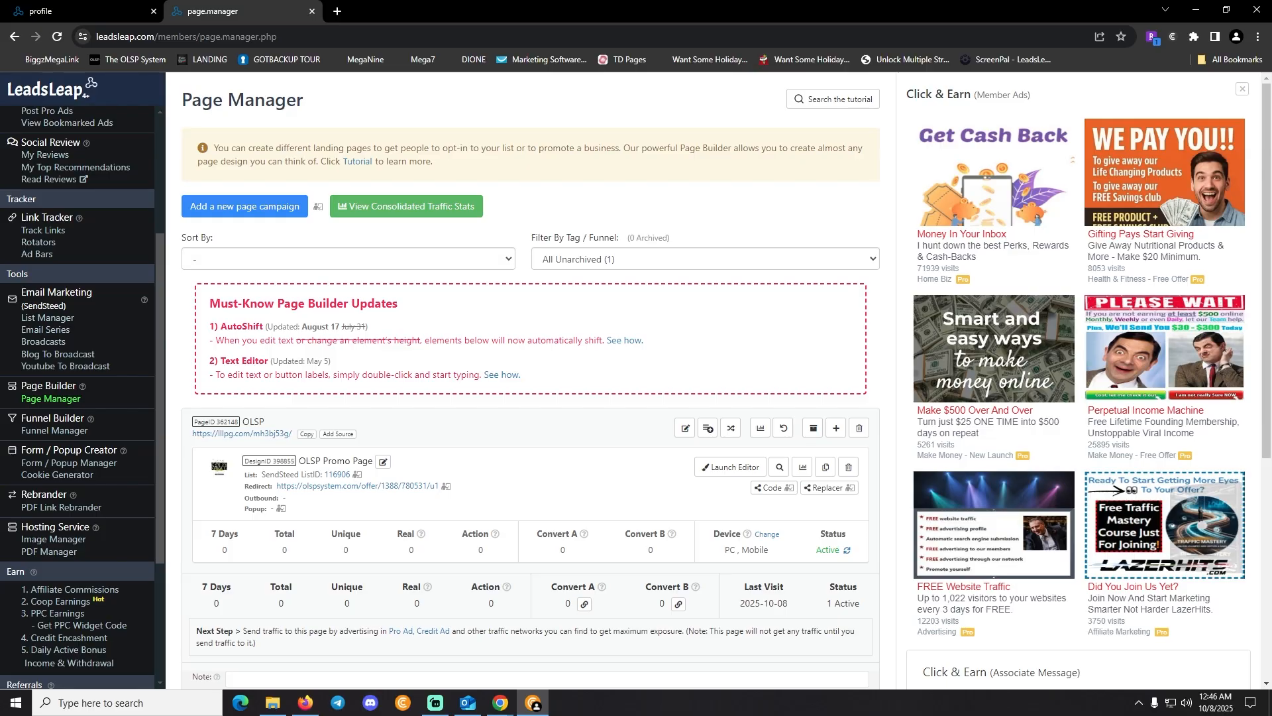
{"action": "scroll", "coordinate": [819, 329], "scroll_direction": "down", "scroll_amount": 3}
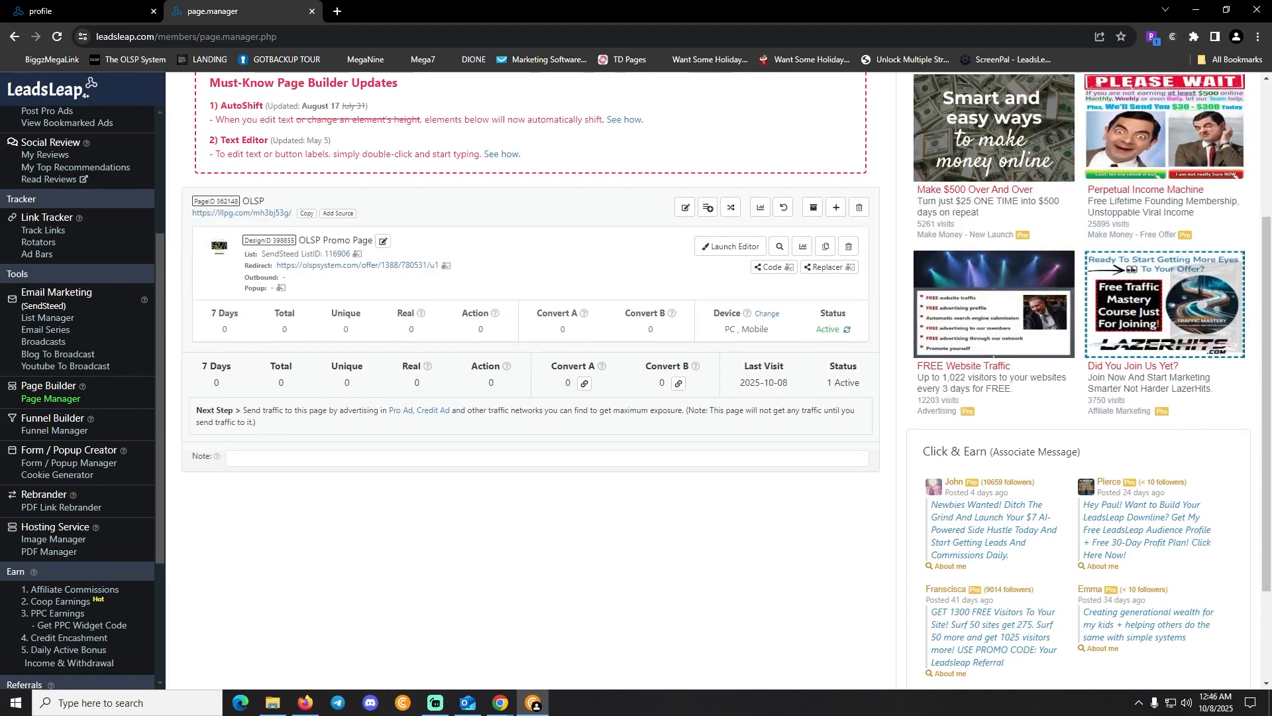
{"action": "left_click_drag", "start_coordinate": [822, 329], "coordinate": [836, 330]}
{"action": "left_click", "coordinate": [307, 214]}
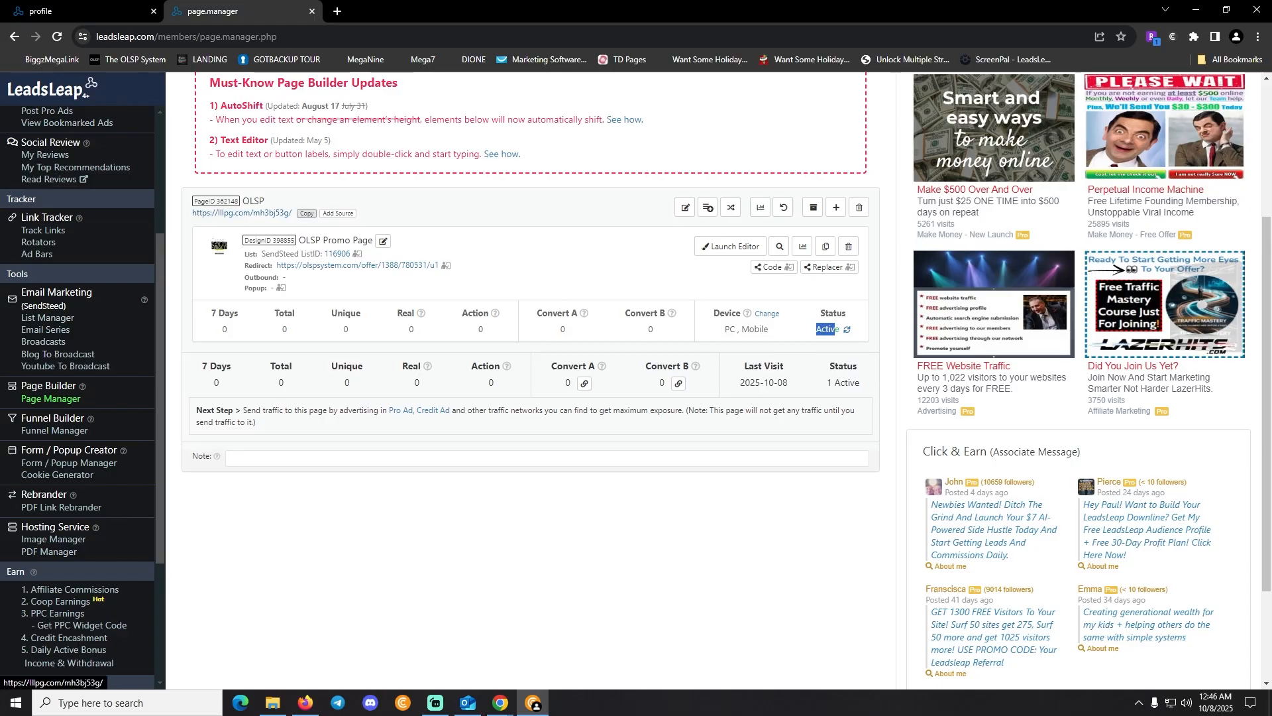
{"action": "left_click", "coordinate": [686, 208]}
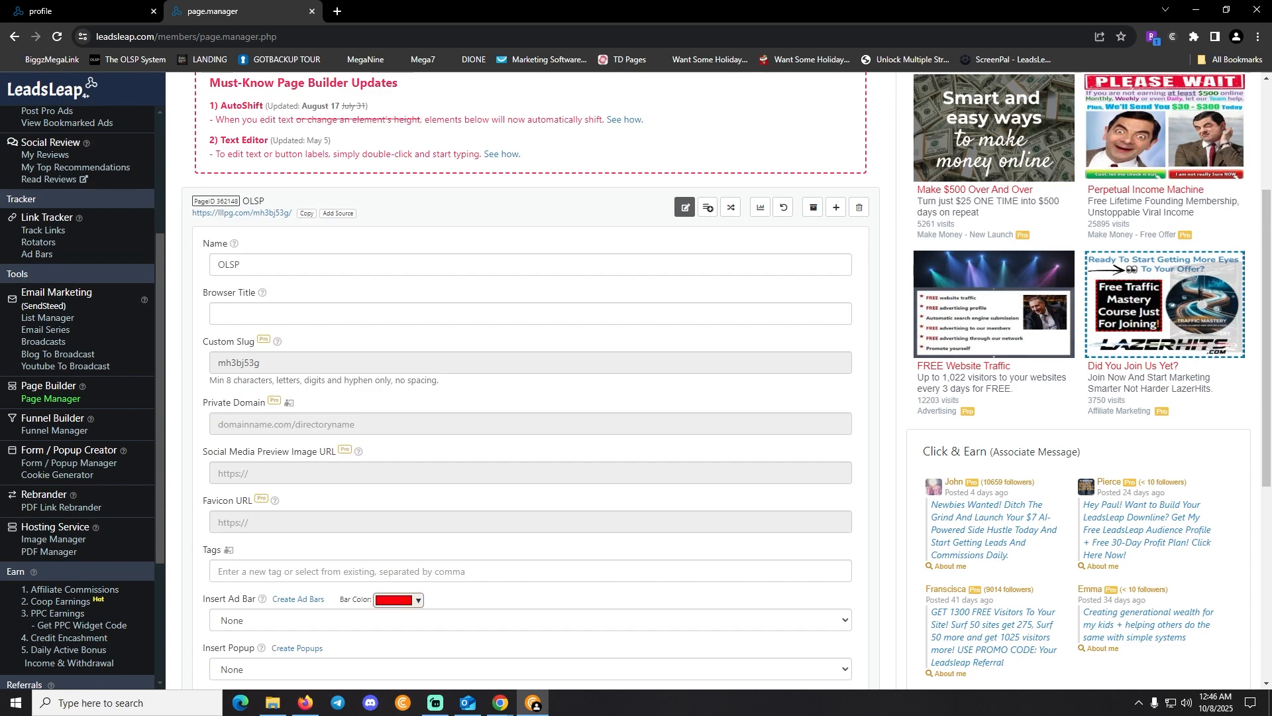
{"action": "left_click", "coordinate": [219, 313]}
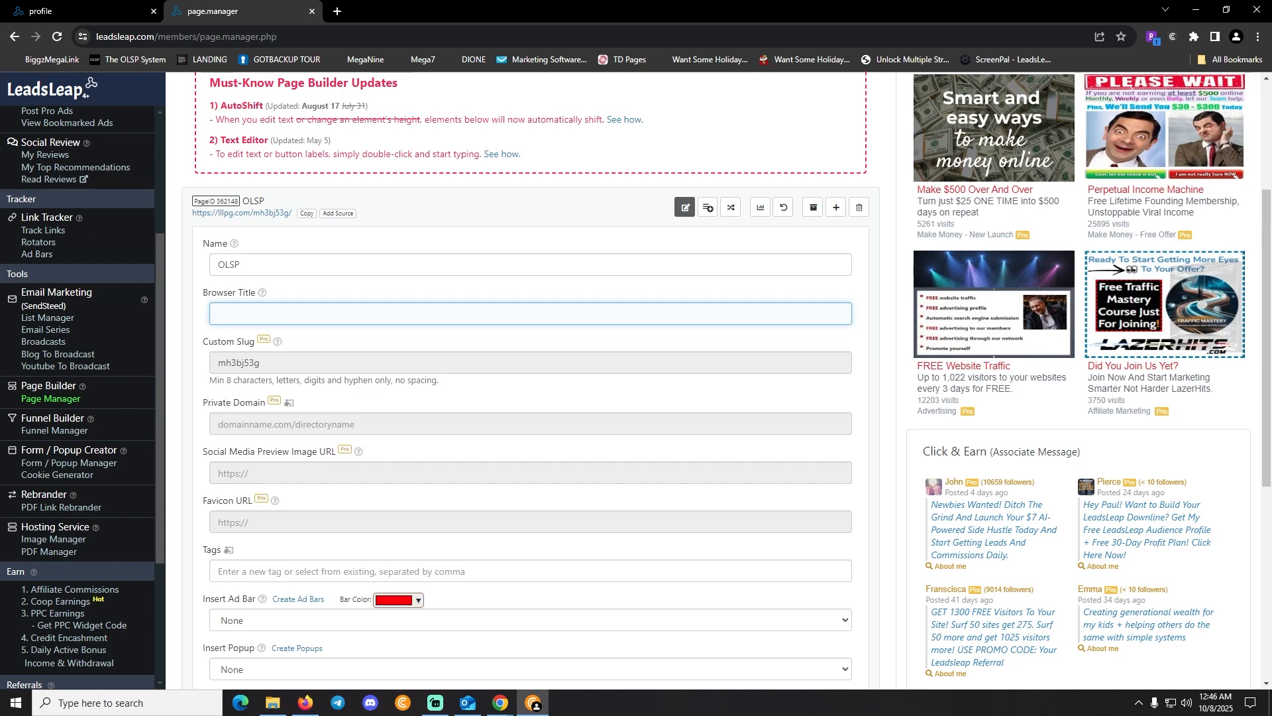
{"action": "mouse_move", "coordinate": [262, 293]}
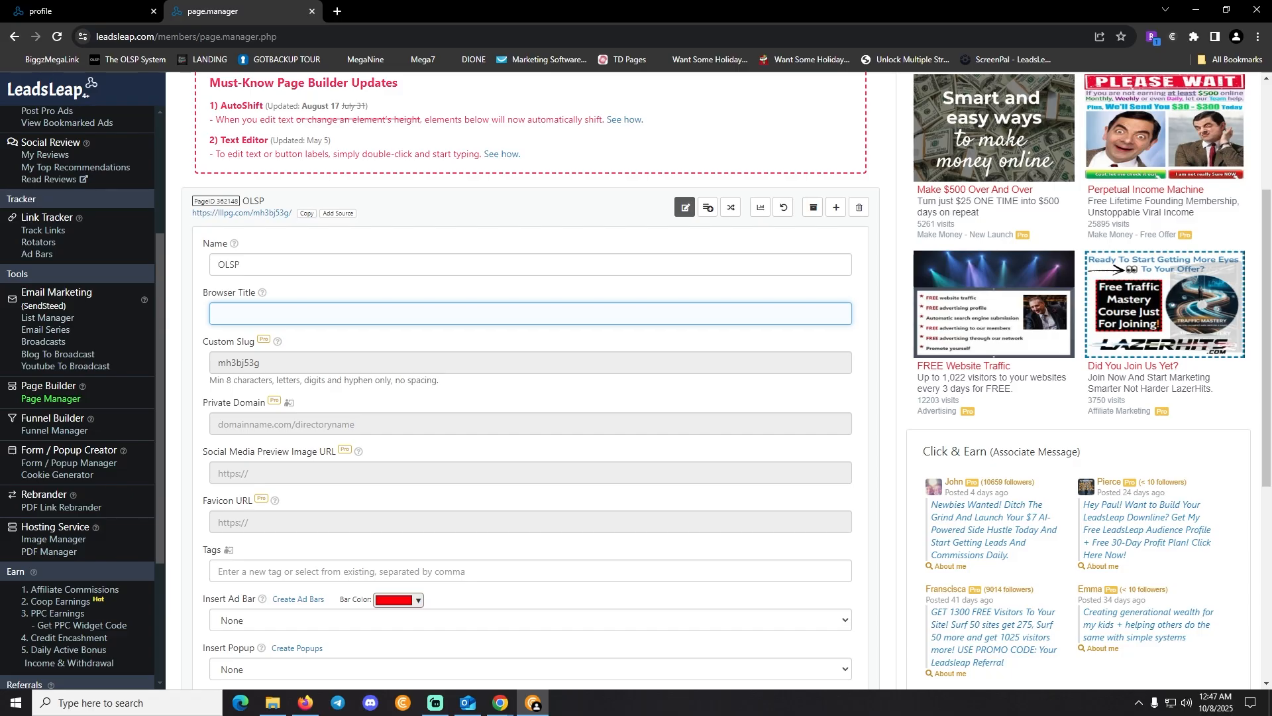
Copy the OLSP page's URL in Page Manager and scroll back up to its settings form
{"action": "scroll", "coordinate": [307, 435], "scroll_direction": "up", "scroll_amount": 4}
{"action": "left_click", "coordinate": [306, 434]}
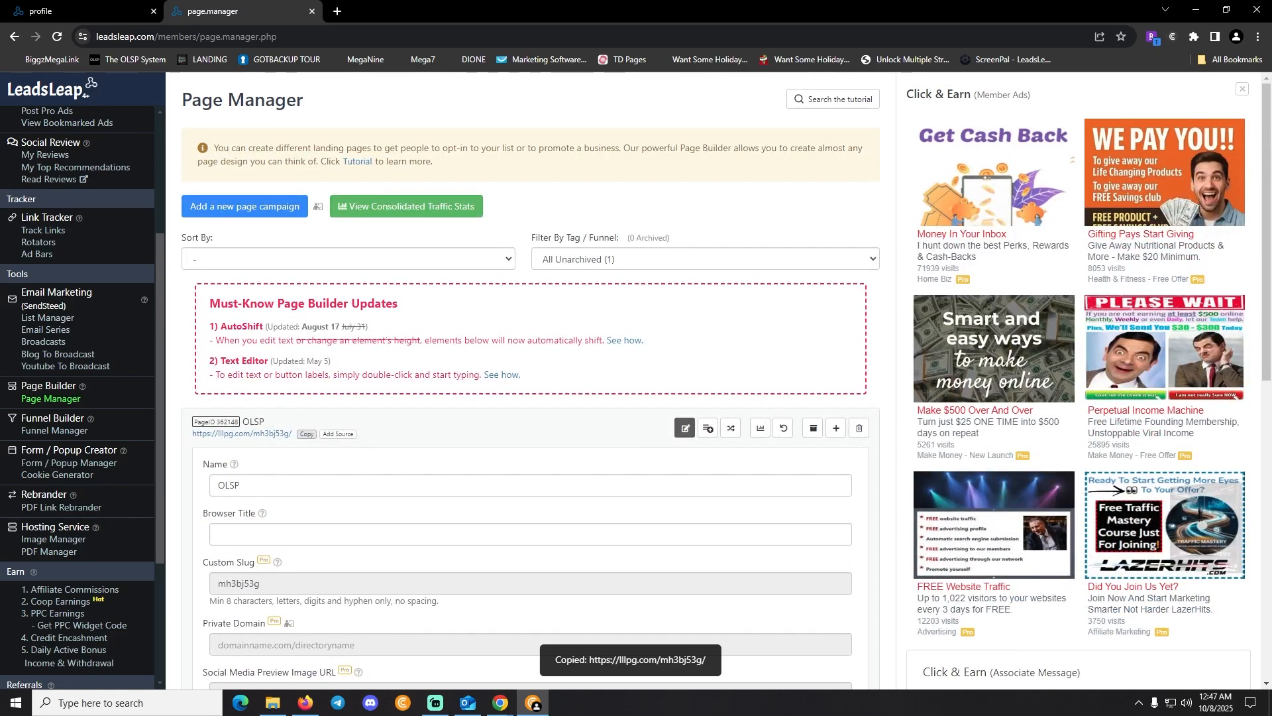
{"action": "scroll", "coordinate": [306, 434], "scroll_direction": "down", "scroll_amount": 9}
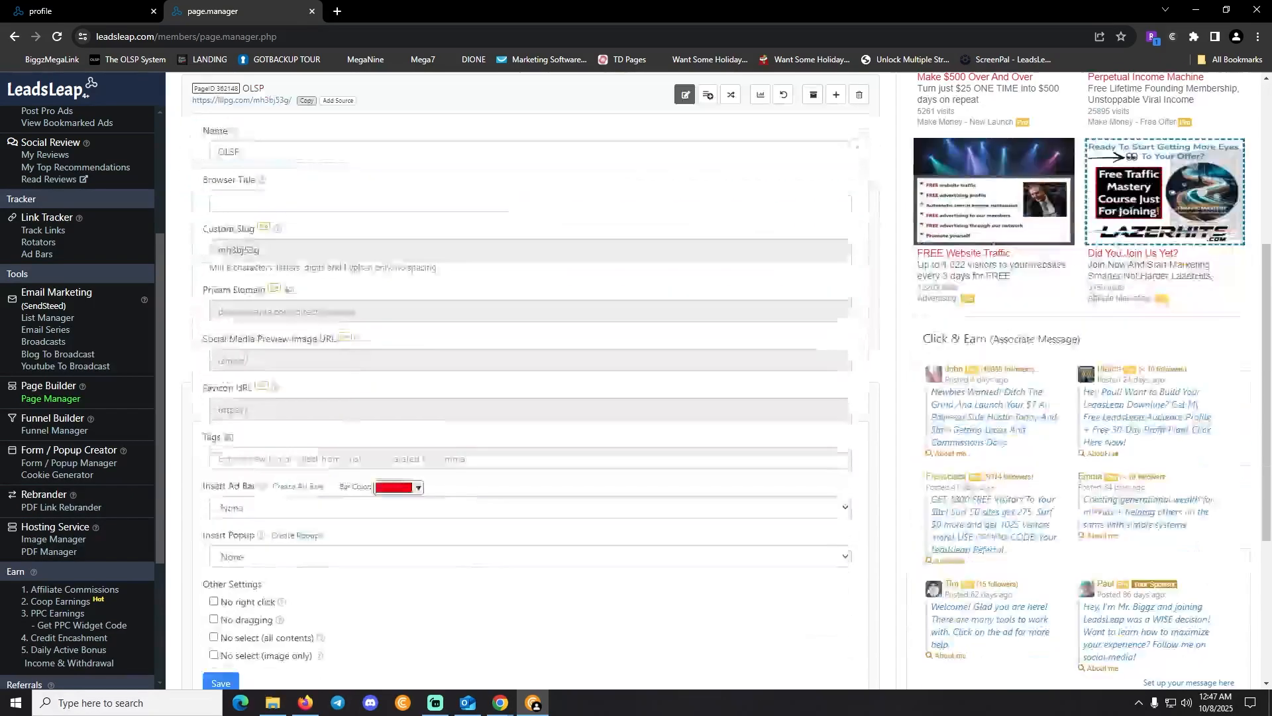
{"action": "scroll", "coordinate": [530, 381], "scroll_direction": "up", "scroll_amount": 9}
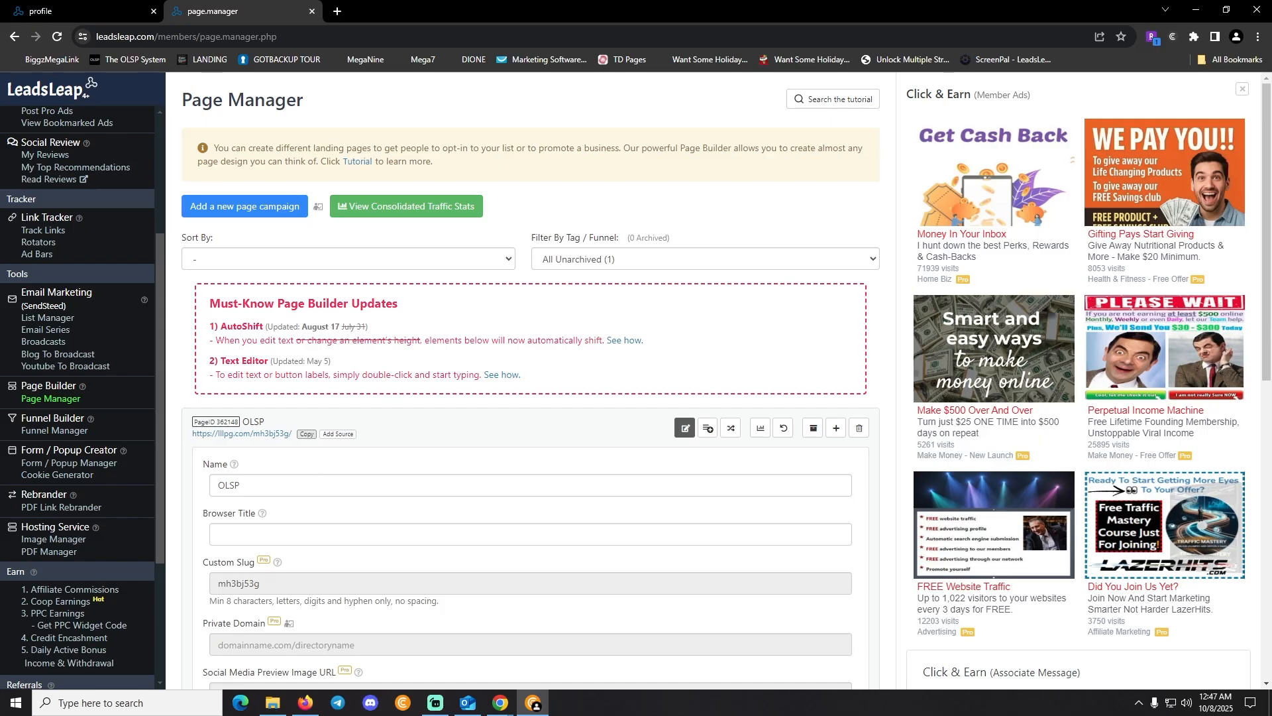
{"action": "scroll", "coordinate": [77, 397], "scroll_direction": "up", "scroll_amount": 3}
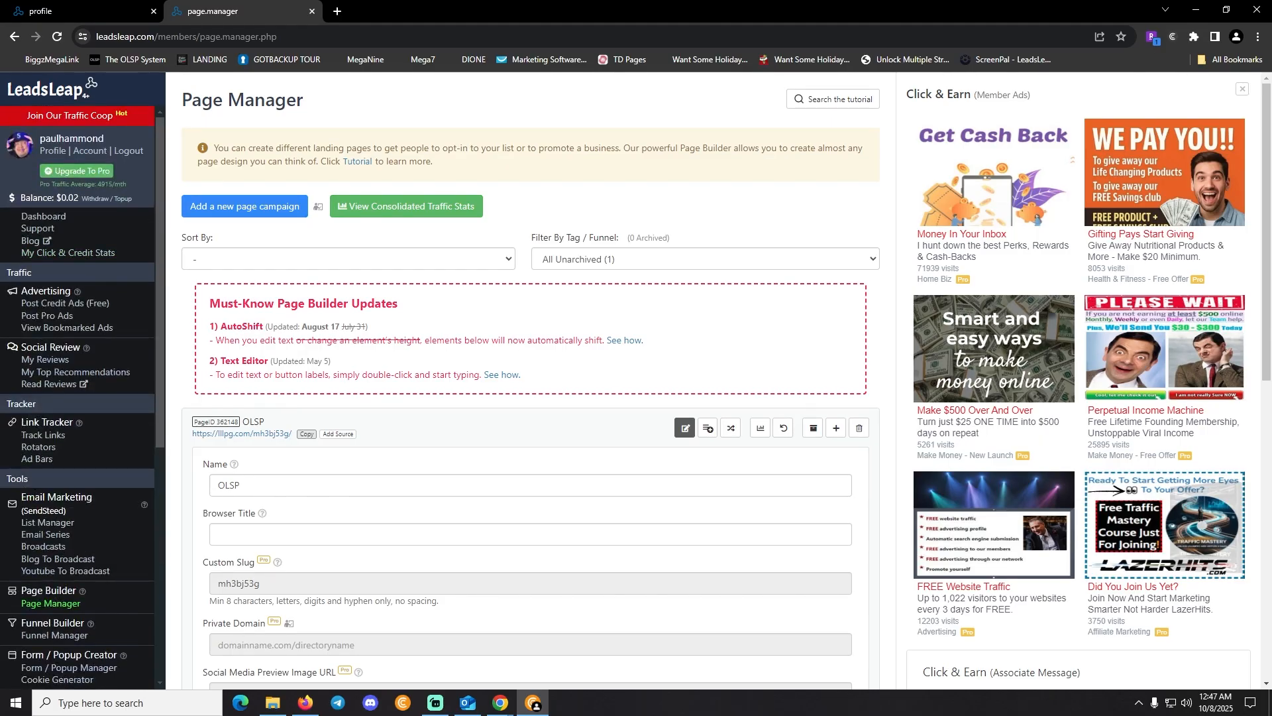
Go to the credit ads list and start adding a new credit ad
{"action": "left_click", "coordinate": [65, 303]}
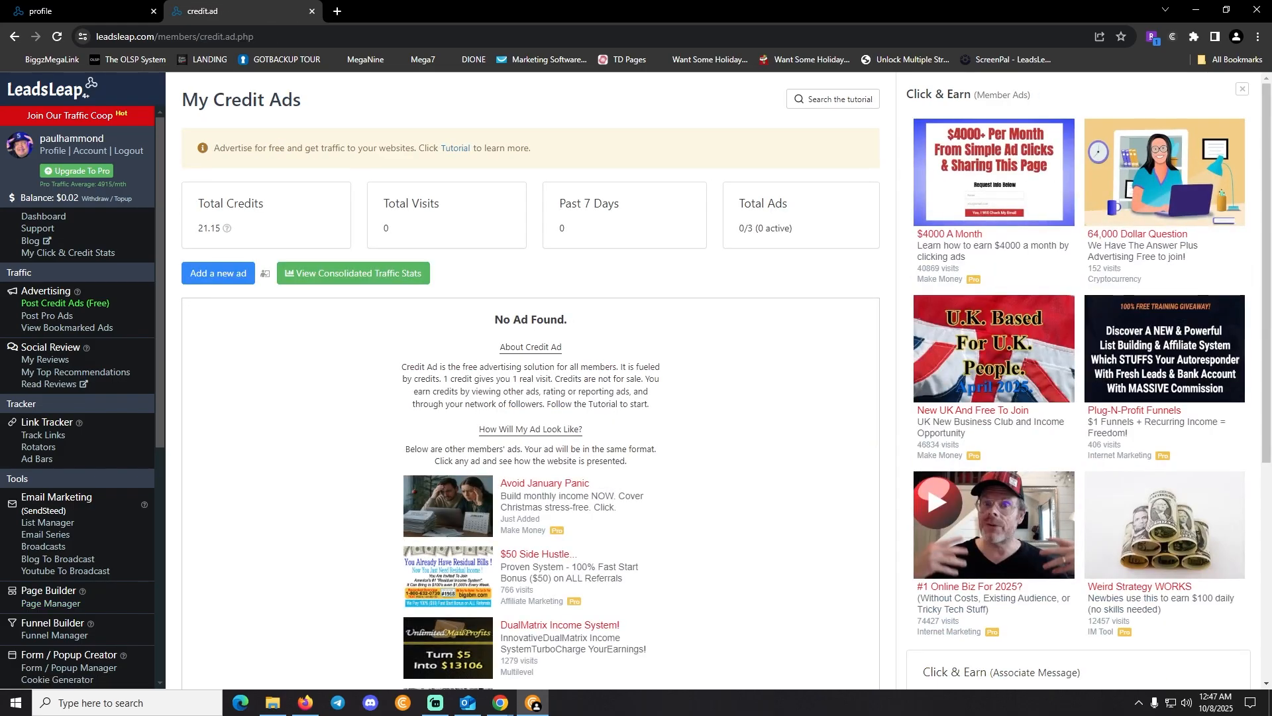
{"action": "left_click_drag", "start_coordinate": [284, 147], "coordinate": [441, 148]}
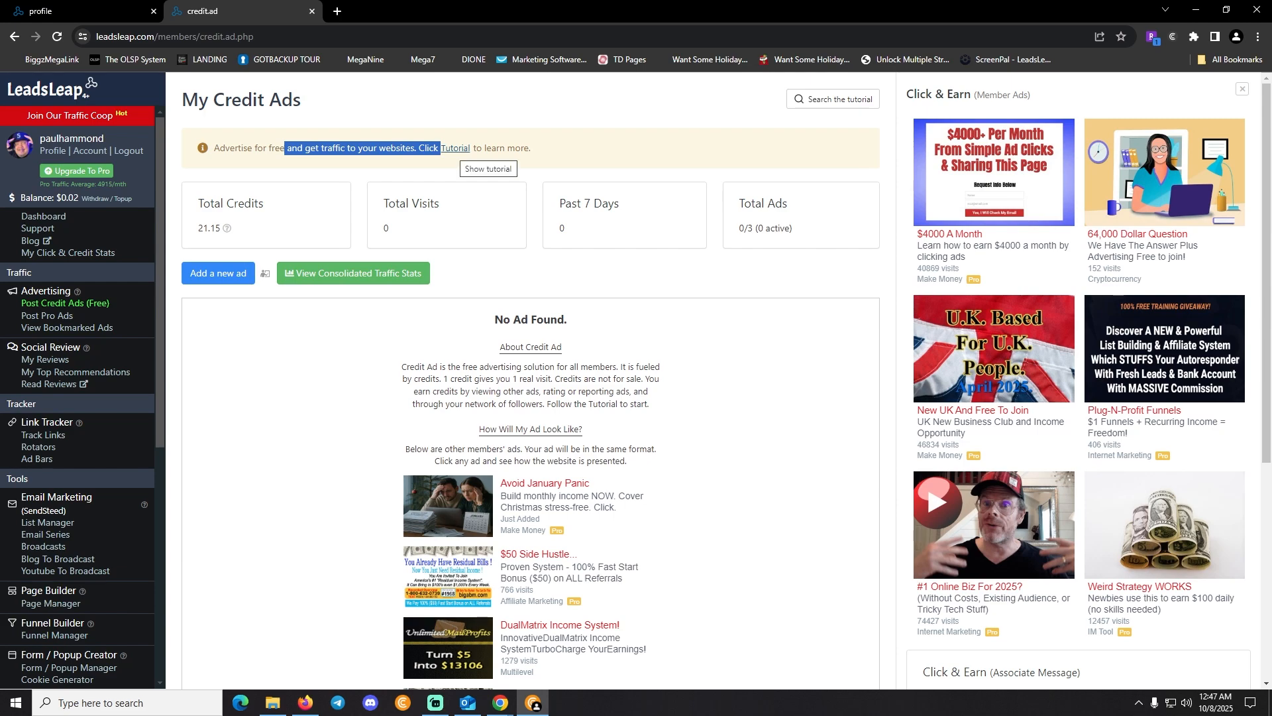
{"action": "left_click", "coordinate": [482, 163]}
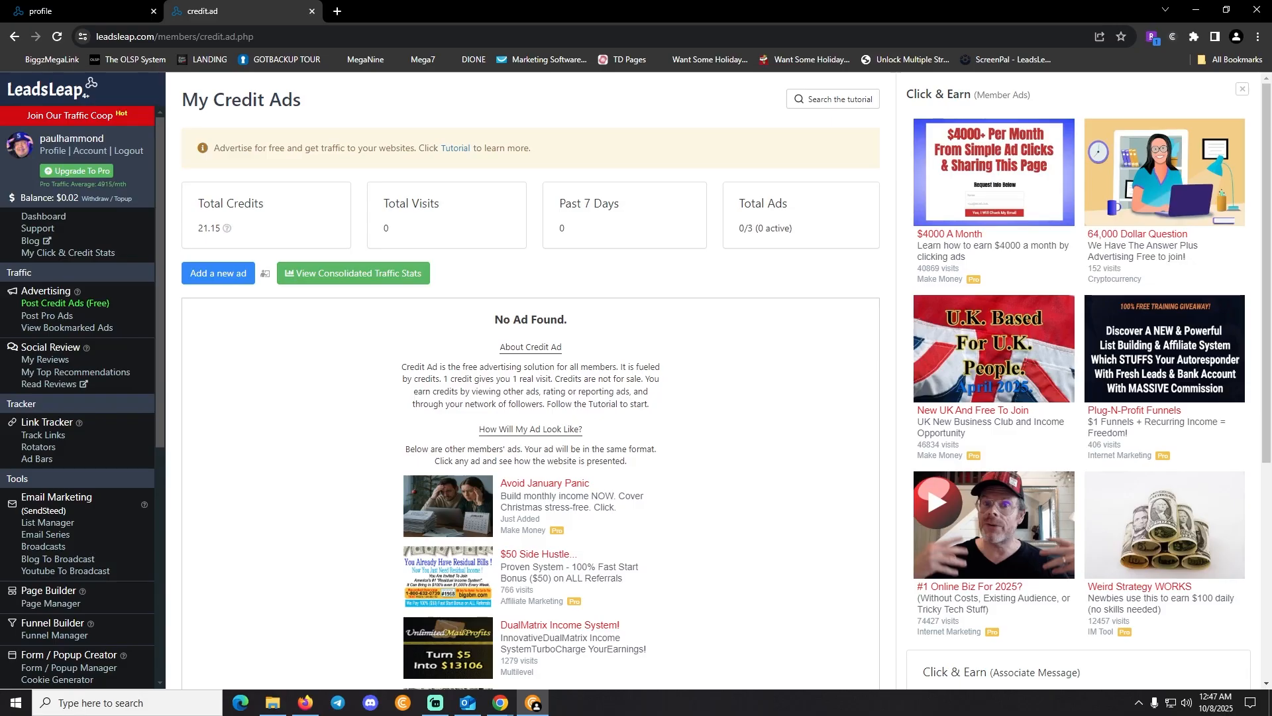
{"action": "left_click", "coordinate": [218, 273]}
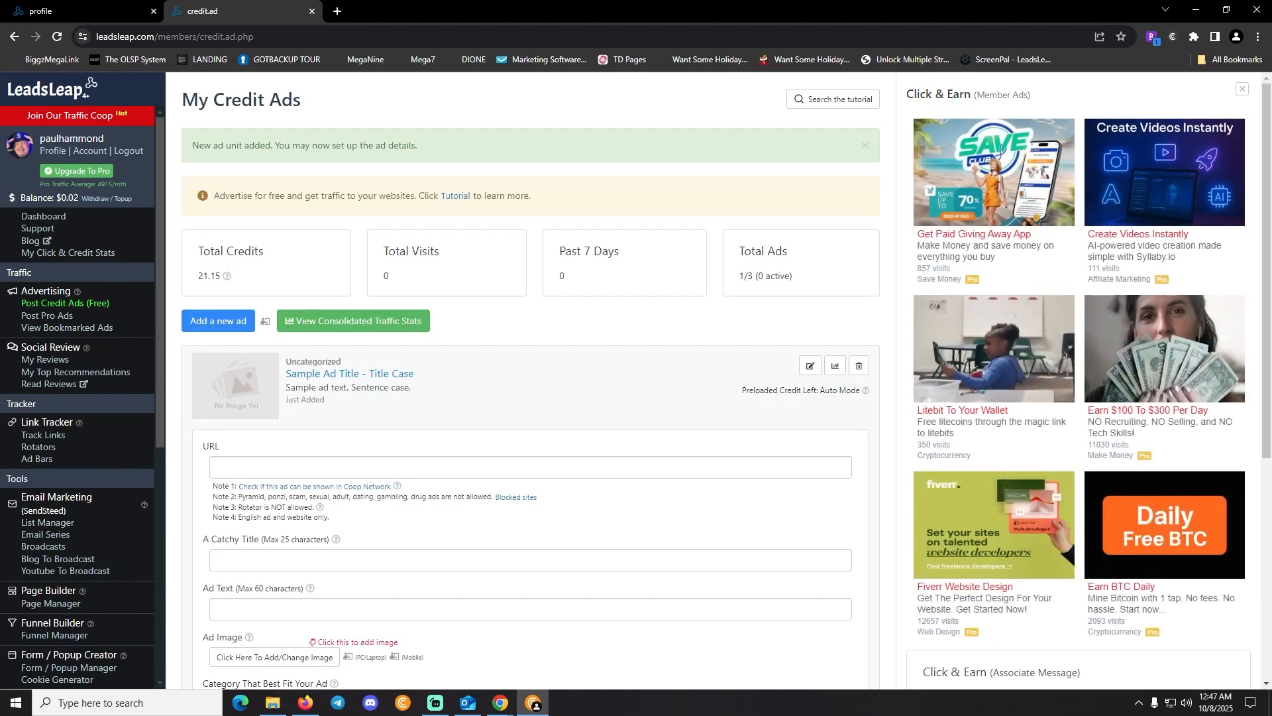
Paste the OLSP link as URL, title it 'How 7.00 turned into 7K', start adding an image, open a new tab
{"action": "scroll", "coordinate": [315, 299], "scroll_direction": "down", "scroll_amount": 3}
{"action": "left_click", "coordinate": [315, 246]}
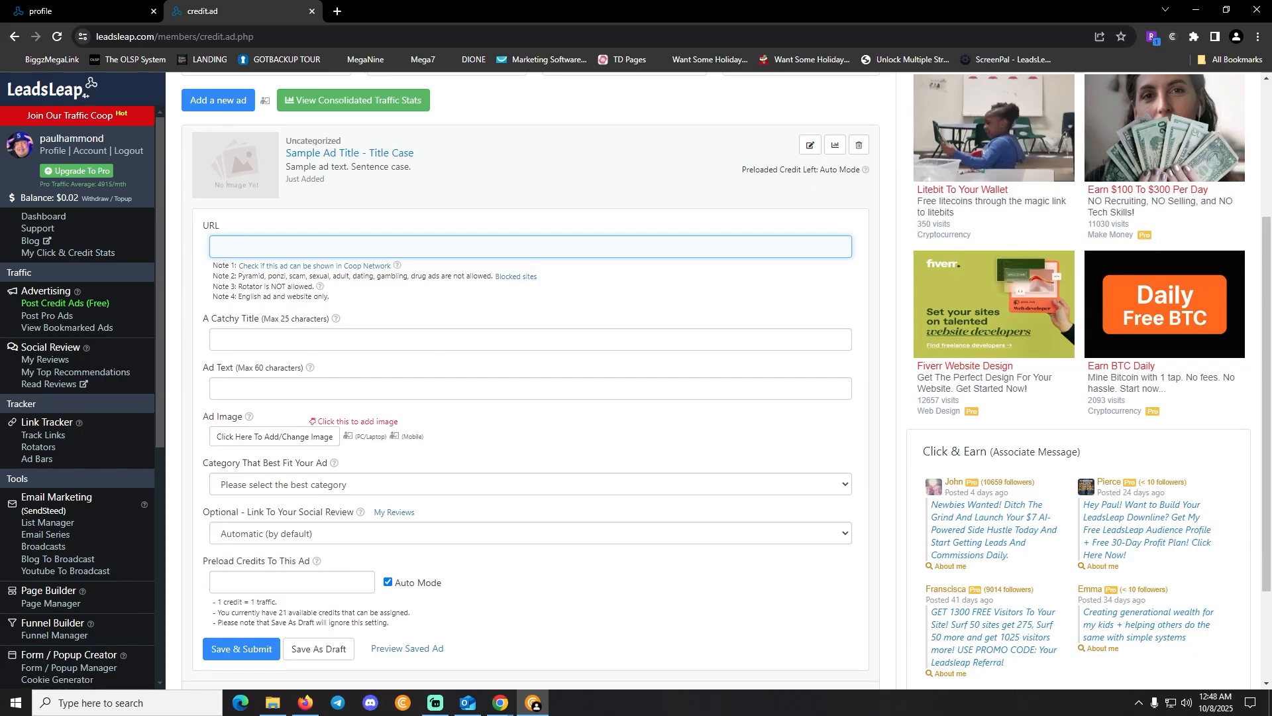
{"action": "key", "text": "ctrl+v"}
{"action": "left_click", "coordinate": [314, 339]}
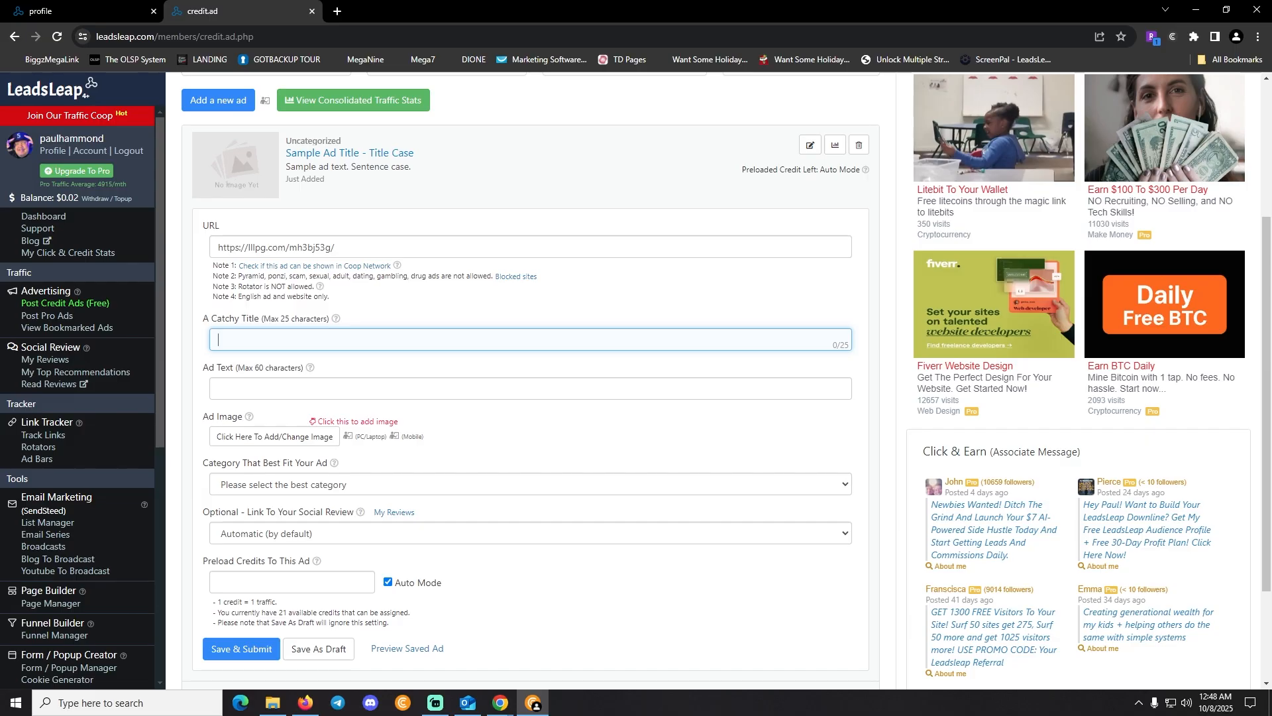
{"action": "type", "text": "How 7.00 tur"}
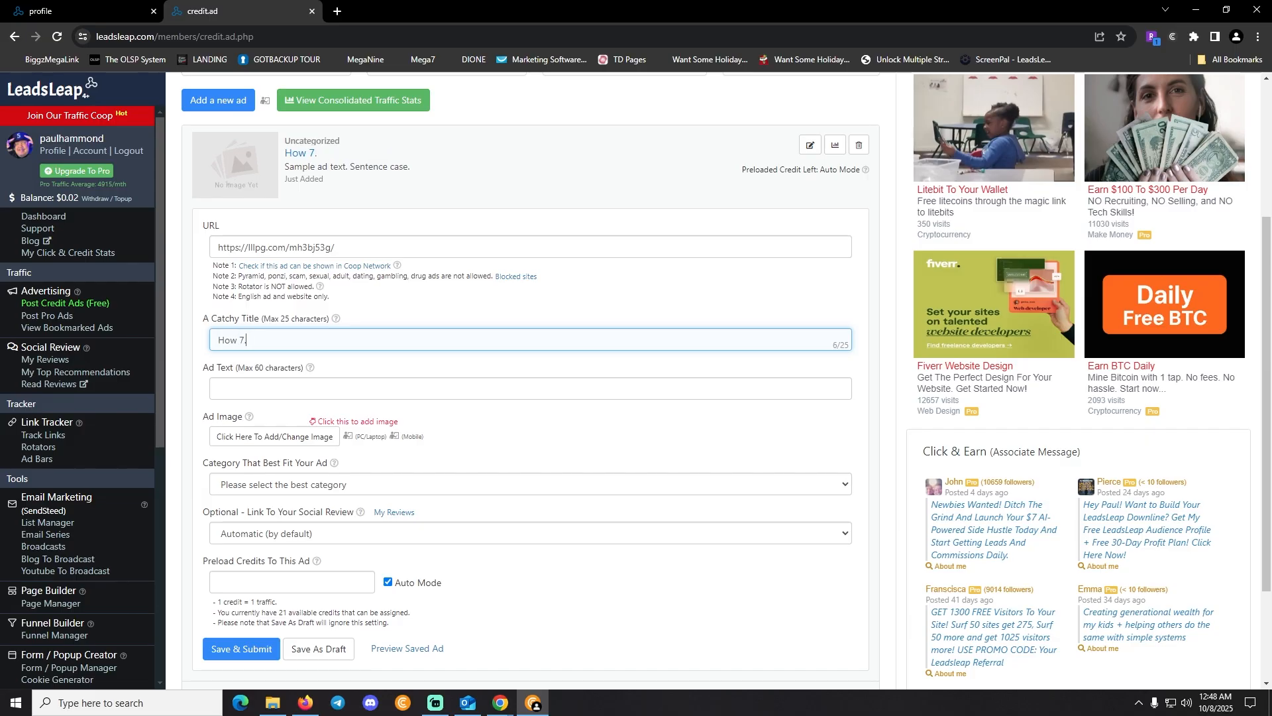
{"action": "type", "text": "ned into 7K"}
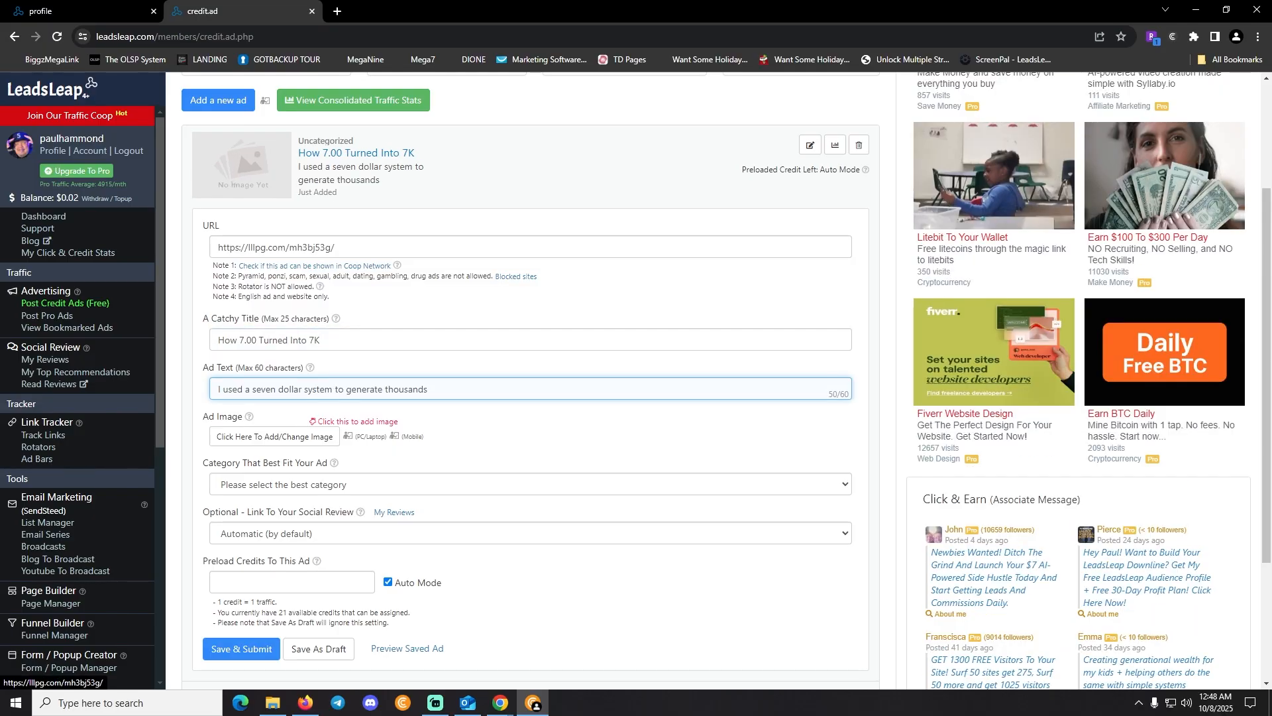
{"action": "left_click_drag", "start_coordinate": [315, 153], "coordinate": [380, 187]}
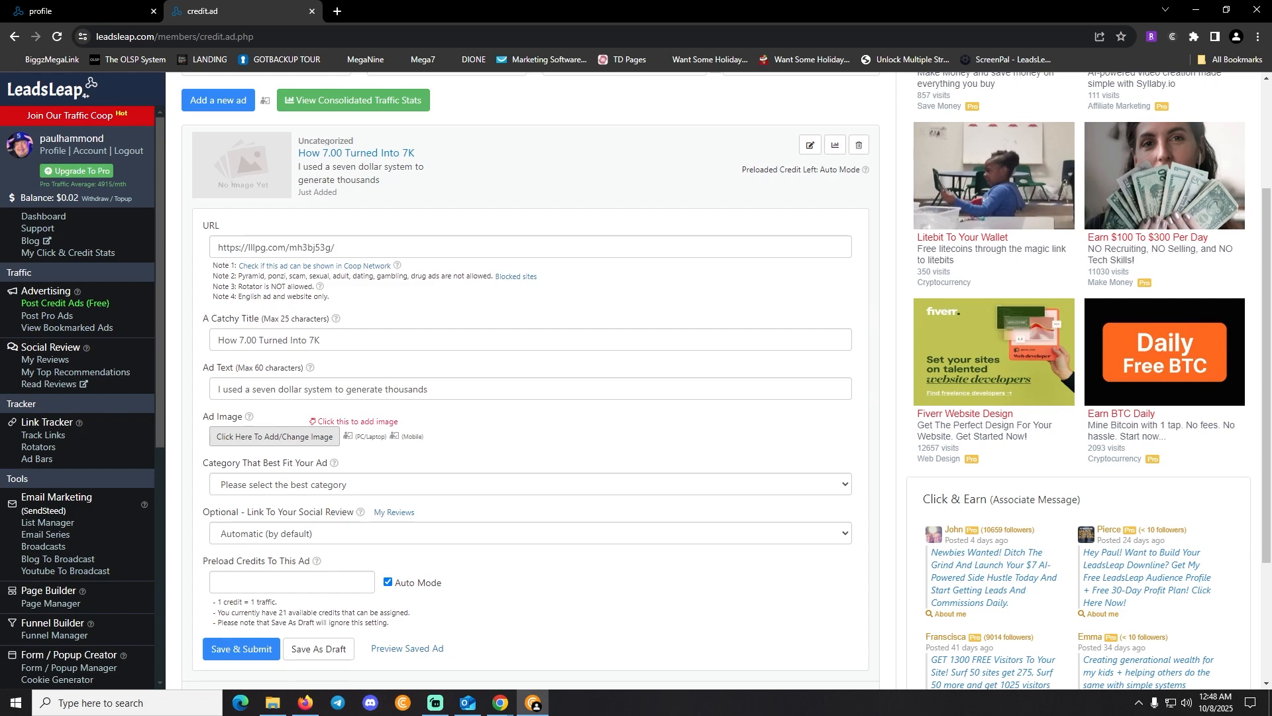
{"action": "left_click", "coordinate": [211, 437]}
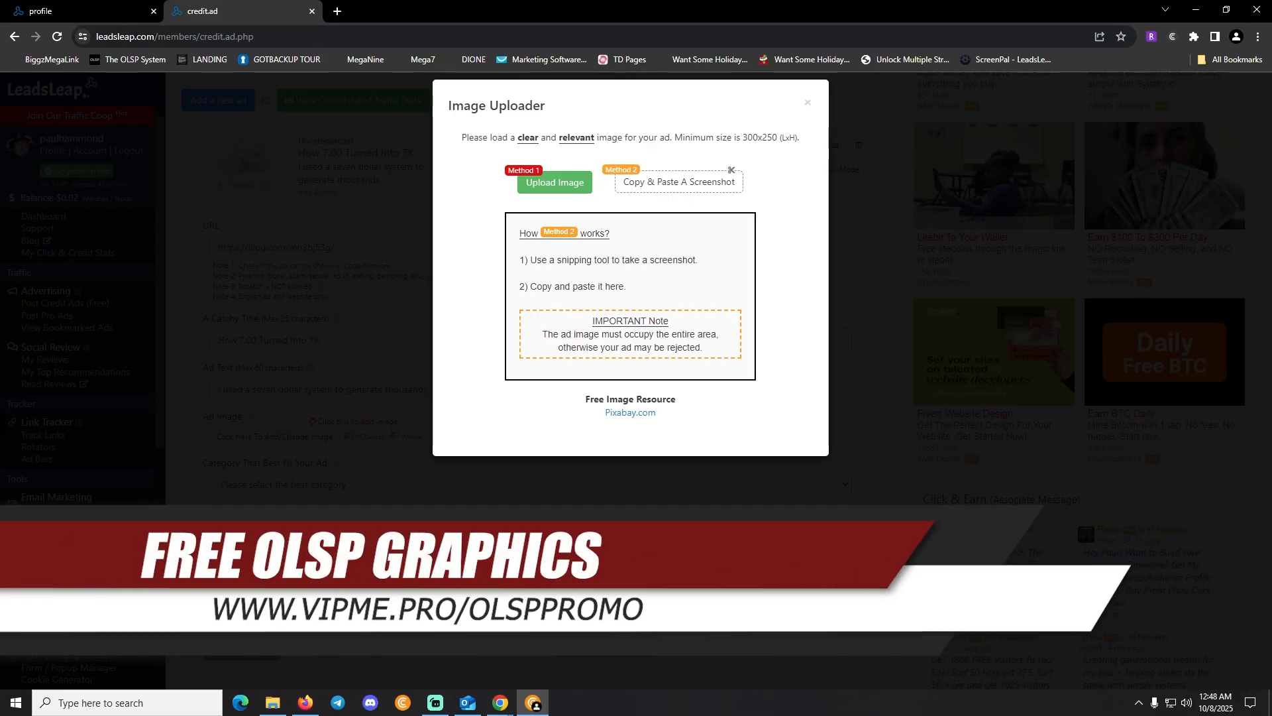
{"action": "left_click", "coordinate": [338, 11]}
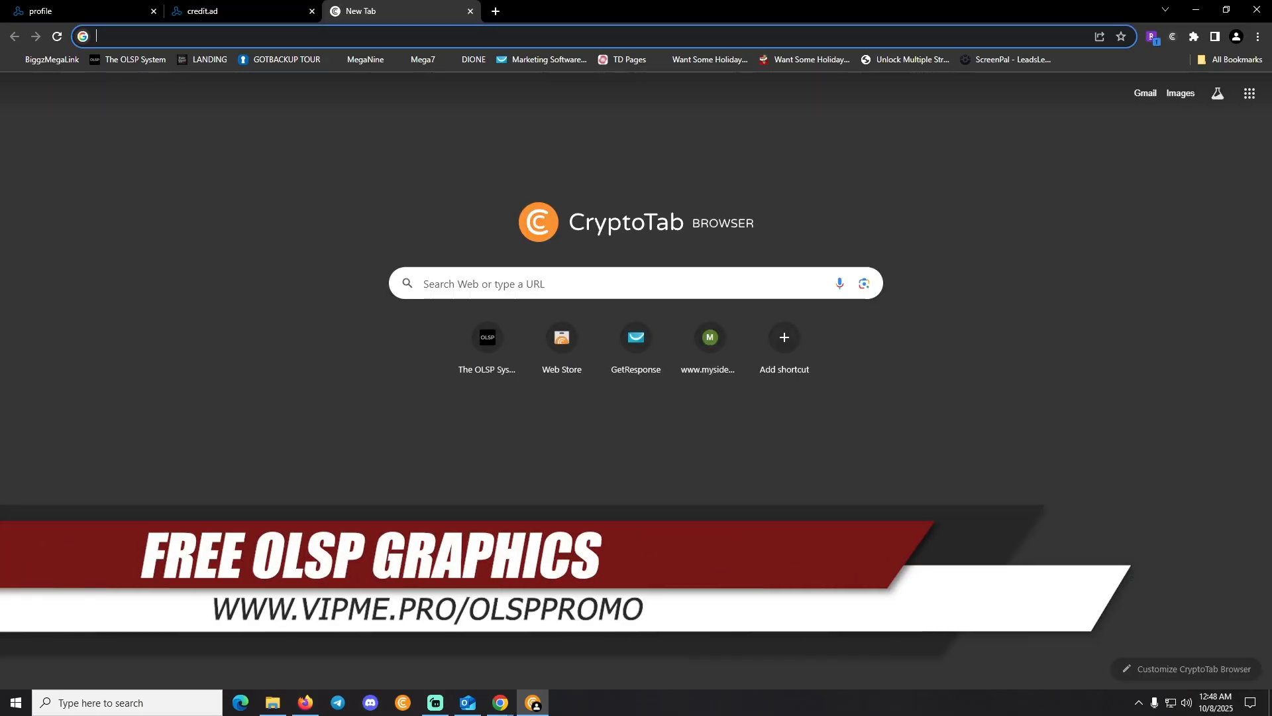
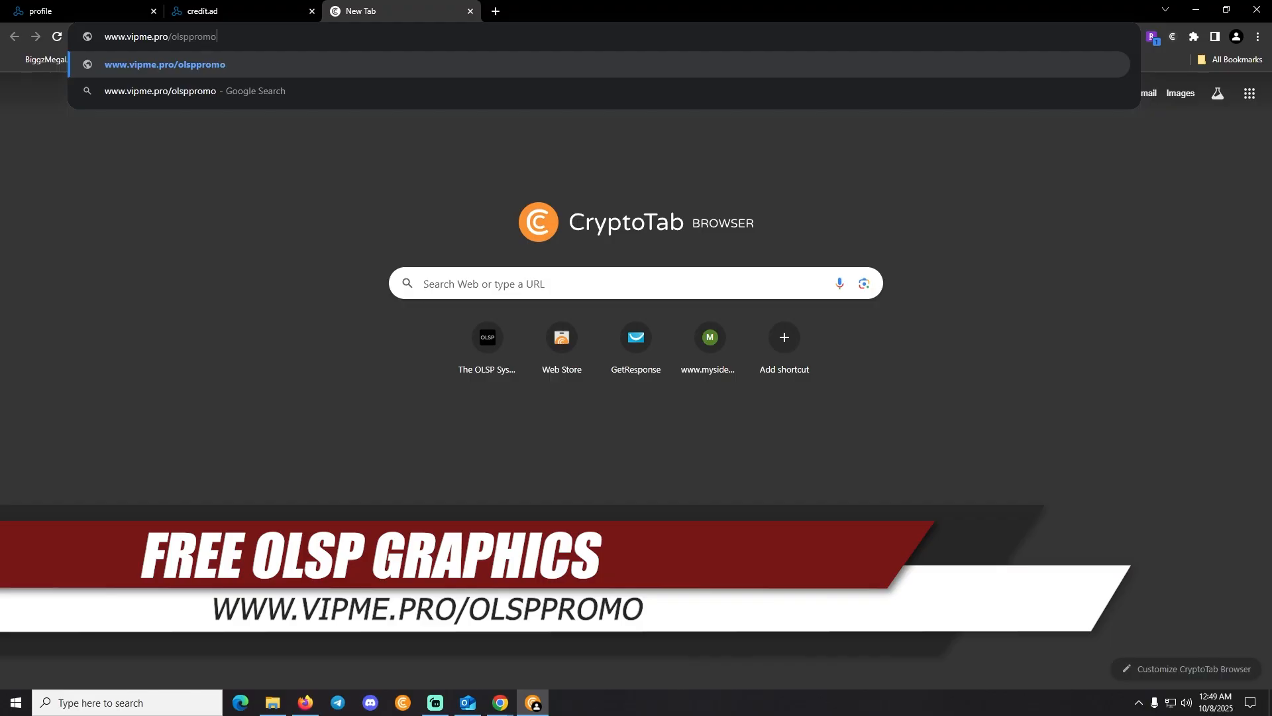
{"action": "key", "text": "Return"}
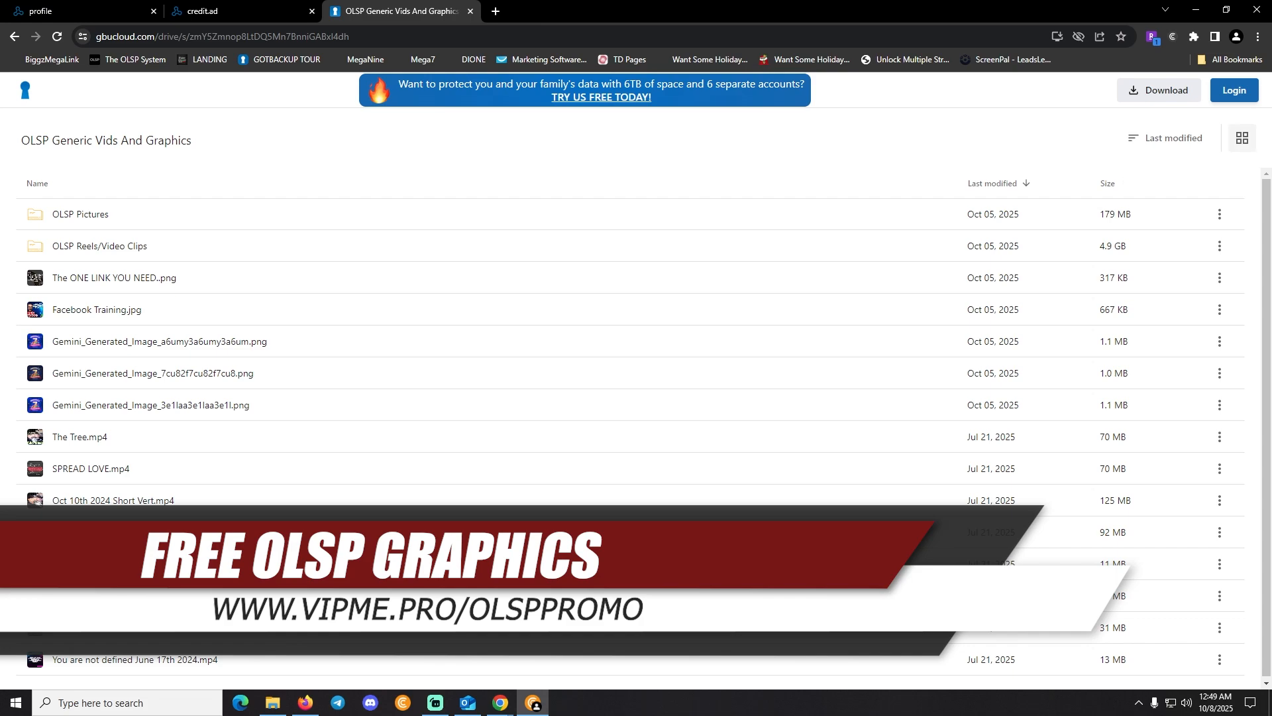
Download 'The ONE LINK YOU NEED..png' from the folder's thumbnail grid and show it in its folder
{"action": "left_click", "coordinate": [1243, 138]}
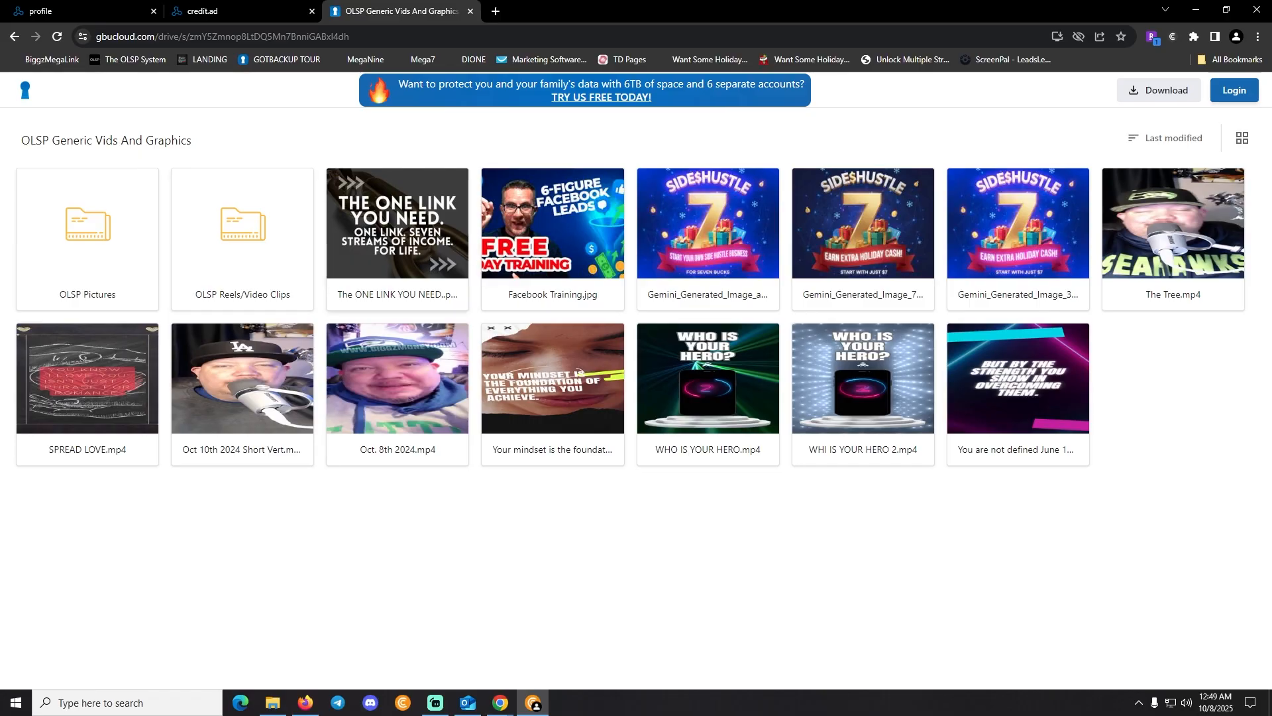
{"action": "left_click", "coordinate": [397, 239]}
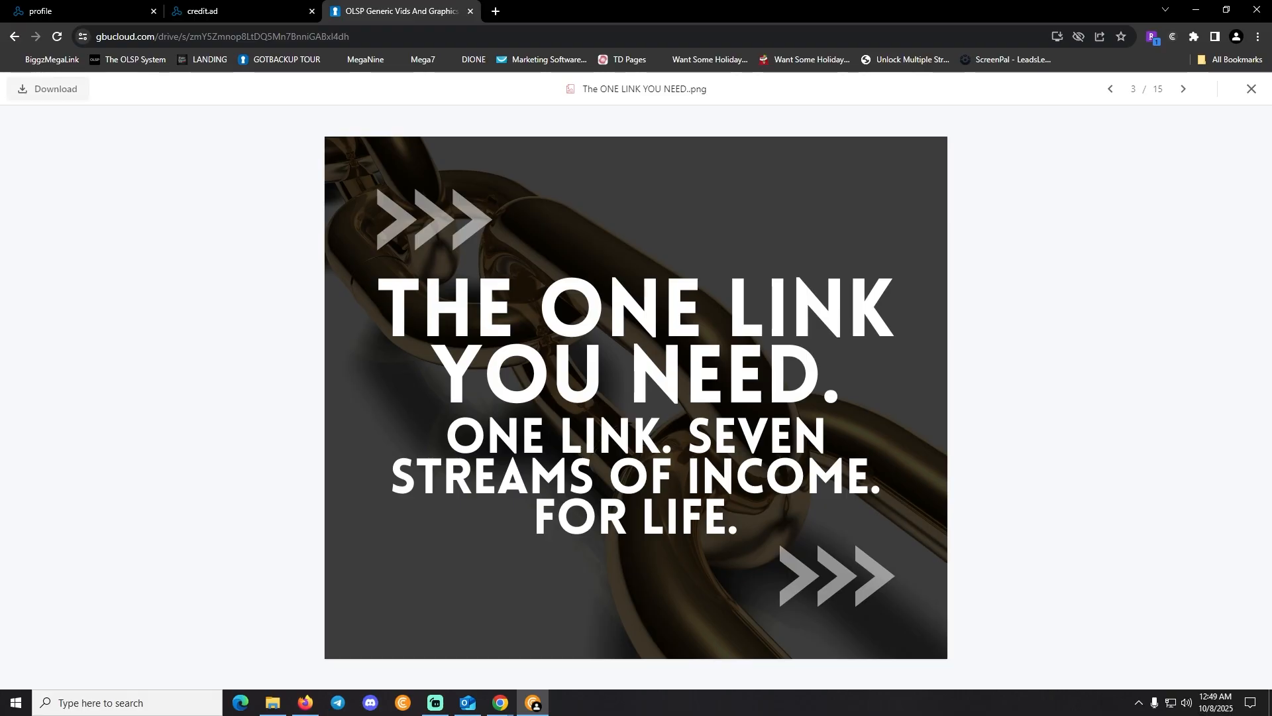
{"action": "left_click", "coordinate": [48, 89]}
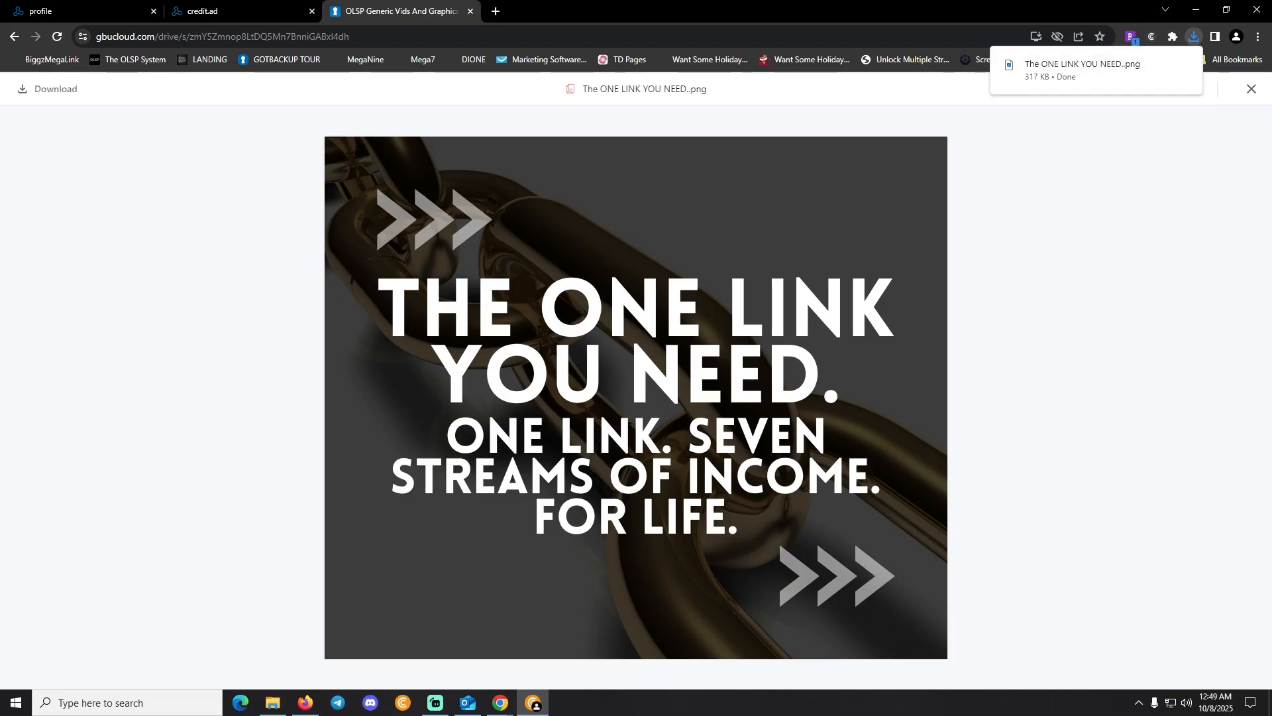
{"action": "left_click", "coordinate": [1163, 64]}
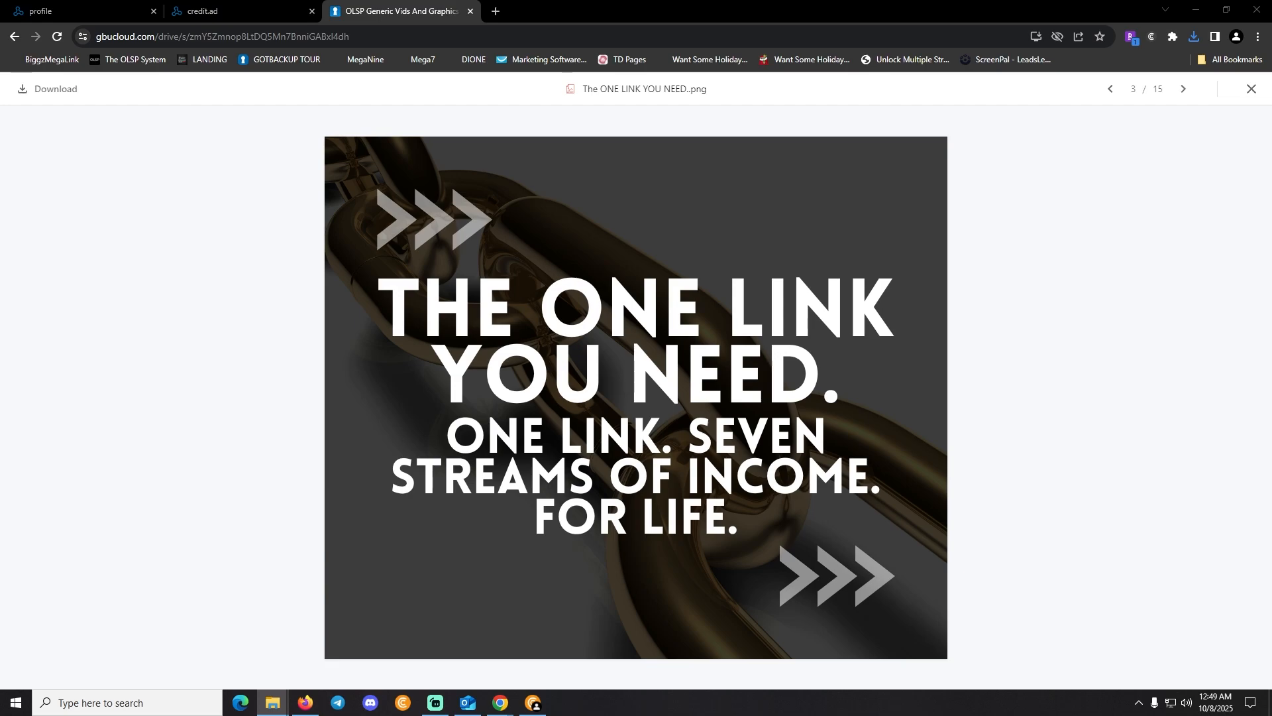
Paste the downloaded image into the ad's Image Uploader and stretch it larger and taller
{"action": "left_click_drag", "start_coordinate": [1271, 29], "coordinate": [940, 66]}
{"action": "left_click_drag", "start_coordinate": [1270, 70], "coordinate": [1271, 69]}
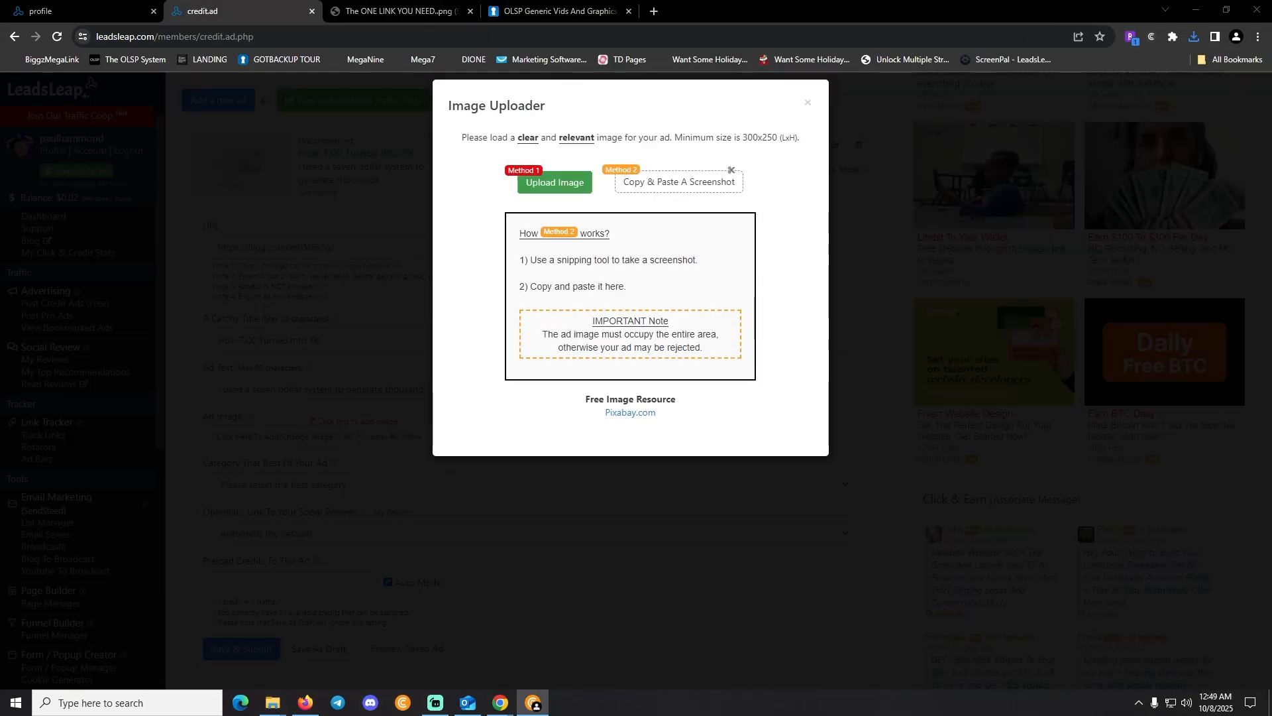
{"action": "key", "text": "ctrl+v"}
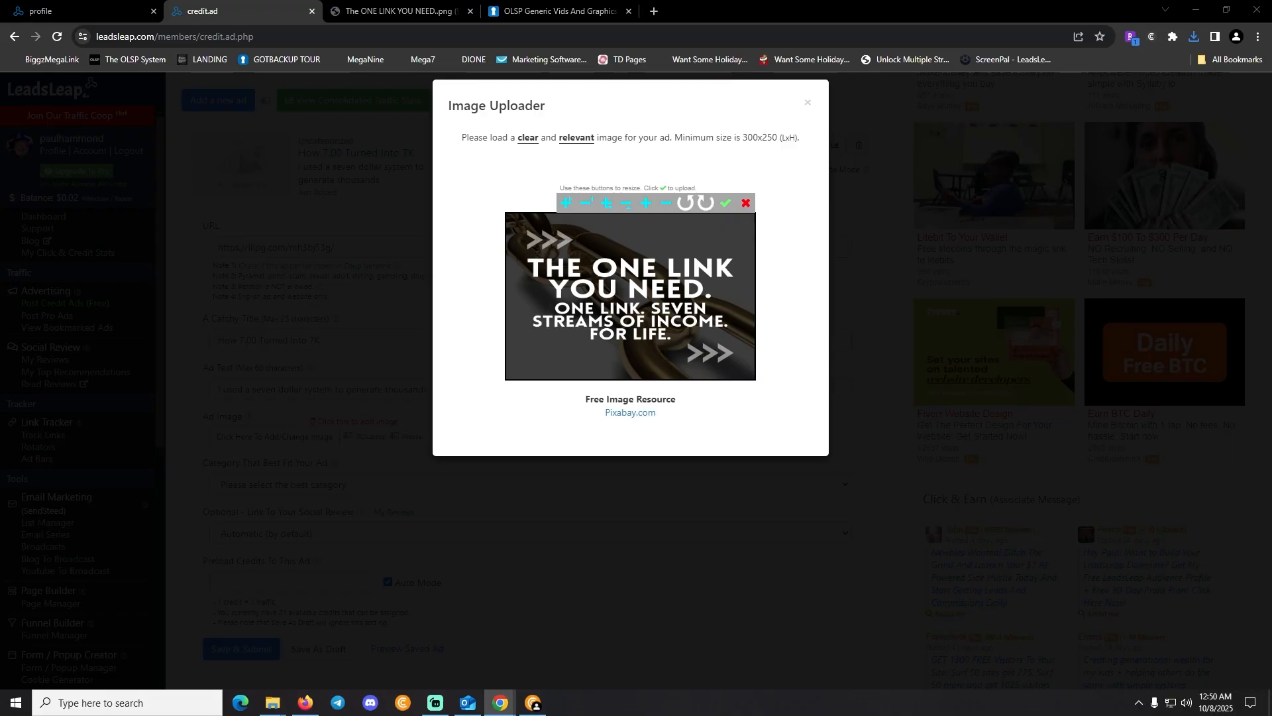
{"action": "left_click", "coordinate": [566, 204]}
{"action": "left_click", "coordinate": [566, 203]}
{"action": "left_click", "coordinate": [567, 203]}
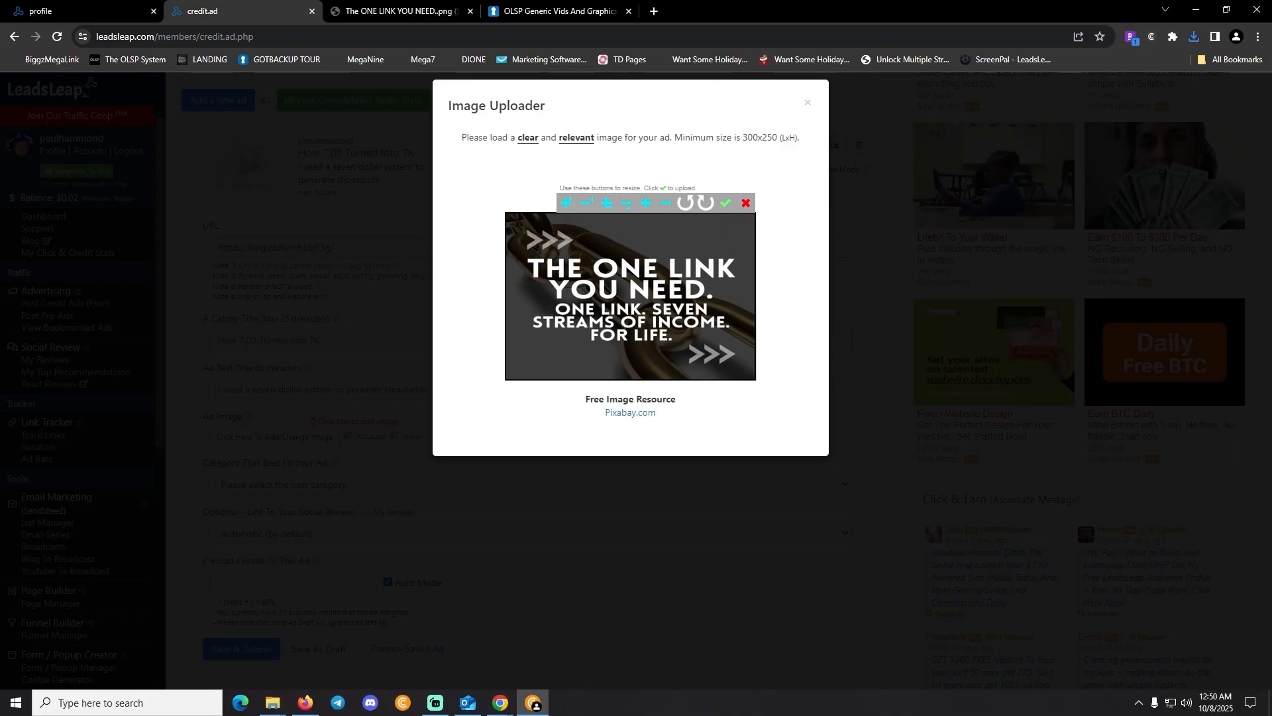
{"action": "left_click", "coordinate": [567, 204]}
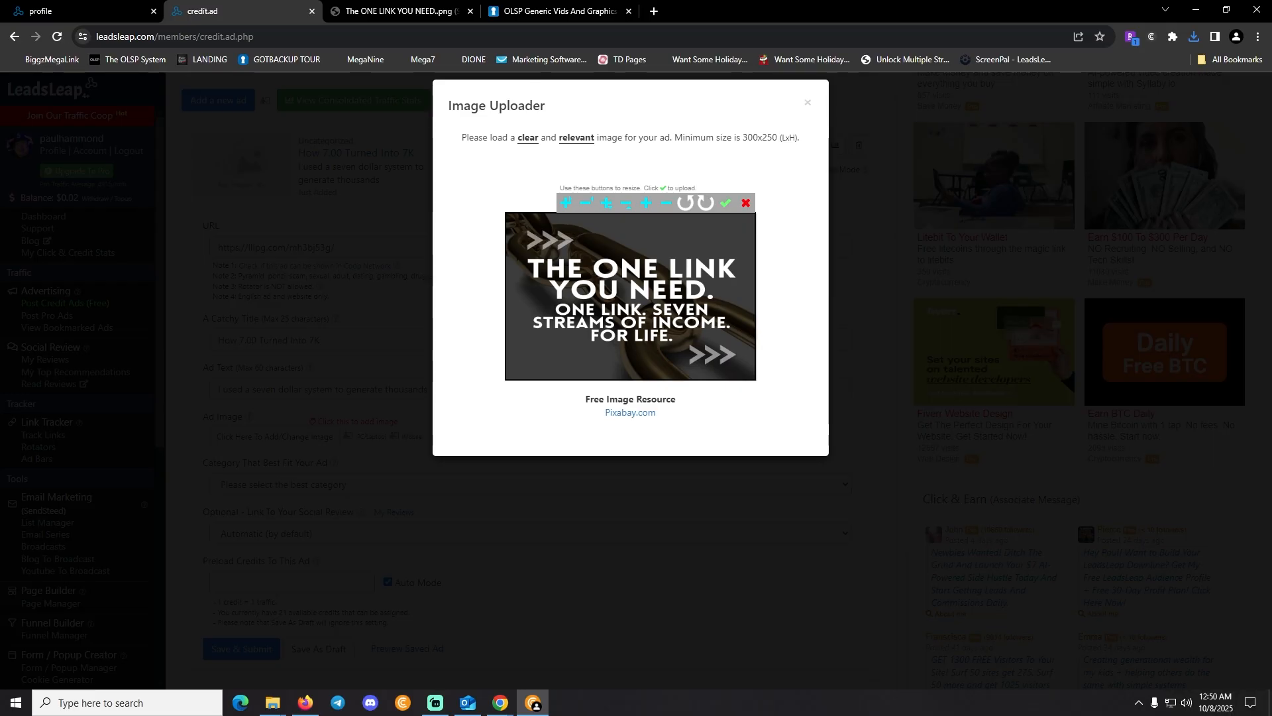
{"action": "left_click", "coordinate": [566, 204]}
{"action": "left_click", "coordinate": [567, 204]}
{"action": "left_click", "coordinate": [567, 204]}
{"action": "left_click", "coordinate": [566, 204]}
{"action": "left_click", "coordinate": [567, 204]}
{"action": "left_click", "coordinate": [567, 204]}
{"action": "left_click", "coordinate": [566, 203]}
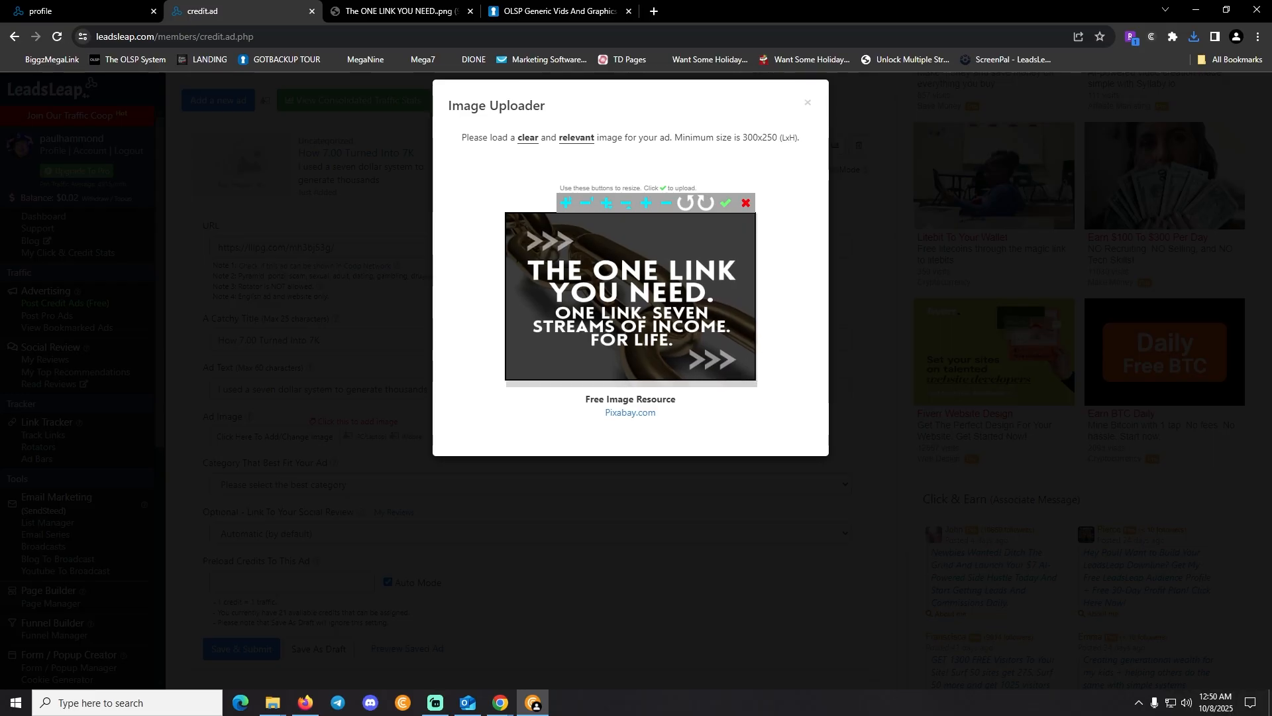
{"action": "left_click", "coordinate": [567, 204]}
{"action": "left_click", "coordinate": [567, 204]}
{"action": "left_click", "coordinate": [567, 203]}
{"action": "left_click", "coordinate": [566, 204]}
{"action": "left_click", "coordinate": [566, 203]}
{"action": "left_click", "coordinate": [567, 204]}
{"action": "left_click", "coordinate": [567, 203]}
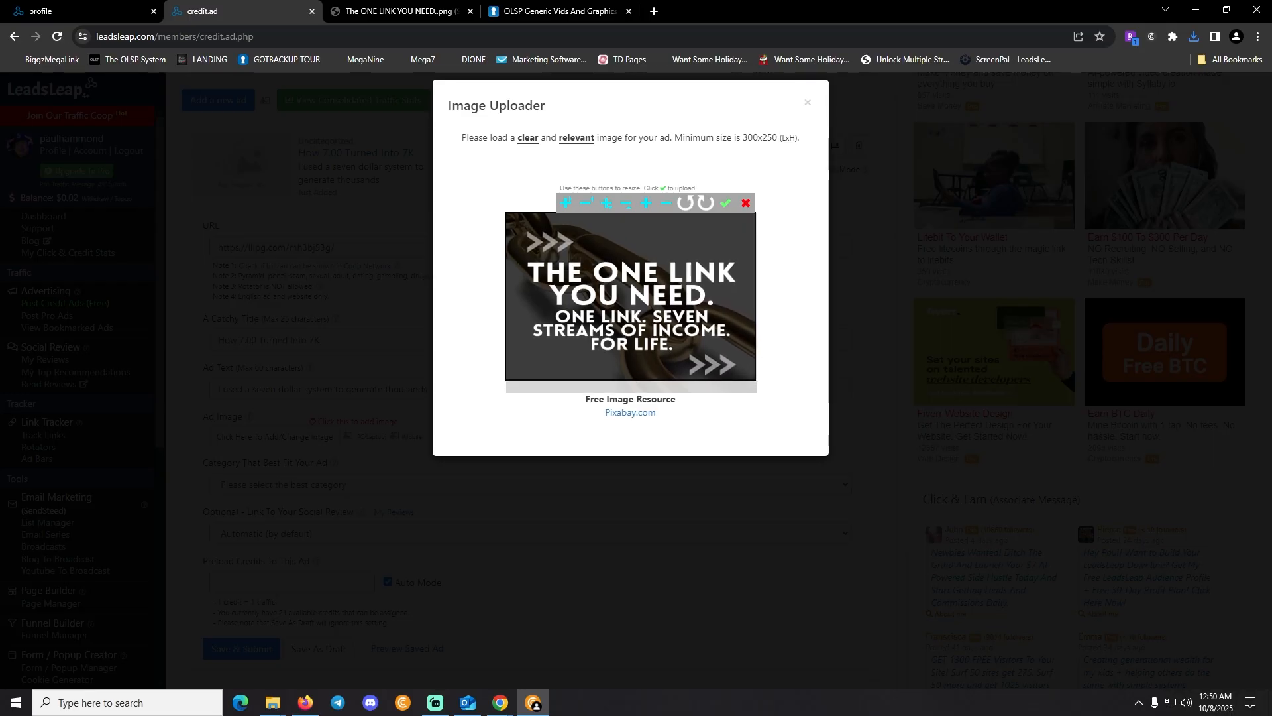
{"action": "left_click", "coordinate": [567, 204]}
{"action": "left_click", "coordinate": [567, 204]}
{"action": "left_click", "coordinate": [566, 203]}
{"action": "left_click", "coordinate": [567, 204]}
{"action": "left_click", "coordinate": [567, 204]}
{"action": "left_click", "coordinate": [567, 203]}
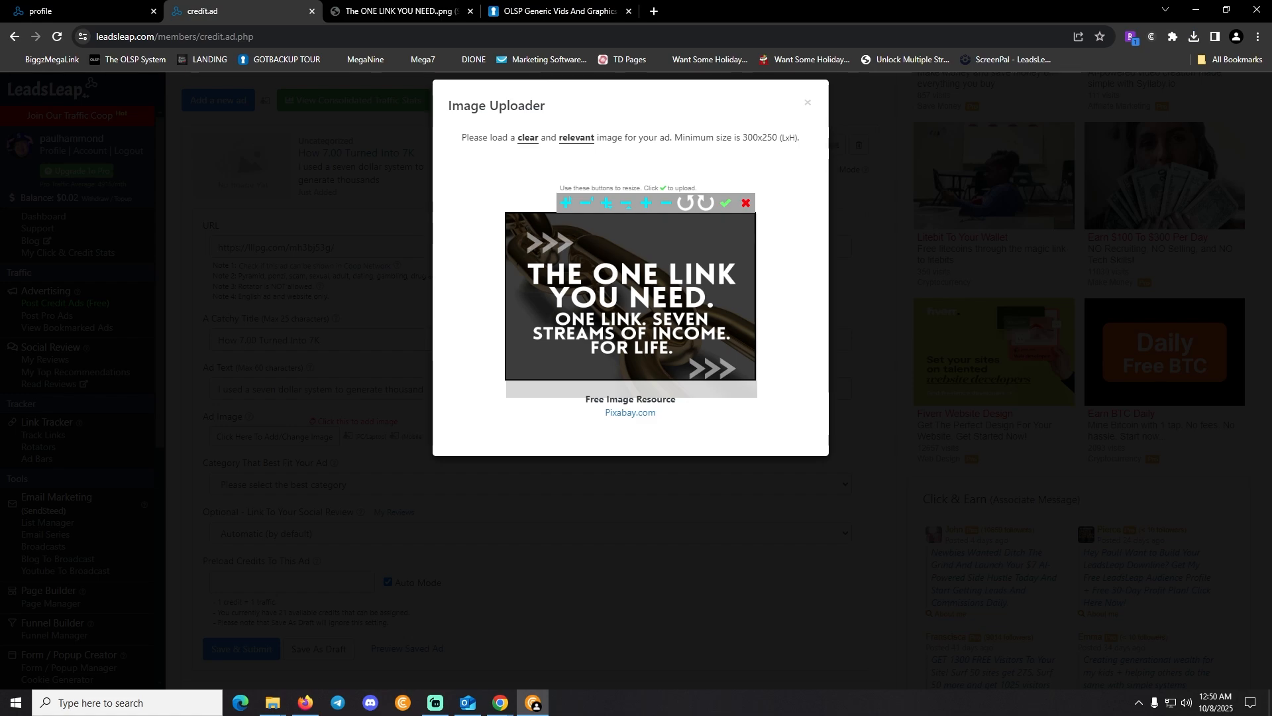
Shift the image up in the crop frame, stretch it slightly more, and upload it
{"action": "left_click_drag", "start_coordinate": [623, 300], "coordinate": [623, 289]}
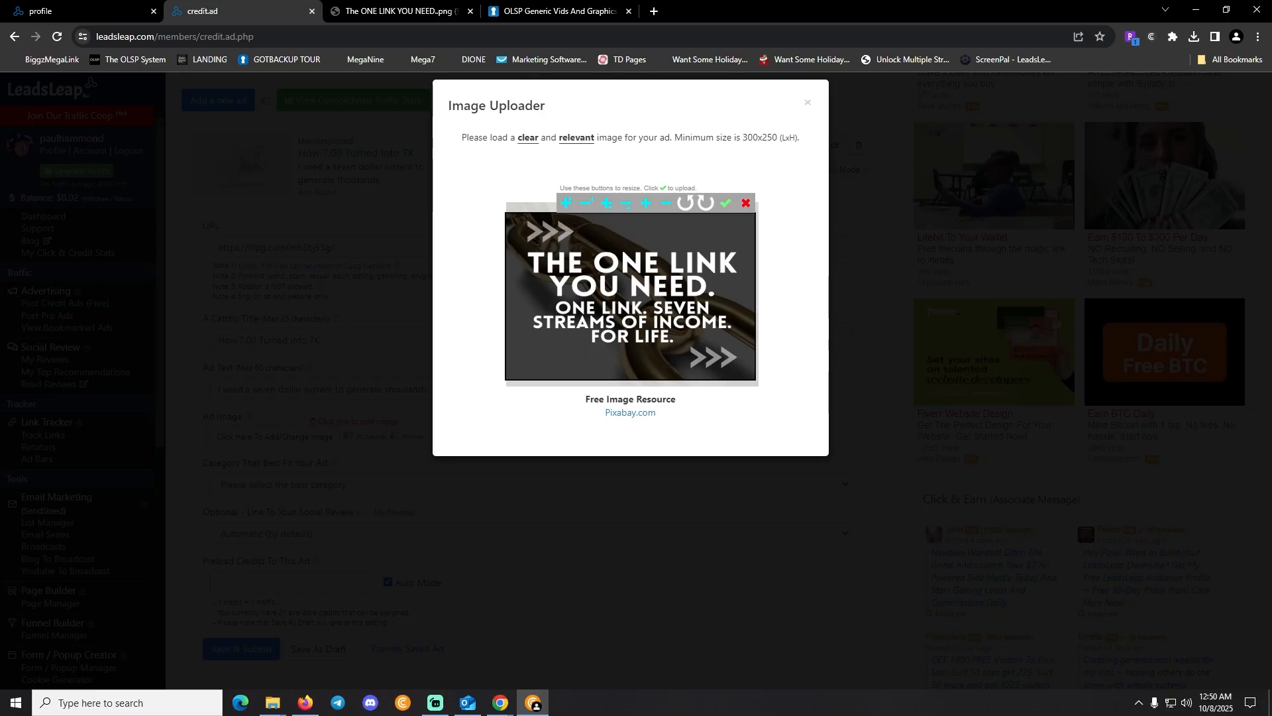
{"action": "left_click", "coordinate": [566, 203]}
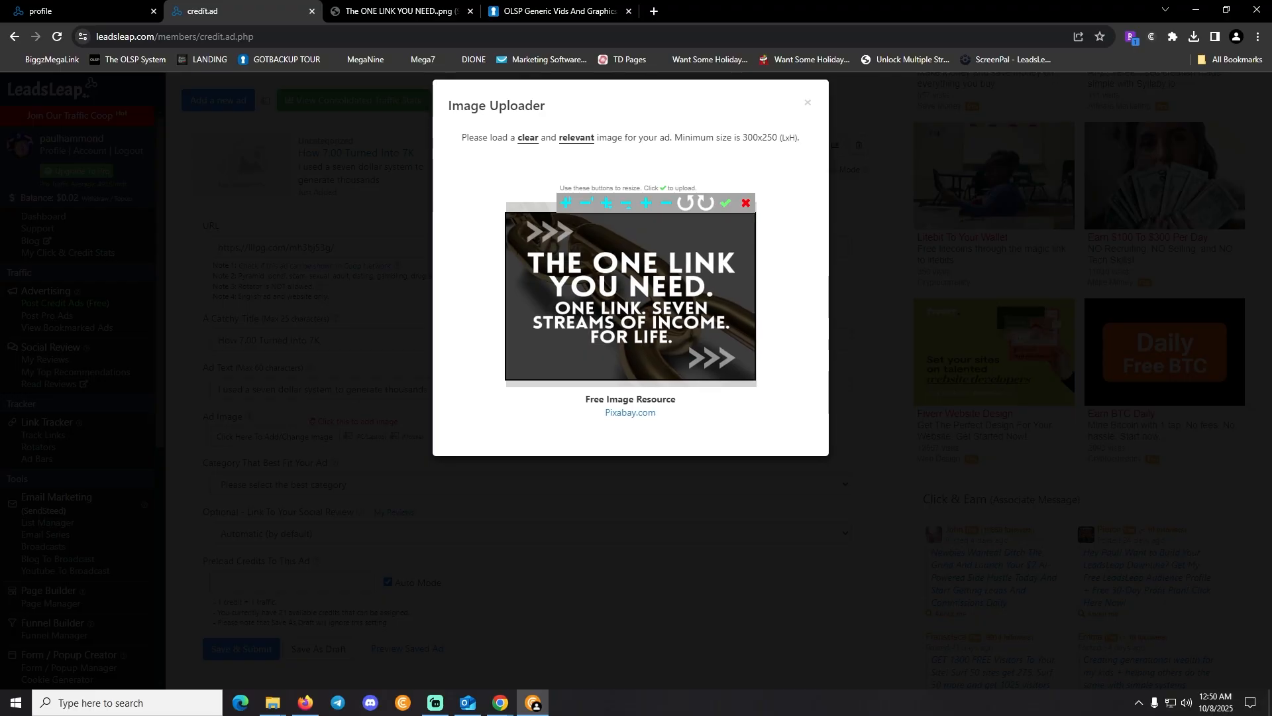
{"action": "left_click", "coordinate": [567, 204]}
{"action": "left_click", "coordinate": [566, 203]}
{"action": "left_click", "coordinate": [567, 204]}
{"action": "left_click", "coordinate": [567, 204]}
{"action": "left_click", "coordinate": [566, 203]}
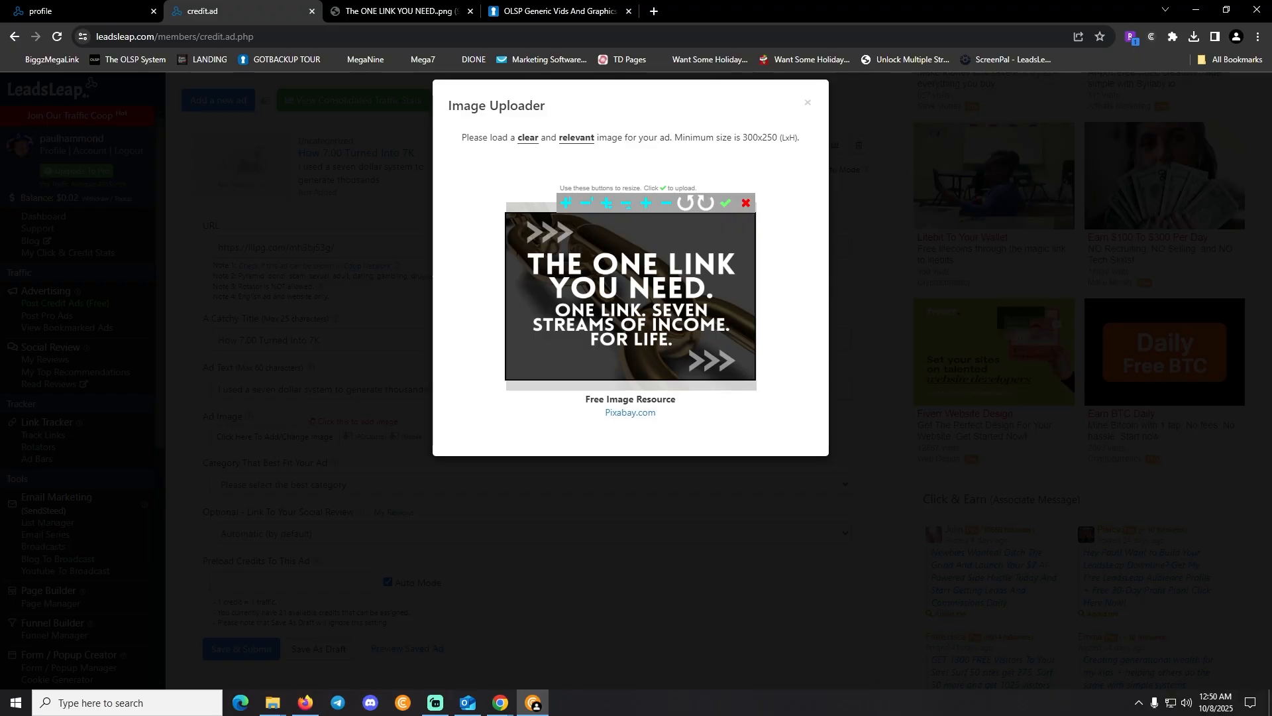
{"action": "left_click", "coordinate": [726, 203]}
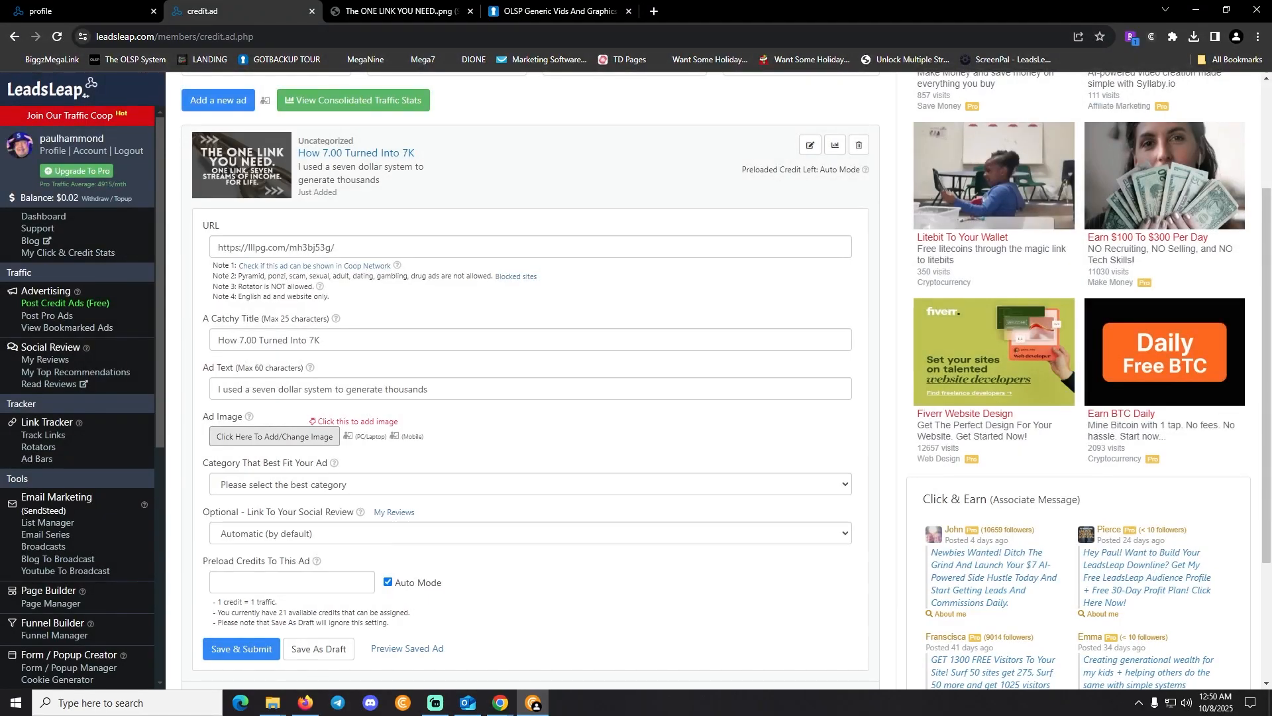
{"action": "scroll", "coordinate": [530, 380], "scroll_direction": "up", "scroll_amount": 3}
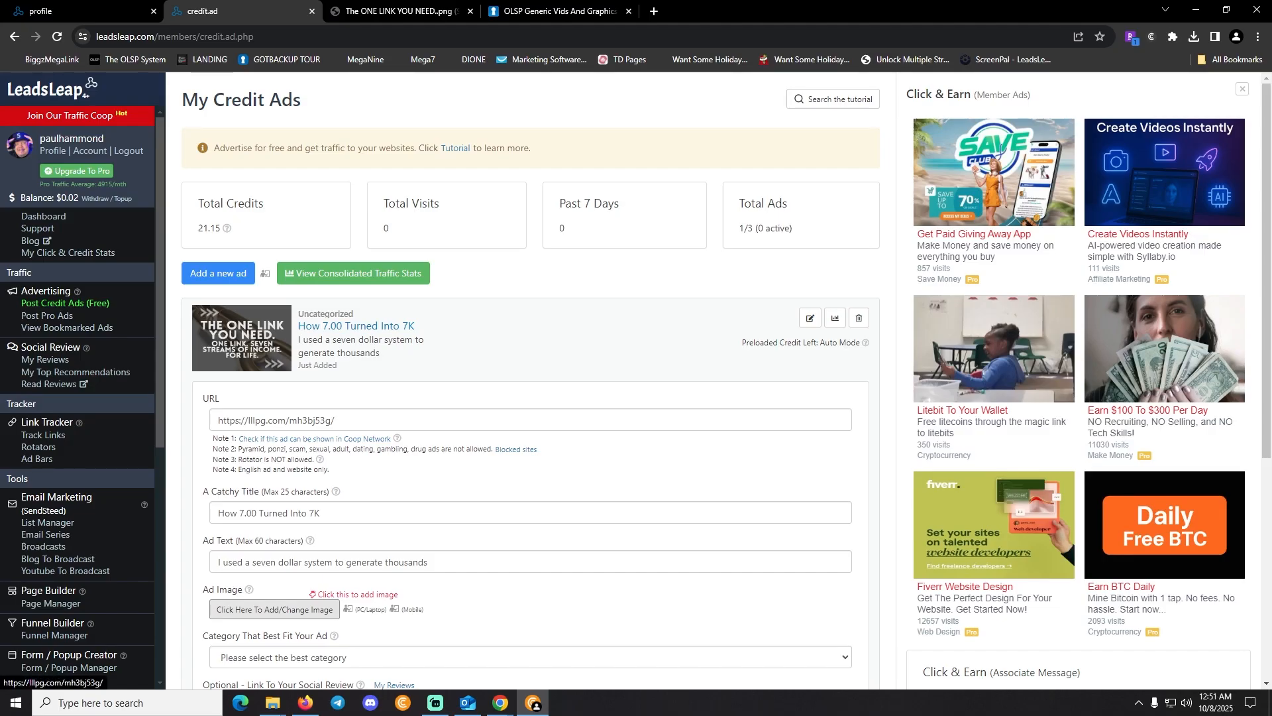
{"action": "scroll", "coordinate": [531, 371], "scroll_direction": "down", "scroll_amount": 5}
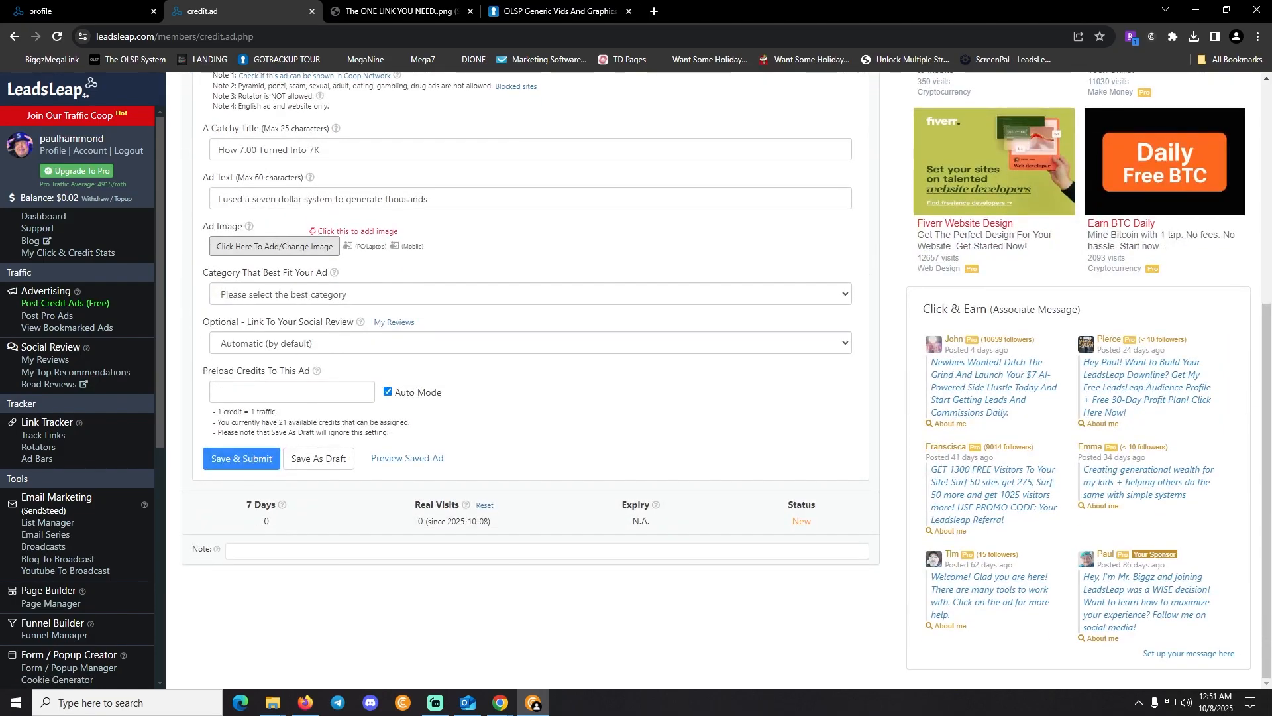
Choose Affiliate Marketing as the ad category and keep Social Review on Automatic
{"action": "left_click", "coordinate": [285, 294]}
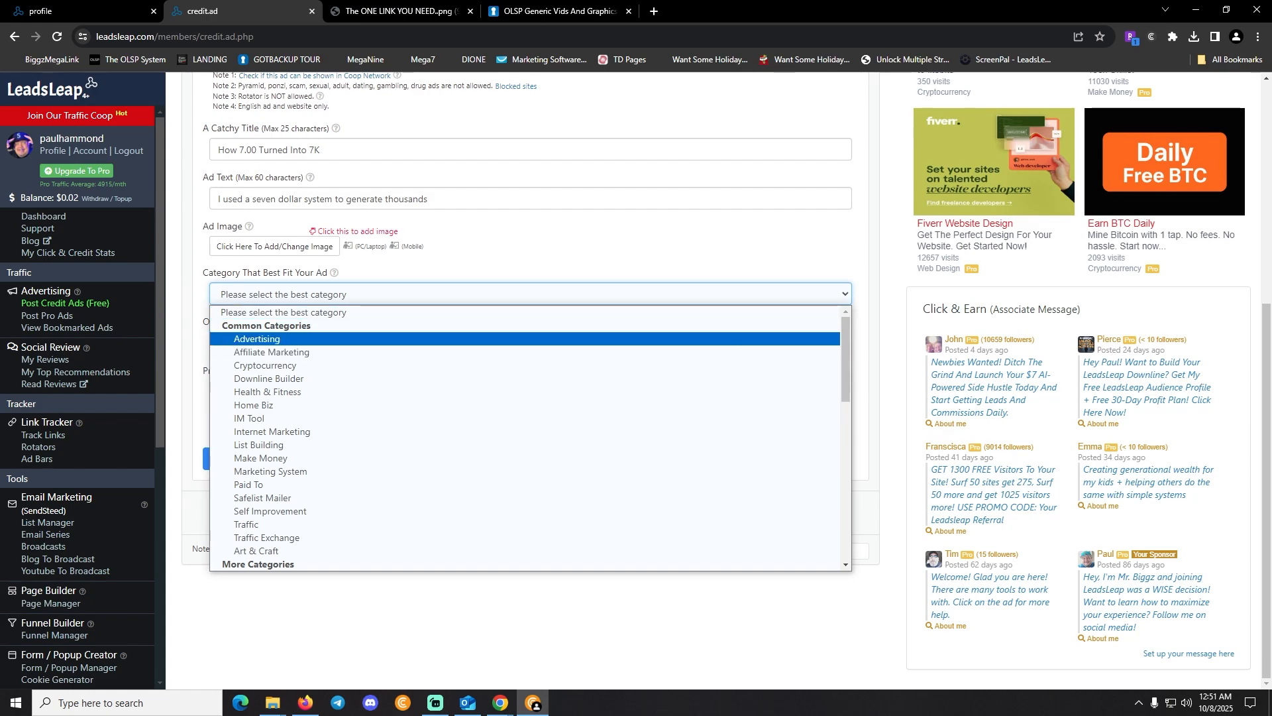
{"action": "key", "text": "Down"}
{"action": "key", "text": "Return"}
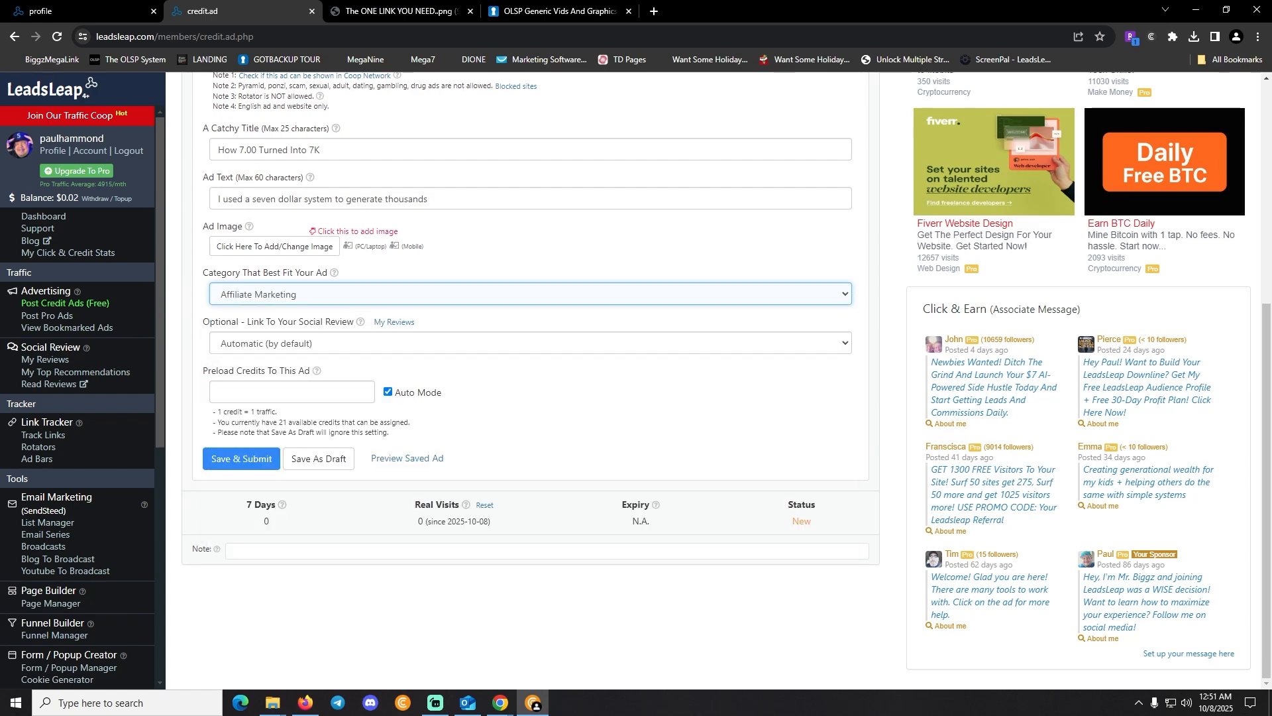
{"action": "left_click", "coordinate": [285, 343]}
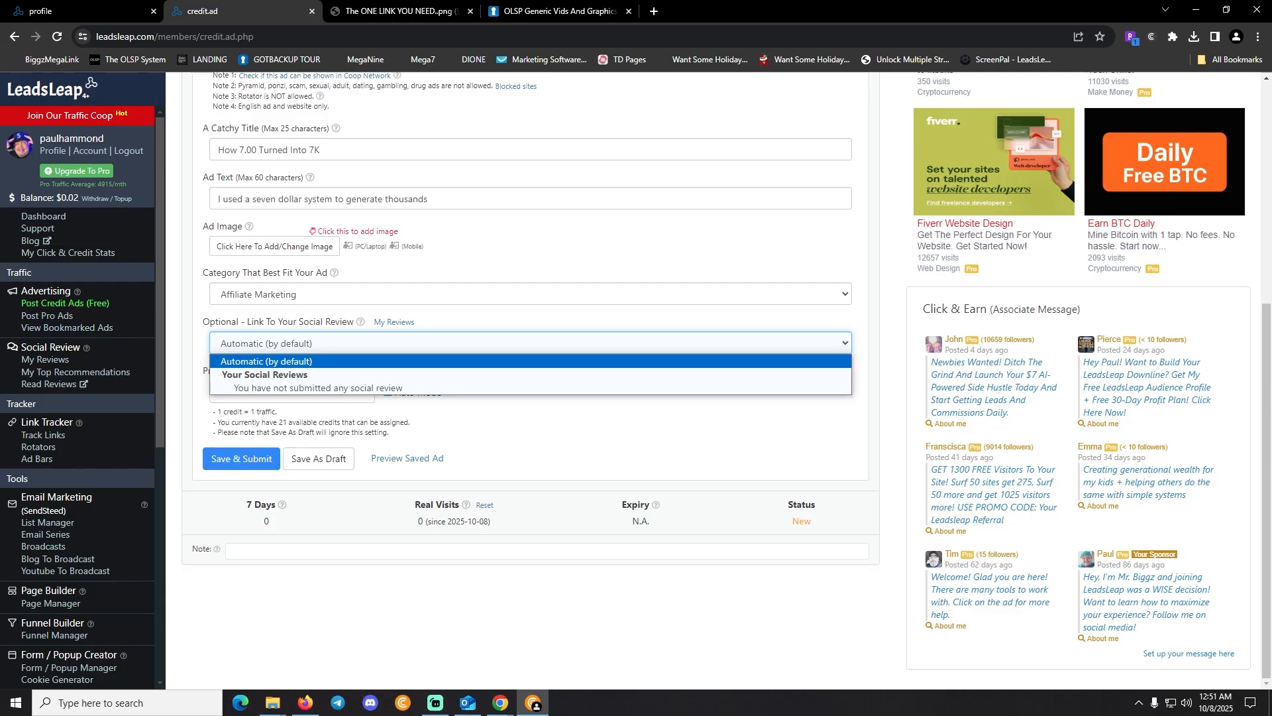
{"action": "left_click", "coordinate": [285, 361]}
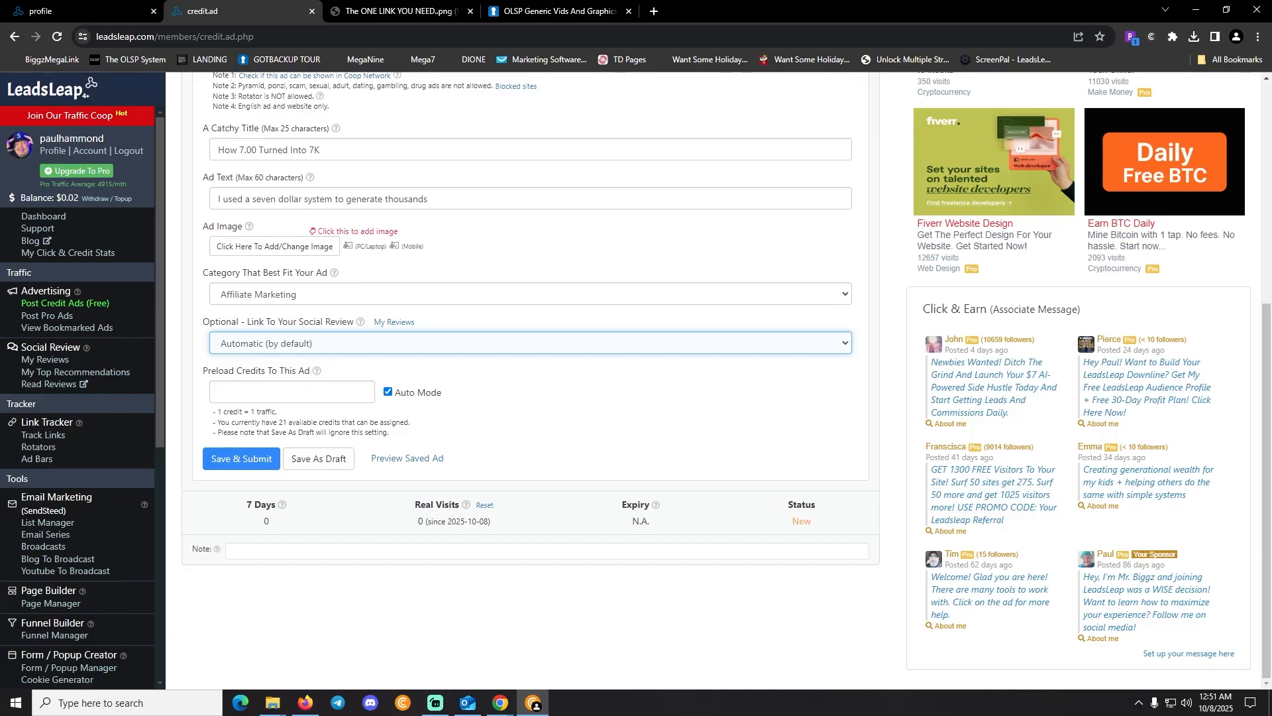
Save and submit the ad, dismiss the confirmation alert, and preview the saved ad
{"action": "left_click", "coordinate": [241, 459]}
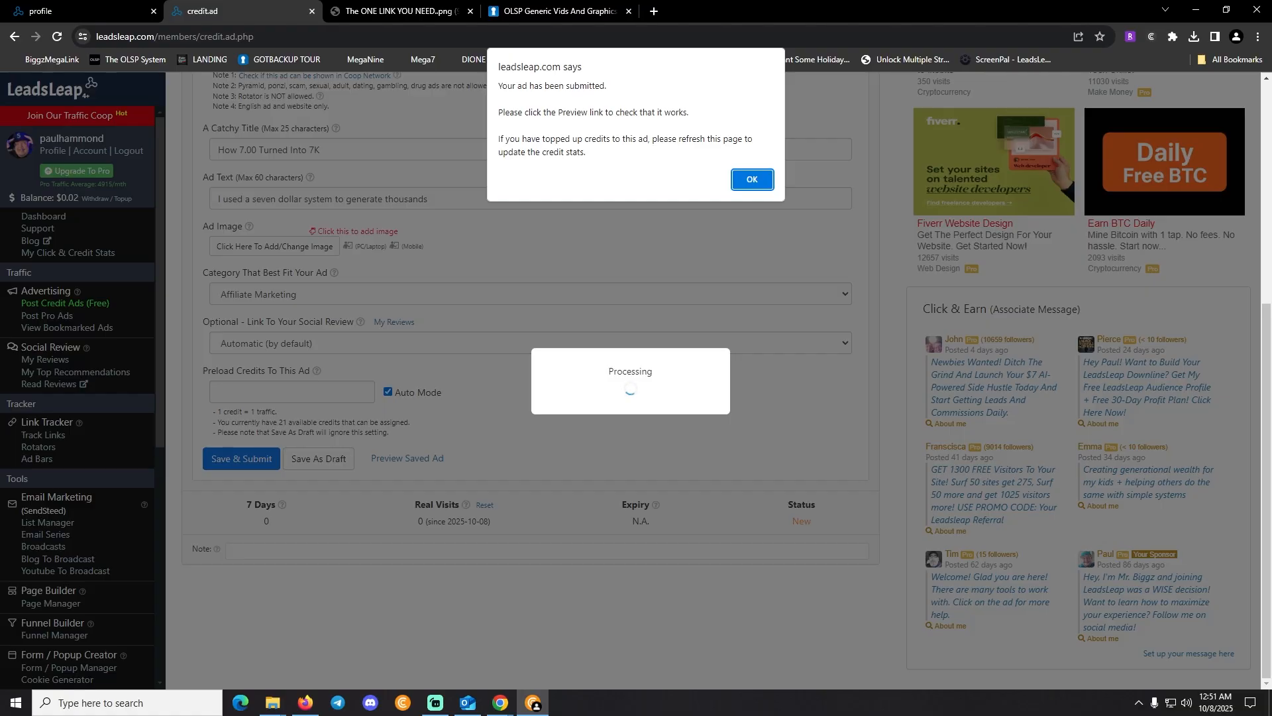
{"action": "key", "text": "Return"}
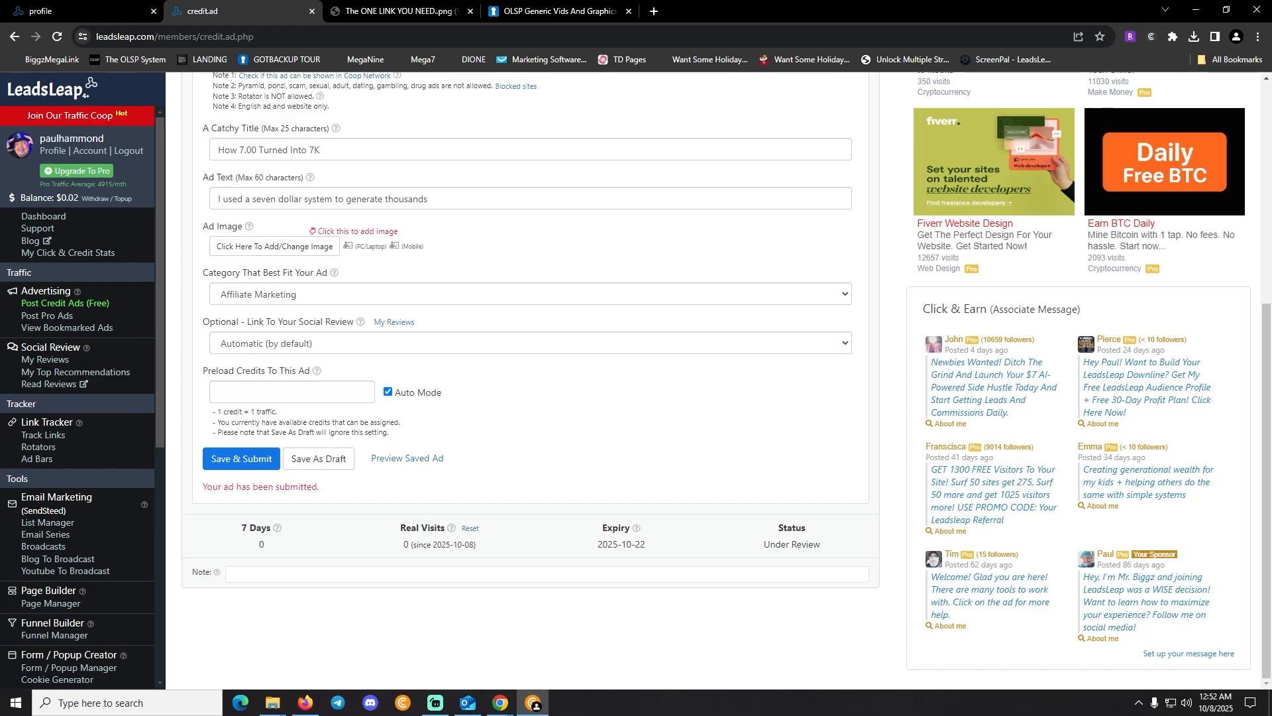
{"action": "left_click", "coordinate": [407, 459]}
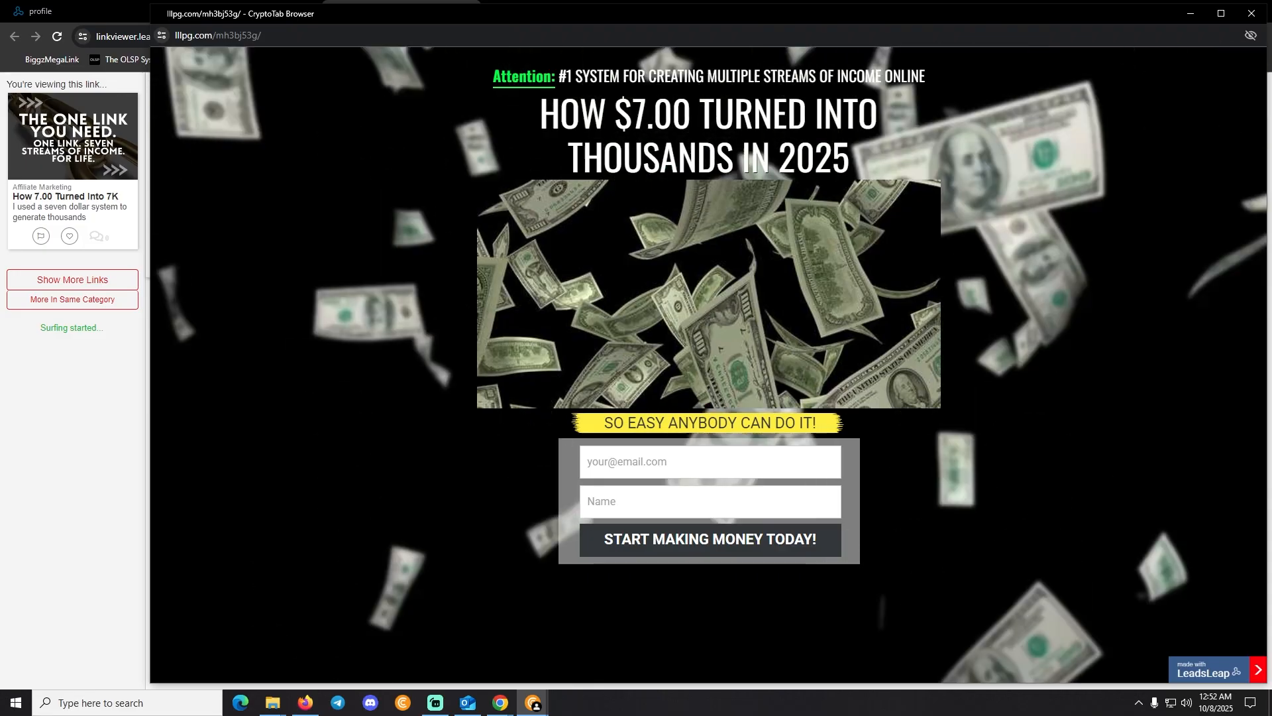
Try the landing page's email and Name fields, then close the preview and go back to the credit ad
{"action": "left_click", "coordinate": [589, 463]}
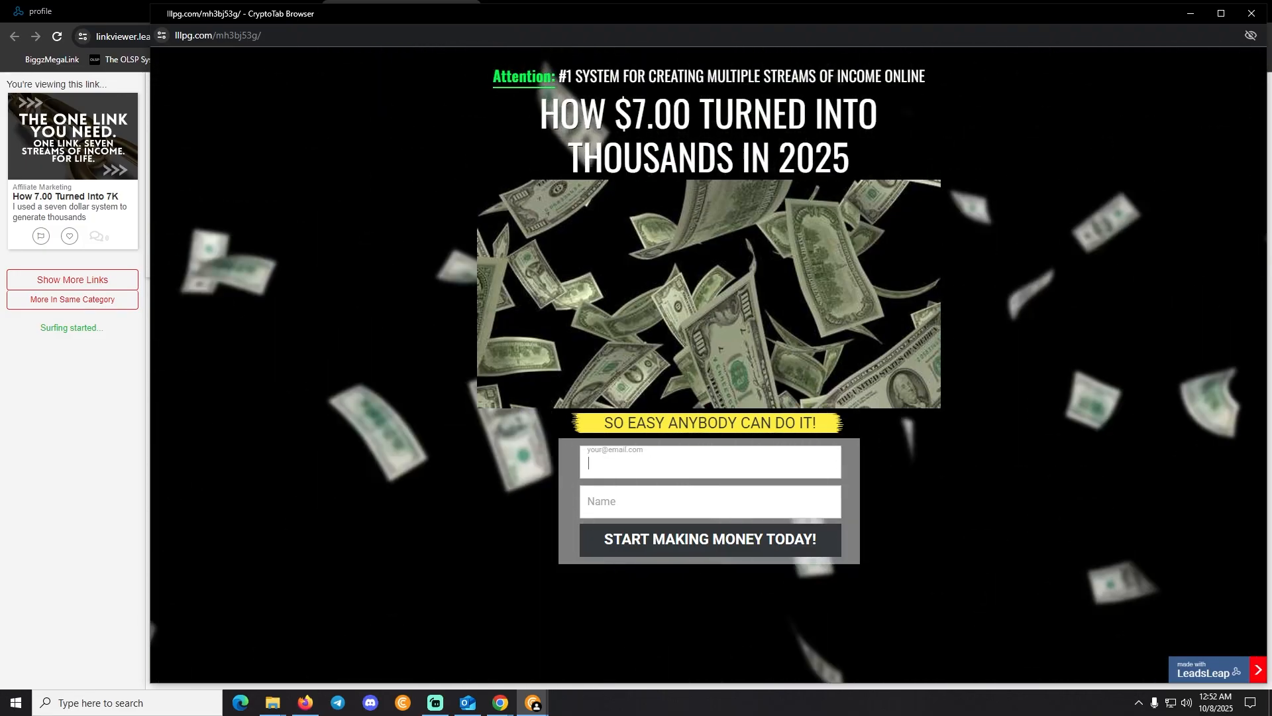
{"action": "left_click", "coordinate": [588, 503]}
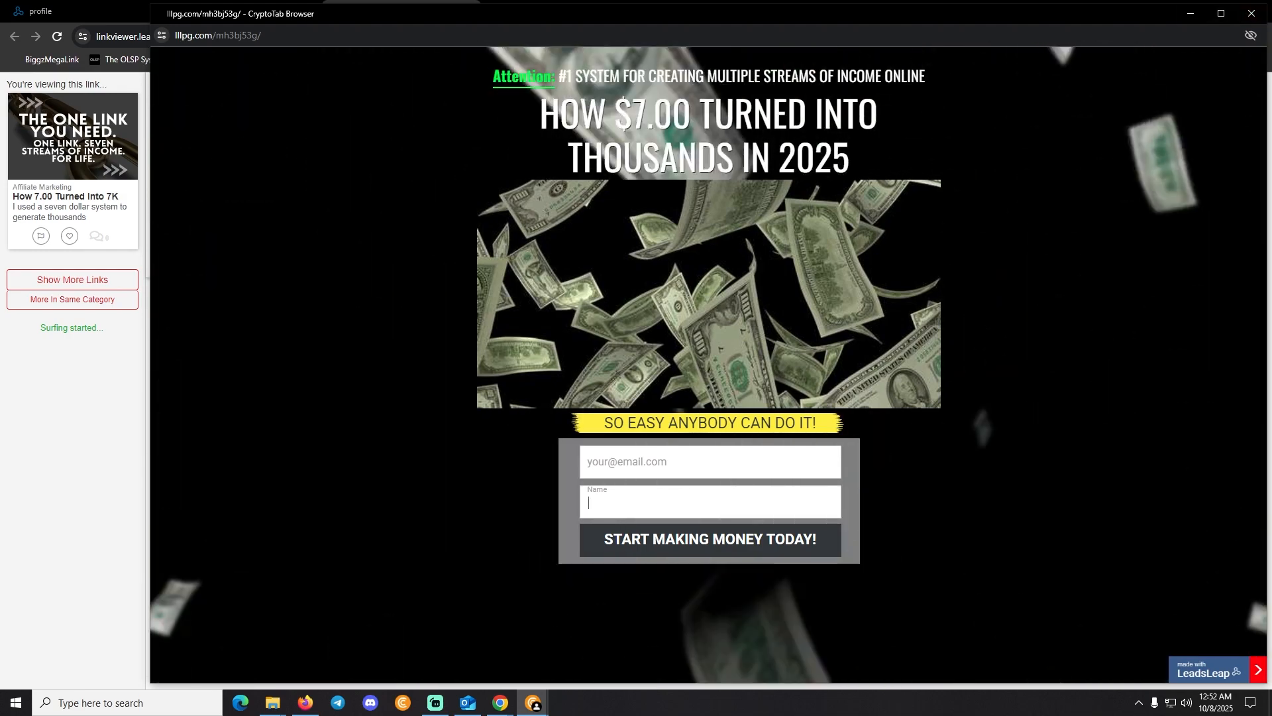
{"action": "left_click", "coordinate": [1251, 13]}
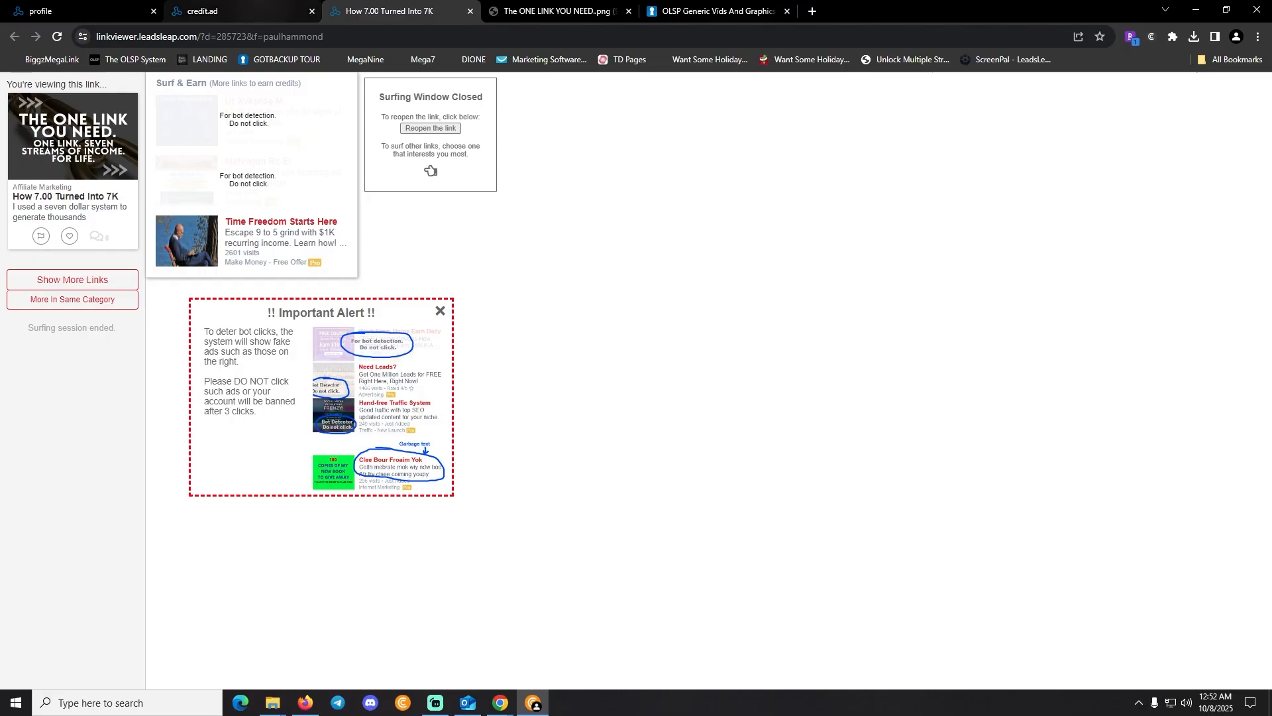
{"action": "left_click", "coordinate": [219, 11]}
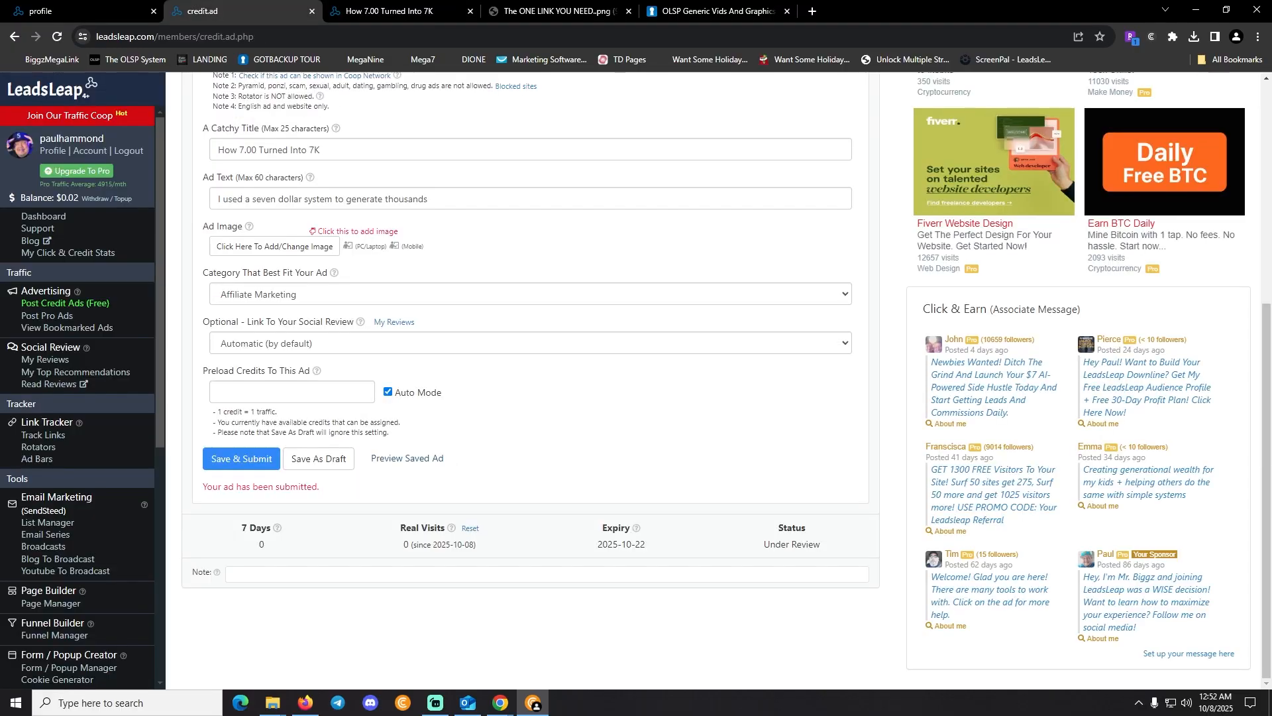
Highlight the 21.15 Total Credits figure, then open '2. Coop Earnings' from the sidebar
{"action": "left_click_drag", "start_coordinate": [312, 486], "coordinate": [152, 496]}
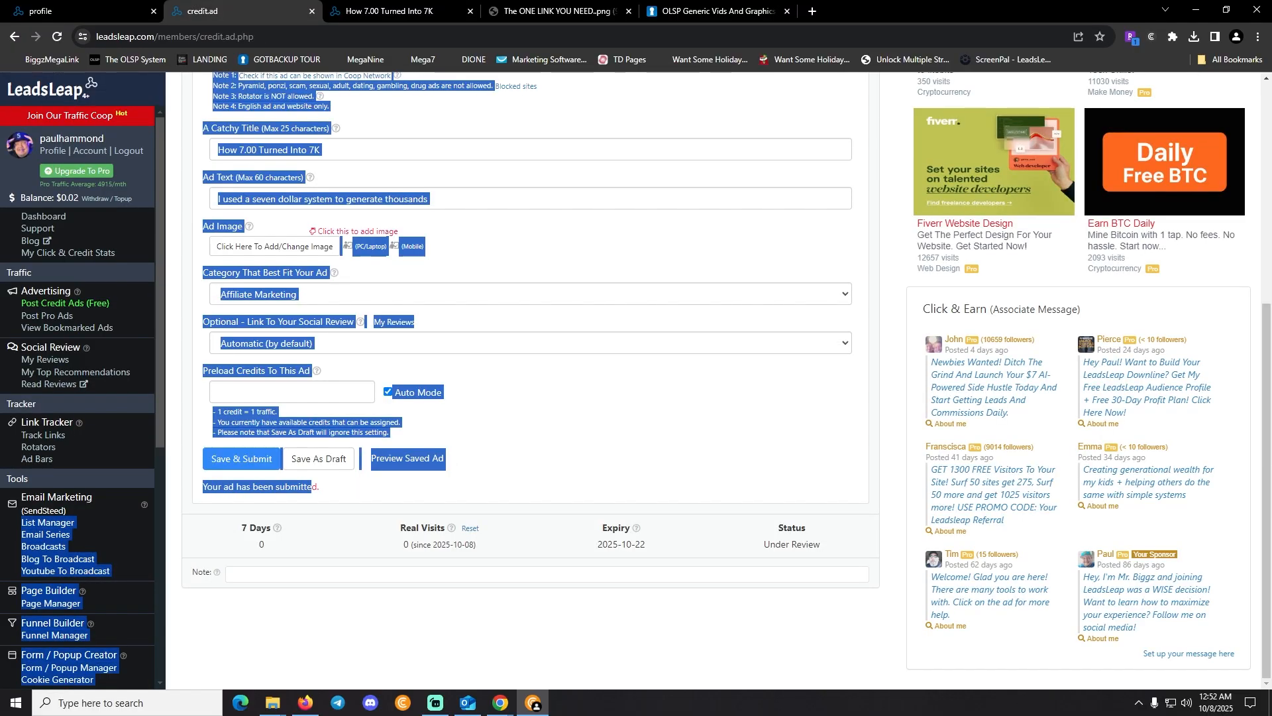
{"action": "left_click", "coordinate": [151, 496]}
{"action": "scroll", "coordinate": [530, 380], "scroll_direction": "up", "scroll_amount": 6}
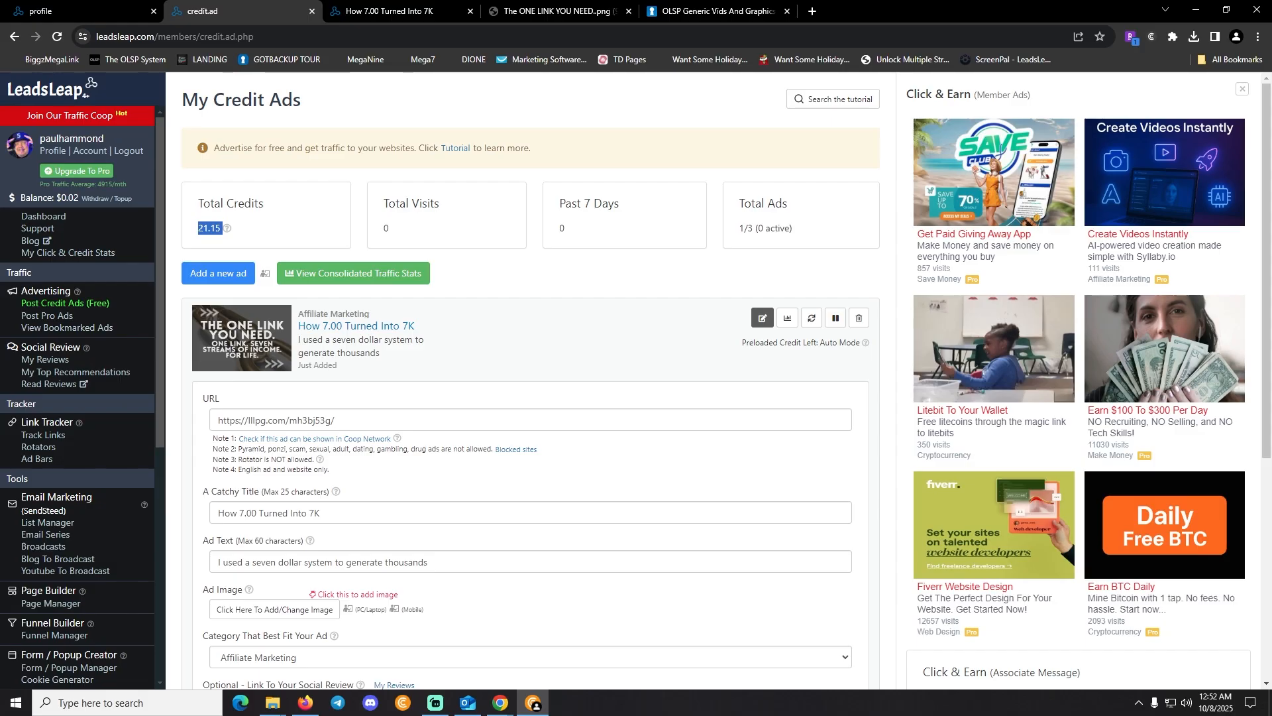
{"action": "left_click_drag", "start_coordinate": [198, 203], "coordinate": [223, 229]}
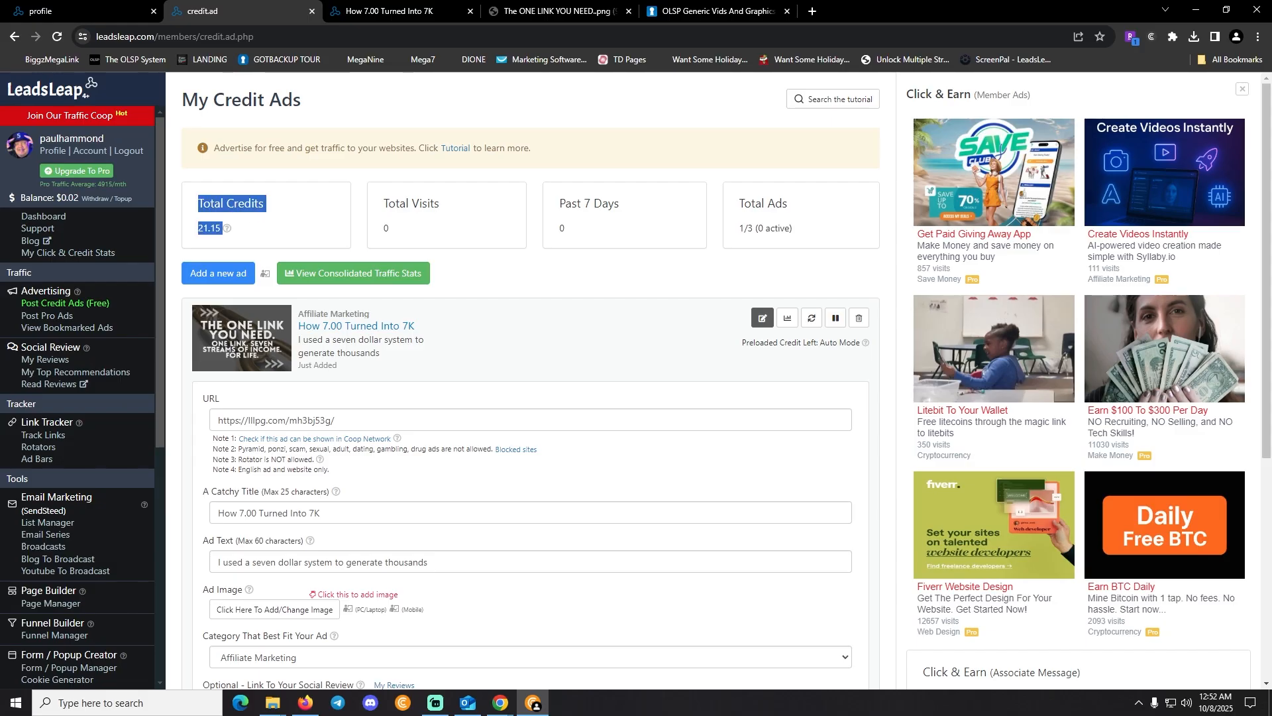
{"action": "scroll", "coordinate": [79, 397], "scroll_direction": "down", "scroll_amount": 6}
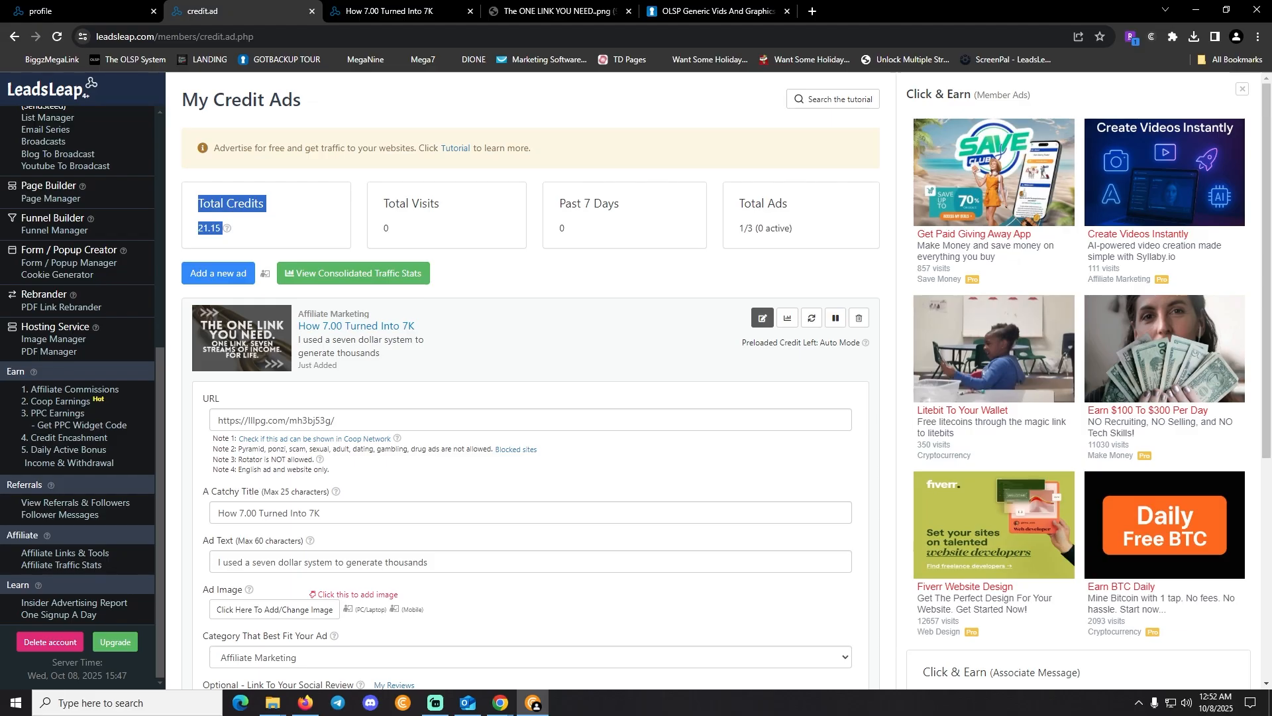
{"action": "left_click", "coordinate": [60, 401]}
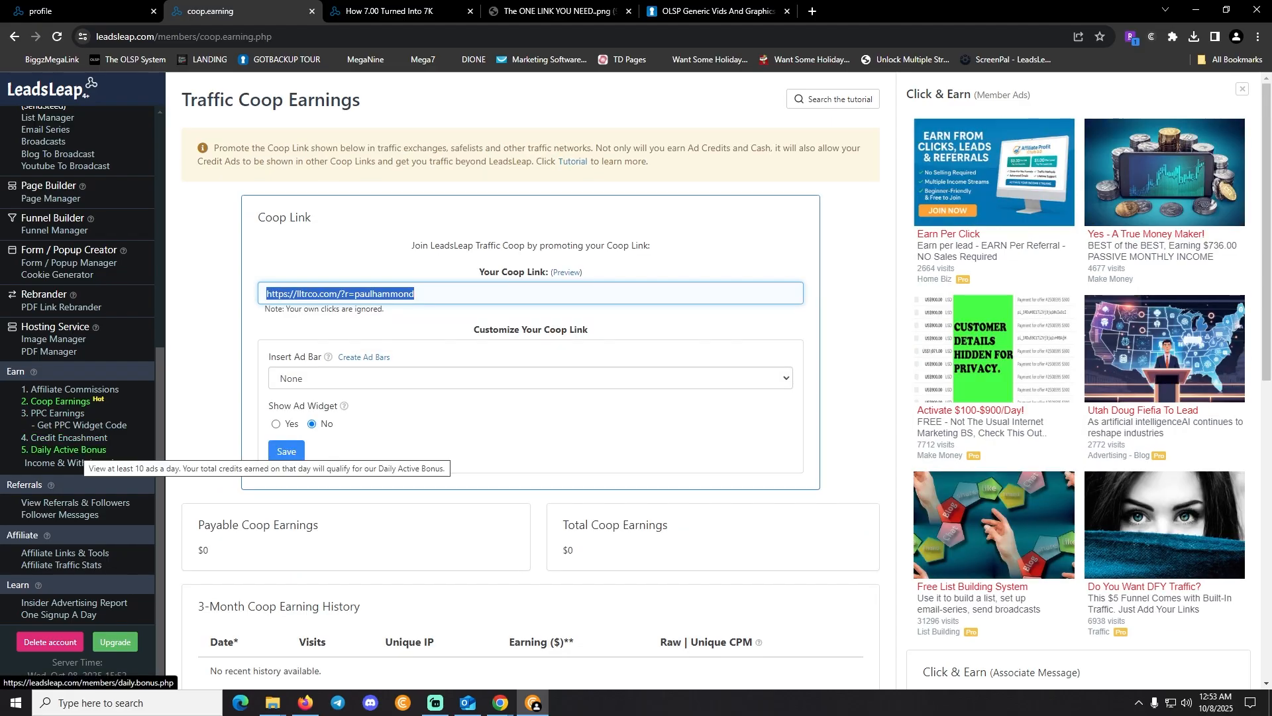
Review the Daily Active Bonus not-qualified message, then surf the 'Your 1st $100 Starts Here' ad
{"action": "left_click", "coordinate": [66, 450]}
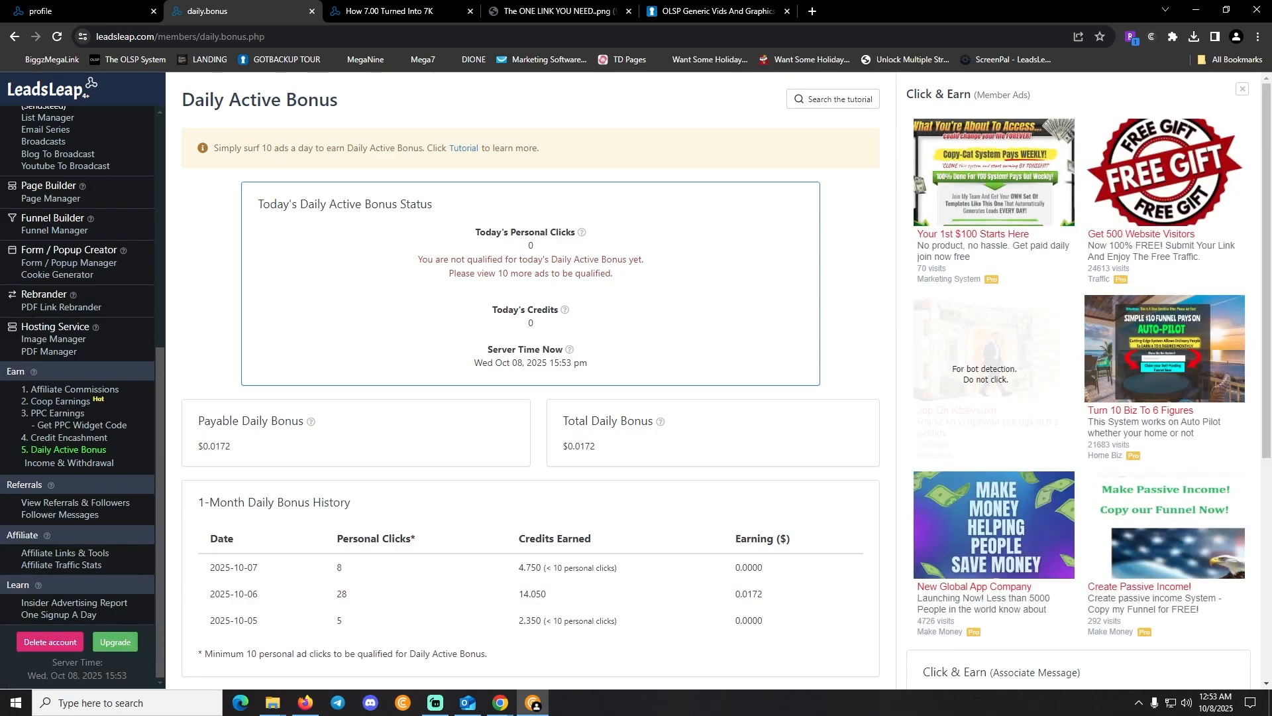
{"action": "left_click_drag", "start_coordinate": [257, 204], "coordinate": [600, 364]}
{"action": "left_click", "coordinate": [616, 365]}
{"action": "left_click_drag", "start_coordinate": [427, 259], "coordinate": [614, 273]}
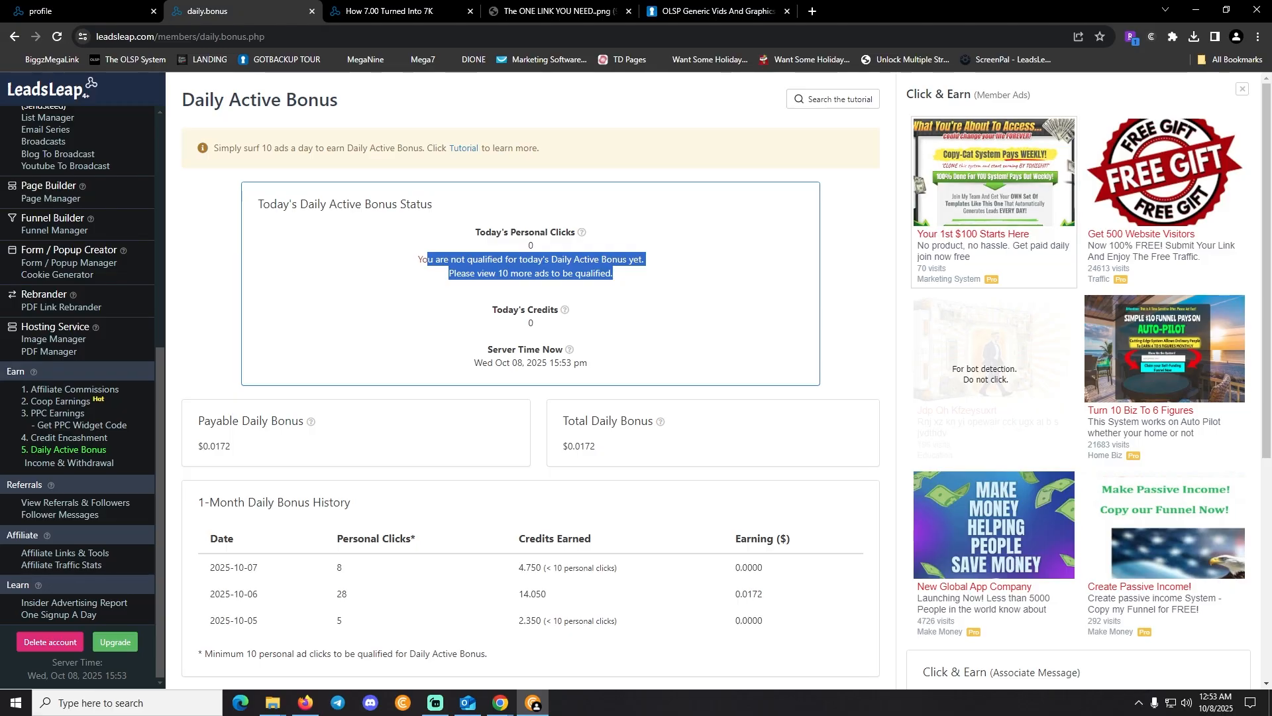
{"action": "left_click", "coordinate": [987, 202]}
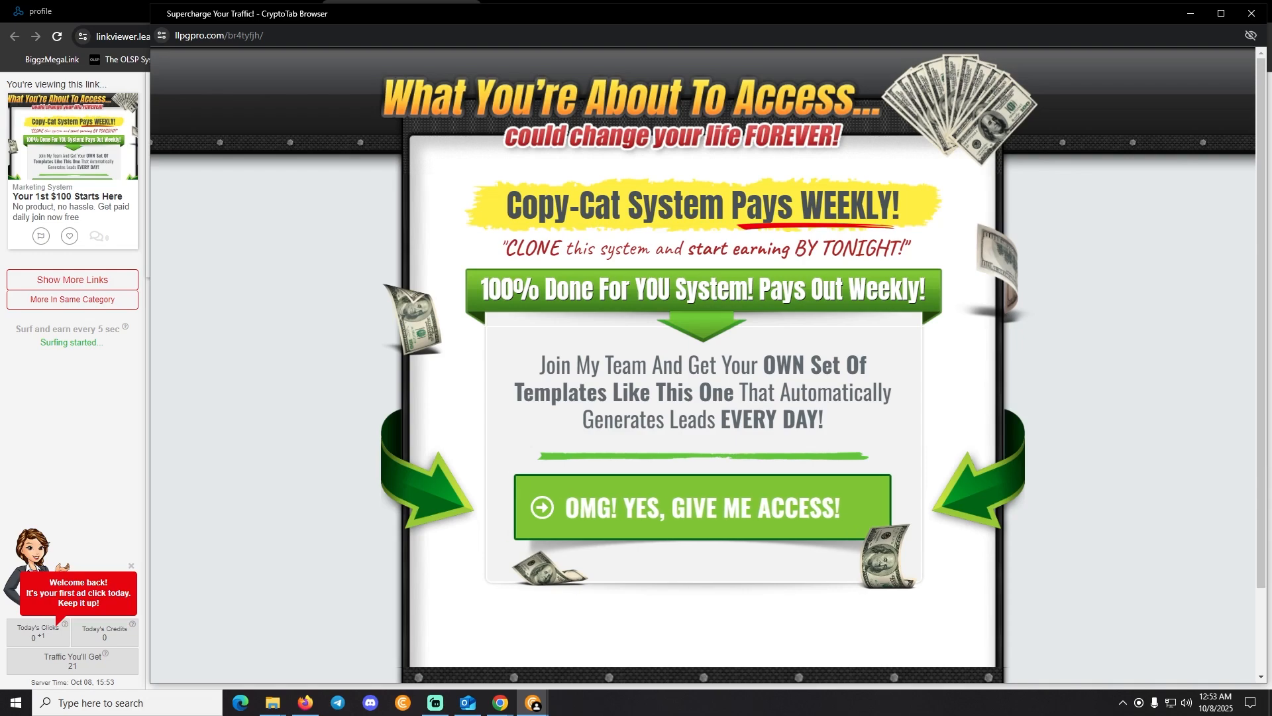
Close the ad popup and open Create Videos Instantly in its own new tab
{"action": "left_click", "coordinate": [1252, 14]}
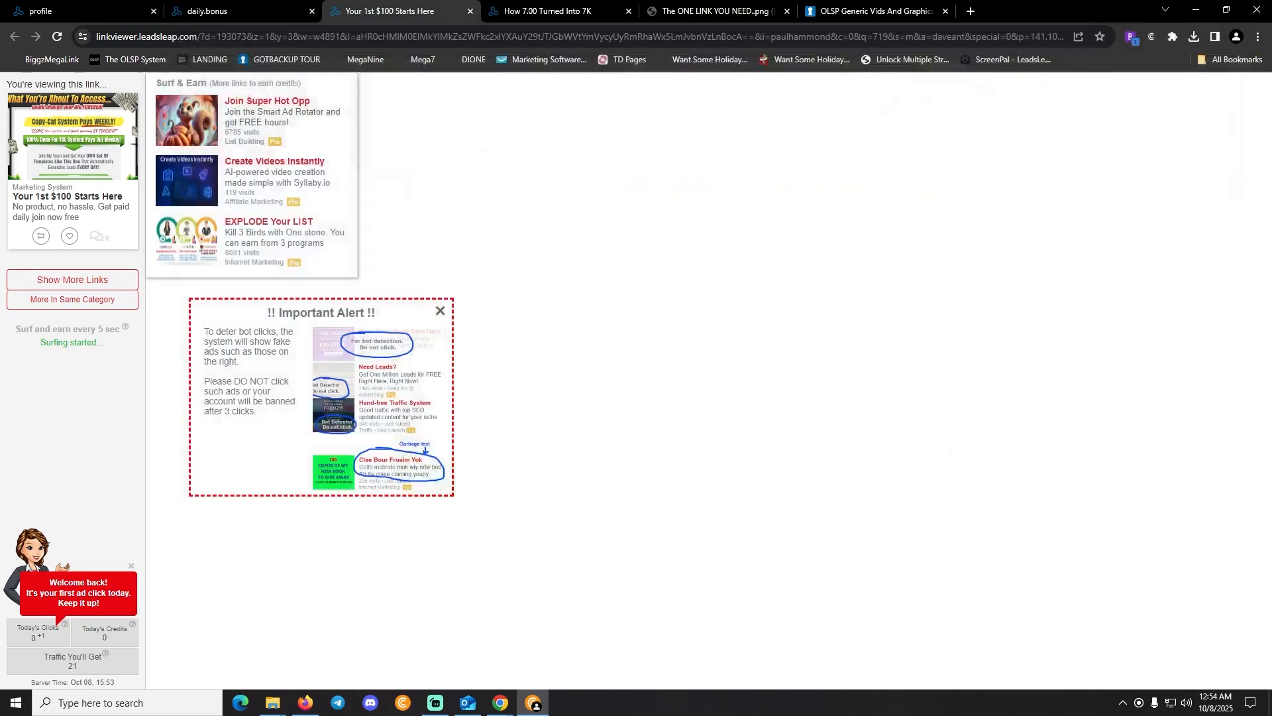
{"action": "right_click", "coordinate": [249, 165]}
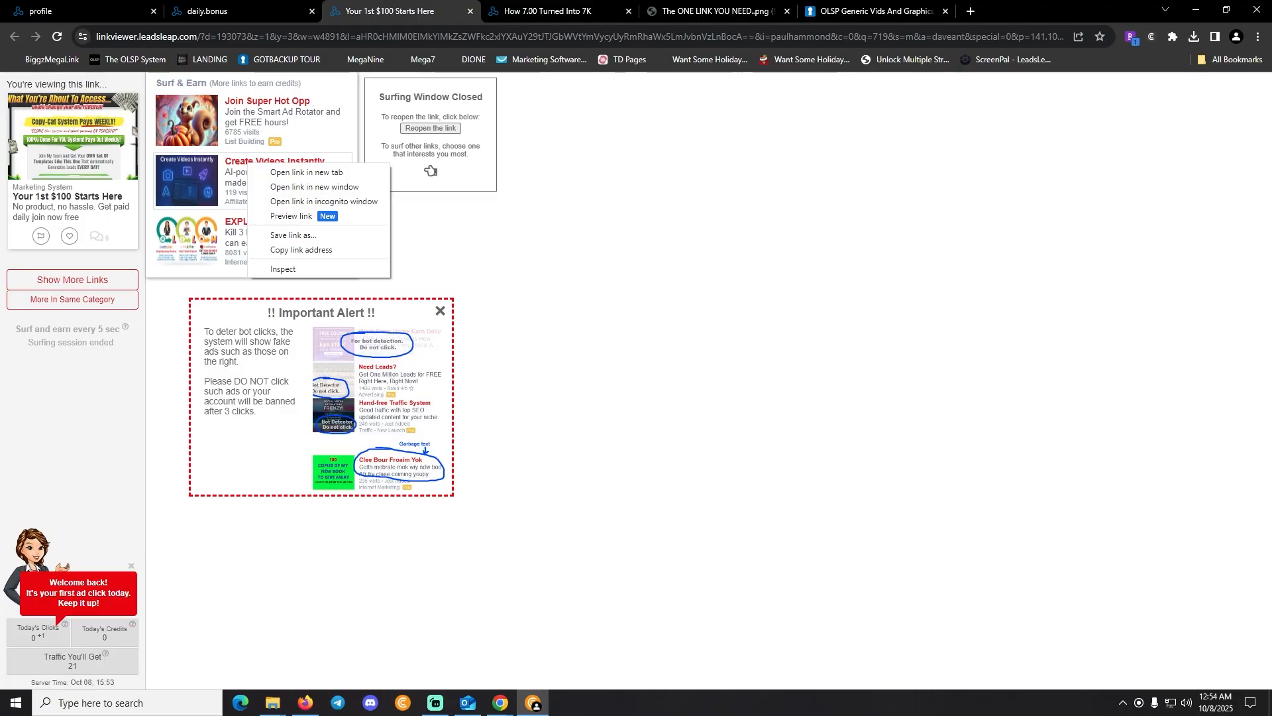
{"action": "left_click", "coordinate": [296, 172]}
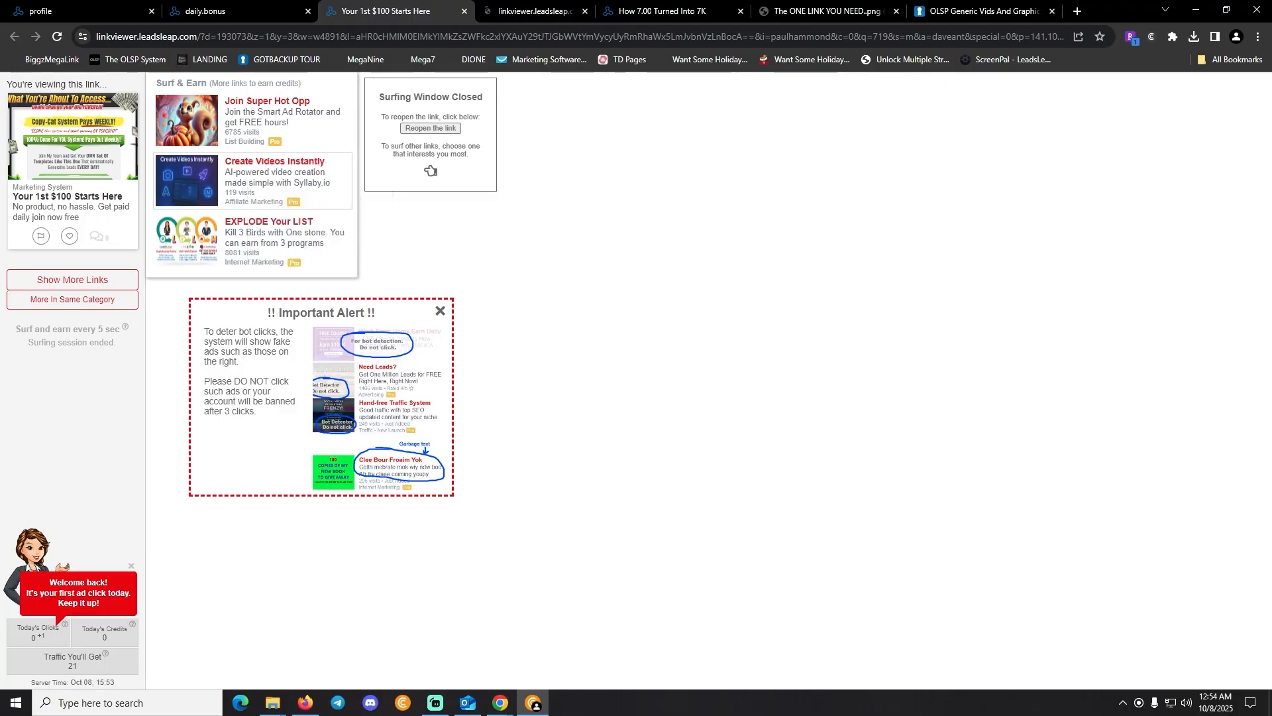
{"action": "left_click", "coordinate": [540, 11]}
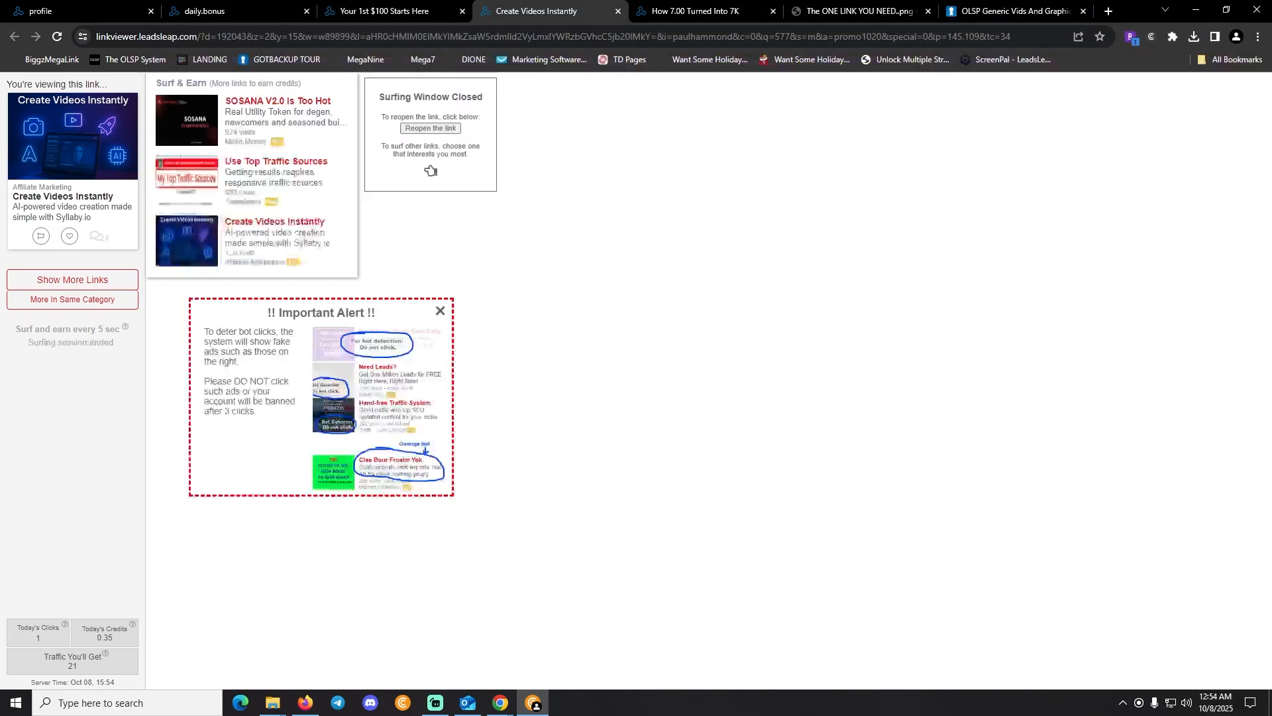
Open the SOSANA V2.0 ad in a new window, then close that window
{"action": "right_click", "coordinate": [272, 107]}
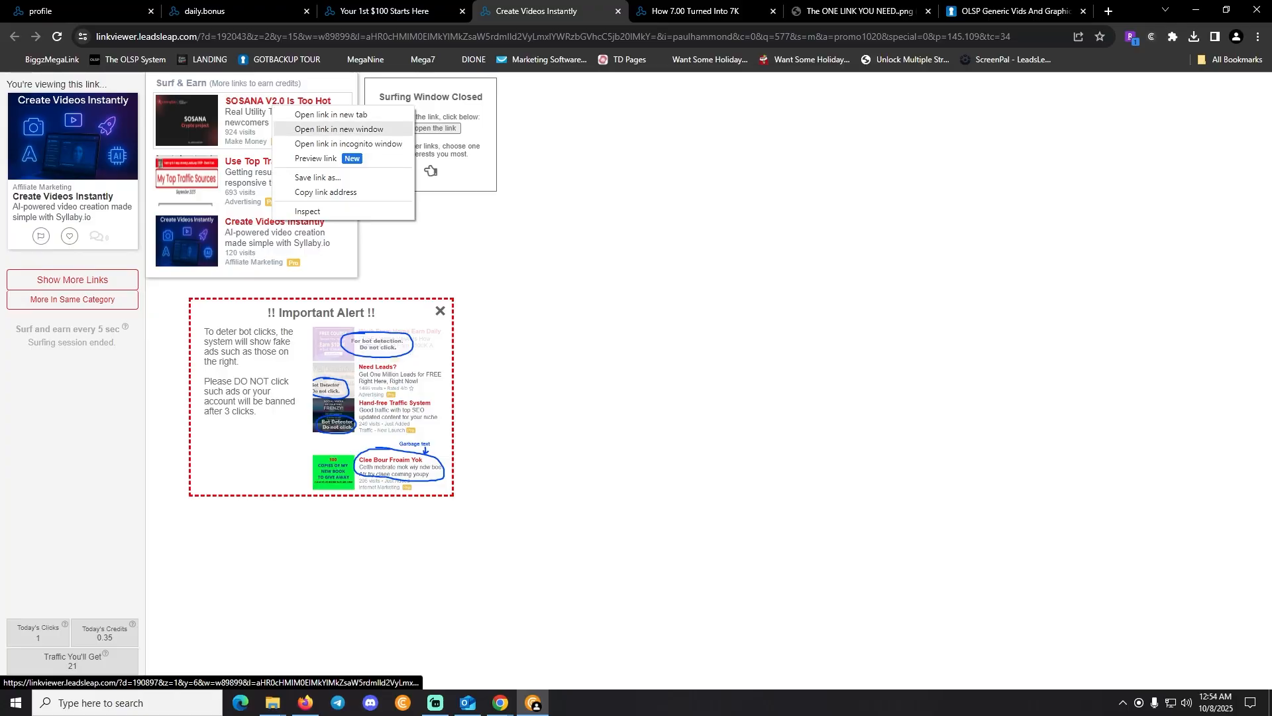
{"action": "left_click", "coordinate": [319, 129]}
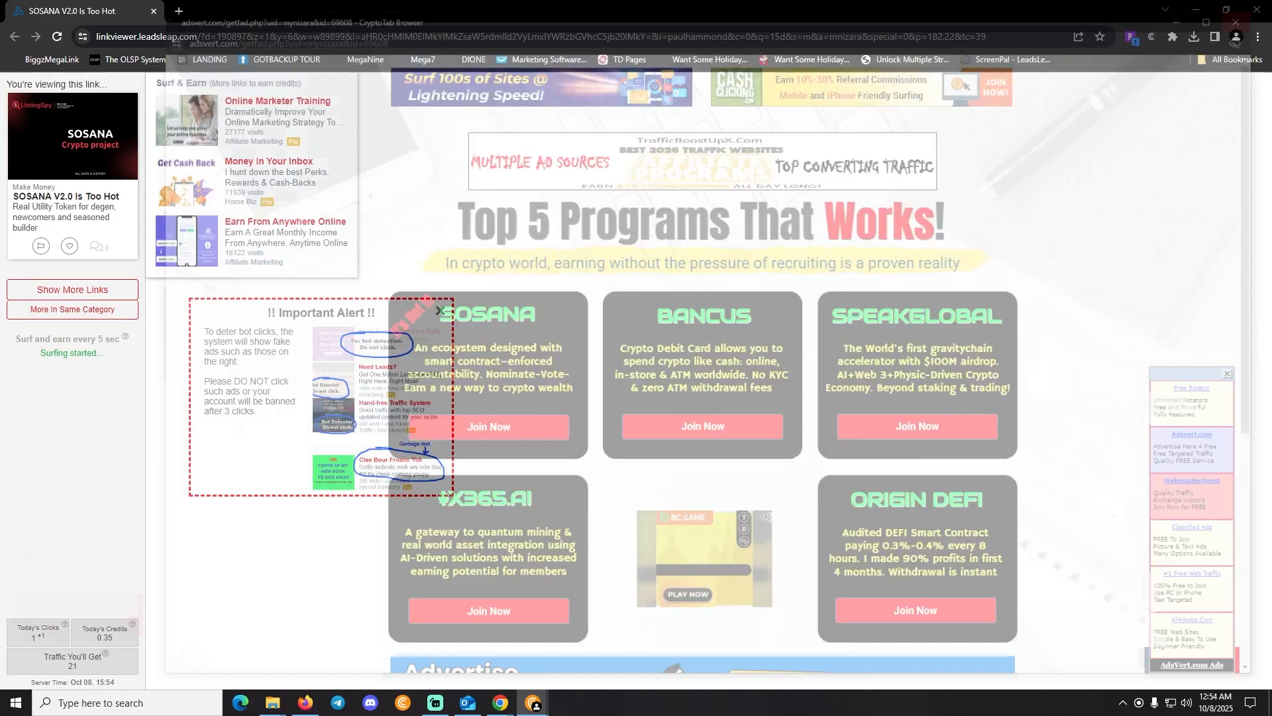
{"action": "left_click", "coordinate": [1258, 10]}
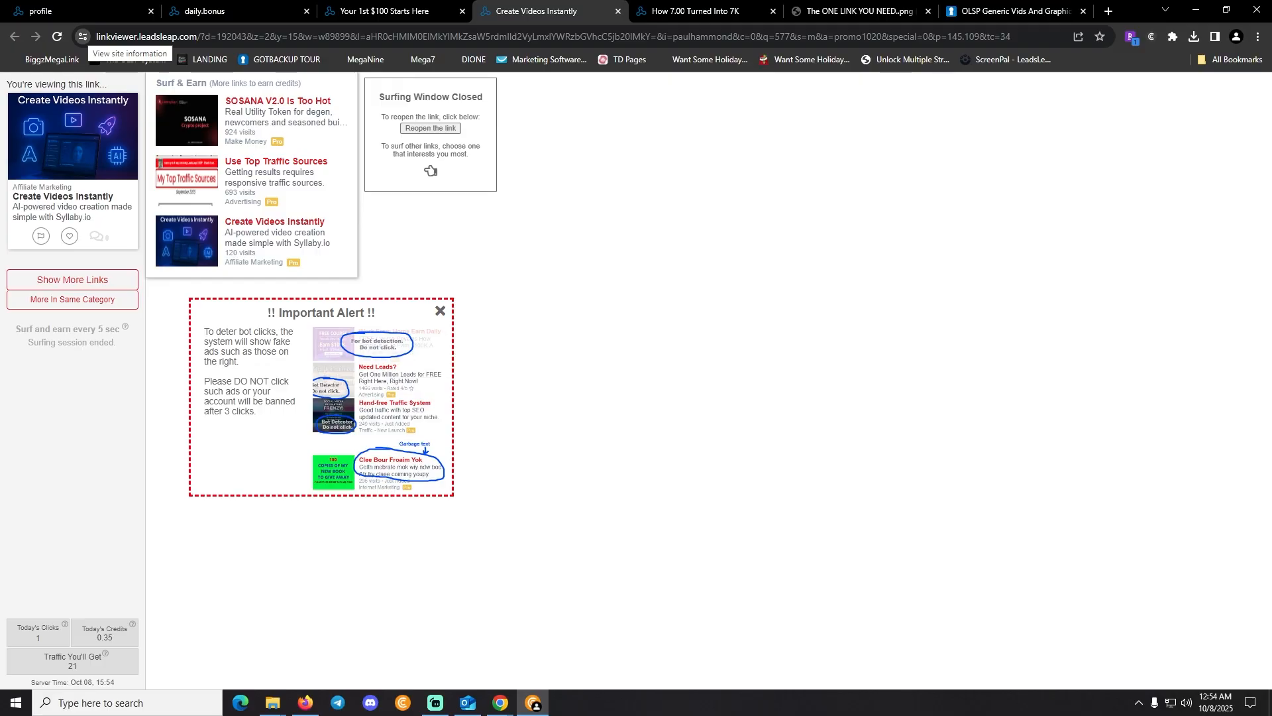
Allow pop-ups and redirects for linkviewer.leadsleap.com, then go back to Privacy and security
{"action": "left_click", "coordinate": [82, 36]}
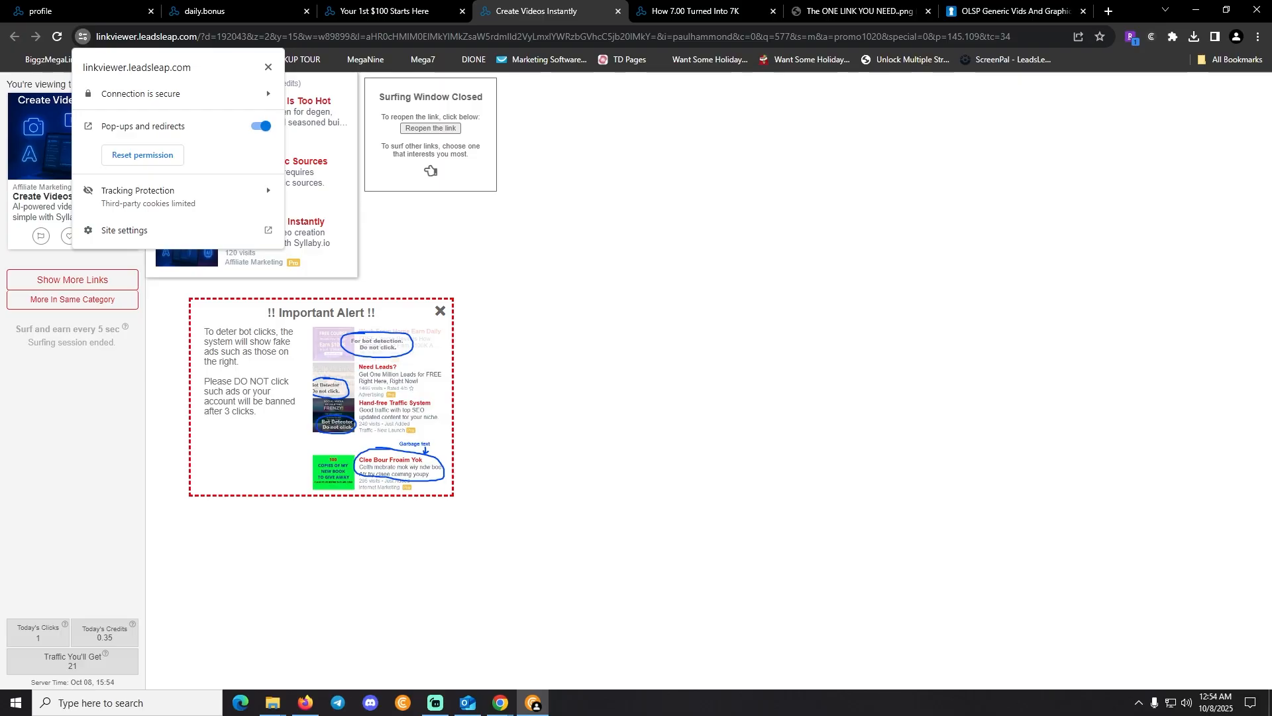
{"action": "left_click", "coordinate": [165, 230]}
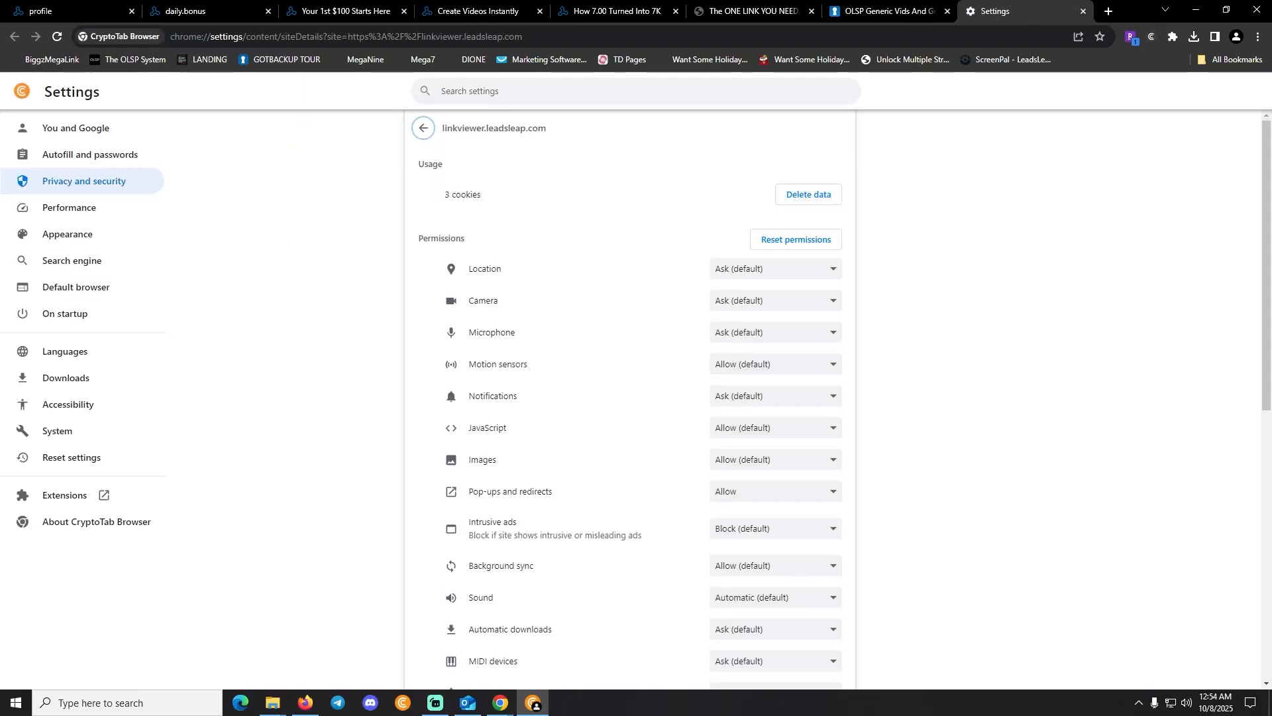
{"action": "scroll", "coordinate": [623, 316], "scroll_direction": "down", "scroll_amount": 4}
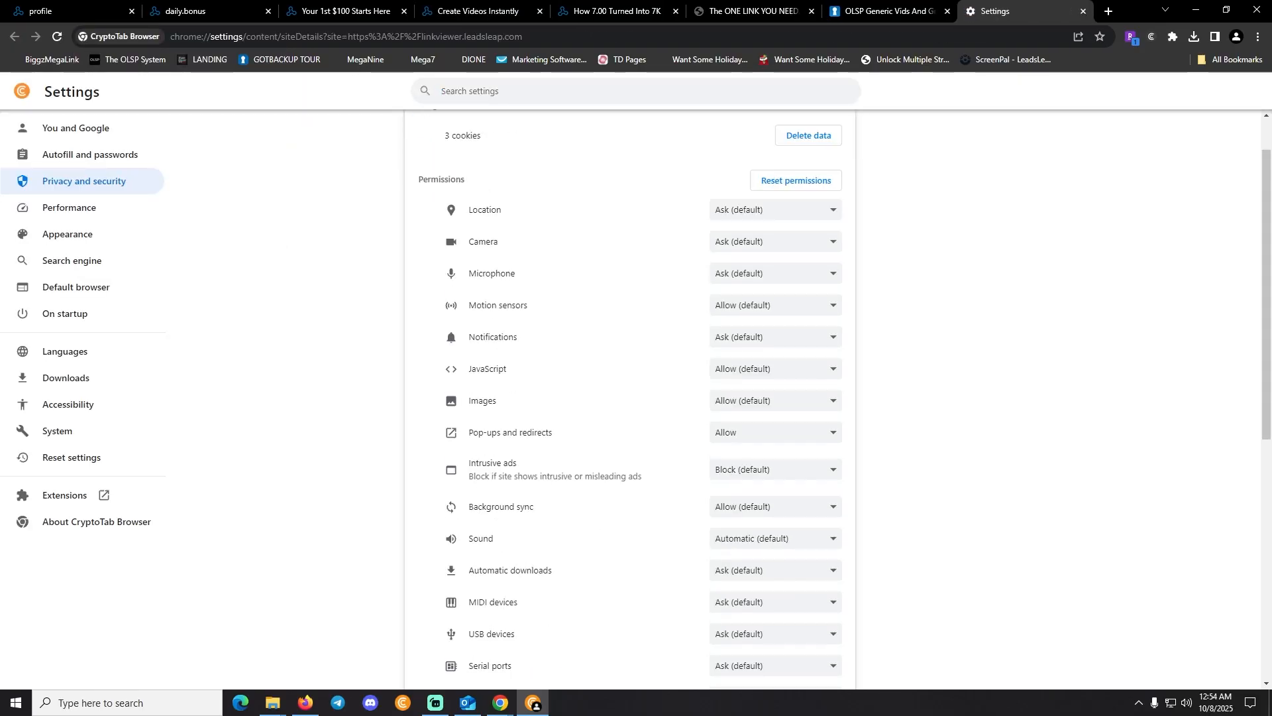
{"action": "scroll", "coordinate": [623, 315], "scroll_direction": "up", "scroll_amount": 4}
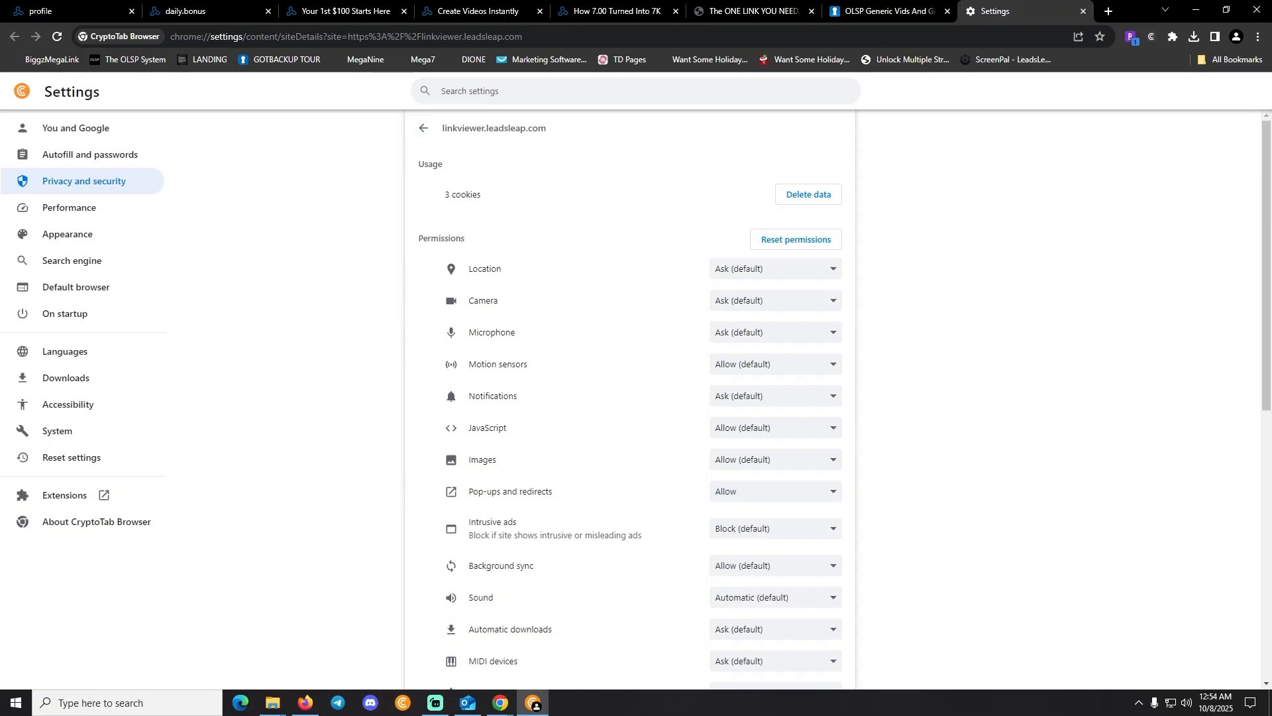
{"action": "left_click_drag", "start_coordinate": [469, 491], "coordinate": [554, 491]}
{"action": "left_click", "coordinate": [776, 491]}
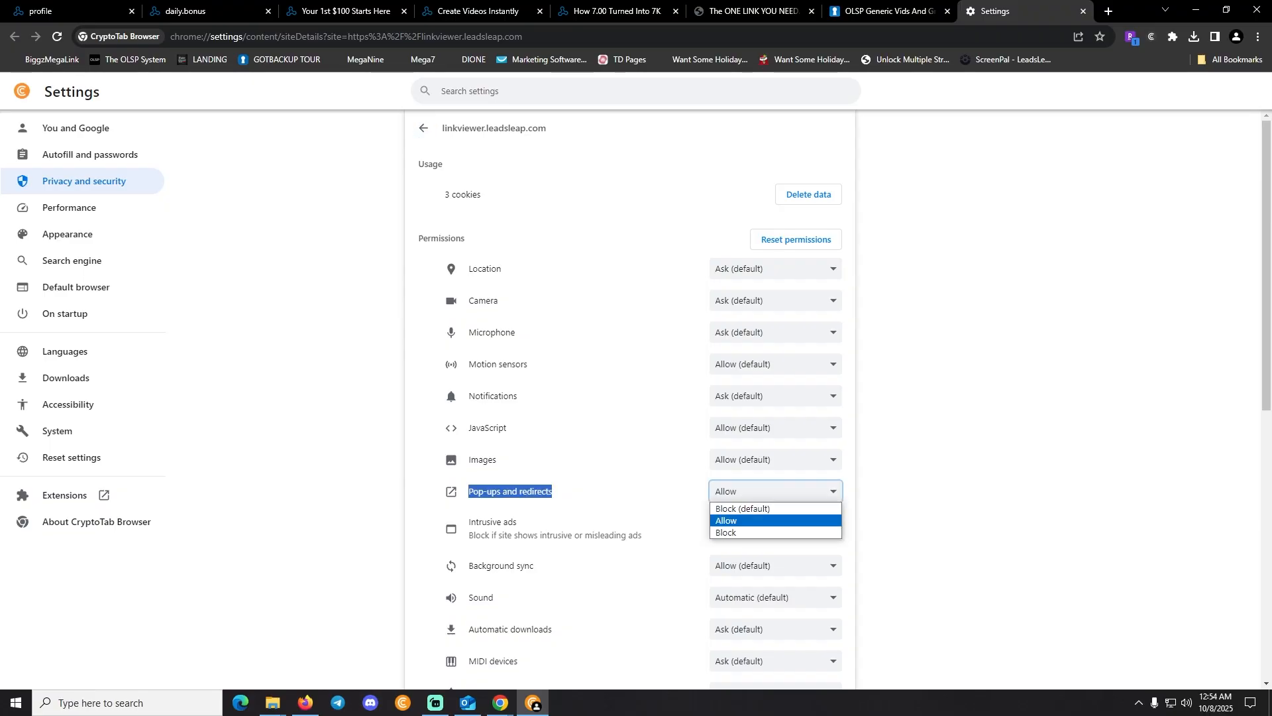
{"action": "left_click", "coordinate": [762, 520]}
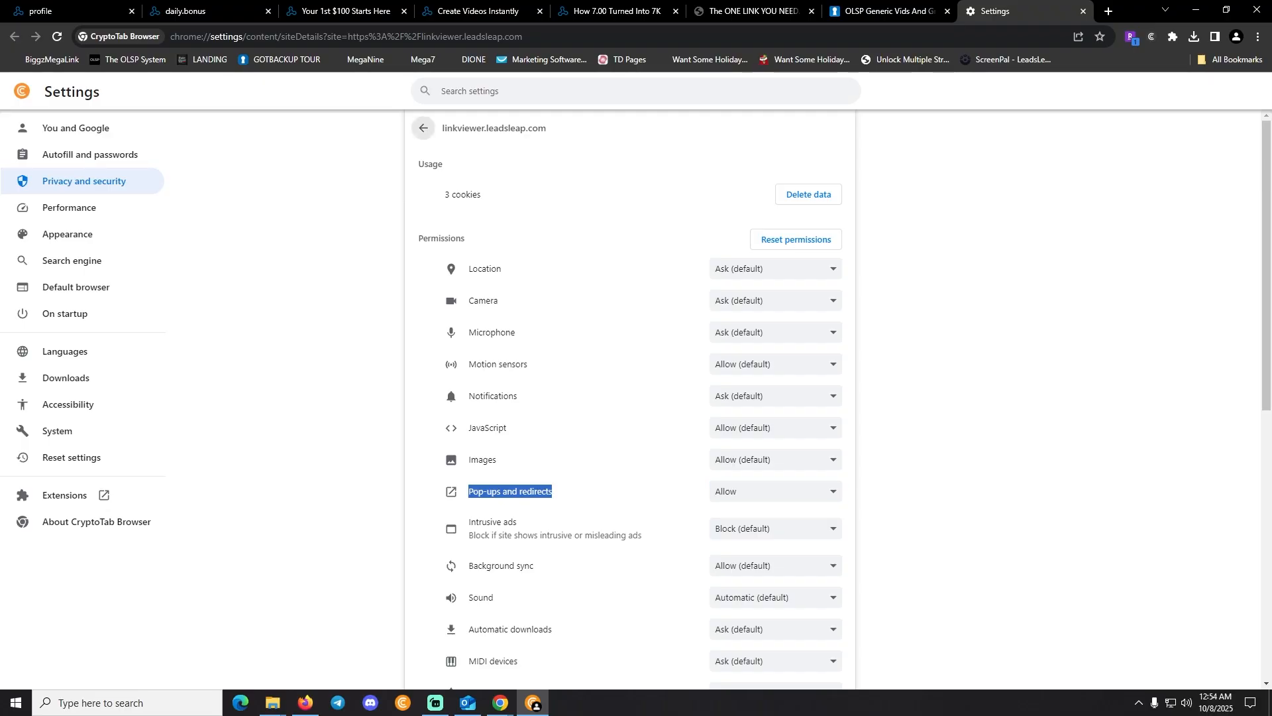
{"action": "left_click", "coordinate": [423, 128]}
{"action": "left_click", "coordinate": [423, 128]}
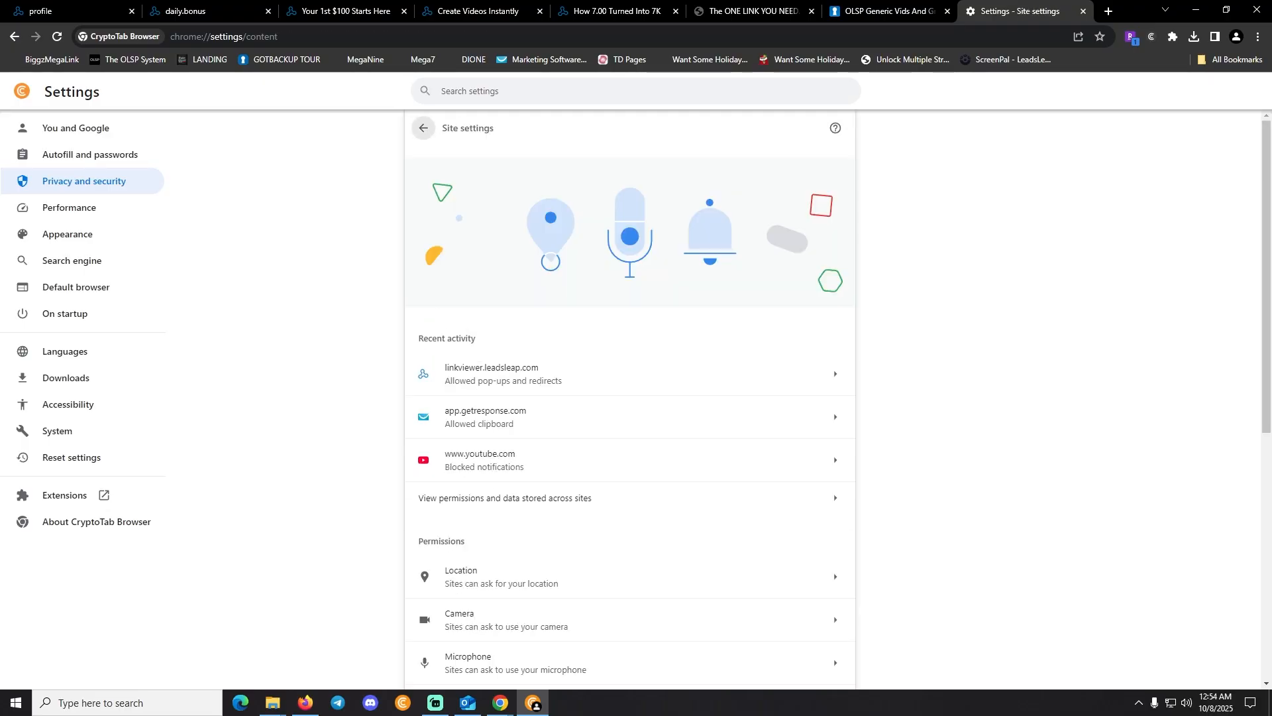
{"action": "left_click", "coordinate": [423, 128]}
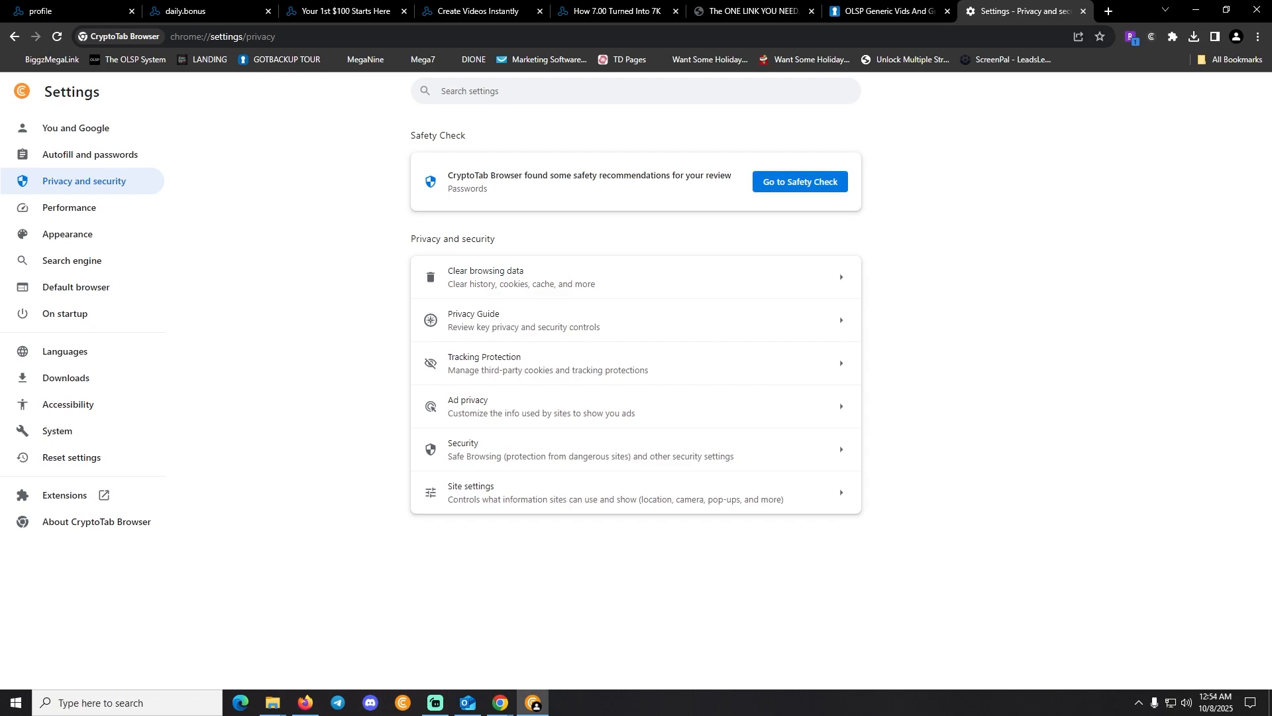
Reload the viewer to surf the Syllaby ad, close its window, and return to the profile
{"action": "left_click", "coordinate": [1083, 10]}
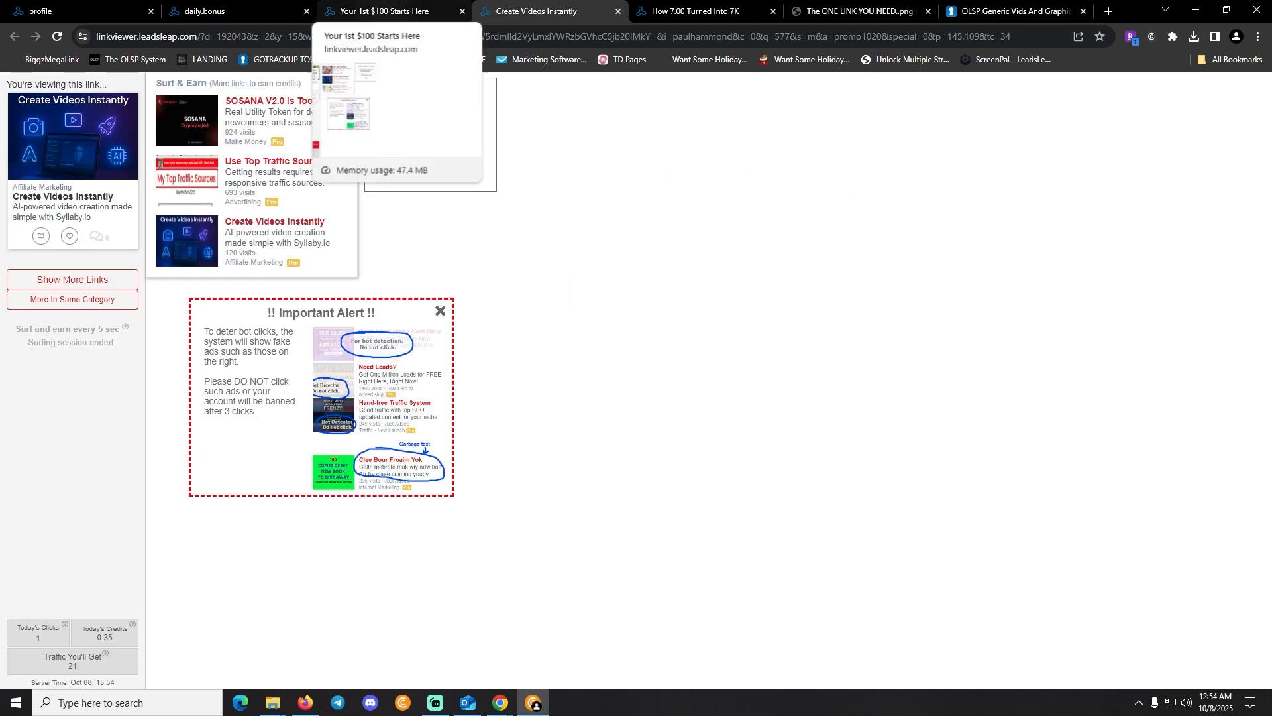
{"action": "left_click", "coordinate": [57, 37]}
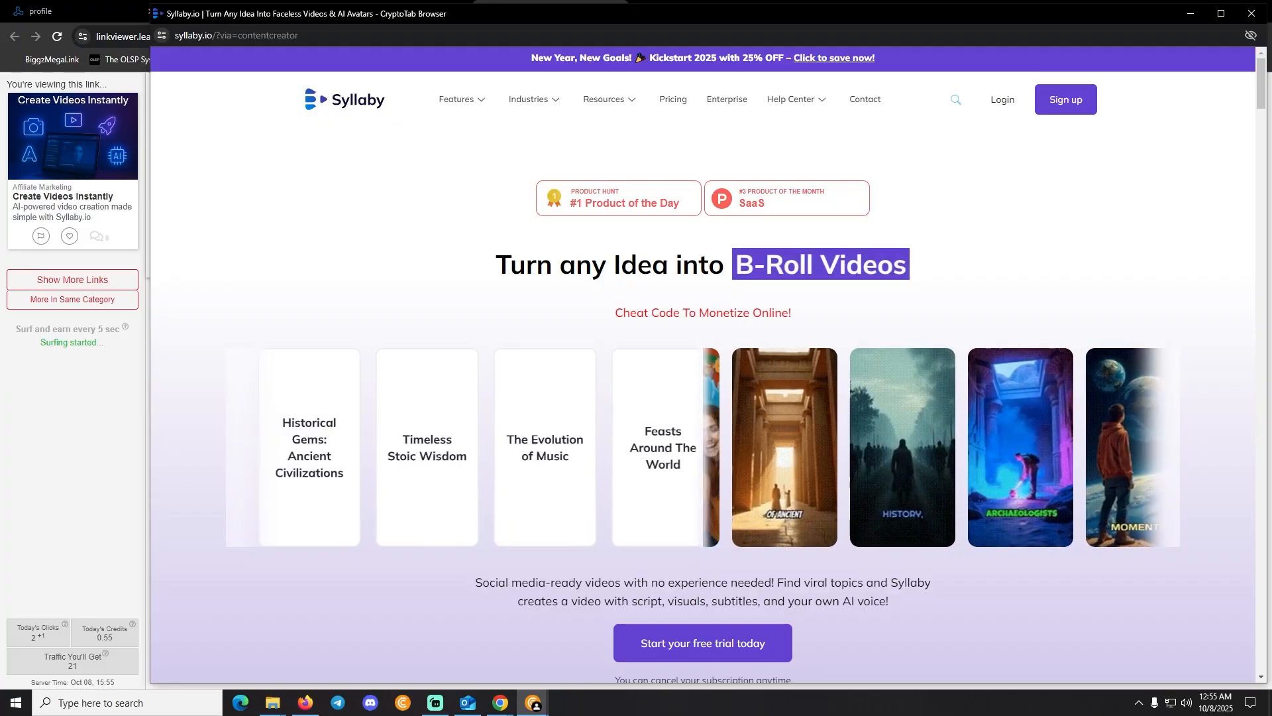
{"action": "left_click", "coordinate": [1252, 14]}
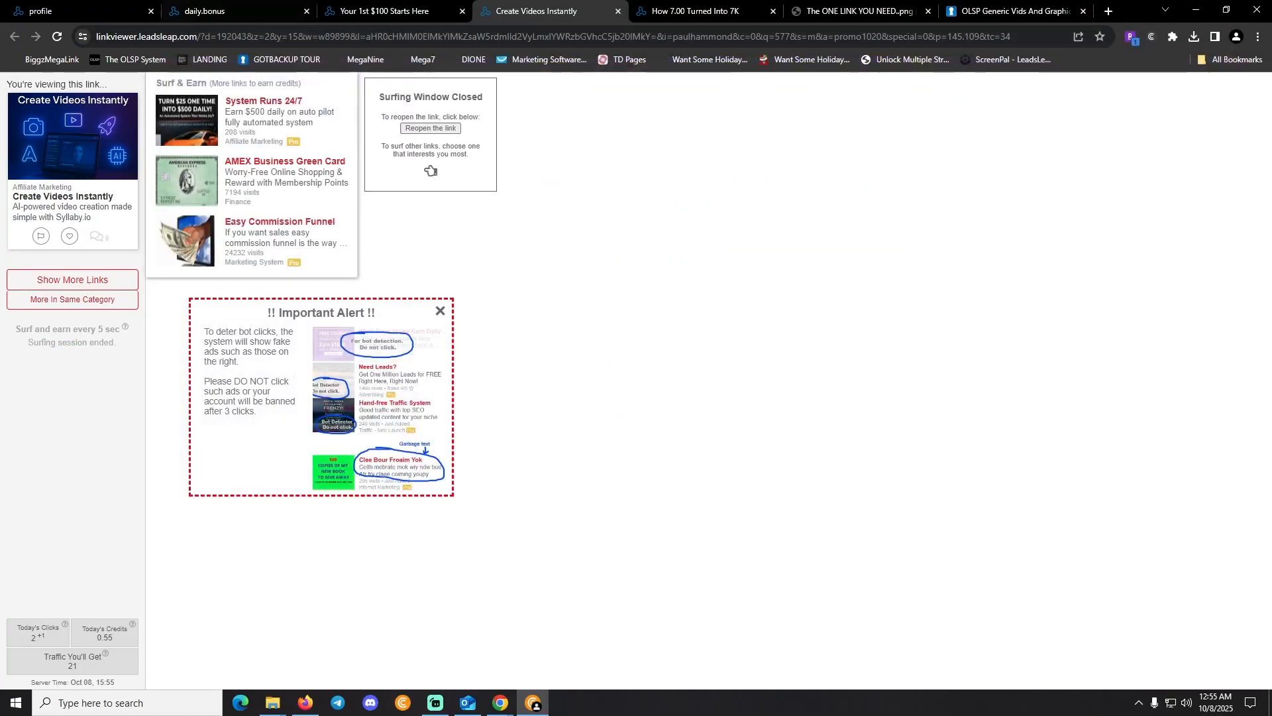
{"action": "left_click", "coordinate": [73, 12]}
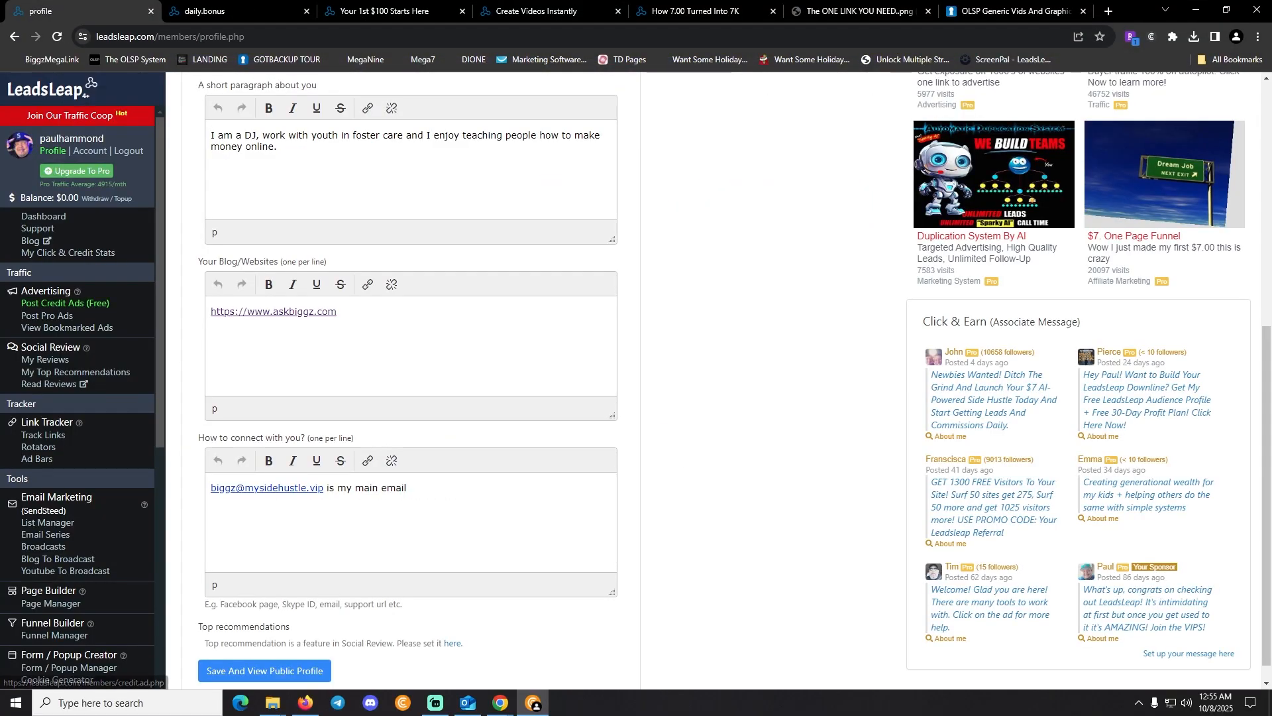
{"action": "left_click", "coordinate": [47, 315]}
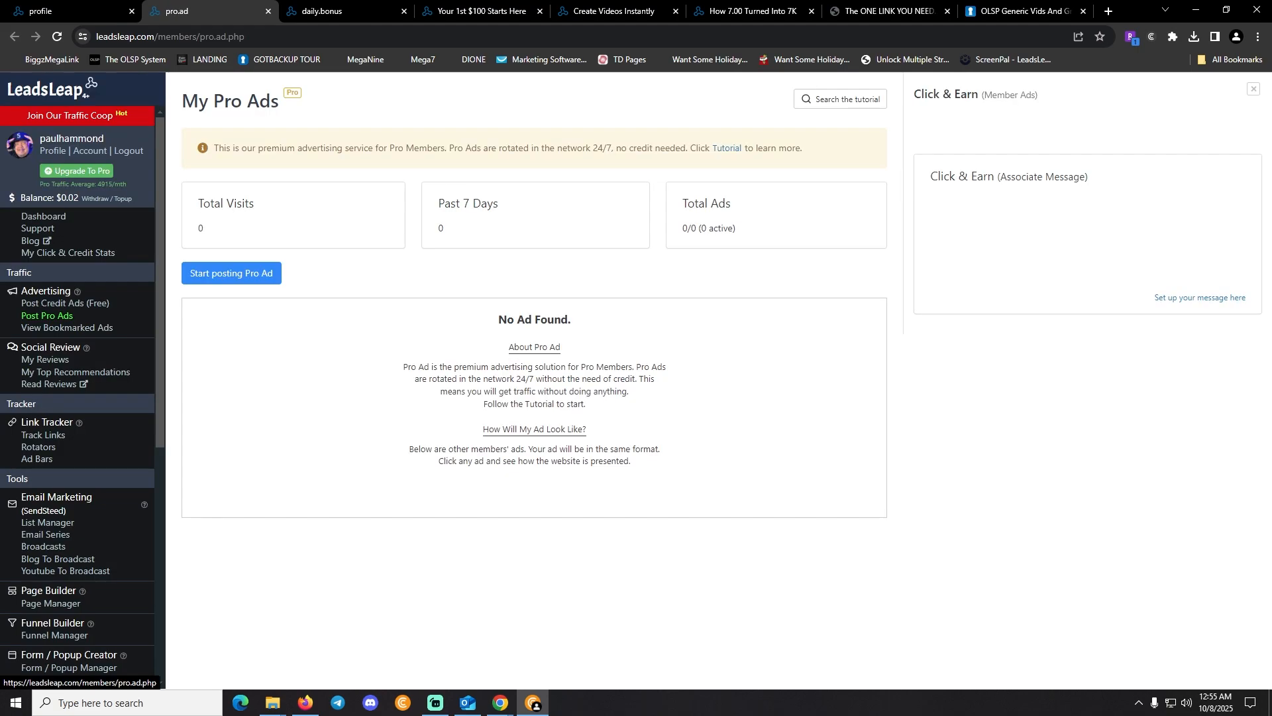
{"action": "left_click", "coordinate": [231, 273]}
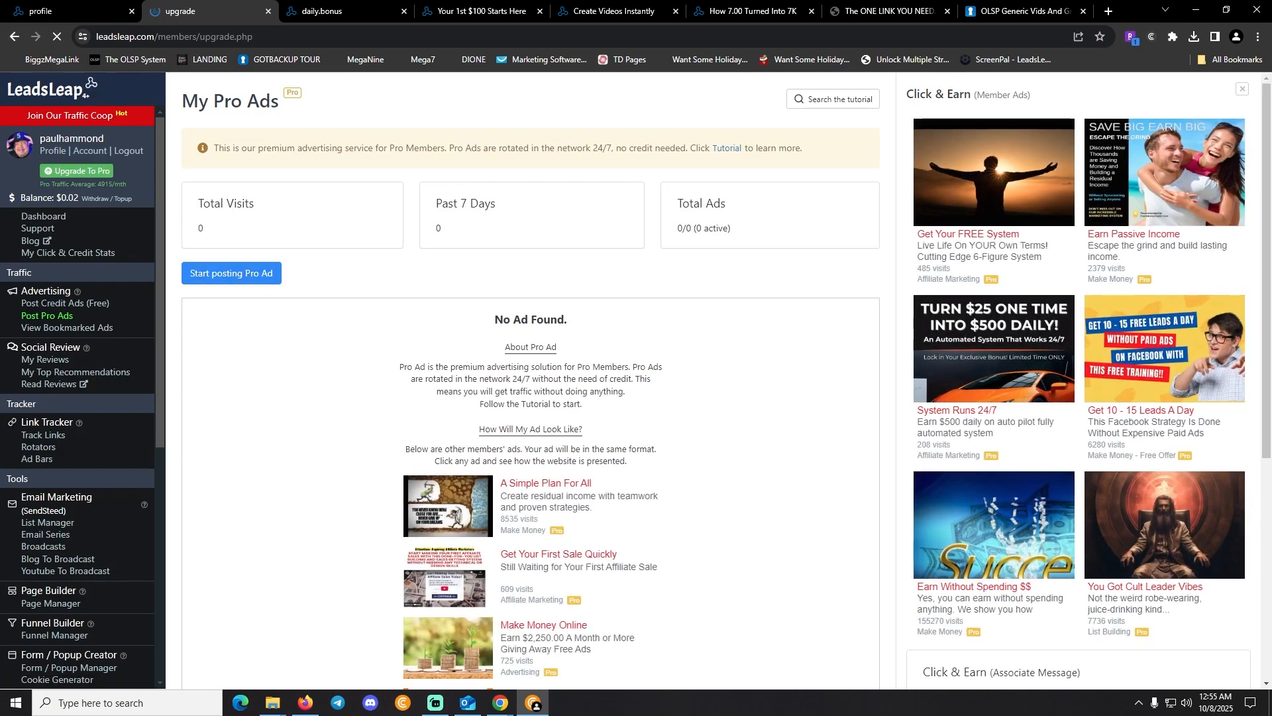
{"action": "left_click_drag", "start_coordinate": [542, 145], "coordinate": [678, 474]}
{"action": "scroll", "coordinate": [677, 473], "scroll_direction": "down", "scroll_amount": 3}
{"action": "left_click", "coordinate": [713, 328]}
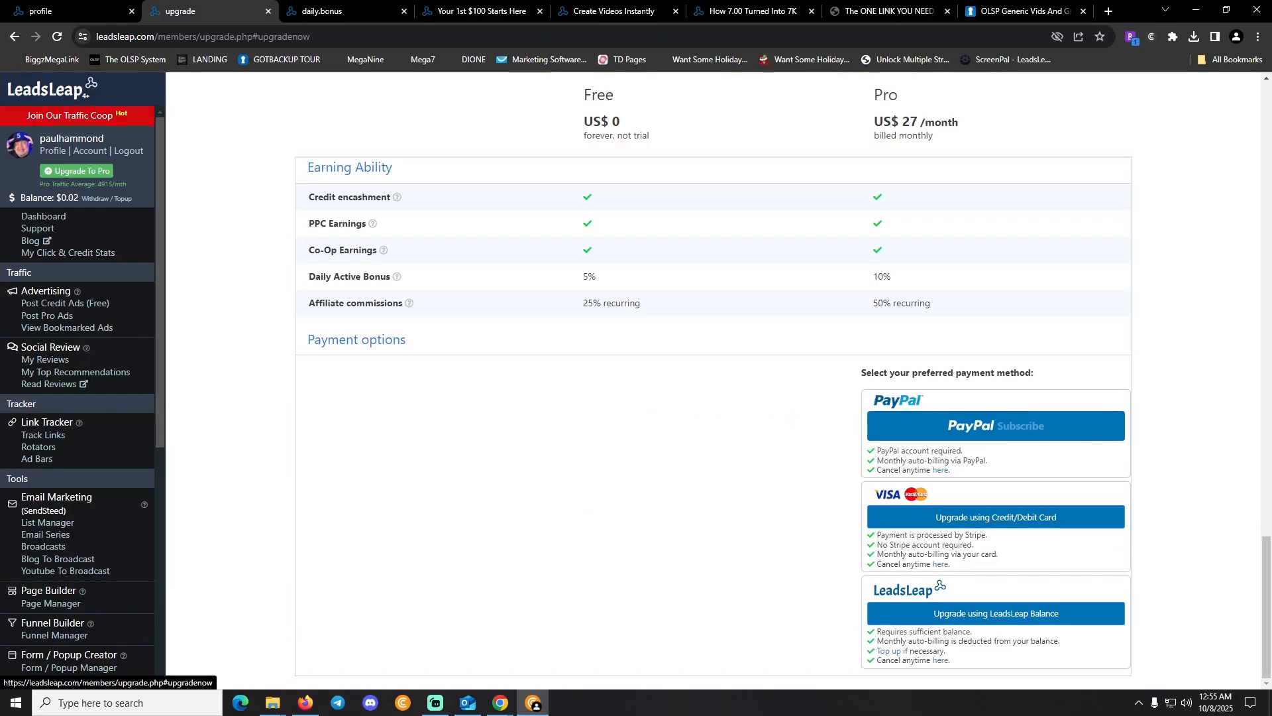
{"action": "scroll", "coordinate": [713, 329], "scroll_direction": "up", "scroll_amount": 3}
{"action": "scroll", "coordinate": [713, 380], "scroll_direction": "down", "scroll_amount": 3}
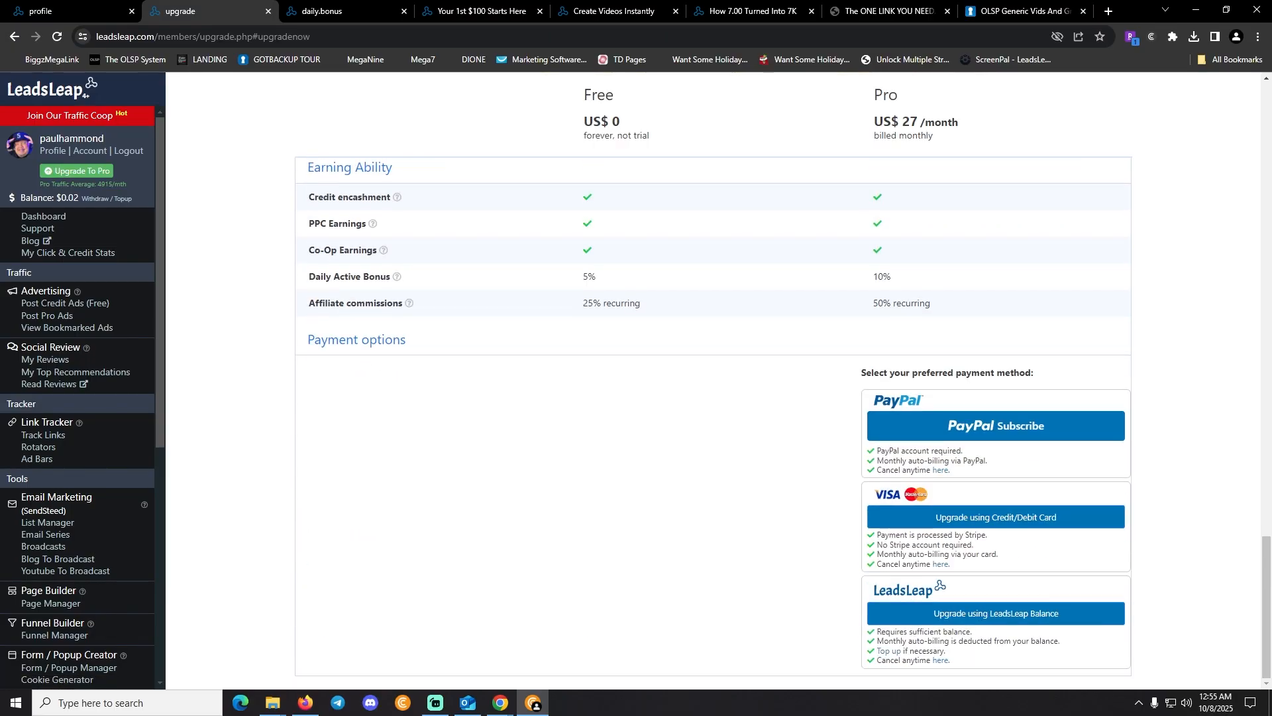
{"action": "scroll", "coordinate": [713, 381], "scroll_direction": "up", "scroll_amount": 18}
{"action": "scroll", "coordinate": [713, 381], "scroll_direction": "up", "scroll_amount": 7}
{"action": "scroll", "coordinate": [713, 380], "scroll_direction": "down", "scroll_amount": 7}
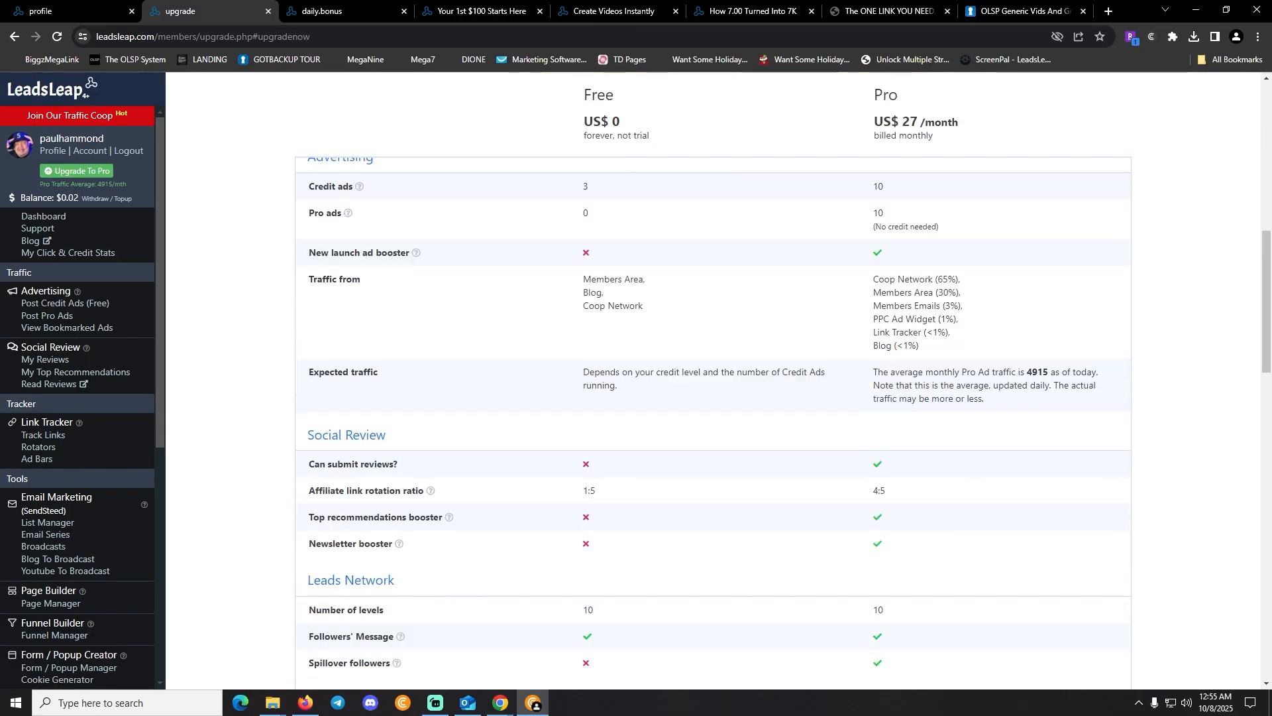
{"action": "scroll", "coordinate": [713, 380], "scroll_direction": "down", "scroll_amount": 15}
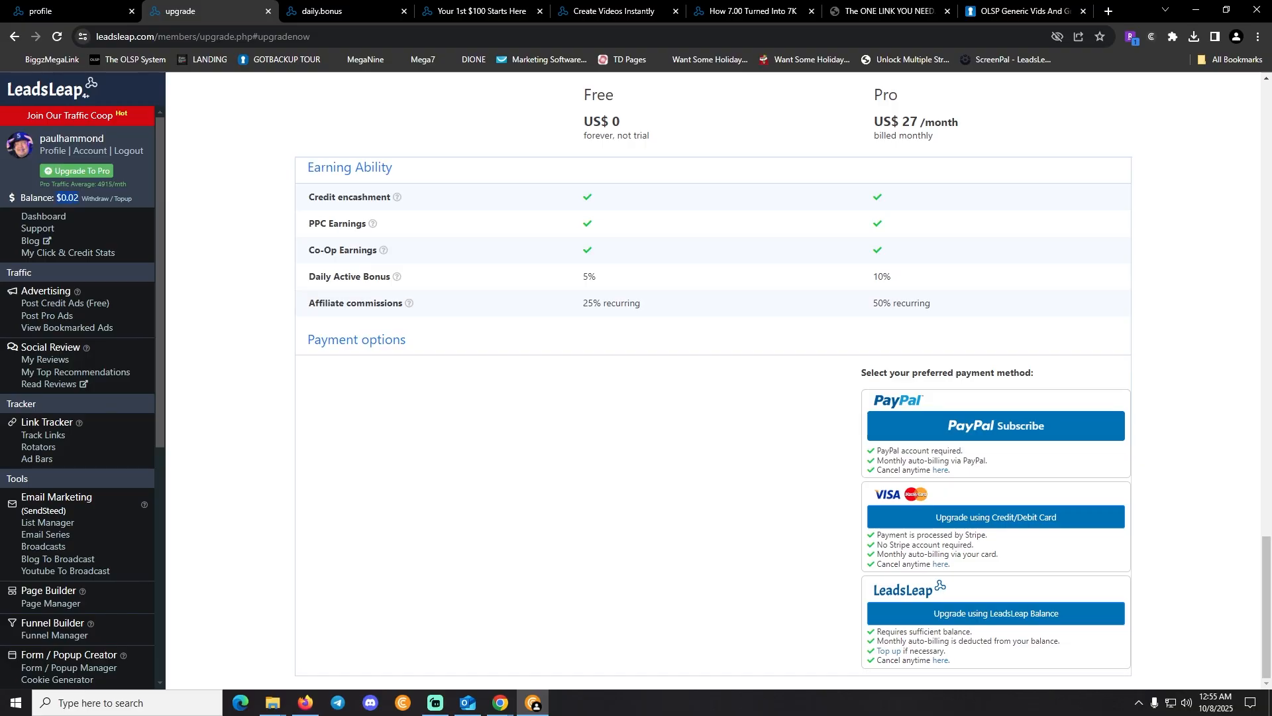
{"action": "scroll", "coordinate": [714, 422], "scroll_direction": "up", "scroll_amount": 15}
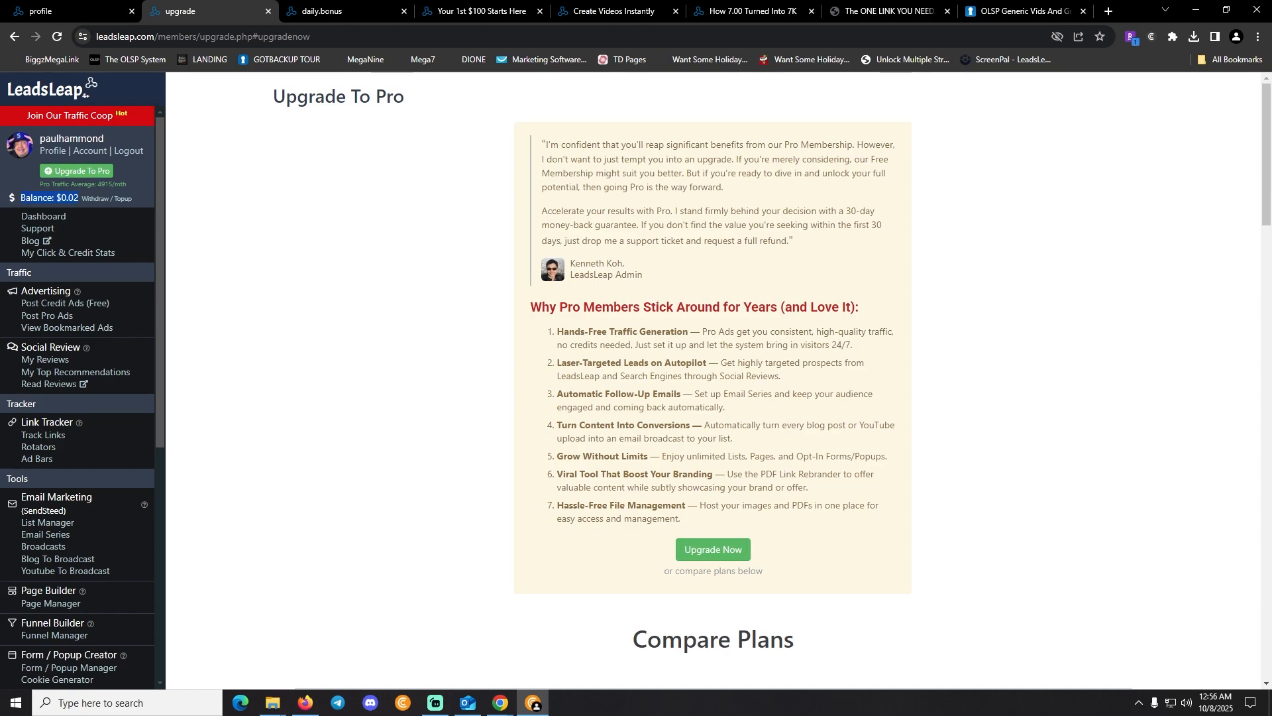
{"action": "scroll", "coordinate": [99, 451], "scroll_direction": "down", "scroll_amount": 3}
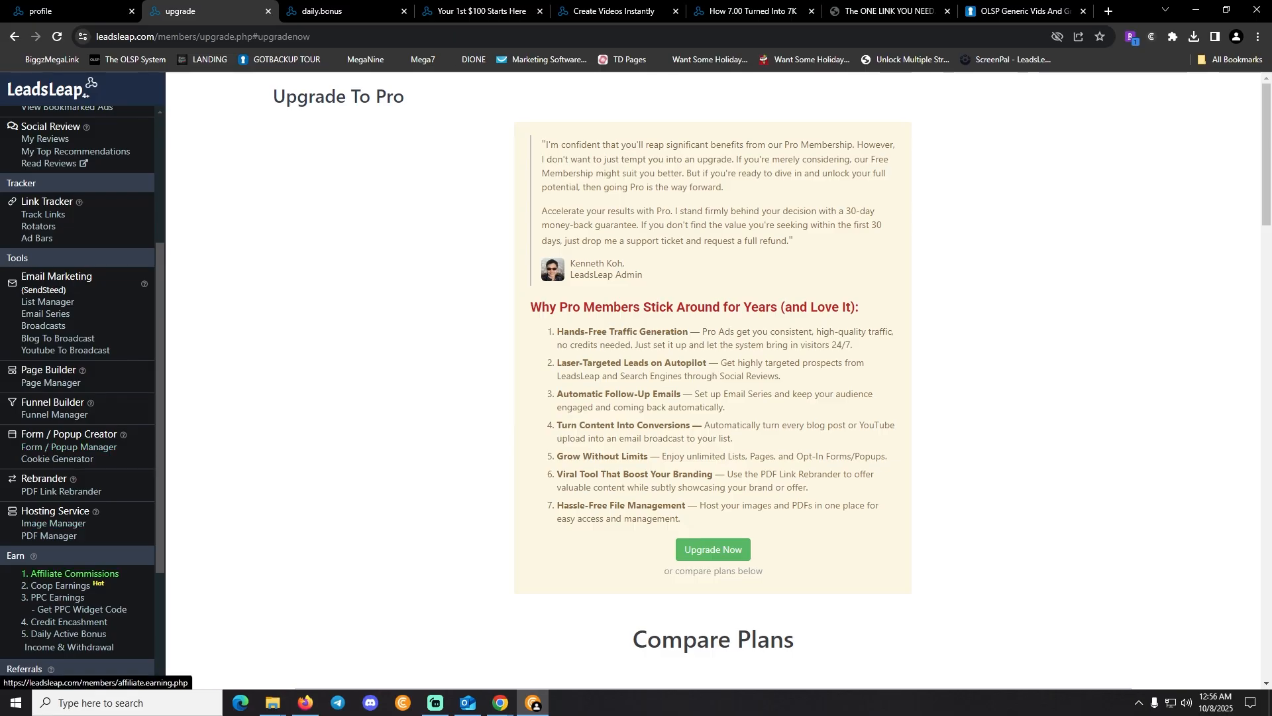
{"action": "scroll", "coordinate": [66, 570], "scroll_direction": "down", "scroll_amount": 3}
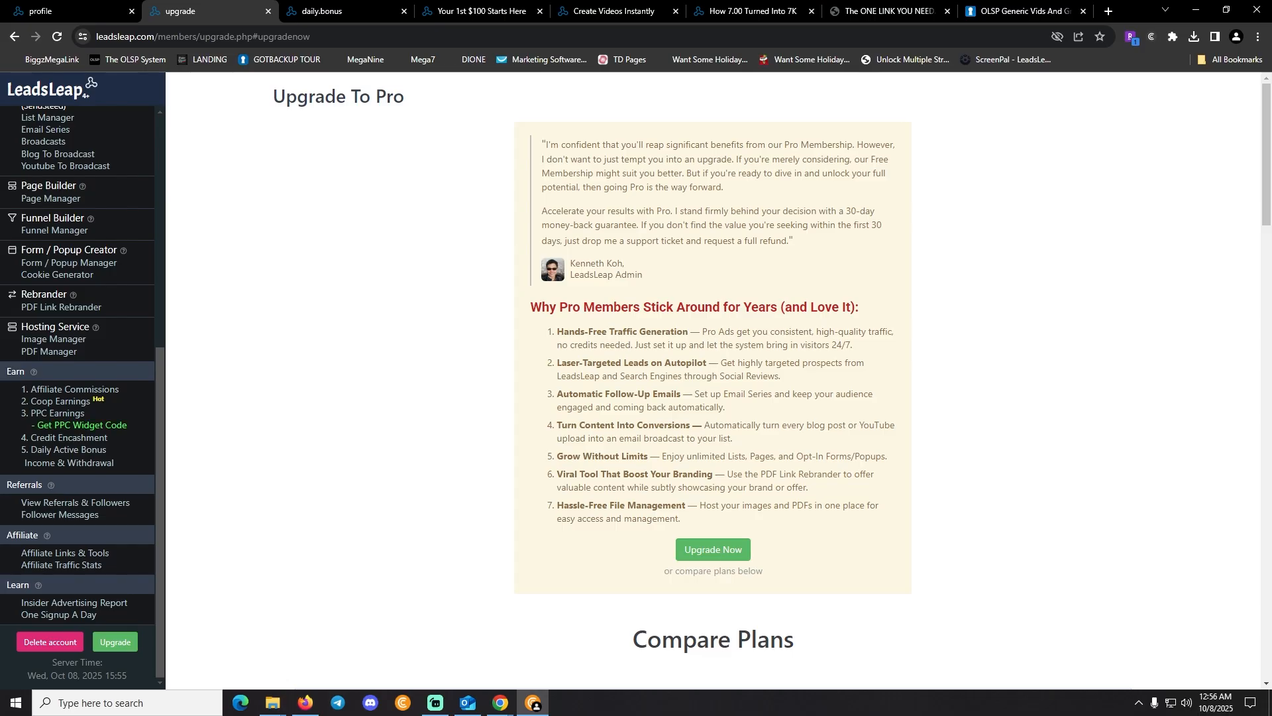
Open the Daily Active Bonus status and surf the 'Shape your future today!' member ad
{"action": "left_click", "coordinate": [68, 450]}
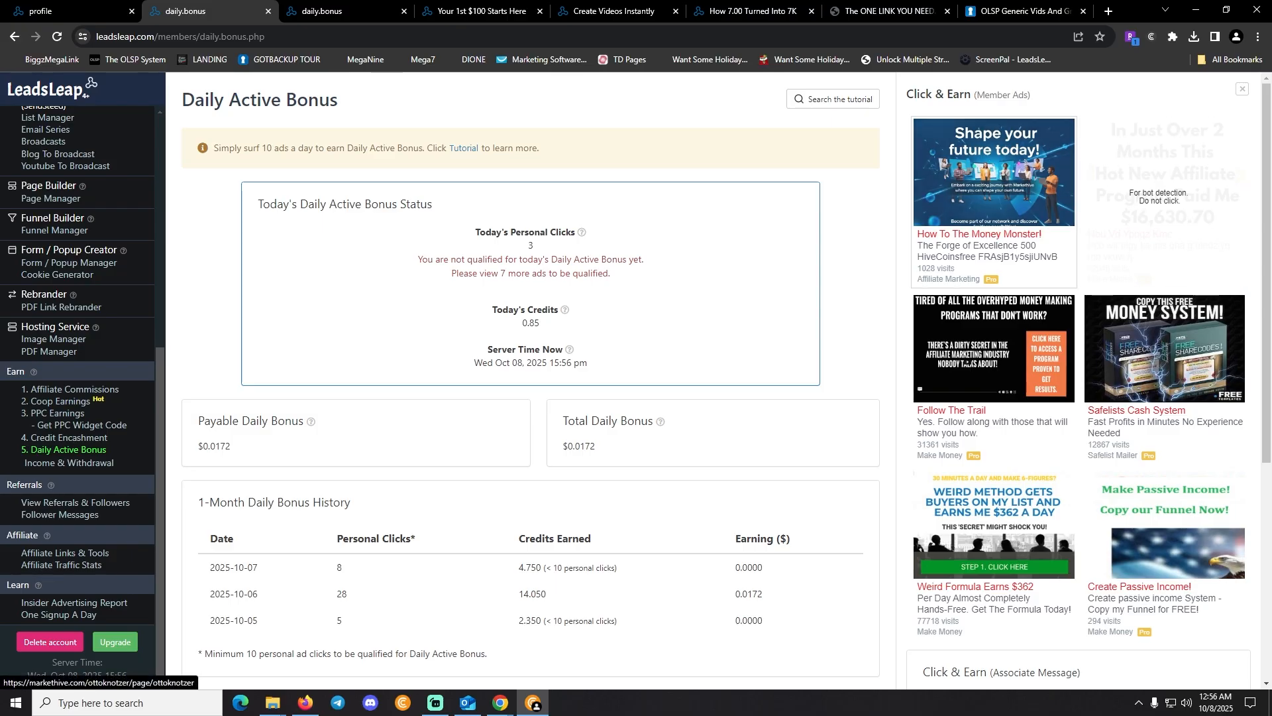
{"action": "left_click", "coordinate": [995, 173]}
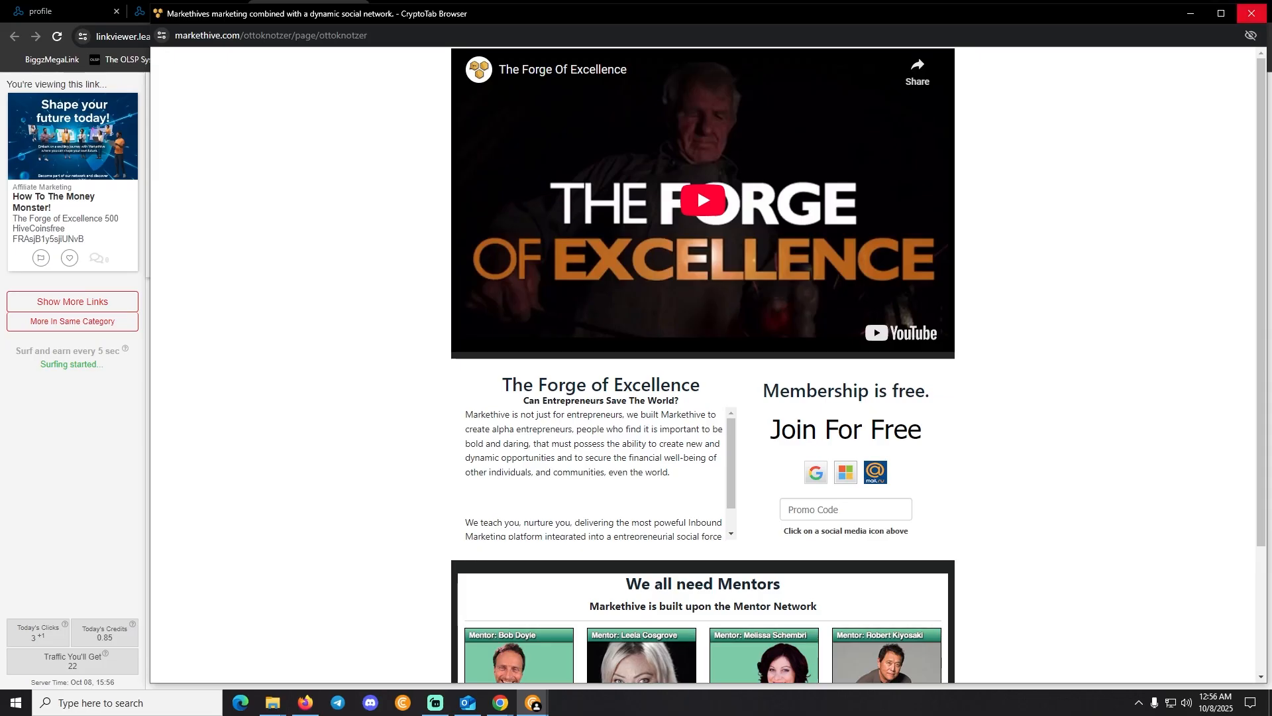
{"action": "left_click", "coordinate": [1252, 13]}
Return to the Daily Active Bonus page and open the Page Manager
{"action": "left_click", "coordinate": [178, 11]}
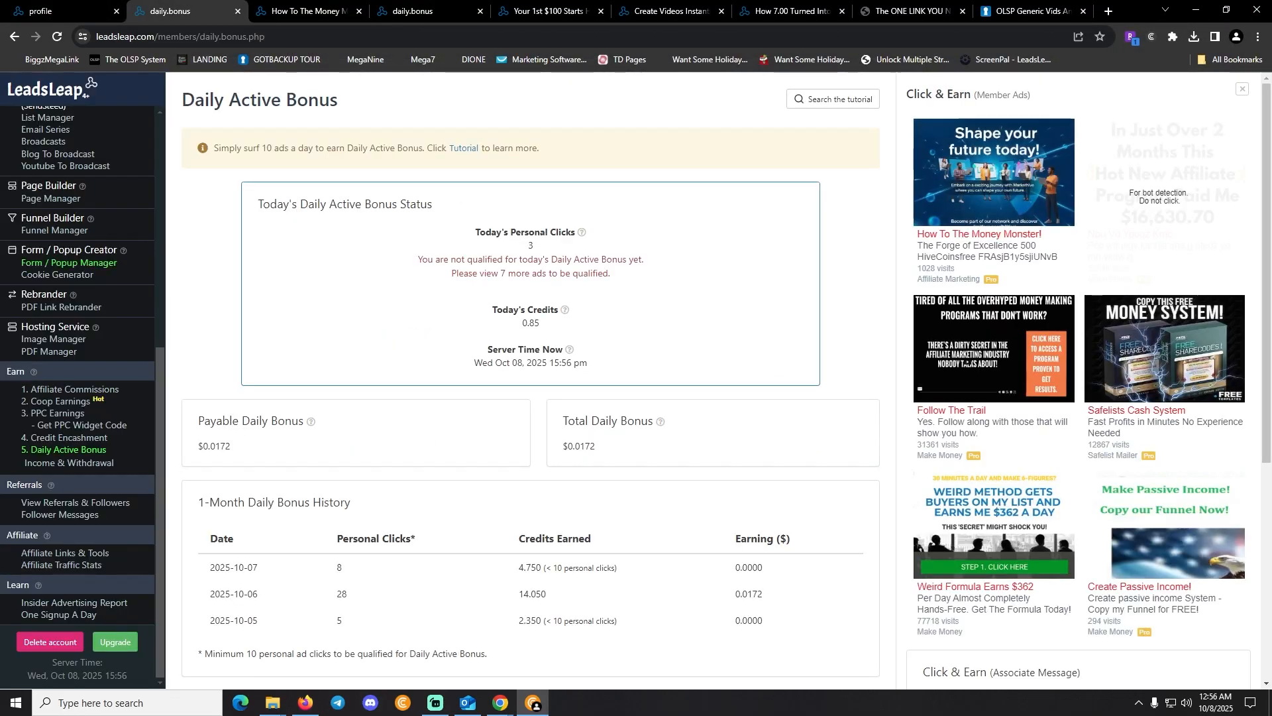
{"action": "scroll", "coordinate": [78, 397], "scroll_direction": "up", "scroll_amount": 3}
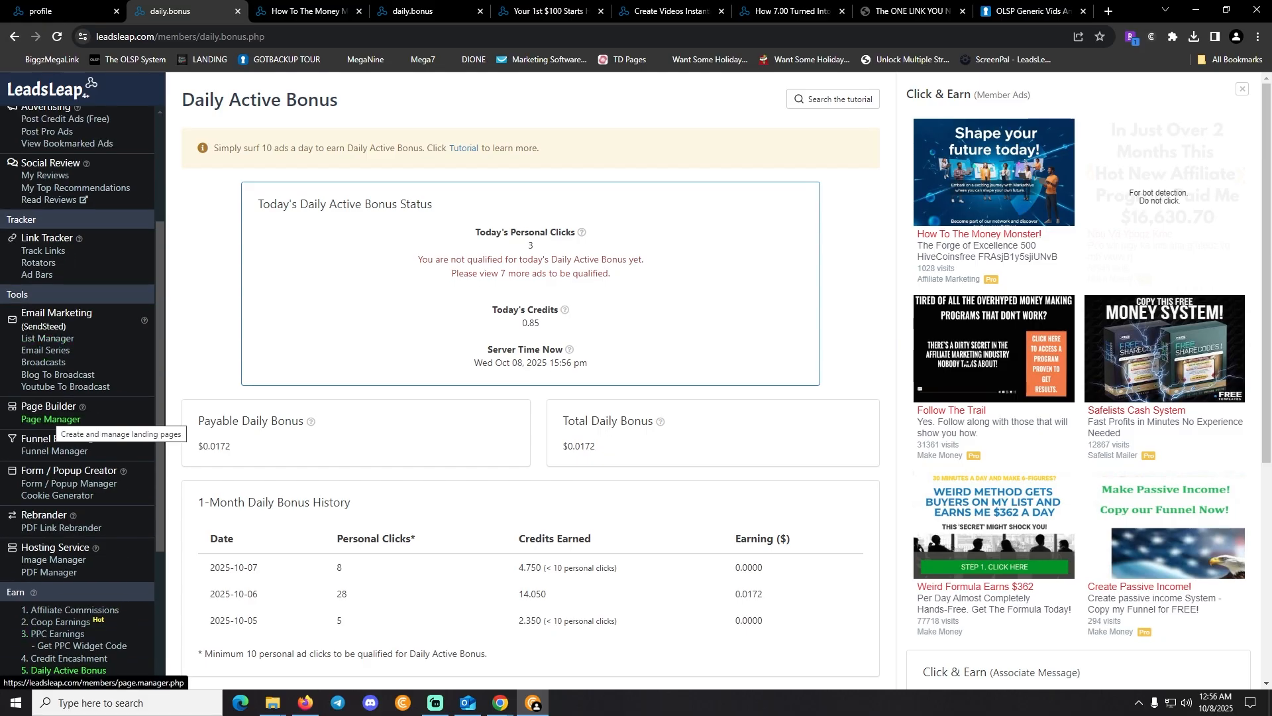
{"action": "left_click", "coordinate": [51, 419]}
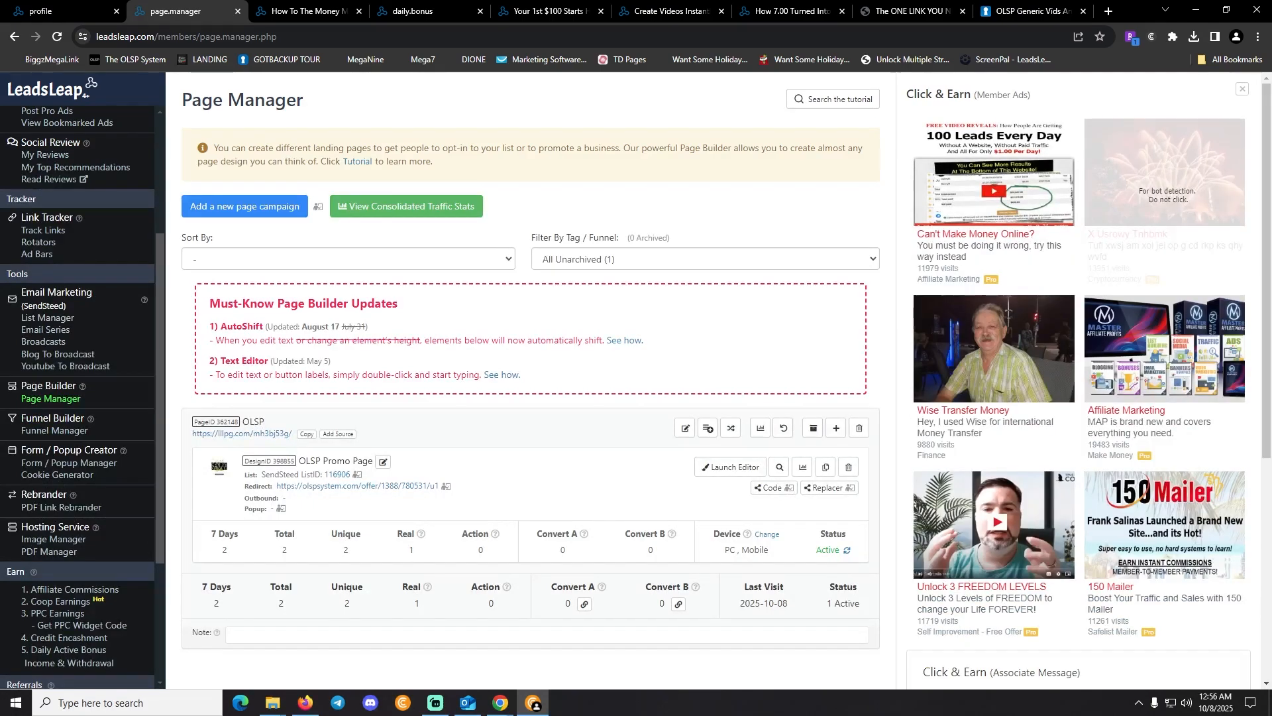
Copy the lllpg.com short link, load it in the OLSP Generic Vids tab, then close it
{"action": "scroll", "coordinate": [530, 332], "scroll_direction": "down", "scroll_amount": 3}
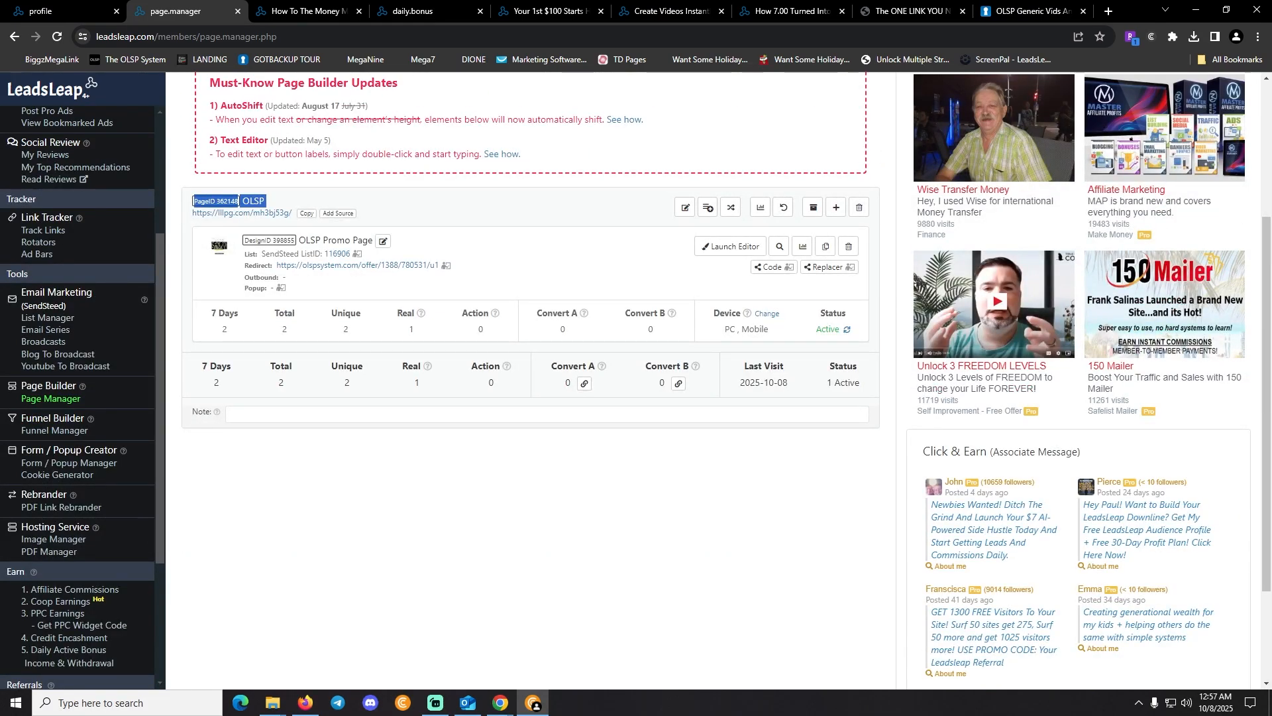
{"action": "left_click", "coordinate": [307, 213]}
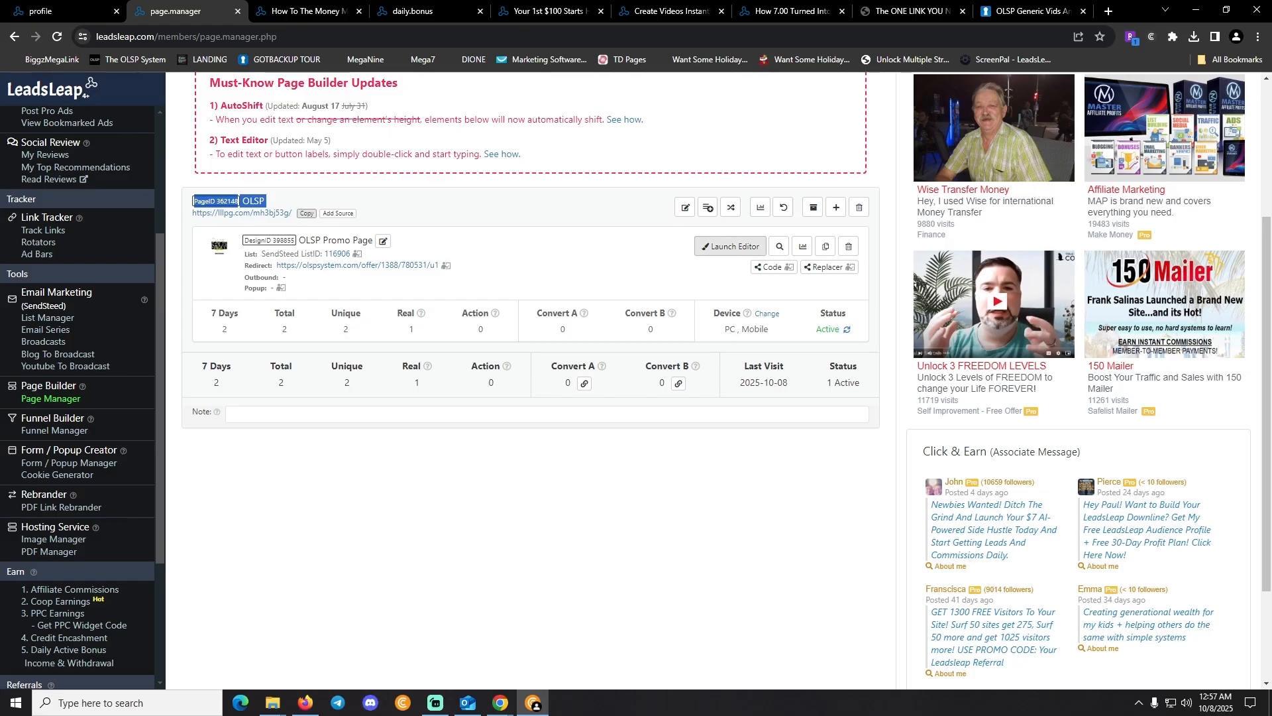
{"action": "left_click", "coordinate": [1032, 12]}
{"action": "key", "text": "ctrl+l"}
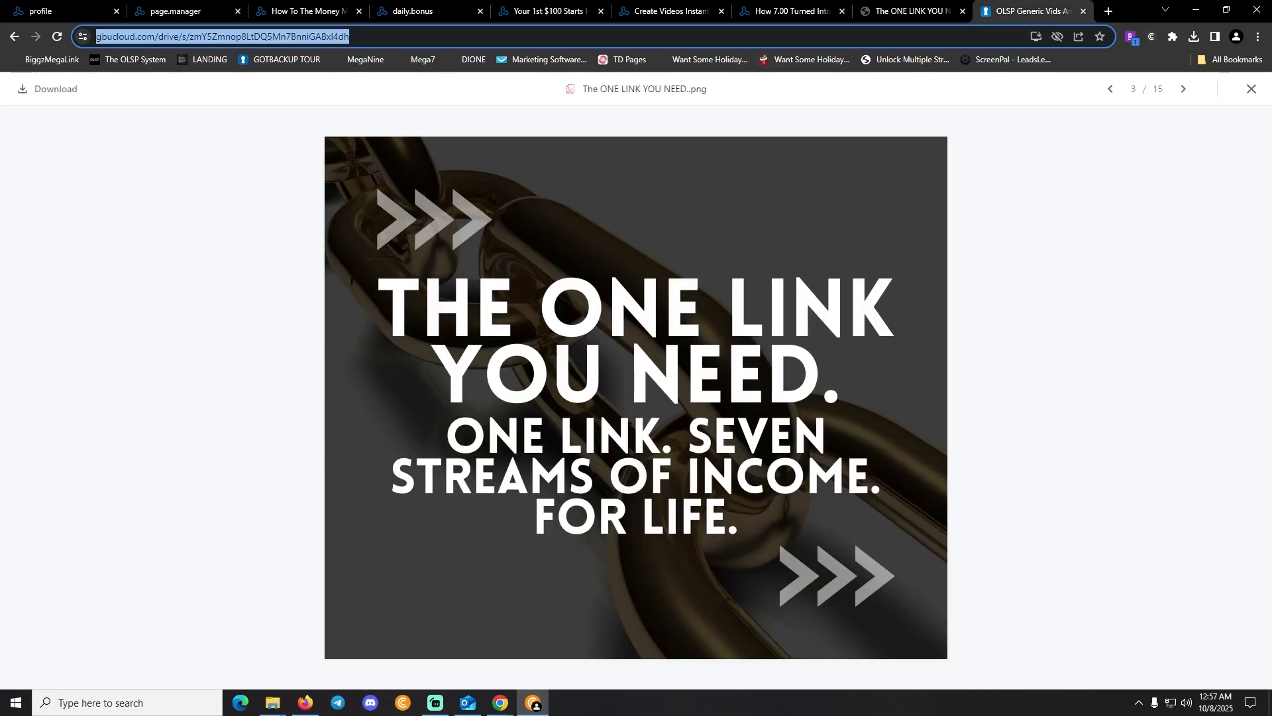
{"action": "key", "text": "ctrl+v"}
{"action": "key", "text": "Return"}
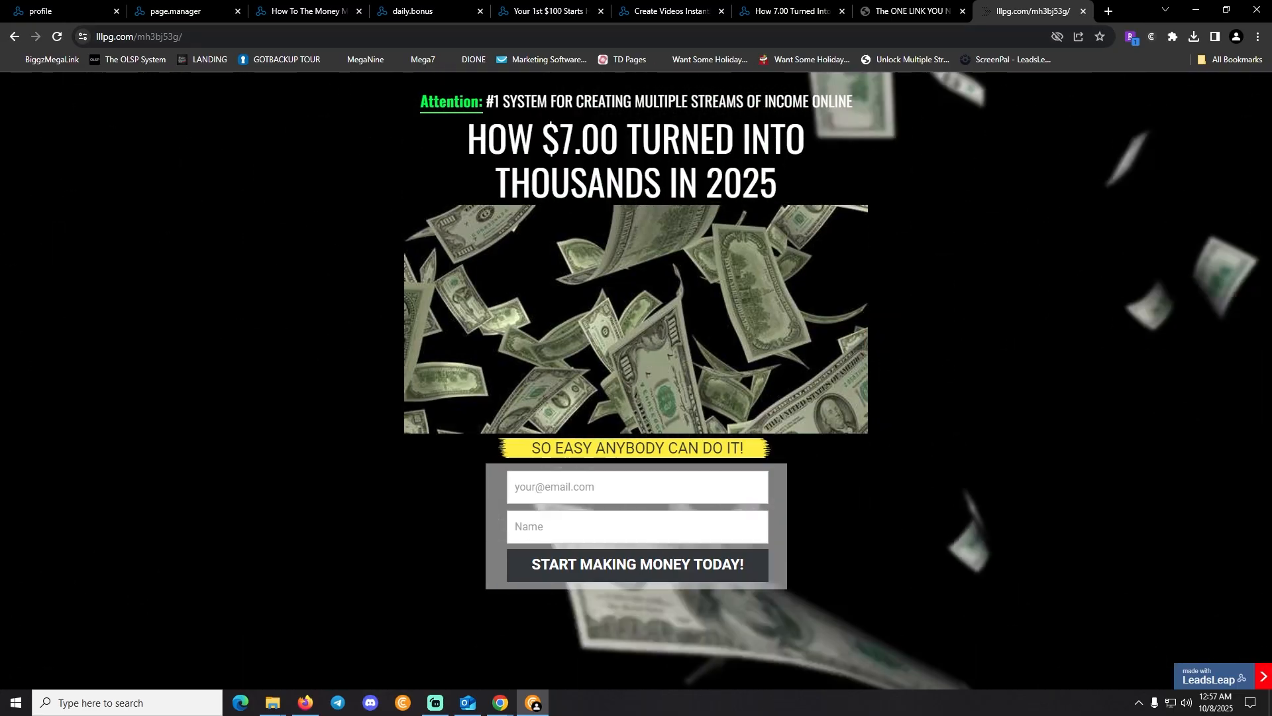
{"action": "key", "text": "ctrl+w"}
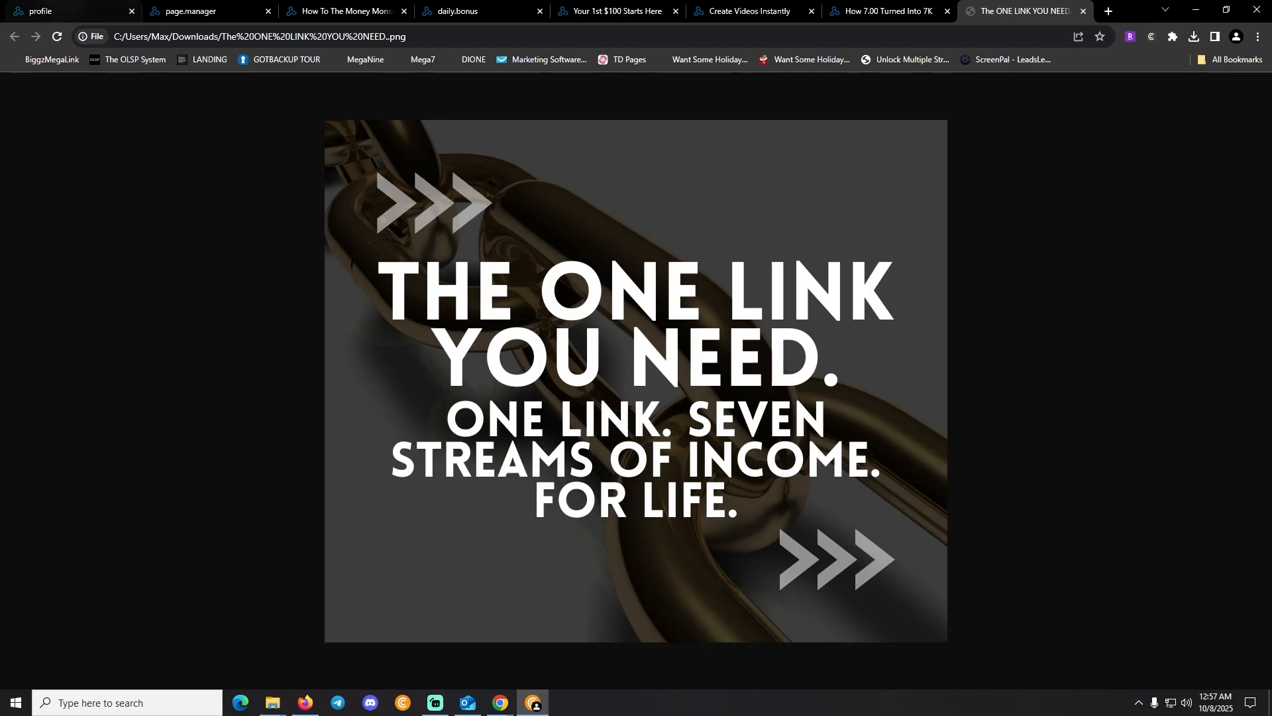
From the profile tab, open the Broadcast Manager in a new tab
{"action": "left_click", "coordinate": [65, 11]}
{"action": "scroll", "coordinate": [78, 398], "scroll_direction": "down", "scroll_amount": 3}
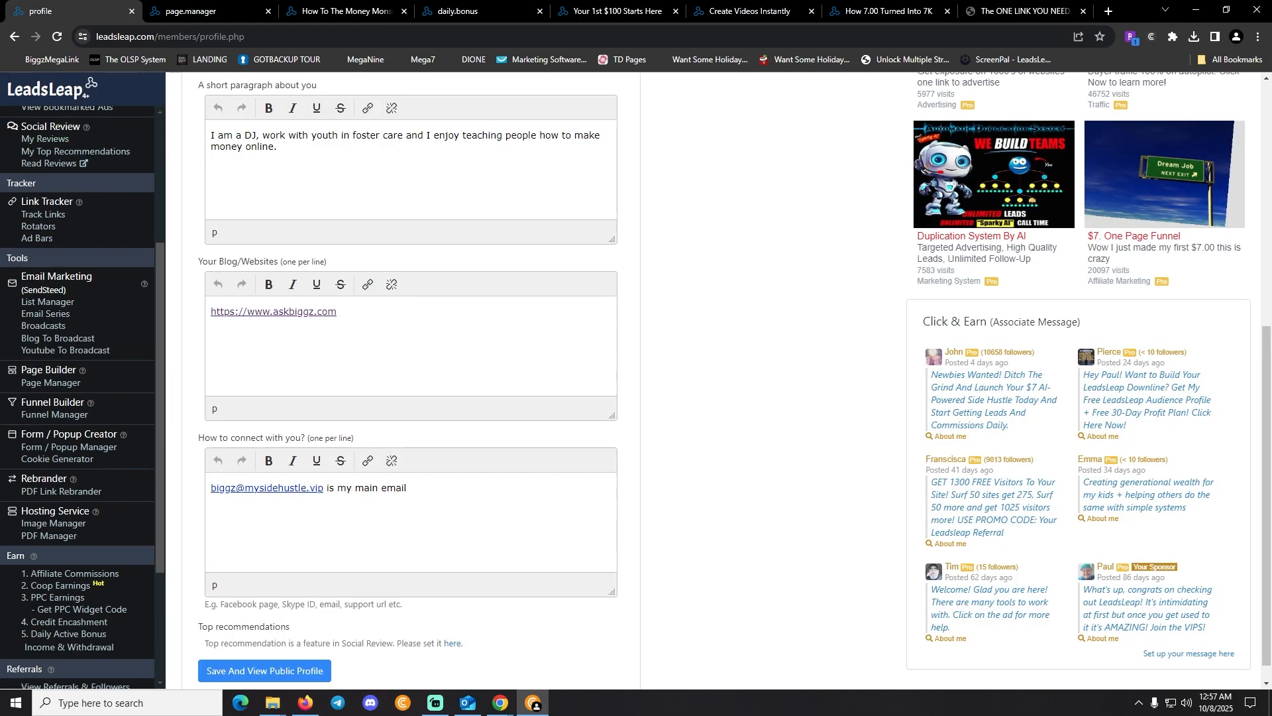
{"action": "scroll", "coordinate": [77, 398], "scroll_direction": "up", "scroll_amount": 3}
{"action": "scroll", "coordinate": [48, 302], "scroll_direction": "down", "scroll_amount": 3}
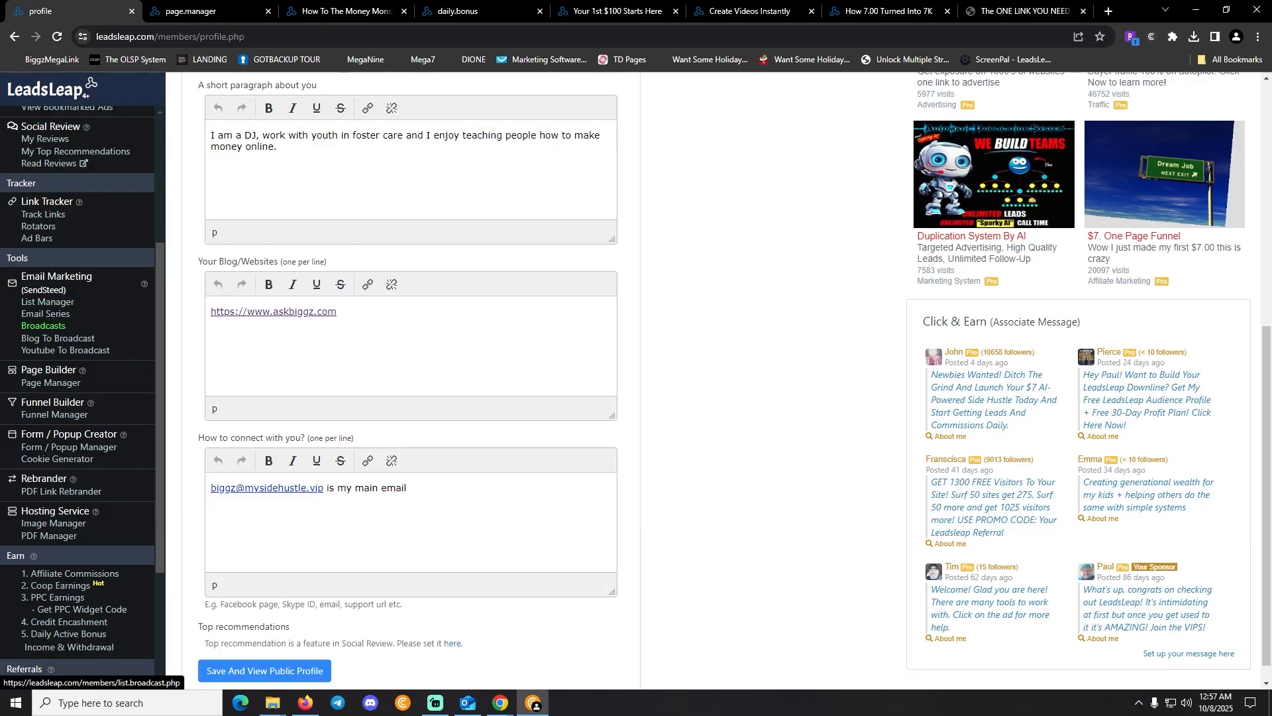
{"action": "left_click", "coordinate": [43, 326]}
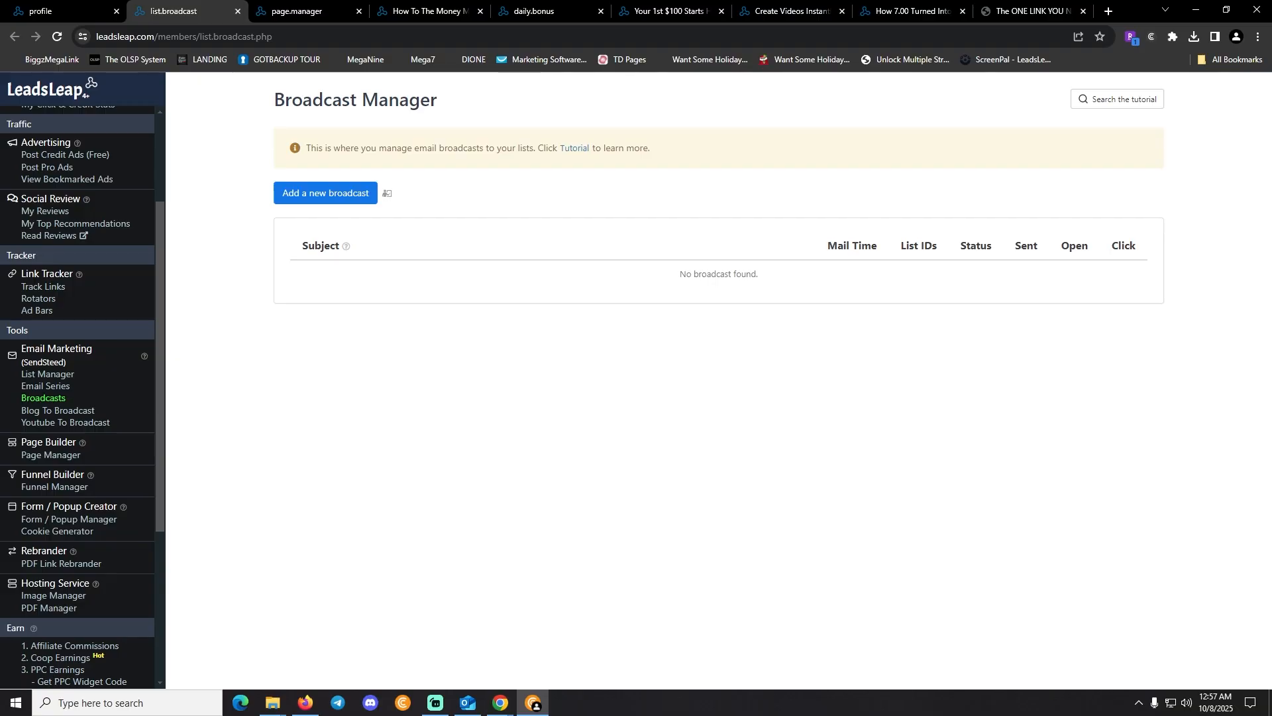
Visit the Youtube To Broadcast and Blog To Broadcast pages, then return to Broadcasts
{"action": "left_click", "coordinate": [65, 422]}
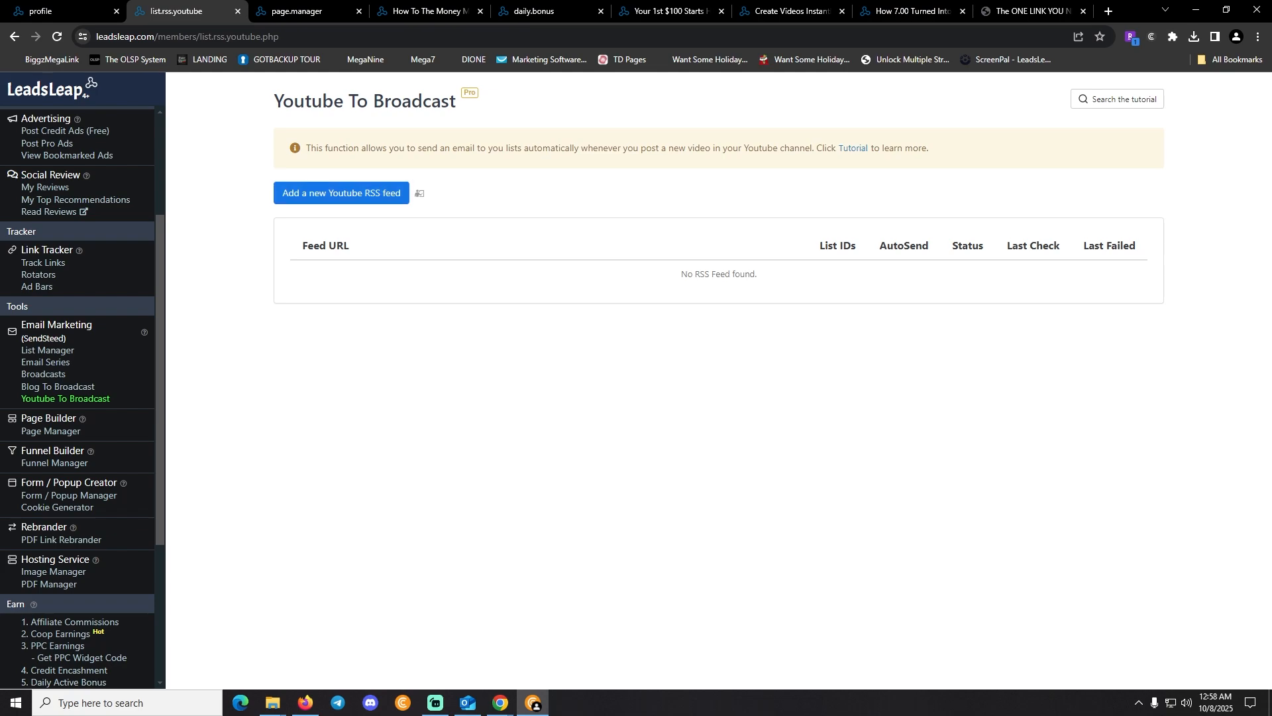
{"action": "left_click", "coordinate": [58, 386]}
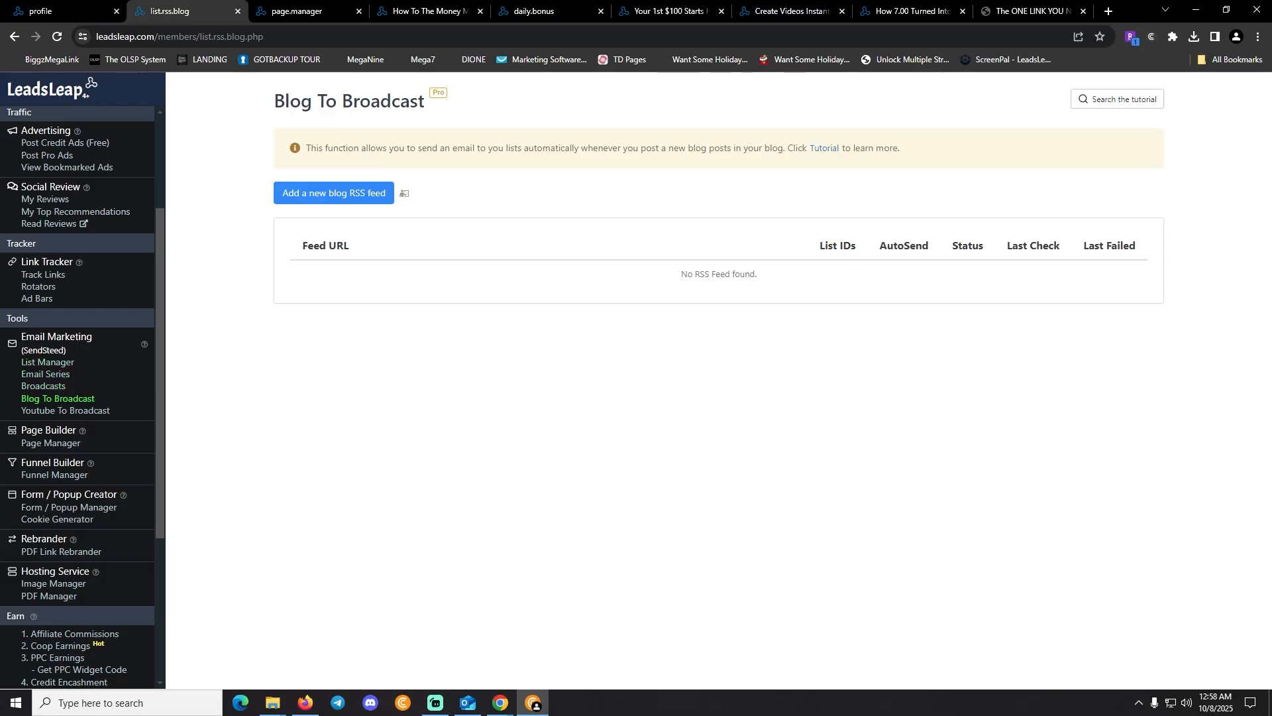
{"action": "left_click", "coordinate": [43, 387]}
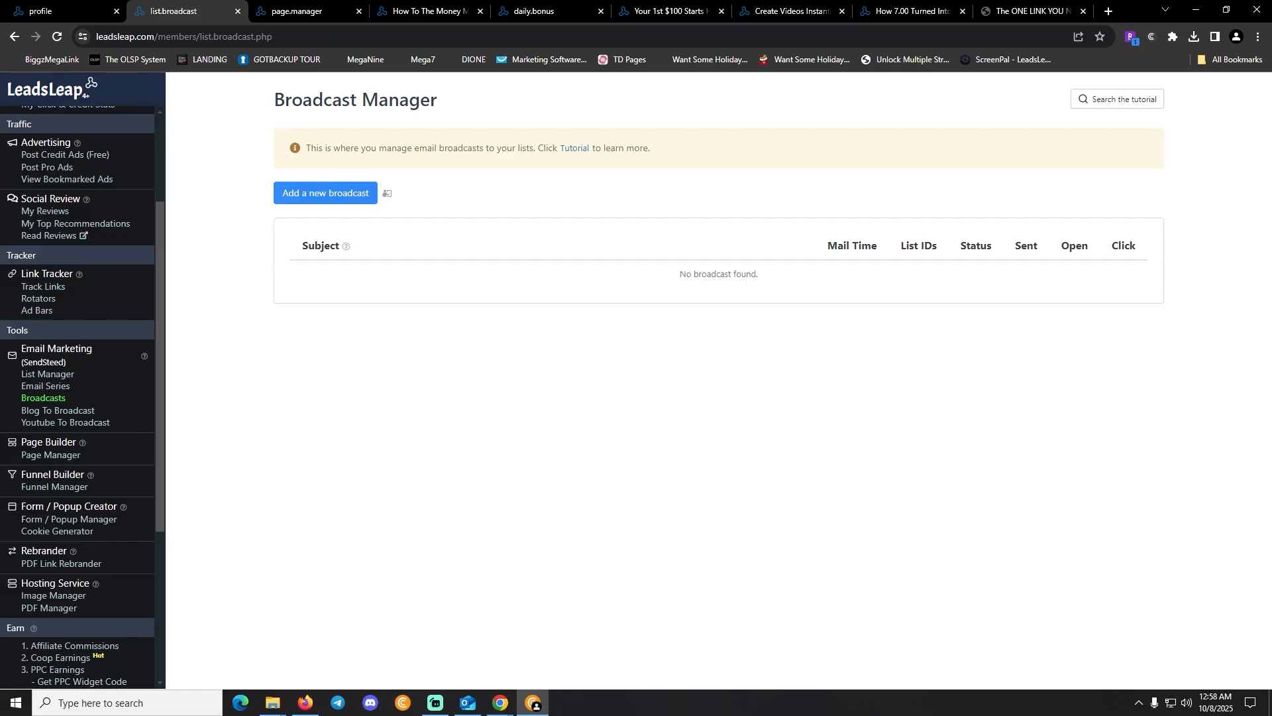